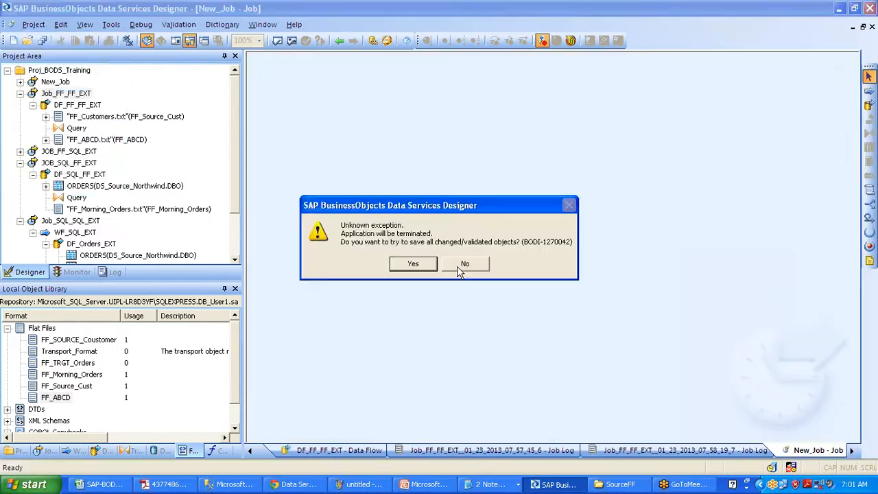
Exit the Data Services Designer, declining the exception dialog
{"action": "left_click", "coordinate": [460, 265]}
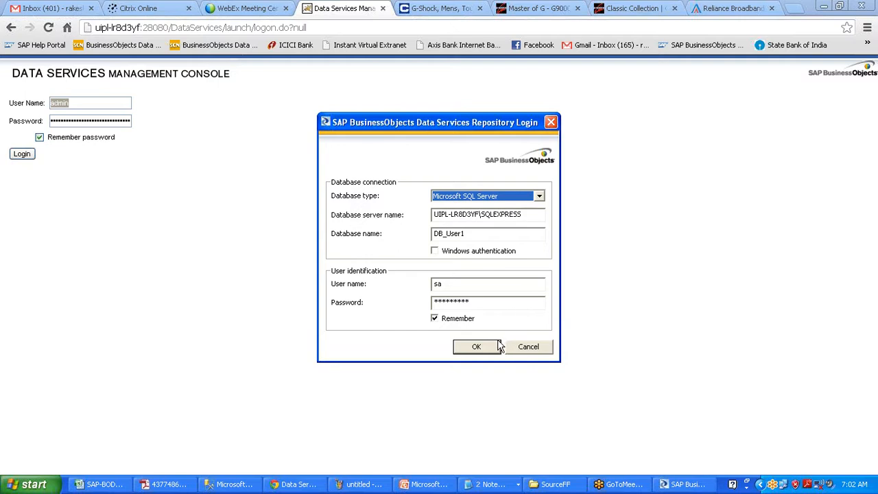
Log in to the DB_User1 repository, reset the stale users, then bring up the training schedule workbook
{"action": "left_click", "coordinate": [489, 345]}
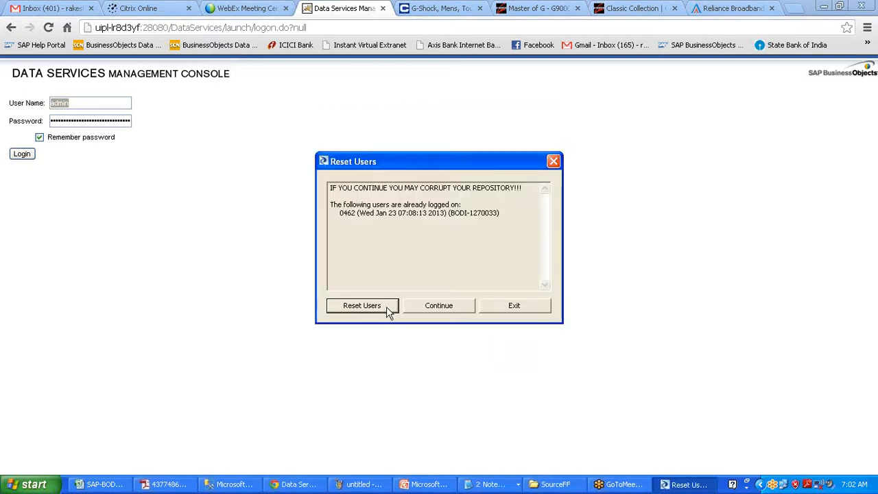
{"action": "left_click", "coordinate": [388, 308]}
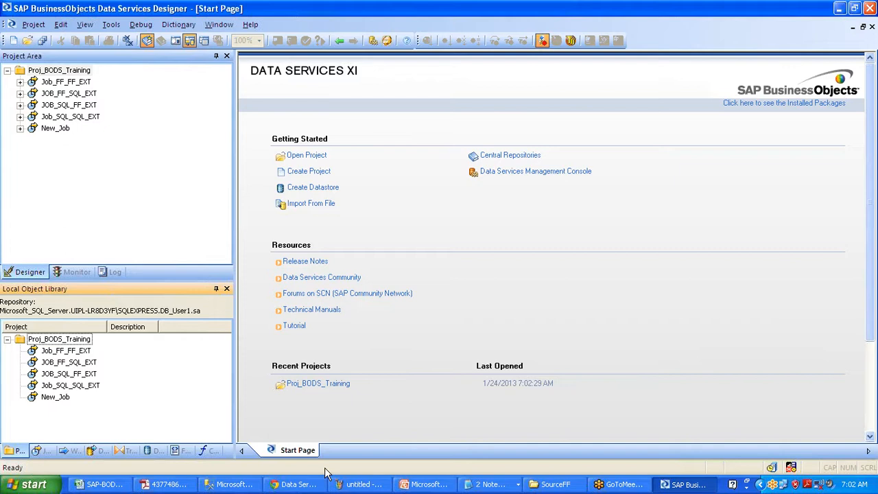
{"action": "left_click", "coordinate": [93, 491]}
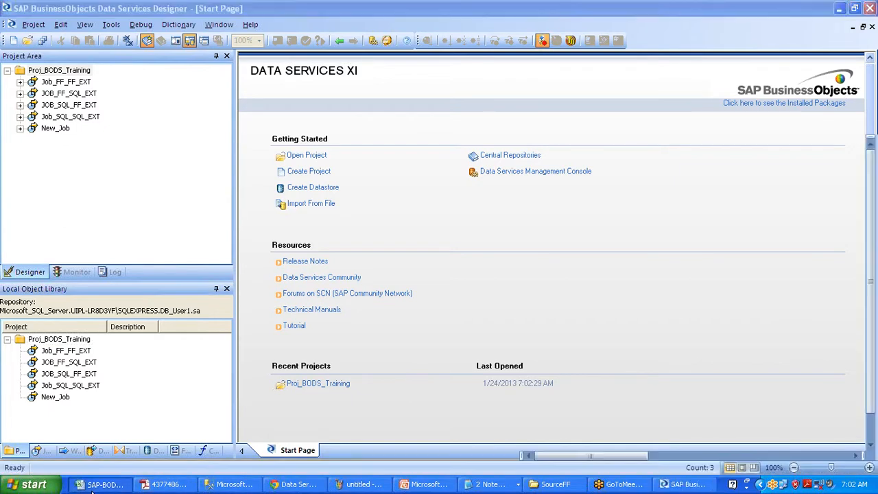
{"action": "left_click", "coordinate": [92, 491]}
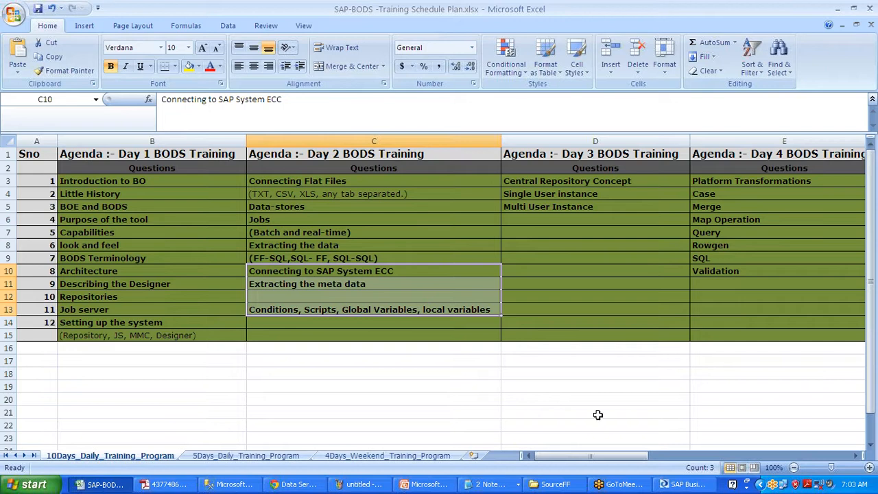
Review the Day 2 topics, including Connecting to SAP System ECC, on the 10Days_Daily_Training_Program sheet
{"action": "left_click", "coordinate": [872, 186]}
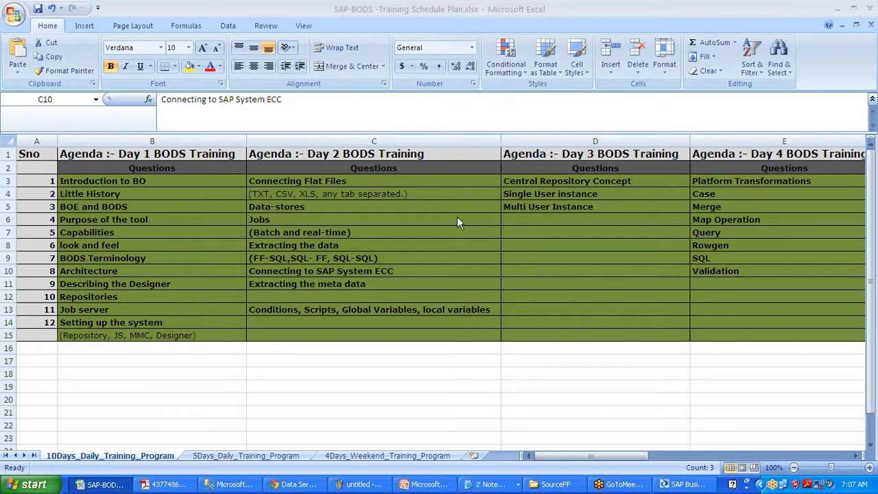
{"action": "left_click", "coordinate": [491, 484]}
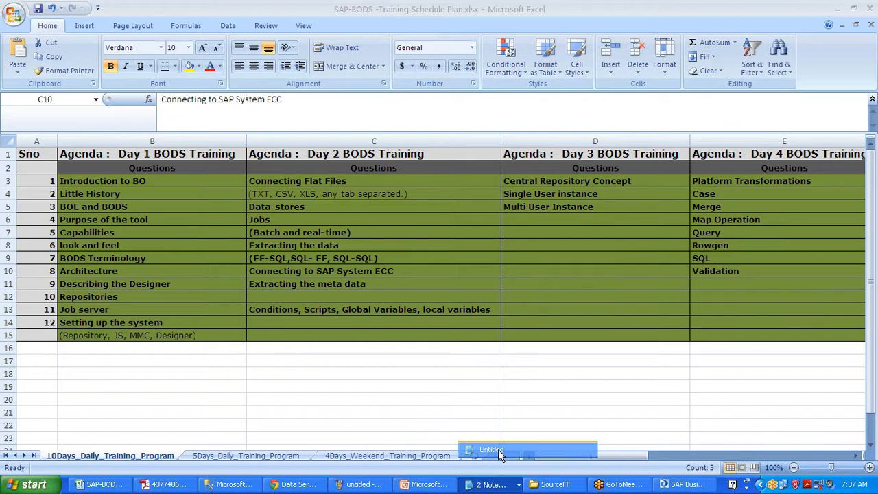
In an untitled note, list step 1: application server name, instance number, client, username, password
{"action": "left_click", "coordinate": [498, 449]}
{"action": "type", "text": "1"}
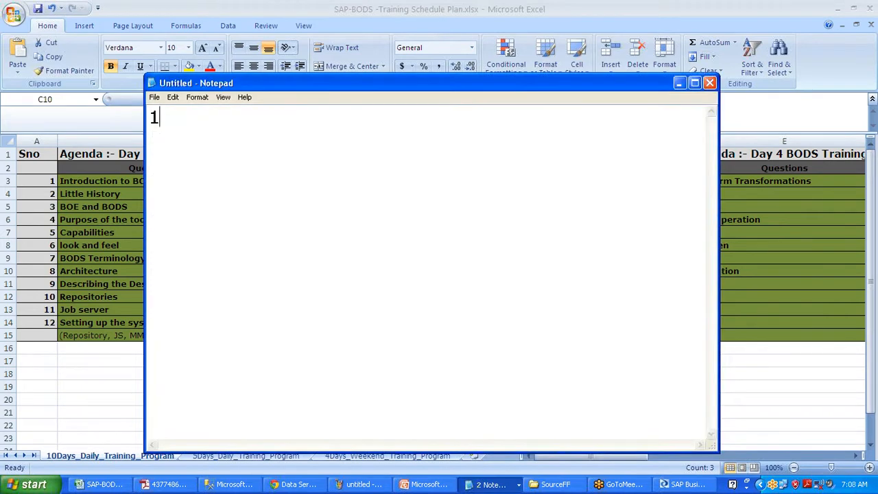
{"action": "type", "text": ") Take the "}
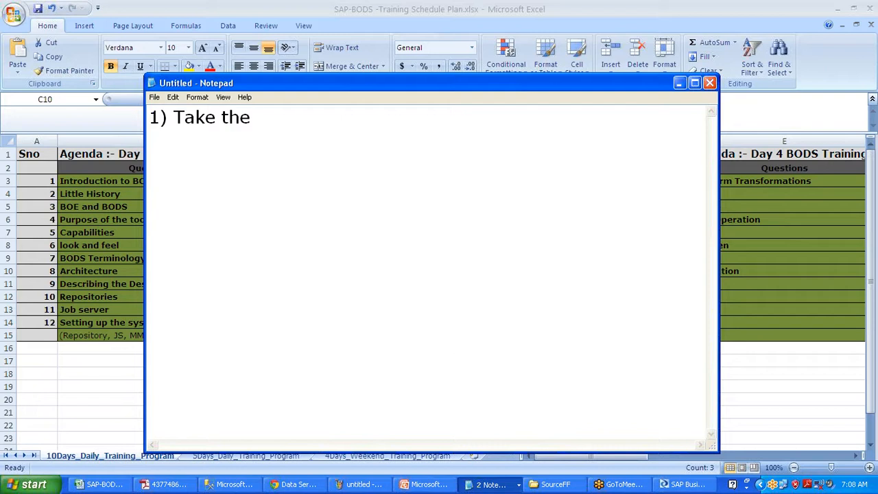
{"action": "type", "text": "Application server name"}
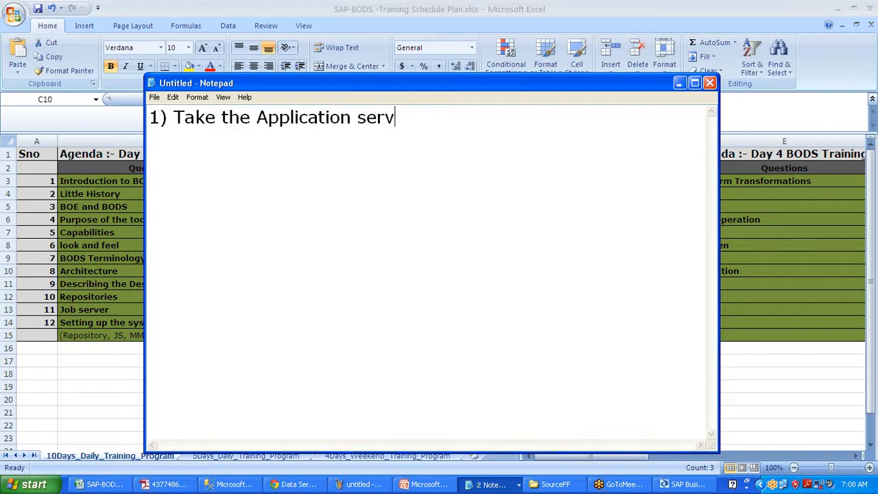
{"action": "key", "text": "Return"}
{"action": "type", "text": "I"}
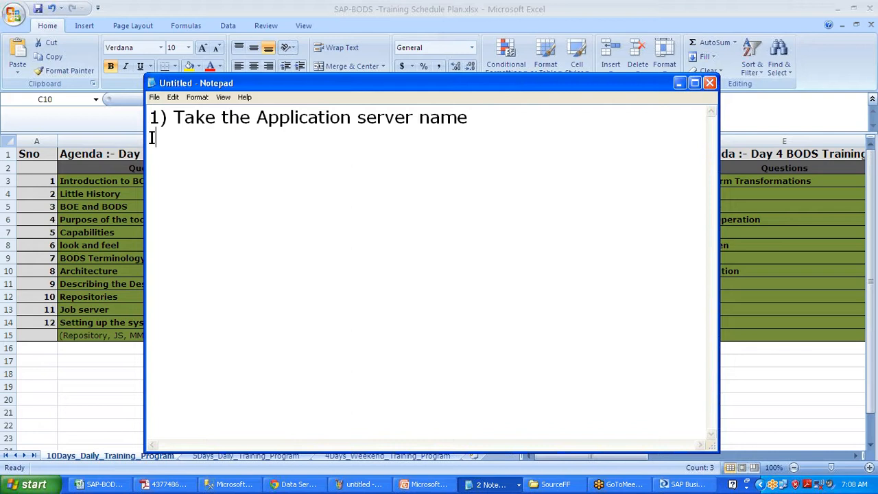
{"action": "type", "text": "nstance number"}
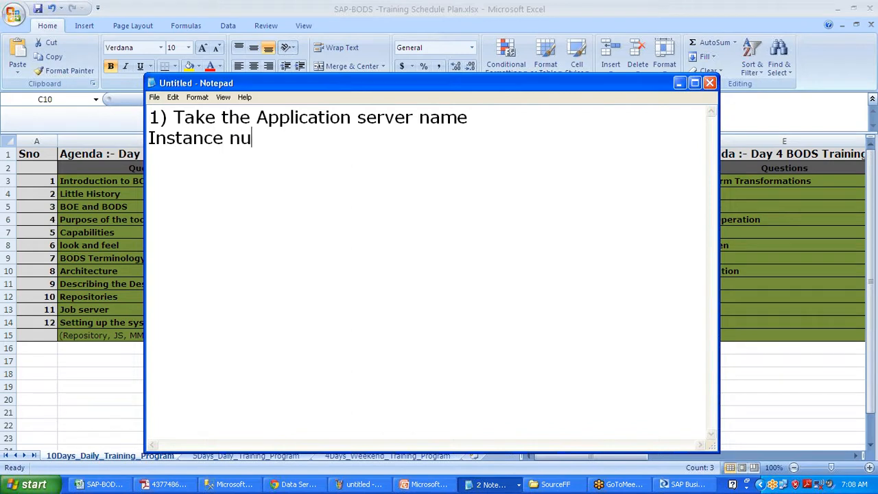
{"action": "key", "text": "Return"}
{"action": "type", "text": "Client"}
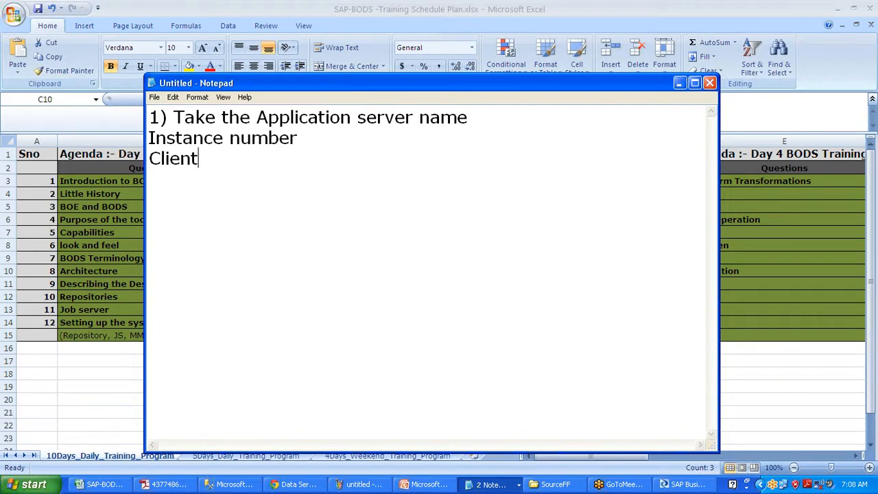
{"action": "key", "text": "Return"}
{"action": "type", "text": "Username"}
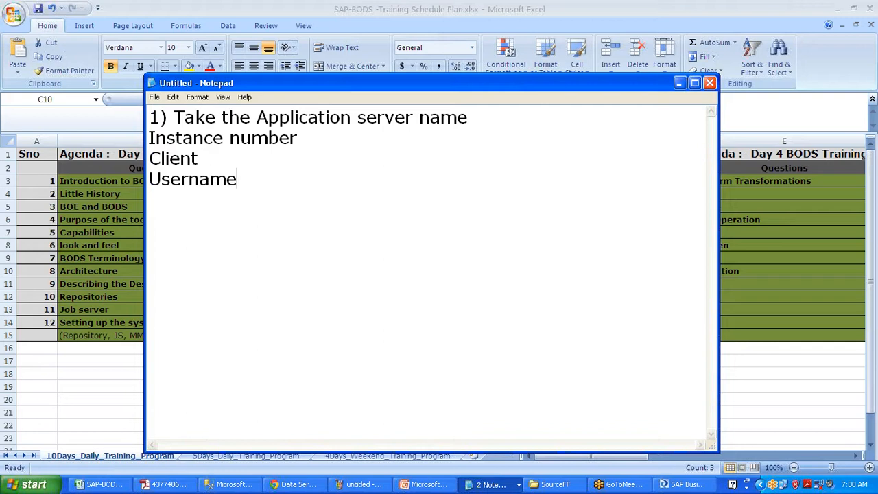
{"action": "key", "text": "Return"}
{"action": "type", "text": "Pwd from the sap system"}
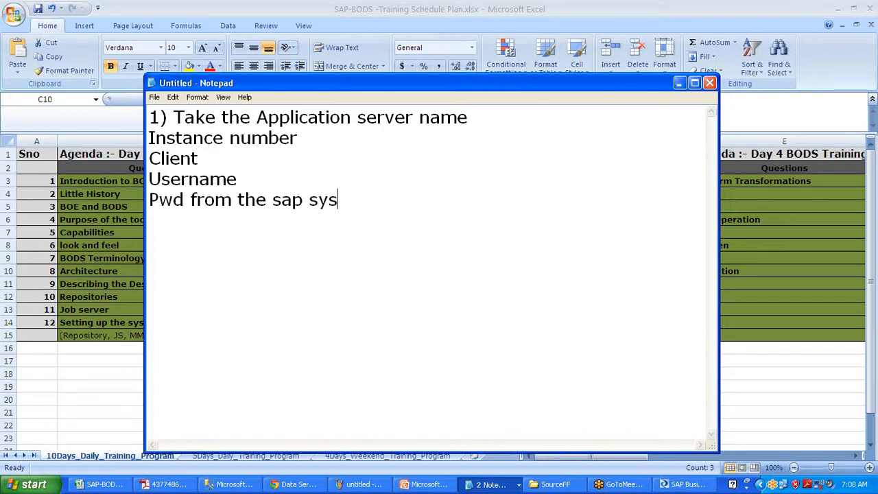
{"action": "key", "text": "Return"}
{"action": "key", "text": "Return"}
{"action": "key", "text": "Return"}
Add steps 2–4: create an SAP Application datastore, import the wanted tables, build and execute a job
{"action": "type", "text": "2) Crea"}
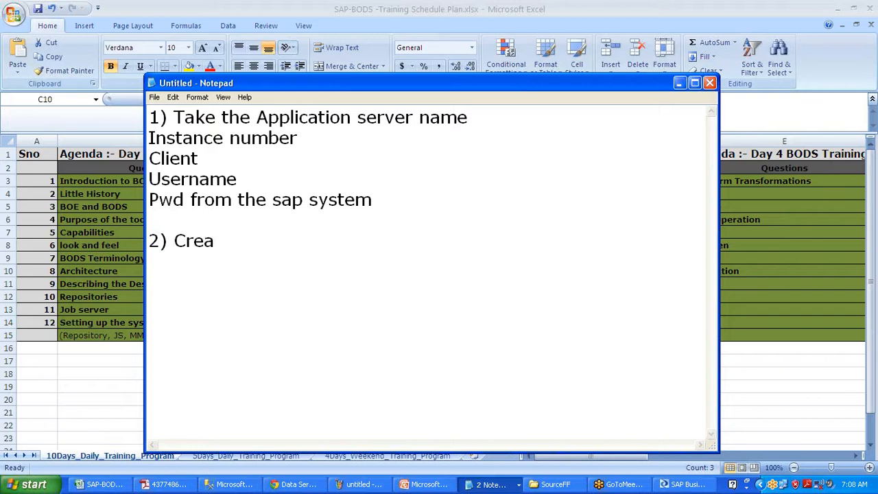
{"action": "type", "text": "te a Datast"}
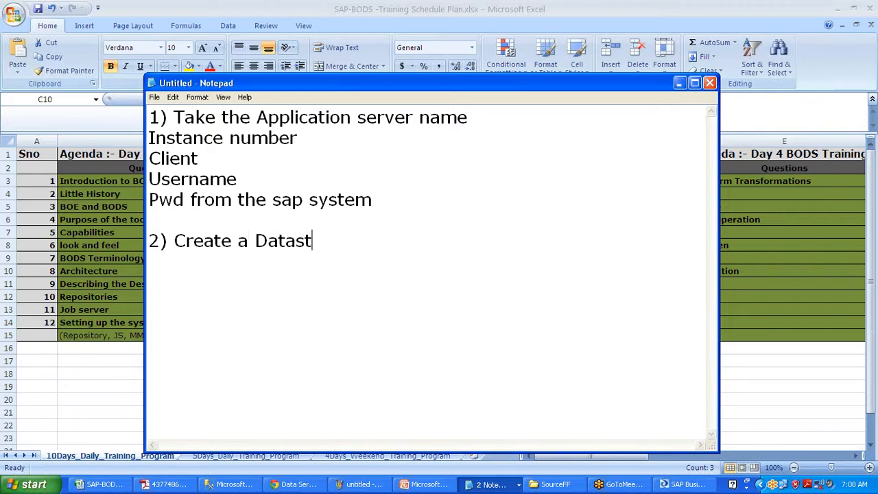
{"action": "type", "text": "ore with the "}
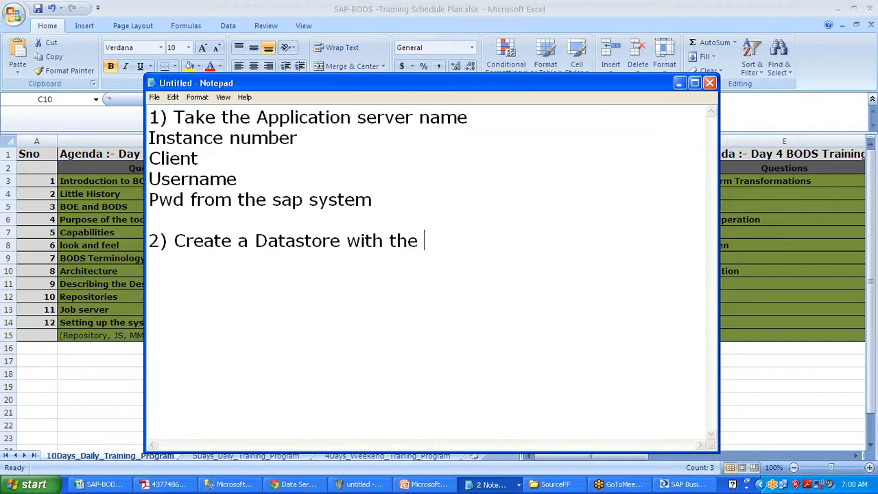
{"action": "type", "text": "type as"}
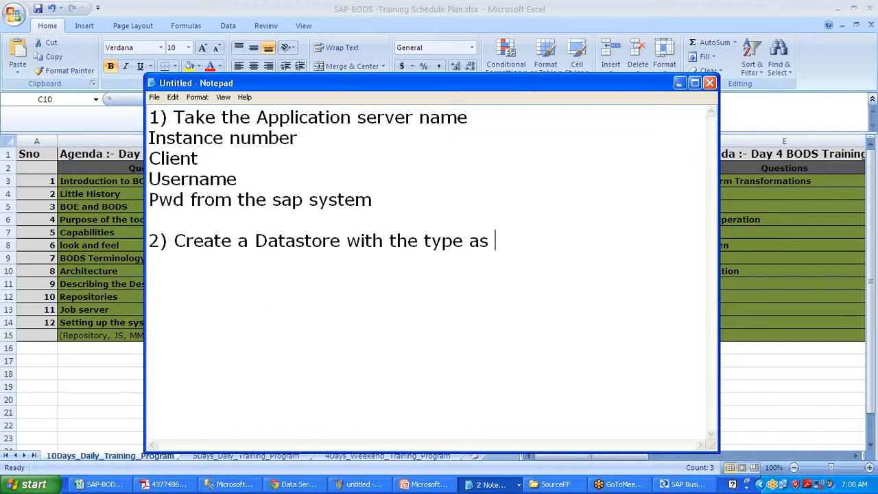
{"action": "type", "text": " SAP Appl"}
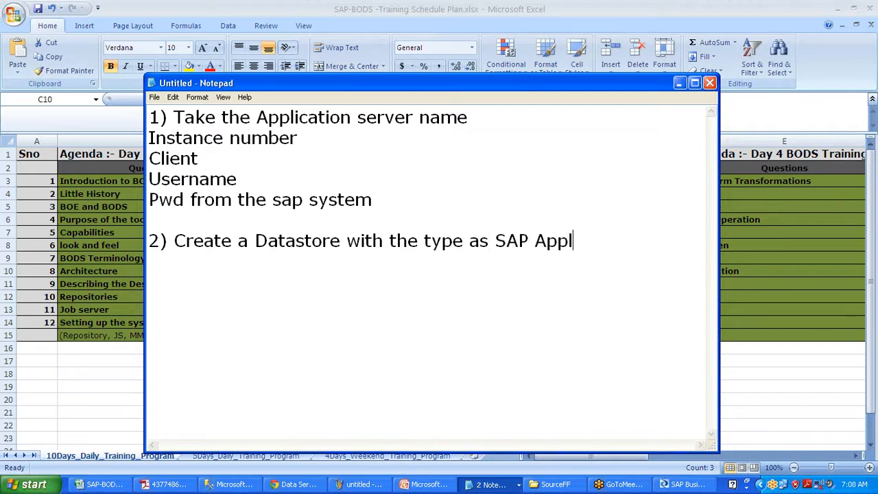
{"action": "type", "text": "ication"}
{"action": "key", "text": "Return"}
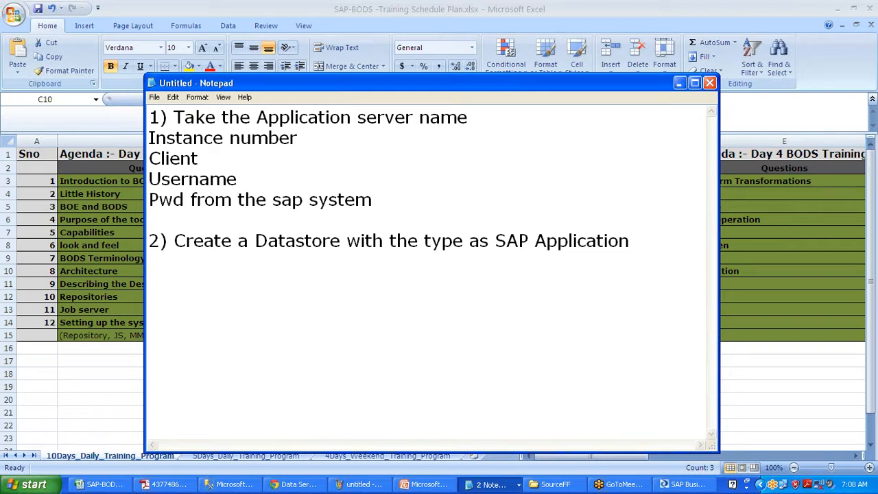
{"action": "type", "text": "3) Import "}
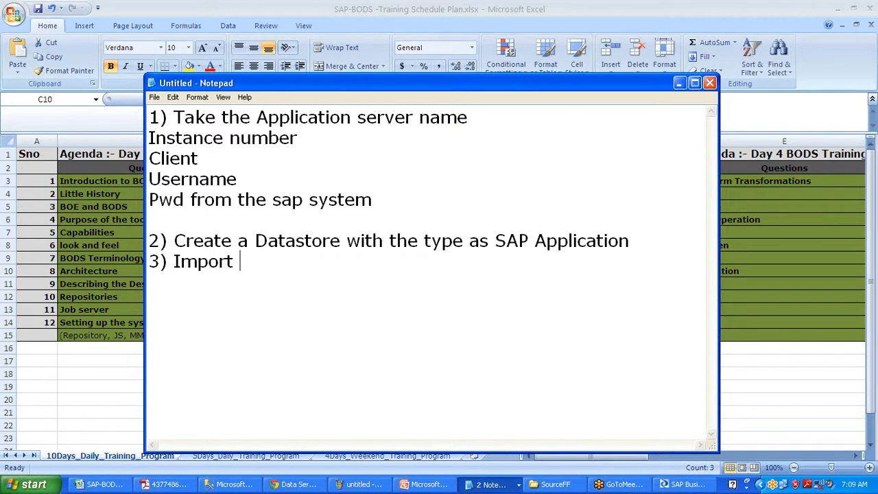
{"action": "type", "text": "the tables that "}
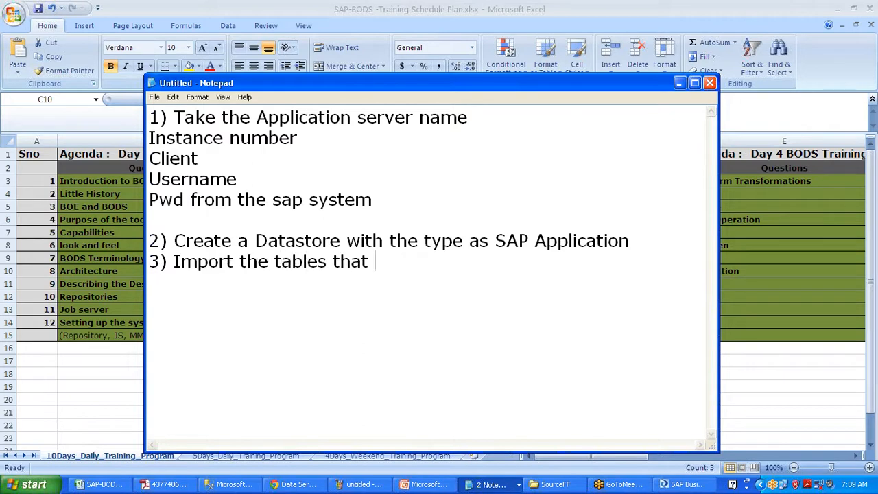
{"action": "type", "text": "you want"}
{"action": "key", "text": "Return"}
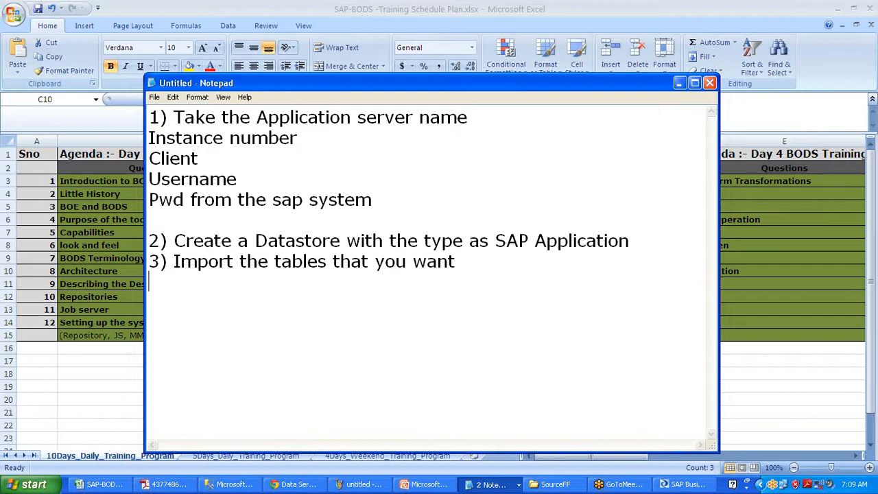
{"action": "type", "text": "4)"}
{"action": "type", "text": " Bui"}
{"action": "key", "text": "BackSpace"}
{"action": "type", "text": "uild "}
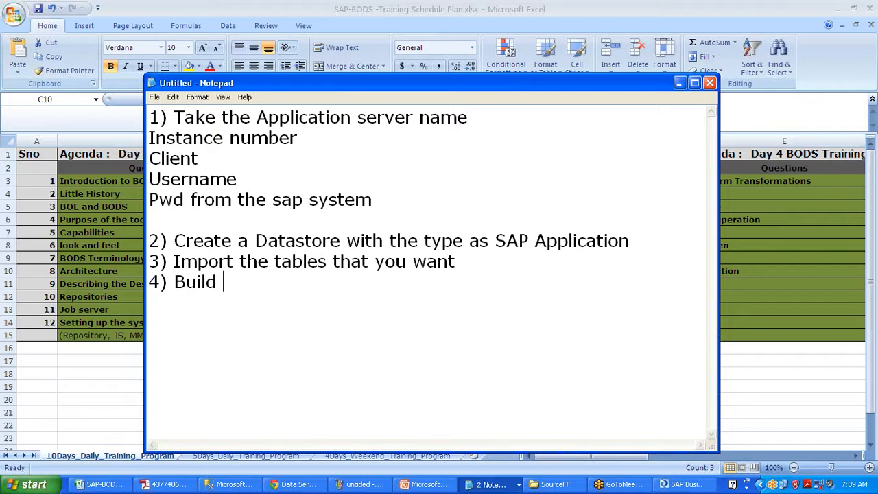
{"action": "type", "text": "a job and e"}
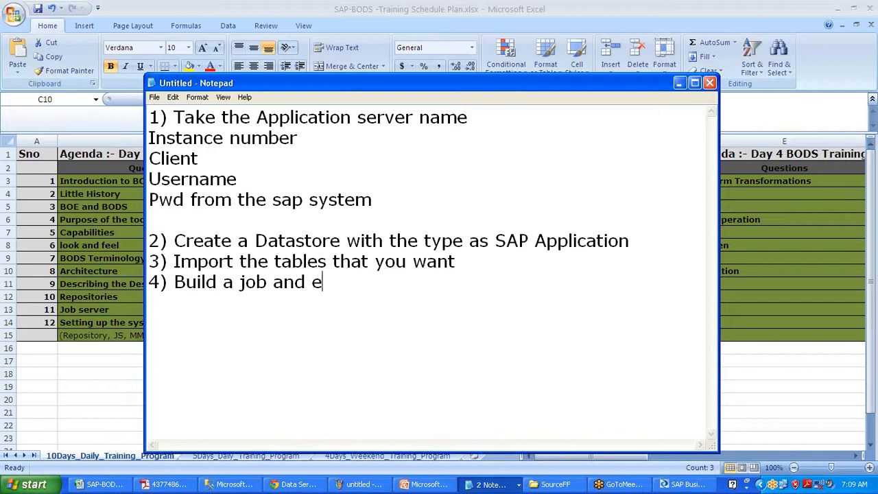
{"action": "type", "text": "xecute"}
{"action": "key", "text": "Return"}
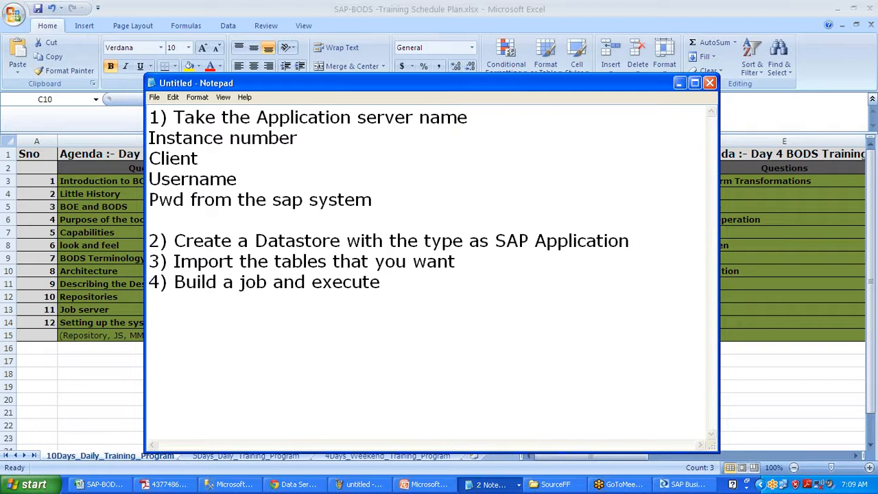
{"action": "left_click_drag", "start_coordinate": [377, 200], "coordinate": [171, 101]}
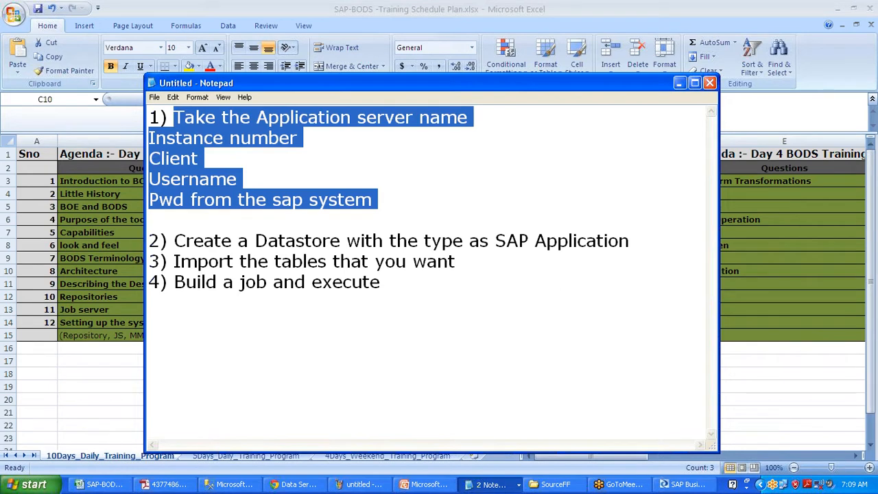
{"action": "left_click_drag", "start_coordinate": [378, 199], "coordinate": [174, 118]}
{"action": "left_click_drag", "start_coordinate": [185, 241], "coordinate": [453, 240]}
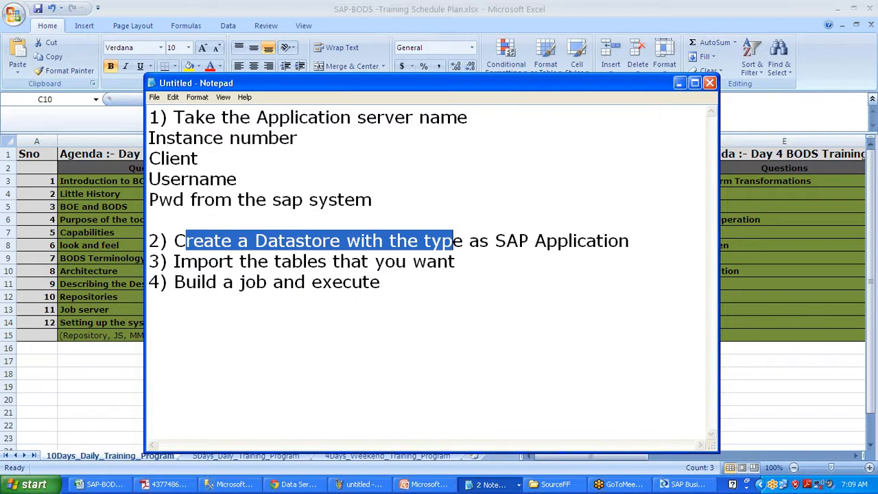
{"action": "left_click_drag", "start_coordinate": [179, 262], "coordinate": [438, 262]}
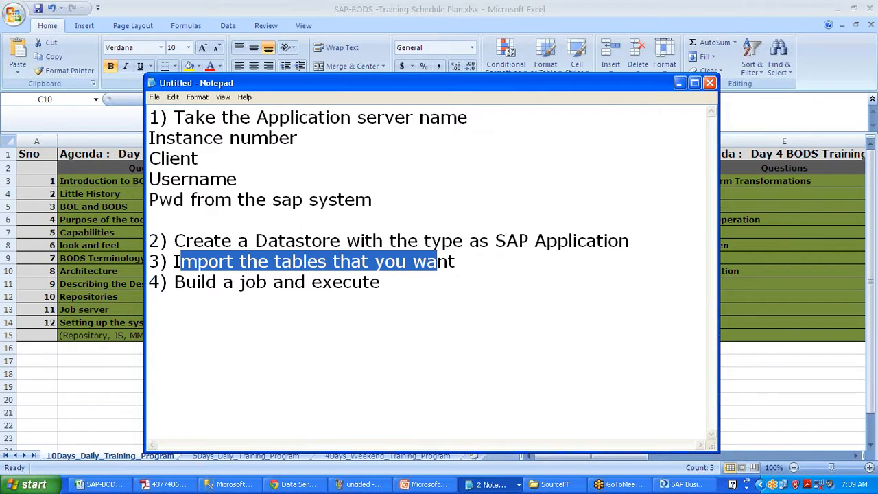
{"action": "left_click_drag", "start_coordinate": [174, 282], "coordinate": [380, 282]}
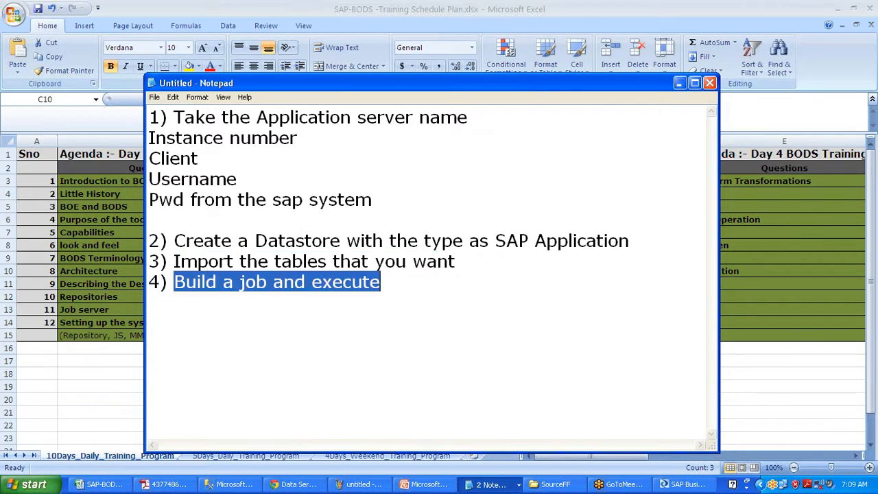
Minimize the notes, select agenda cells C11 and C13, then switch to the Designer
{"action": "left_click", "coordinate": [681, 83]}
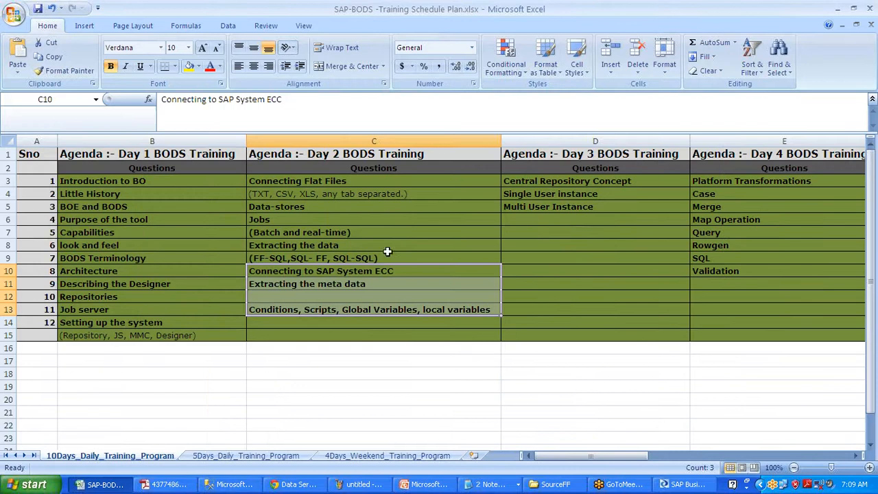
{"action": "left_click", "coordinate": [374, 283]}
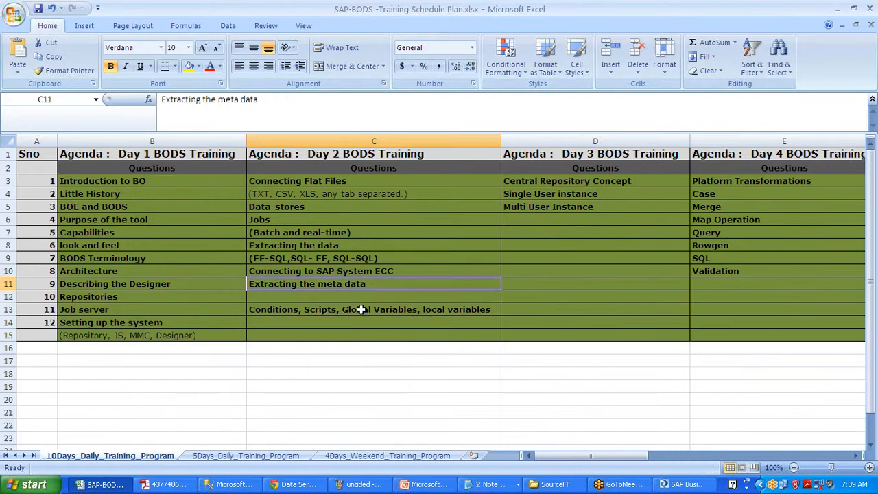
{"action": "left_click", "coordinate": [360, 309]}
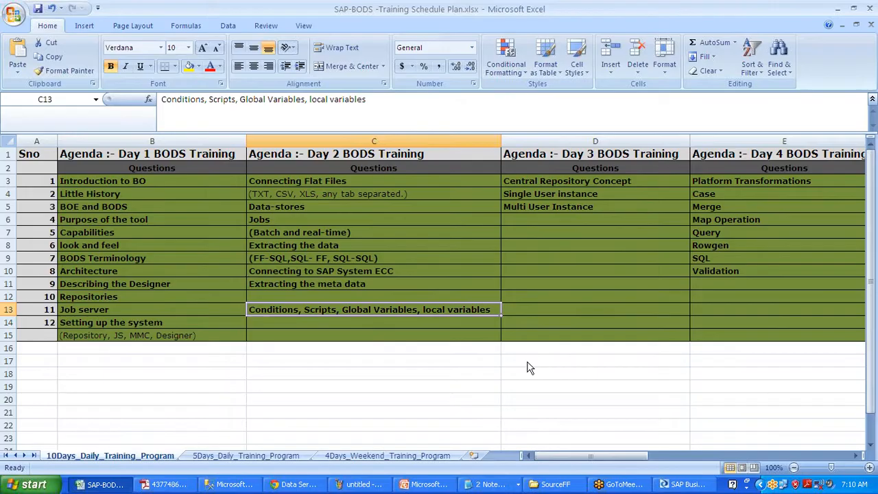
{"action": "key", "text": "alt+Tab"}
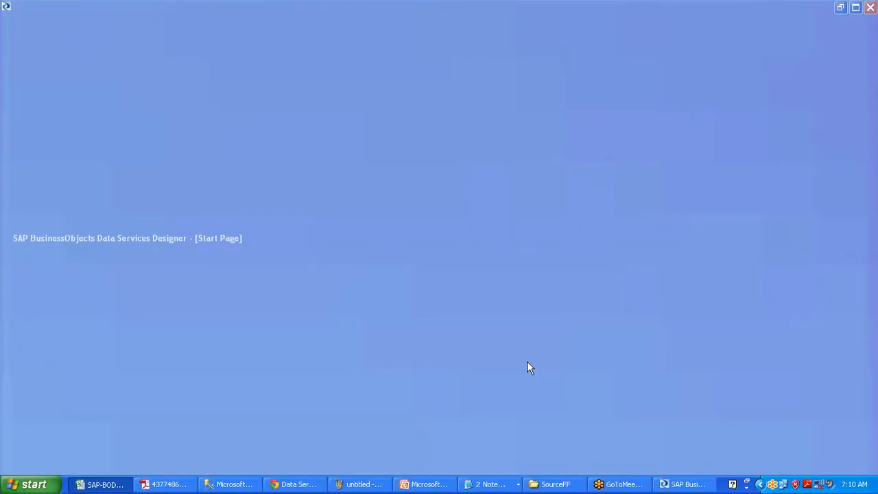
Launch SAP Logon from the desktop shortcut and close the SourceFF folder window
{"action": "key", "text": "super+d"}
{"action": "left_click", "coordinate": [21, 336]}
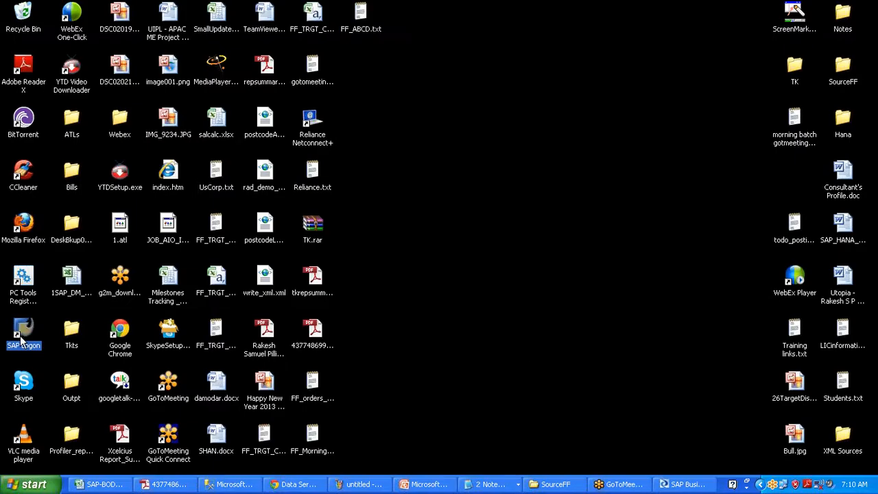
{"action": "double_click", "coordinate": [20, 338]}
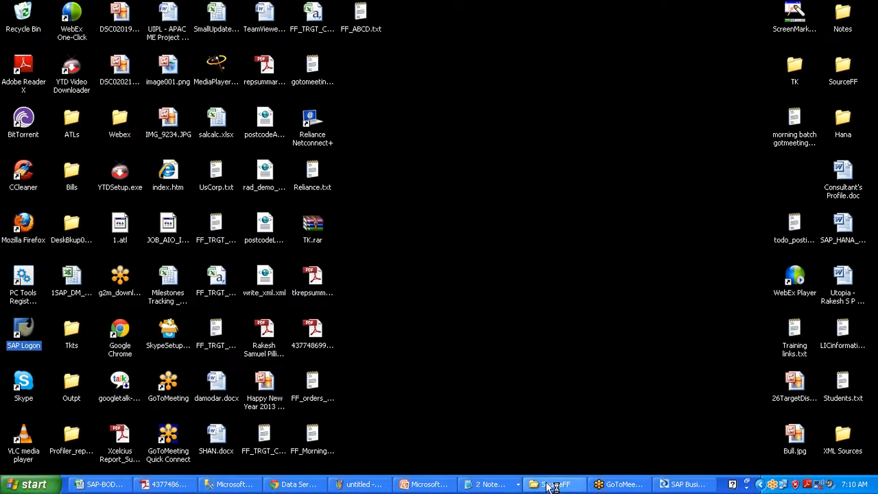
{"action": "right_click", "coordinate": [555, 484]}
{"action": "left_click", "coordinate": [561, 478]}
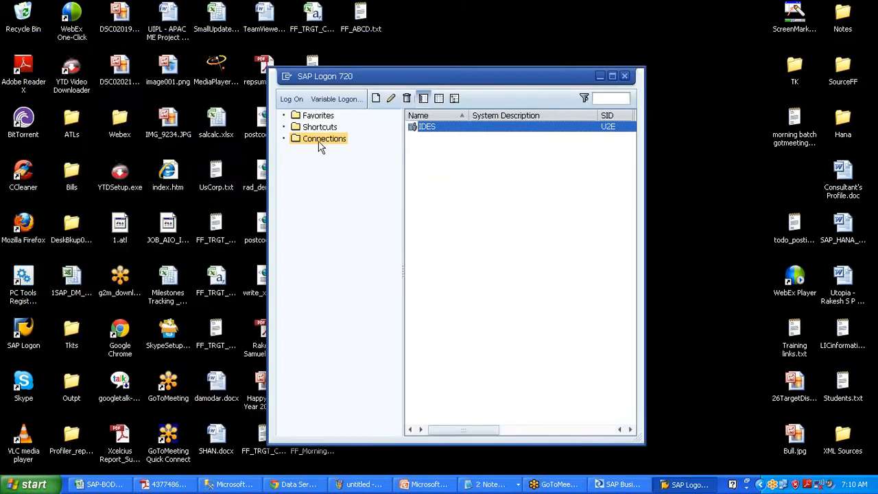
Log on to the IDES connection from the SAP Logon Connections list
{"action": "left_click", "coordinate": [322, 139]}
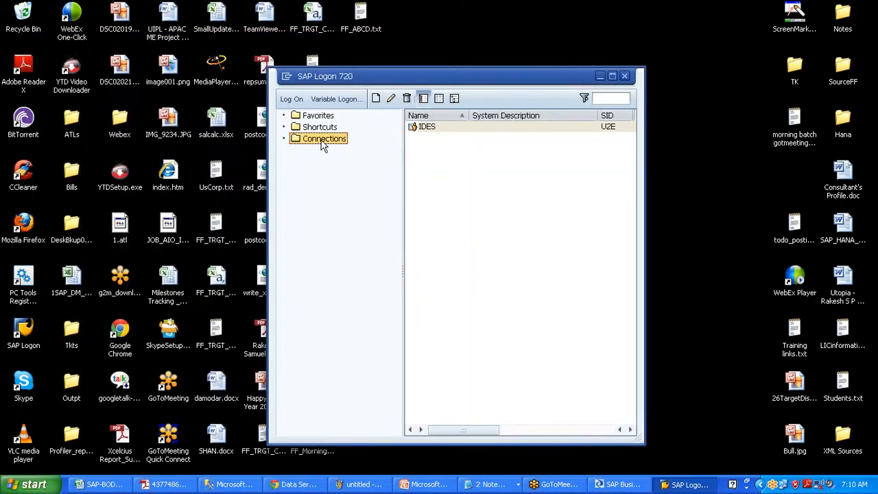
{"action": "left_click", "coordinate": [430, 131]}
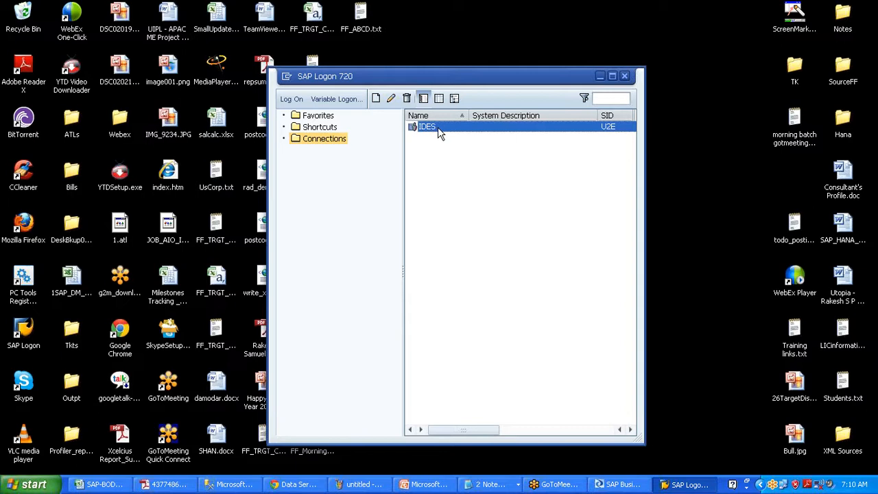
{"action": "right_click", "coordinate": [438, 133]}
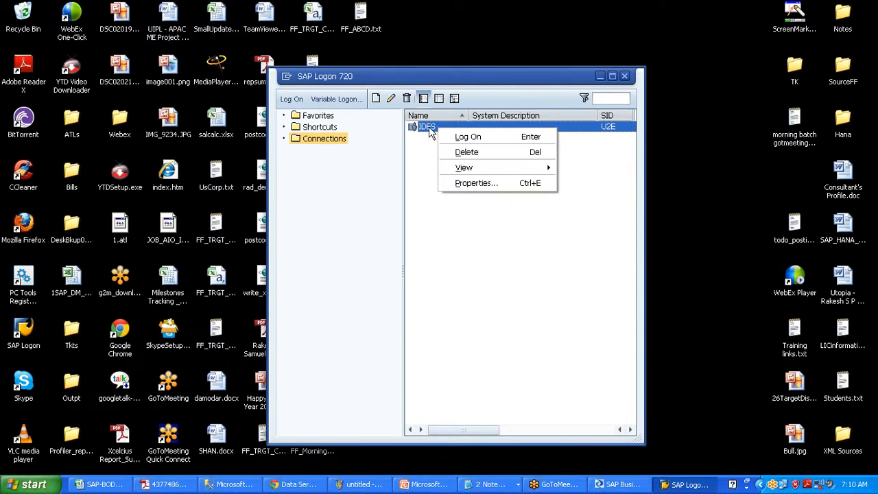
{"action": "left_click", "coordinate": [429, 131]}
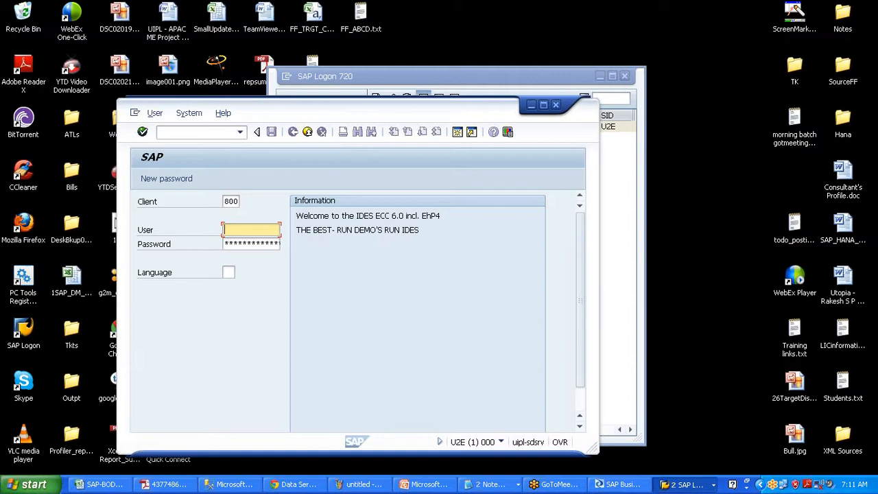
Select client 800 on the IDES login screen, then minimize the login window
{"action": "left_click", "coordinate": [231, 201]}
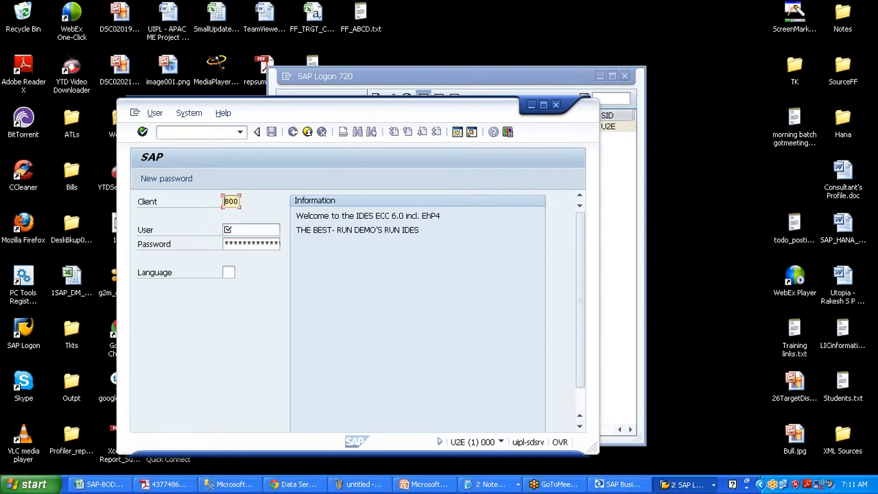
{"action": "left_click_drag", "start_coordinate": [224, 201], "coordinate": [241, 202]}
{"action": "left_click", "coordinate": [530, 107]}
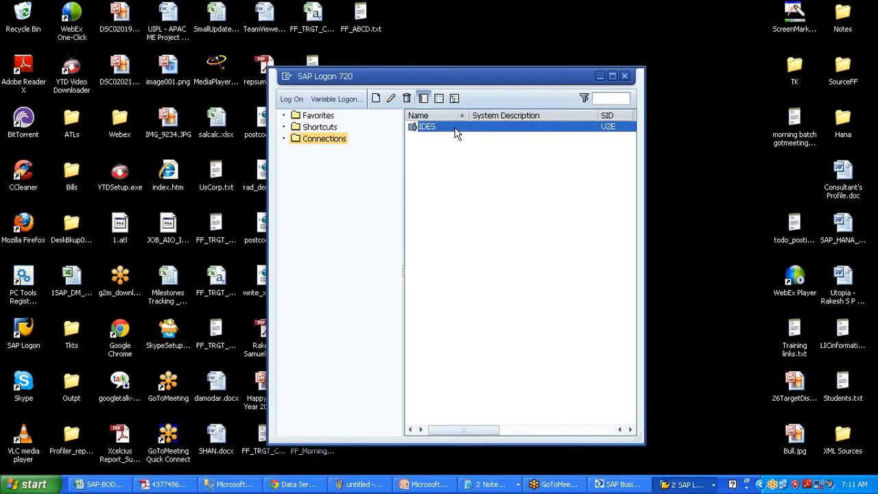
Open the IDES connection properties and paste application server 115.114.50.195 into the notes
{"action": "right_click", "coordinate": [456, 132]}
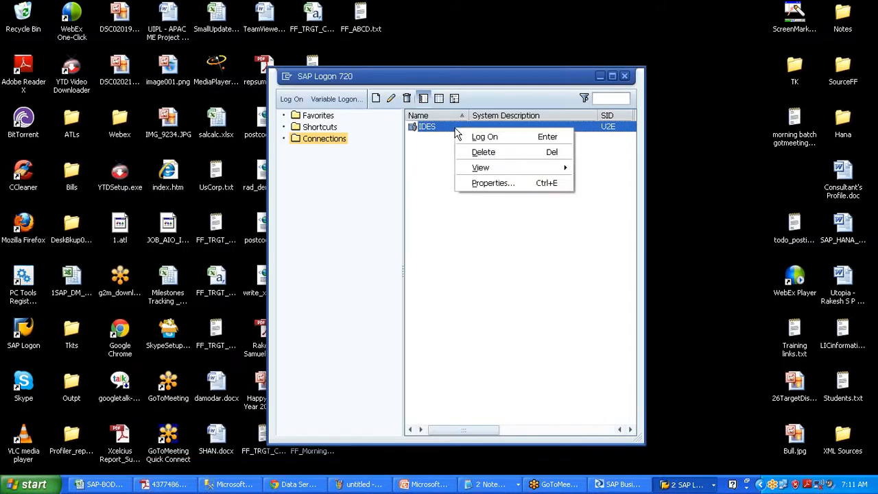
{"action": "left_click", "coordinate": [490, 184]}
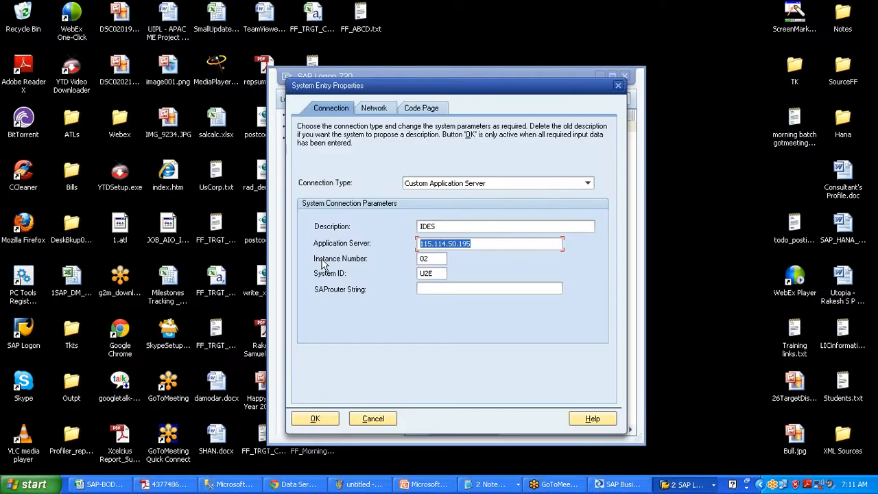
{"action": "key", "text": "alt+Tab"}
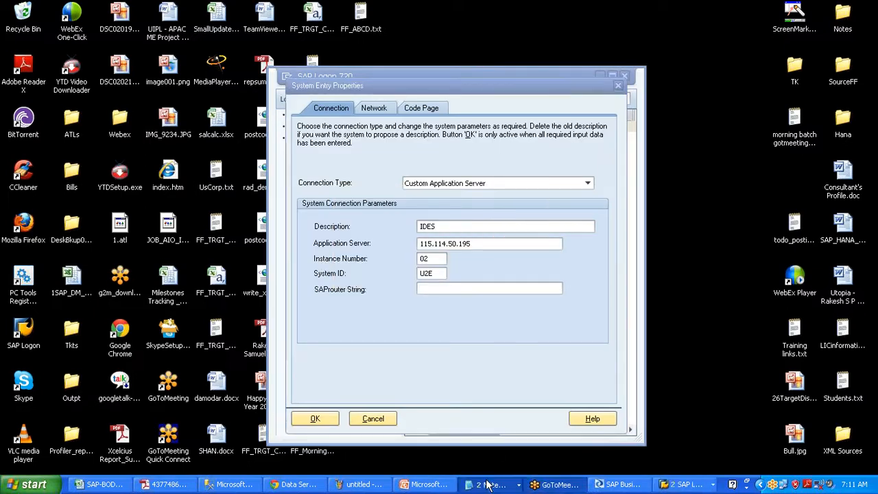
{"action": "left_click", "coordinate": [488, 484]}
{"action": "left_click", "coordinate": [493, 451]}
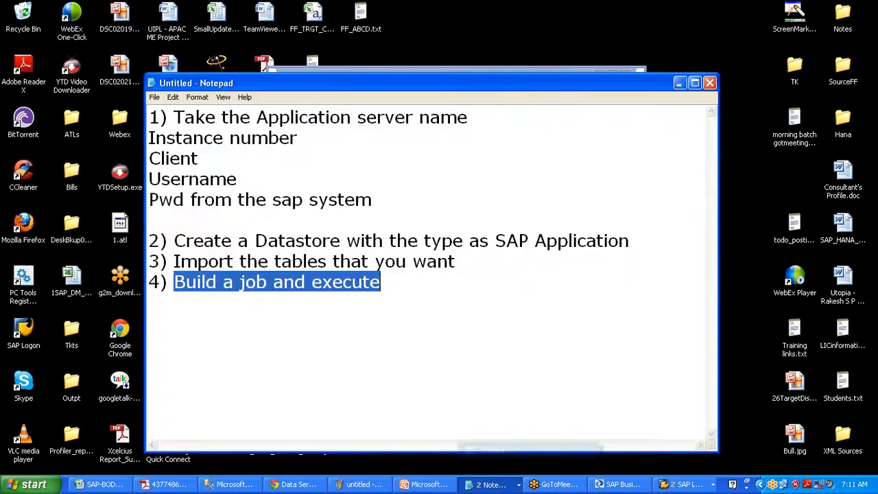
{"action": "left_click", "coordinate": [483, 118]}
{"action": "type", "text": "115.114.50.195"}
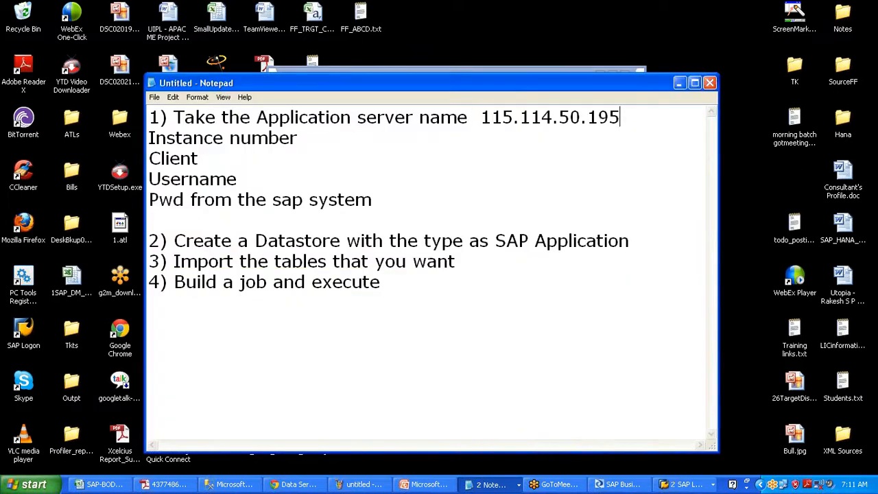
Copy instance number 02 from the connection properties into the notes
{"action": "key", "text": "Down"}
{"action": "key", "text": "alt+Tab"}
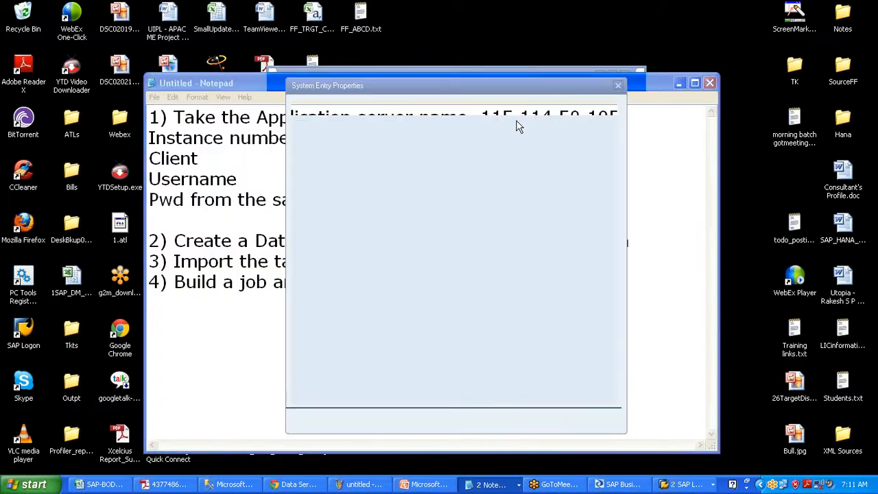
{"action": "key", "text": "Tab"}
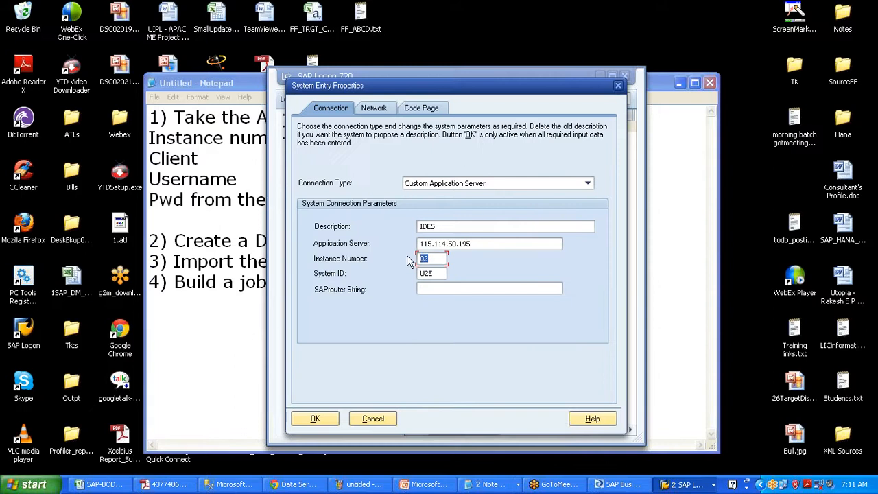
{"action": "key", "text": "ctrl+c"}
{"action": "key", "text": "alt+Tab"}
{"action": "key", "text": "ctrl+v"}
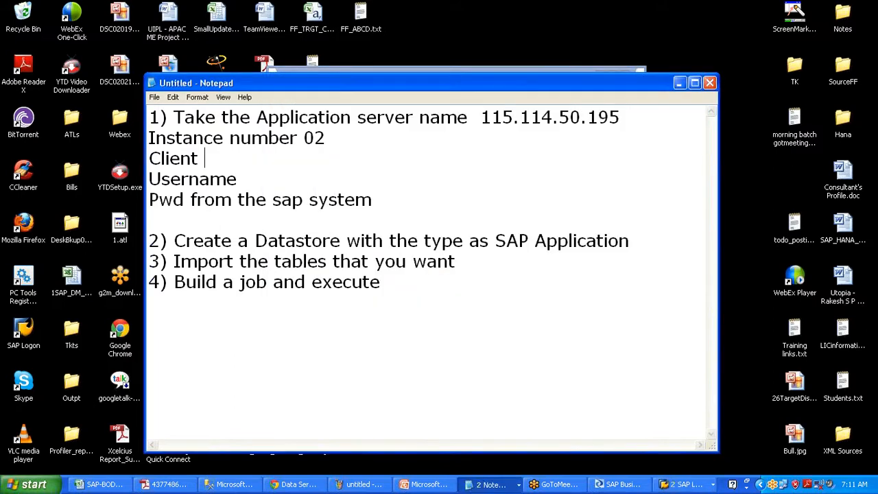
Add client 800 and the SAP username to the notes, then cancel the properties dialog
{"action": "key", "text": "Down"}
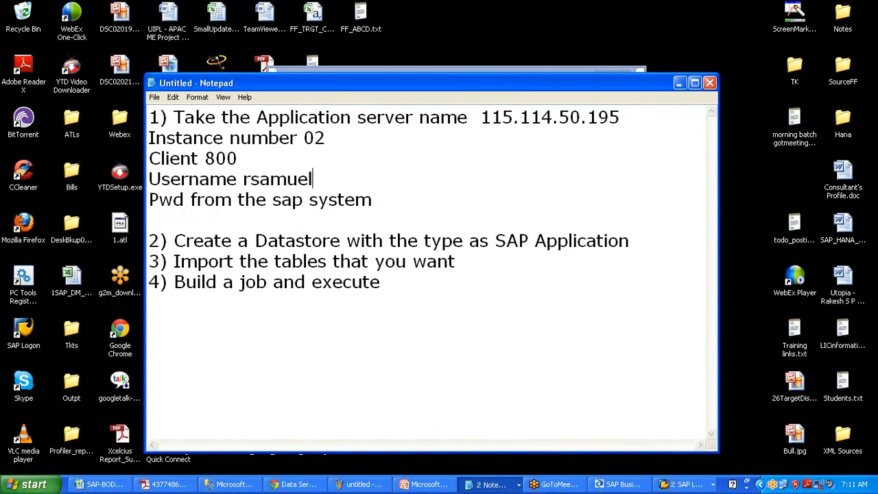
{"action": "left_click", "coordinate": [379, 200]}
{"action": "left_click_drag", "start_coordinate": [346, 240], "coordinate": [608, 240]}
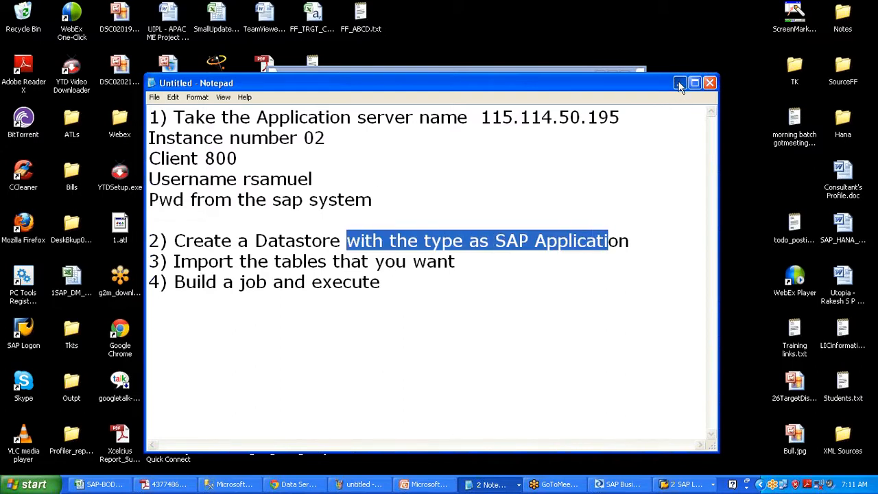
{"action": "left_click", "coordinate": [679, 83]}
{"action": "left_click", "coordinate": [619, 78]}
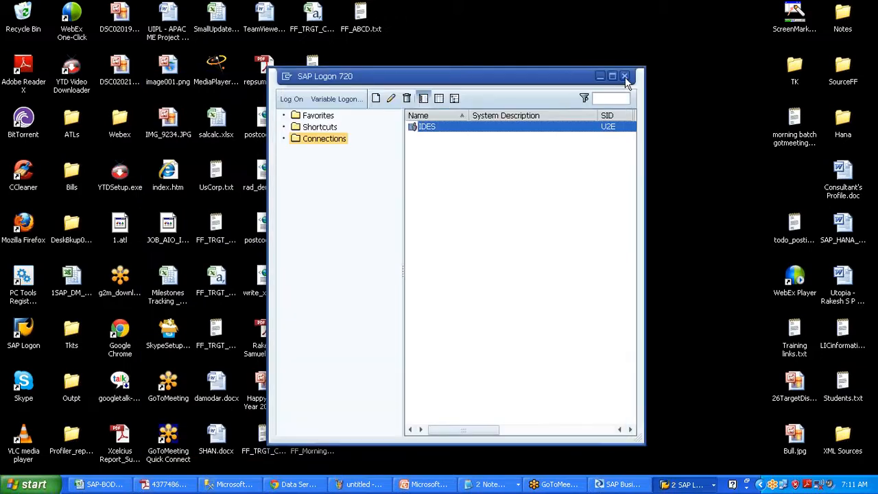
Close SAP Logon and end the IDES session with the /nex command
{"action": "left_click", "coordinate": [624, 76]}
{"action": "left_click", "coordinate": [679, 485]}
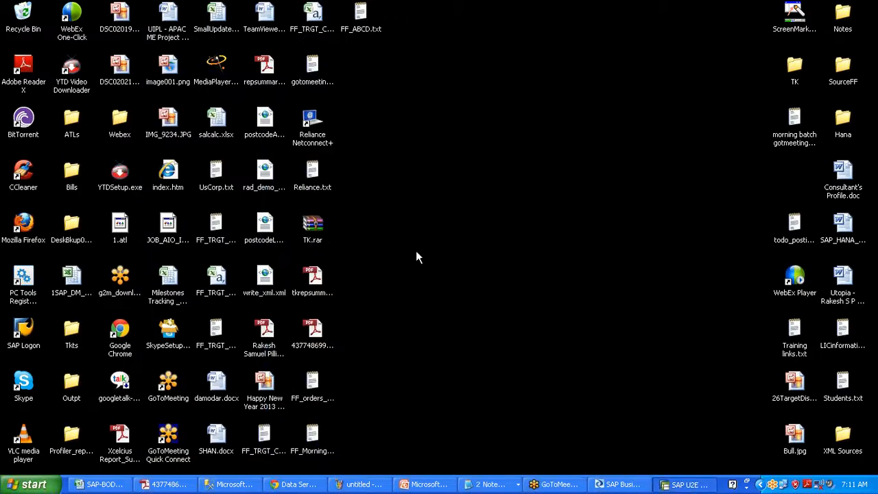
{"action": "key", "text": "Return"}
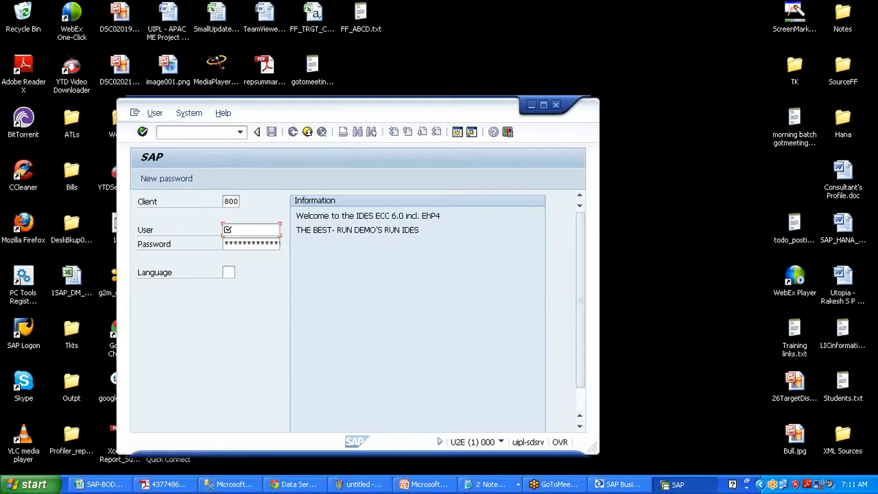
{"action": "left_click", "coordinate": [195, 132]}
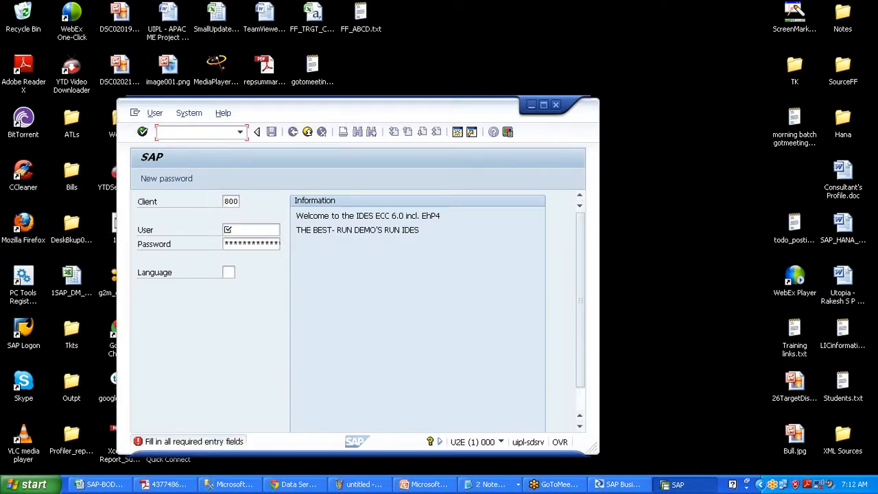
{"action": "type", "text": "/nex"}
{"action": "key", "text": "BackSpace"}
{"action": "key", "text": "BackSpace"}
{"action": "type", "text": "ex"}
{"action": "key", "text": "Return"}
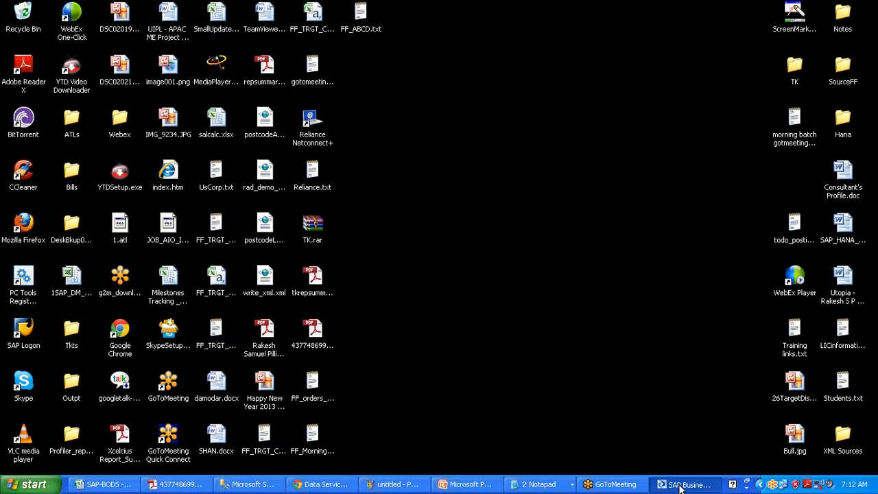
Start a new datastore named DS_Source_SAP from the Datastores list
{"action": "left_click", "coordinate": [680, 484]}
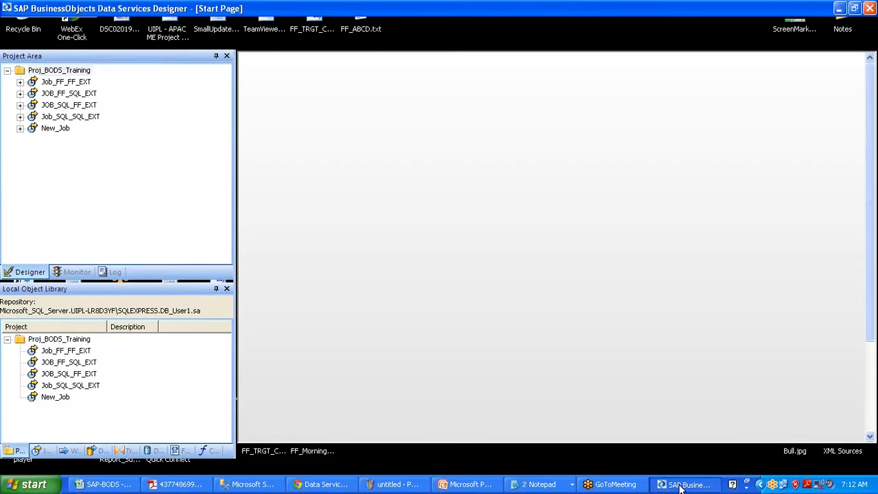
{"action": "left_click", "coordinate": [154, 451]}
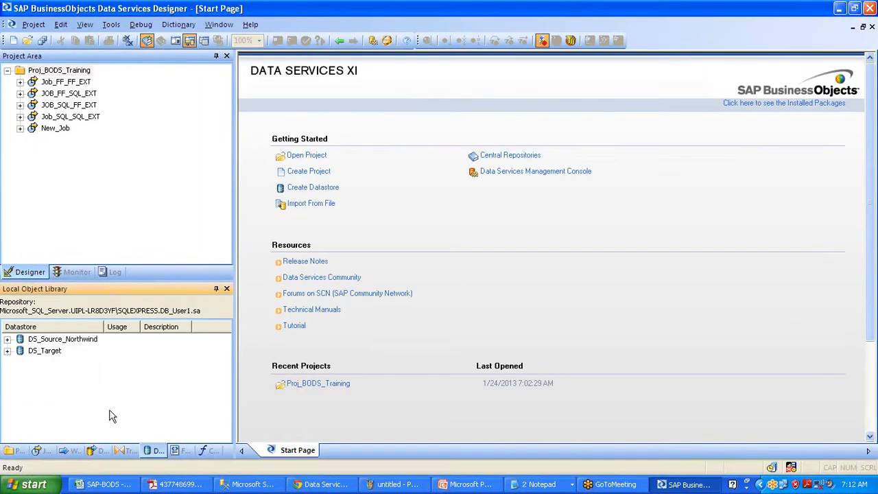
{"action": "right_click", "coordinate": [53, 395]}
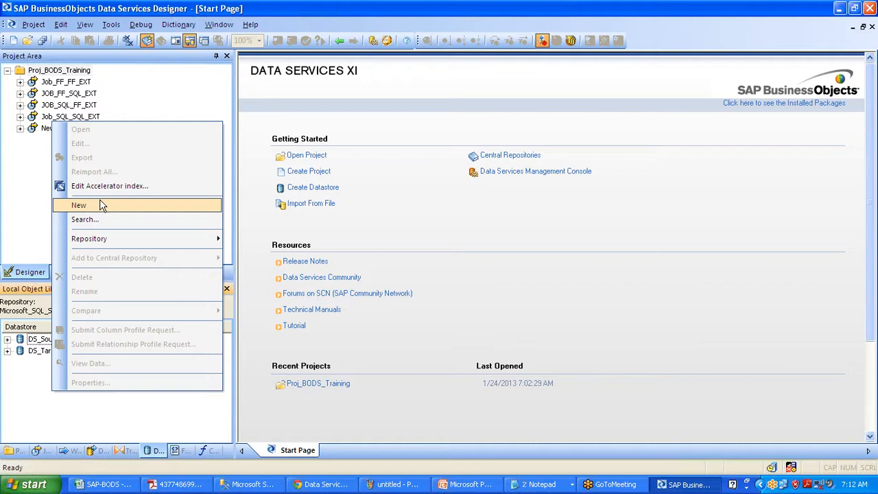
{"action": "left_click", "coordinate": [99, 202]}
{"action": "type", "text": "DS_S"}
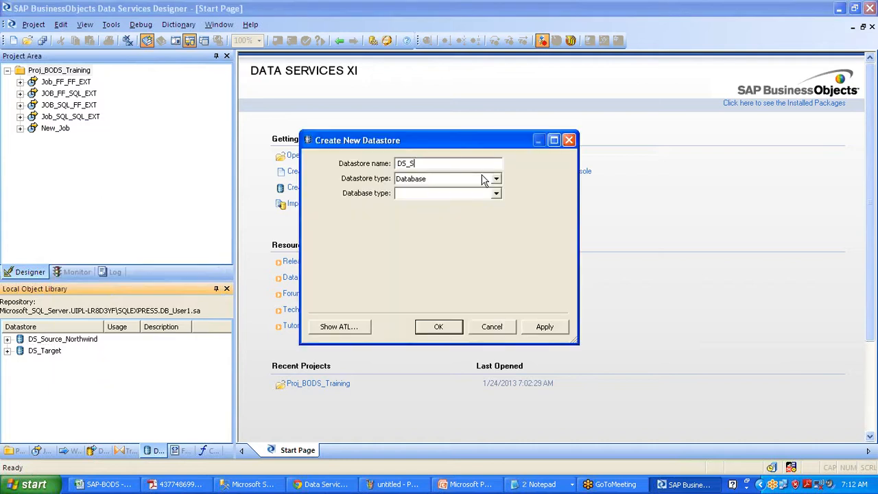
{"action": "type", "text": "ource_SAP"}
Set the datastore type to SAP Applications and bring up the Notepad setup notes
{"action": "key", "text": "Tab"}
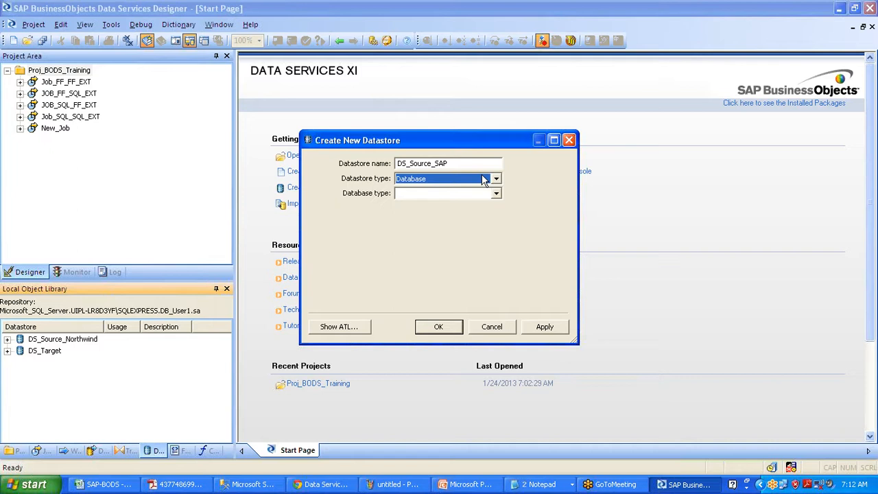
{"action": "left_click", "coordinate": [496, 179]}
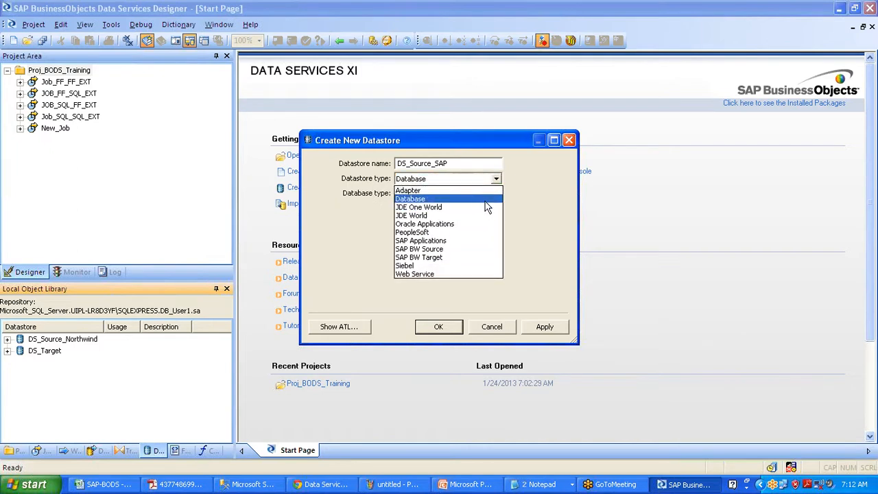
{"action": "left_click", "coordinate": [488, 240]}
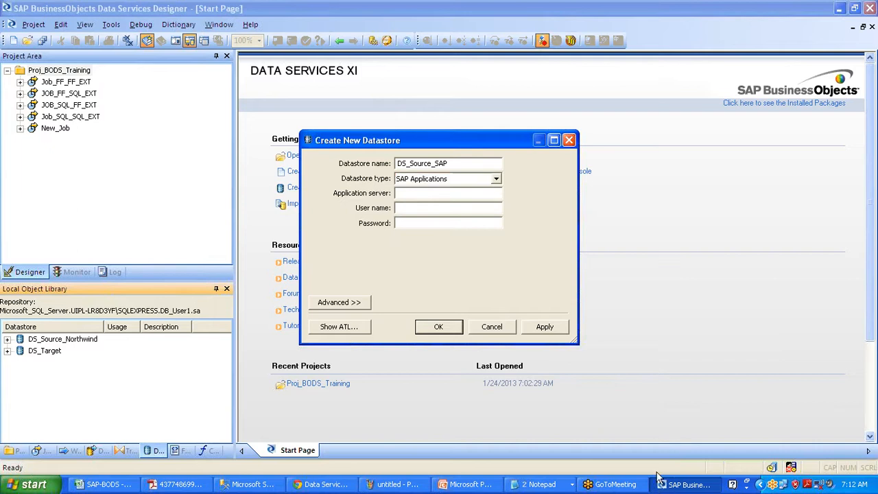
{"action": "left_click", "coordinate": [555, 486]}
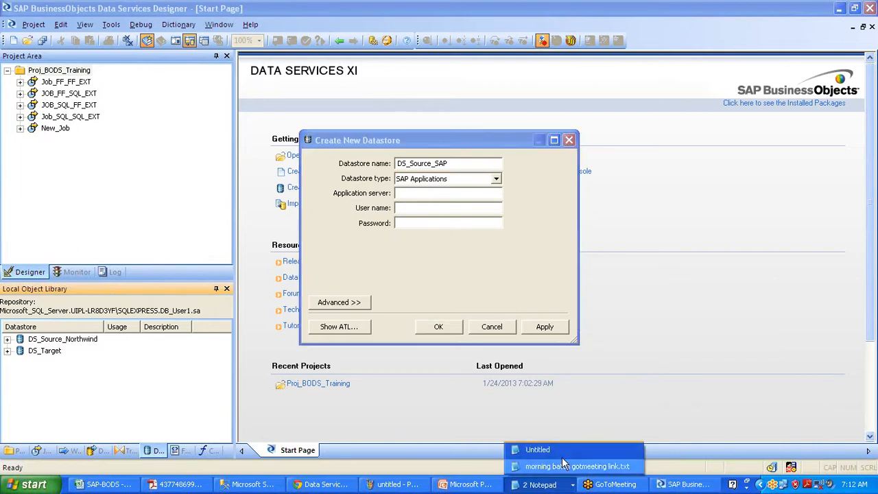
{"action": "left_click", "coordinate": [566, 453]}
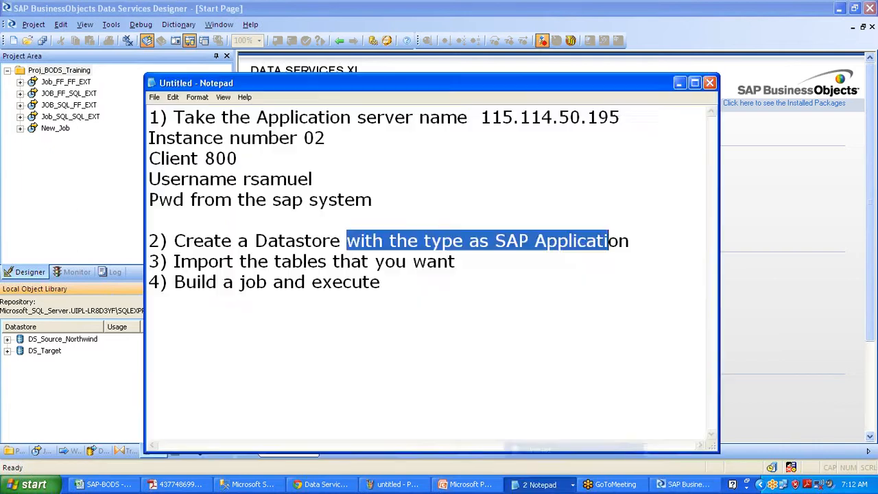
Paste 115.114.50.195 from Notepad into Application server and enter the user name and password
{"action": "left_click_drag", "start_coordinate": [481, 117], "coordinate": [619, 117]}
{"action": "key", "text": "ctrl+c"}
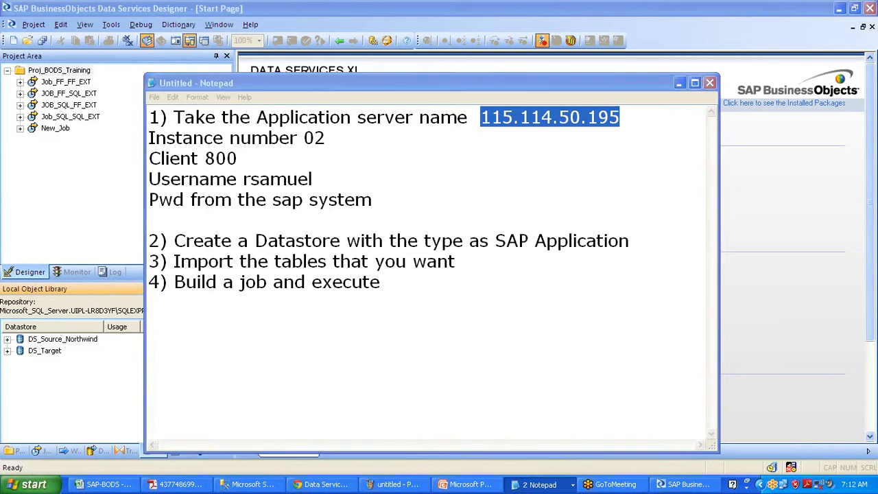
{"action": "key", "text": "alt+Tab"}
{"action": "key", "text": "alt+Tab"}
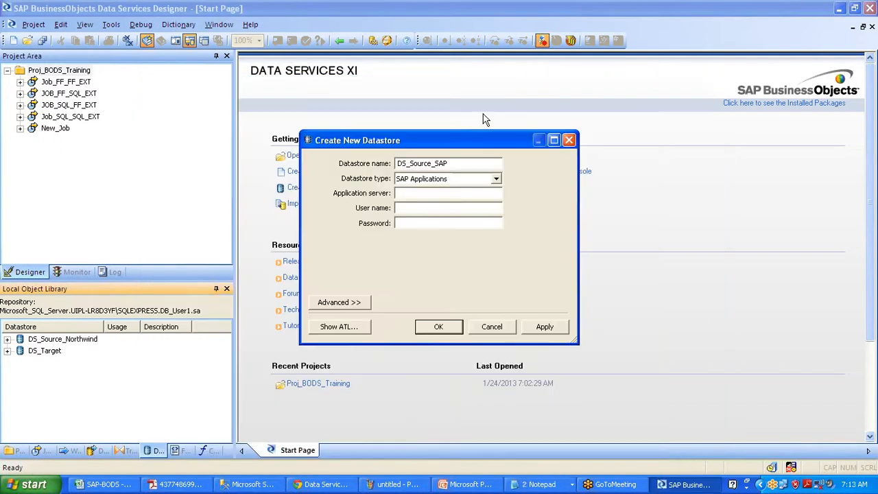
{"action": "key", "text": "ctrl+v"}
{"action": "type", "text": "r"}
{"action": "type", "text": "samuel"}
{"action": "type", "text": "******"}
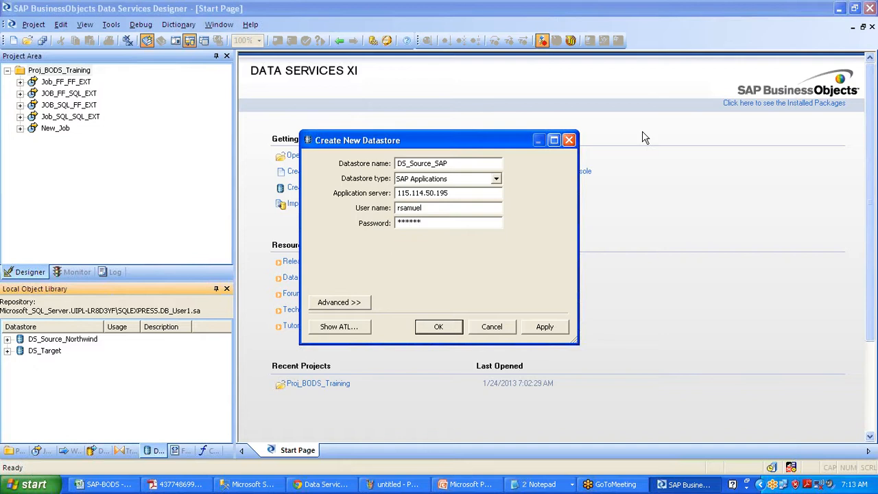
{"action": "type", "text": "****"}
In the advanced settings, confirm client 800 and set the system number to 02
{"action": "left_click", "coordinate": [339, 302]}
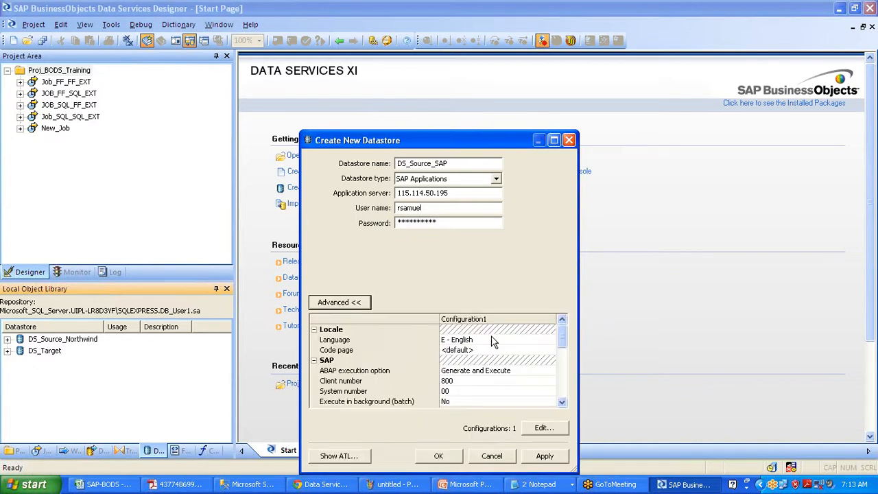
{"action": "left_click", "coordinate": [445, 380]}
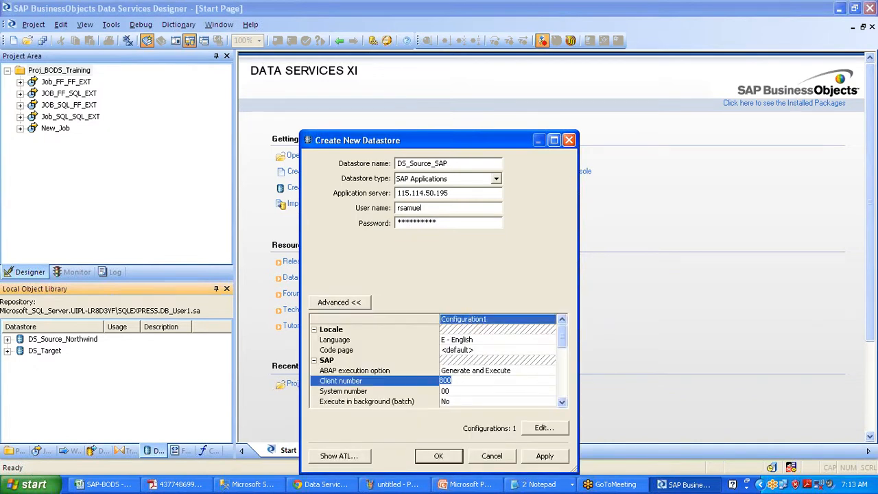
{"action": "left_click", "coordinate": [457, 391]}
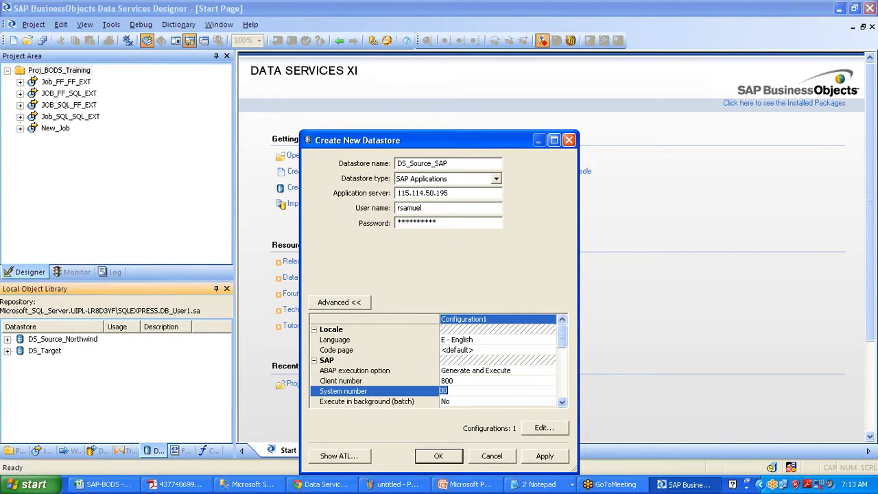
{"action": "type", "text": "02"}
{"action": "left_click", "coordinate": [562, 403]}
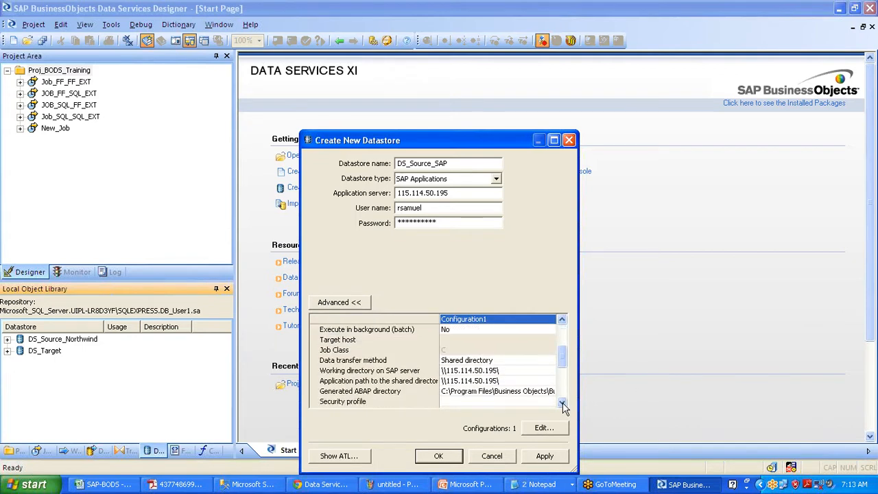
{"action": "left_click", "coordinate": [562, 403]}
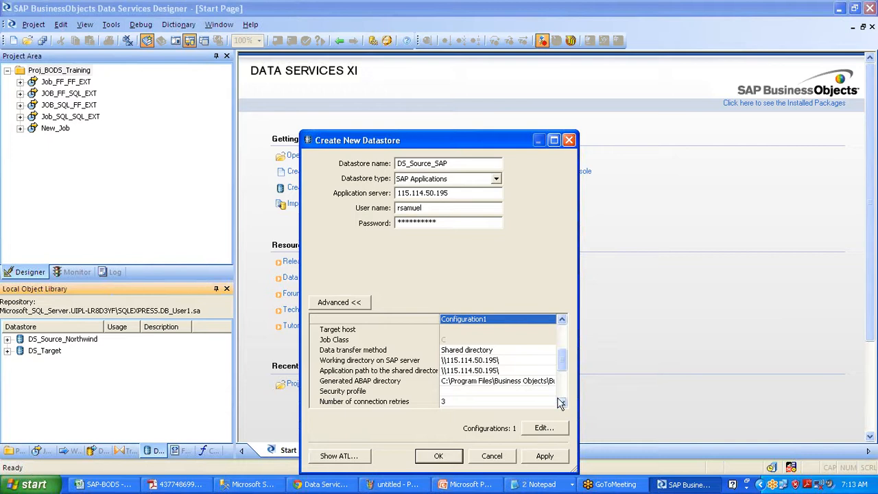
Check the Data transfer method choices, keep Shared directory, and switch to Paint
{"action": "left_click", "coordinate": [336, 353]}
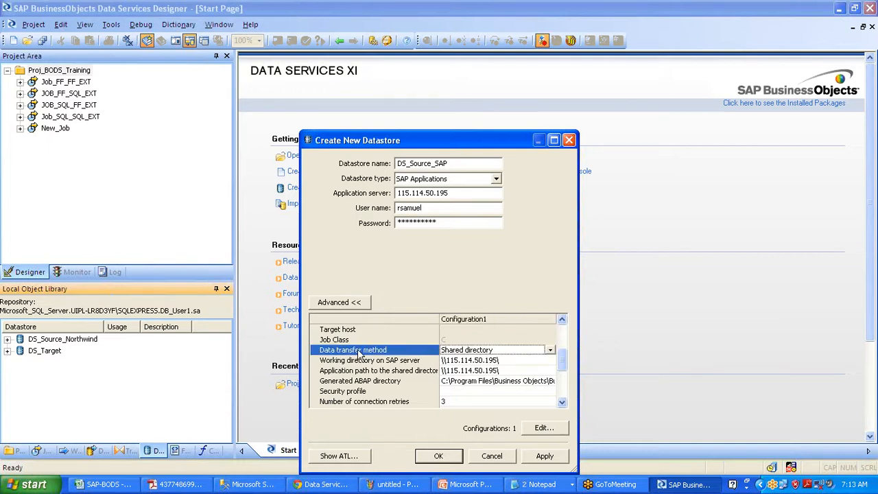
{"action": "left_click", "coordinate": [550, 350]}
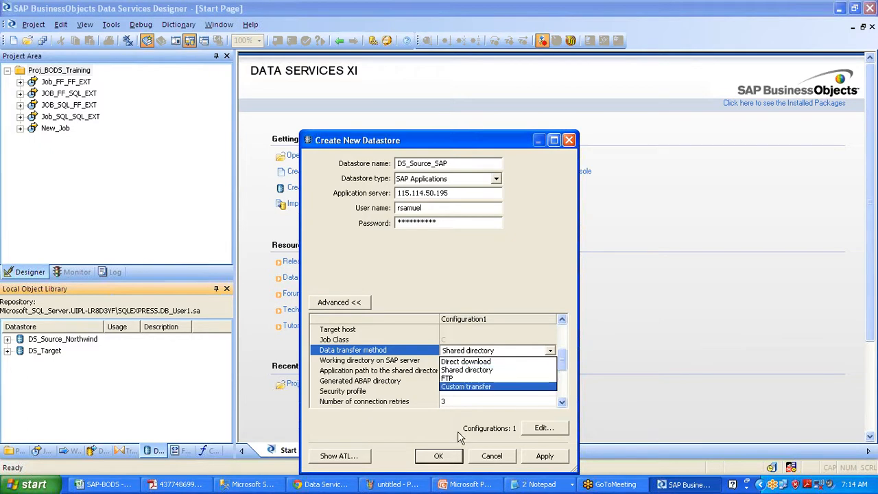
{"action": "left_click", "coordinate": [401, 486]}
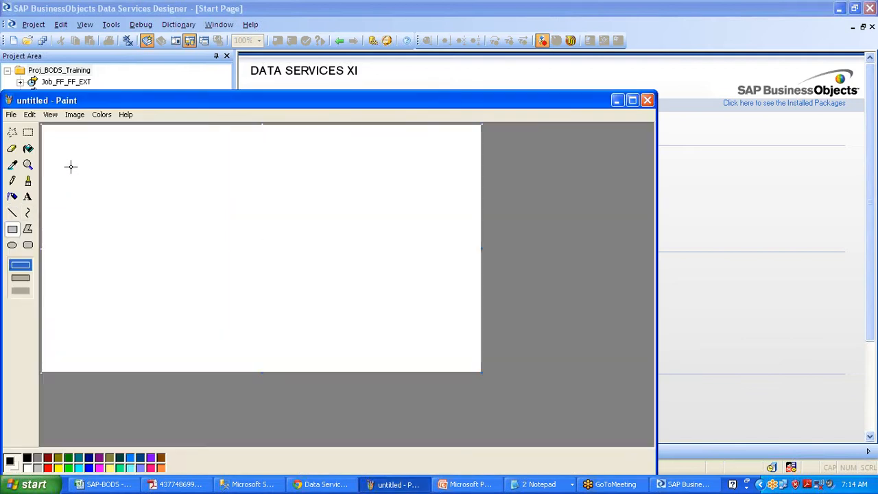
Draw a large box with a small box inside, a tall box, and a black connecting line
{"action": "left_click_drag", "start_coordinate": [69, 166], "coordinate": [203, 311]}
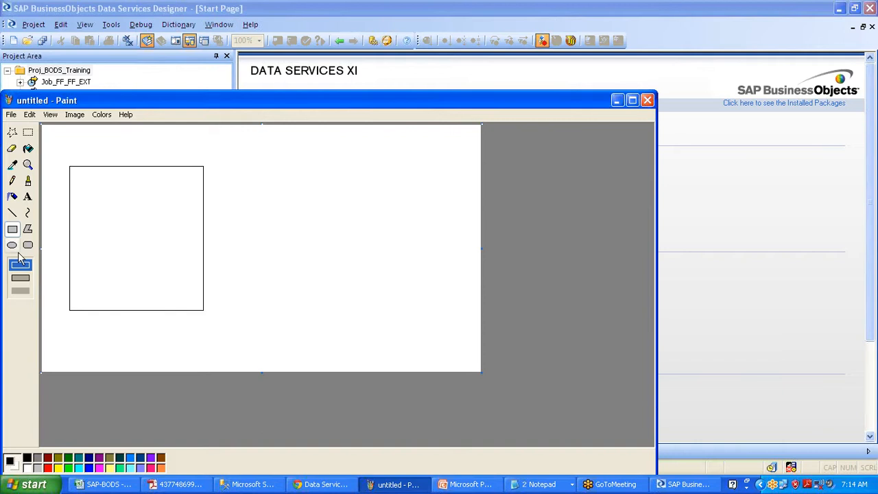
{"action": "left_click_drag", "start_coordinate": [78, 243], "coordinate": [118, 298]}
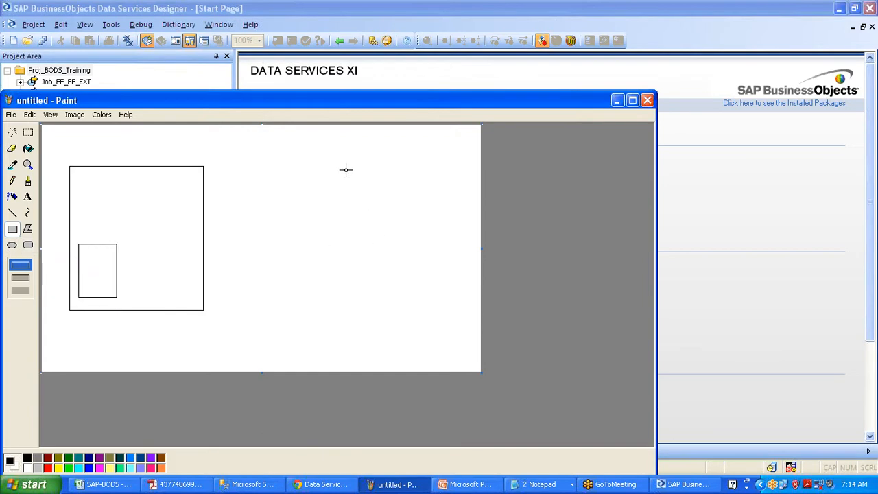
{"action": "left_click_drag", "start_coordinate": [345, 170], "coordinate": [434, 319]}
{"action": "left_click", "coordinate": [12, 212]}
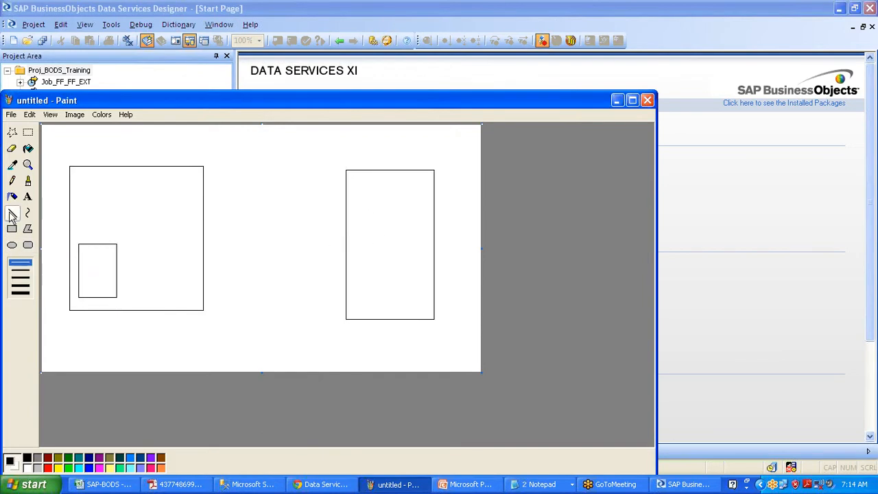
{"action": "left_click_drag", "start_coordinate": [115, 274], "coordinate": [349, 232]}
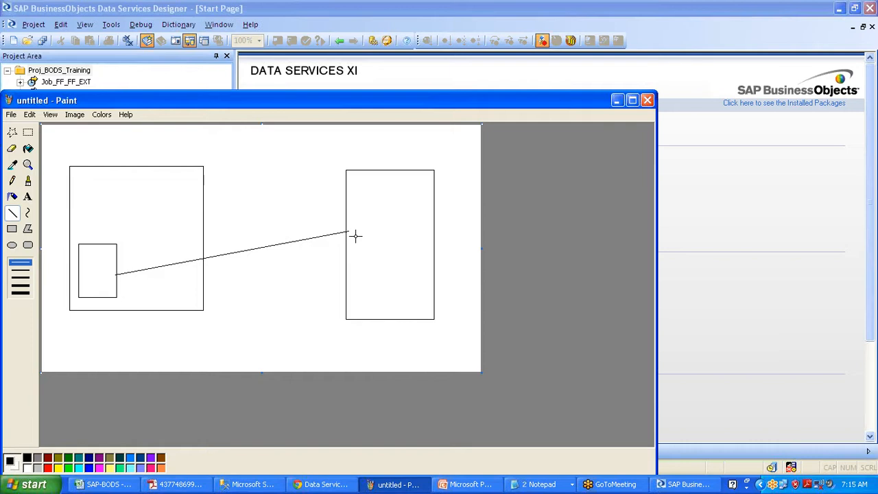
In red, add a line to a small red box linked to the tall box, then minimize Paint
{"action": "left_click", "coordinate": [48, 468]}
{"action": "left_click_drag", "start_coordinate": [104, 267], "coordinate": [166, 187]}
{"action": "left_click", "coordinate": [12, 229]}
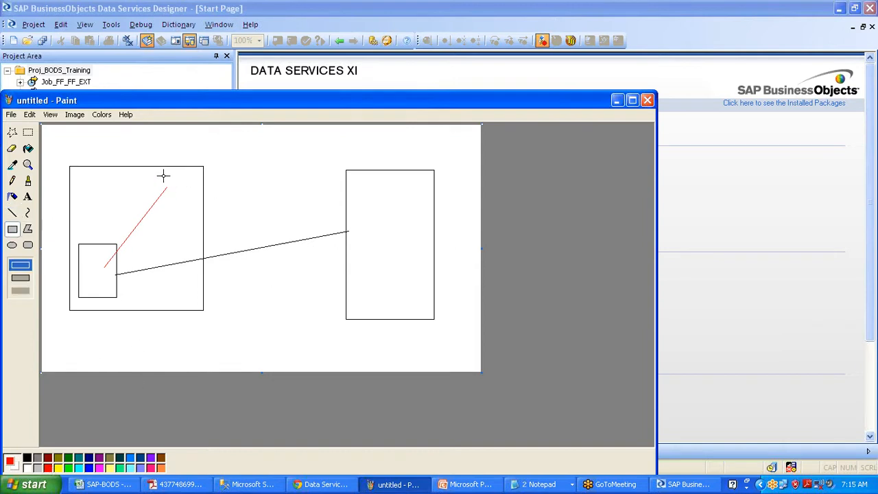
{"action": "left_click_drag", "start_coordinate": [163, 175], "coordinate": [188, 199]}
{"action": "left_click", "coordinate": [12, 212]}
{"action": "mouse_move", "coordinate": [182, 186]}
{"action": "left_mouse_down"}
{"action": "mouse_move", "coordinate": [252, 205]}
{"action": "mouse_move", "coordinate": [353, 216]}
{"action": "left_mouse_up"}
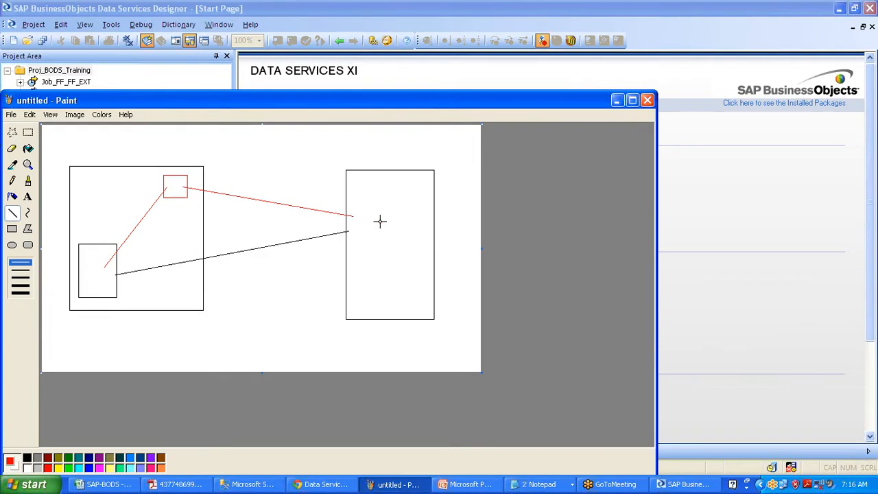
{"action": "left_click", "coordinate": [616, 101]}
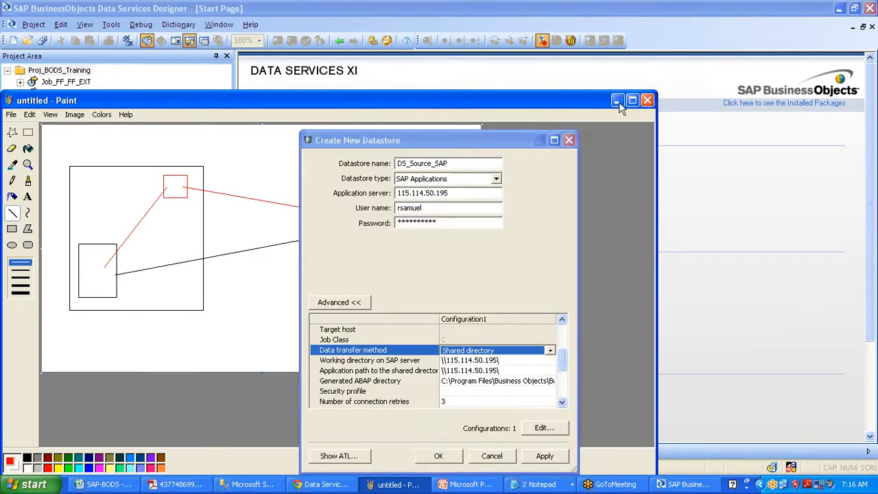
Choose Shared directory as the data transfer method and enter security profile sap_all
{"action": "left_click", "coordinate": [550, 351]}
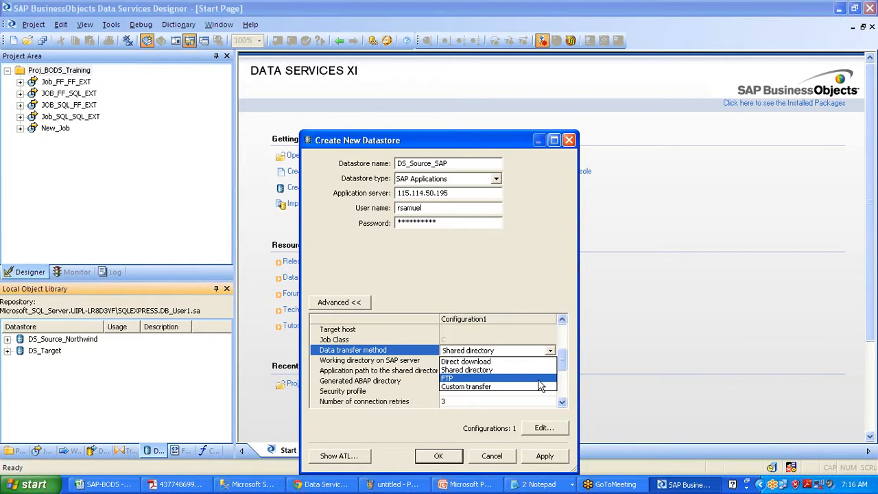
{"action": "left_click", "coordinate": [504, 372]}
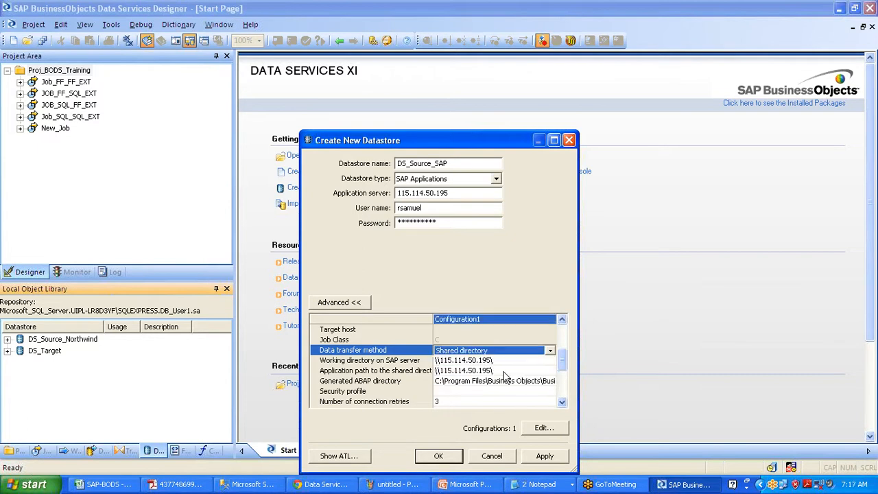
{"action": "left_click", "coordinate": [457, 392]}
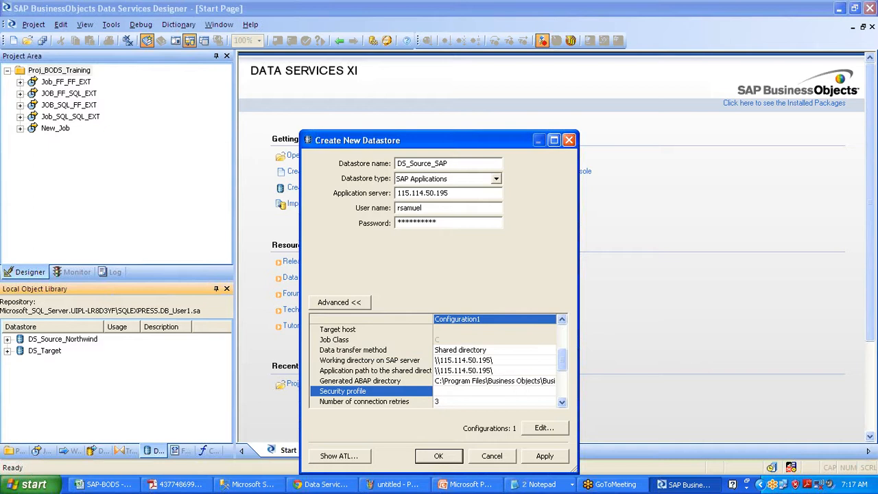
{"action": "type", "text": "sap_all"}
Set the number of connection retries to 1 and view the remaining settings
{"action": "left_click", "coordinate": [446, 402]}
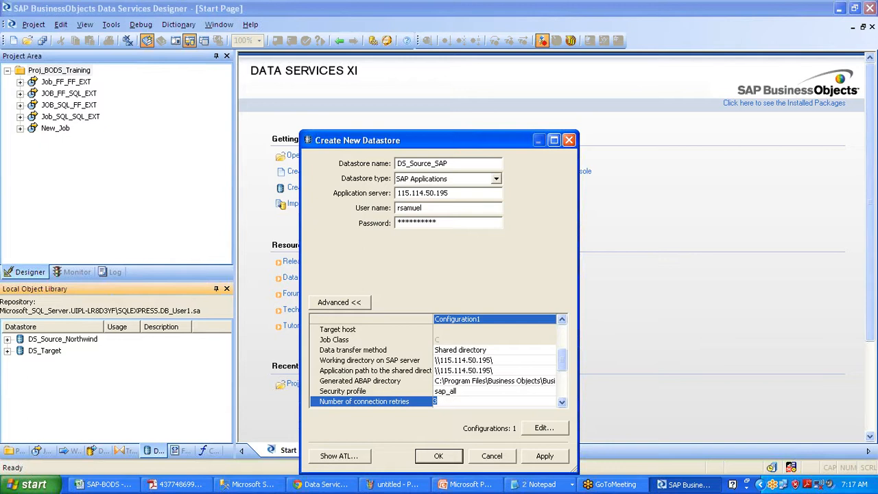
{"action": "type", "text": "1"}
{"action": "left_click", "coordinate": [562, 402]}
{"action": "left_click", "coordinate": [562, 403]}
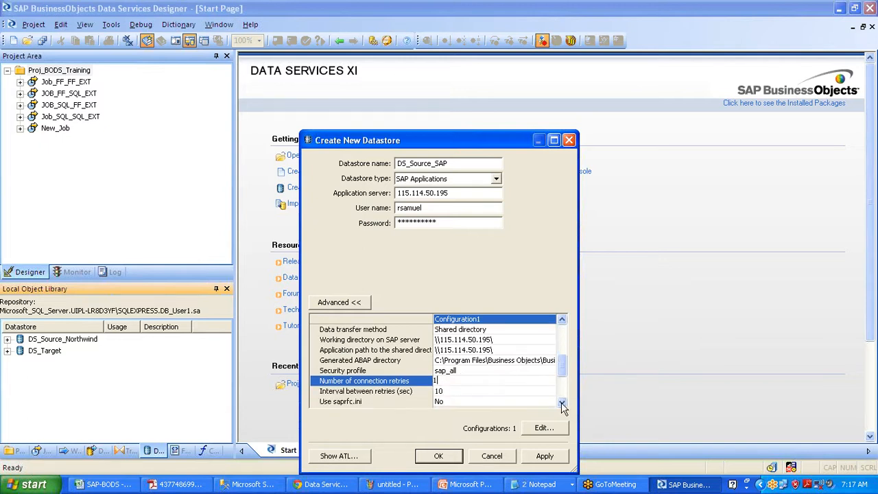
{"action": "left_click", "coordinate": [562, 402]}
{"action": "left_click", "coordinate": [561, 403]}
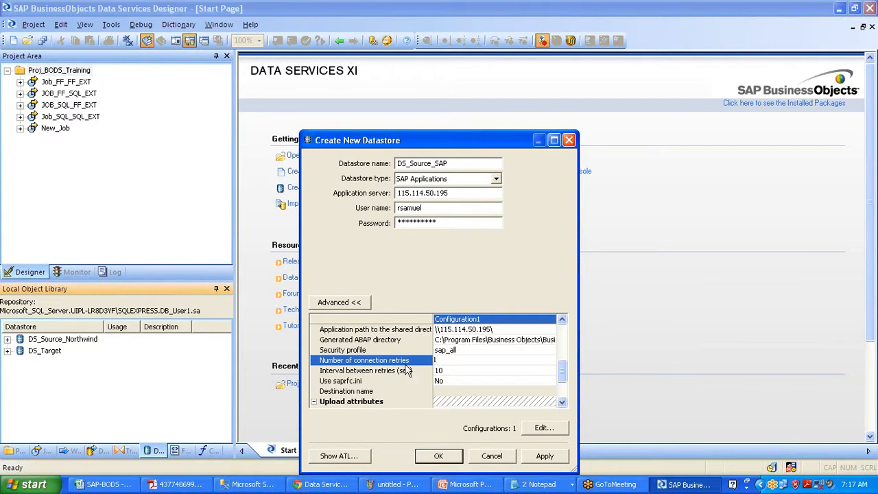
Recheck the retries value of 1, the user name and the password
{"action": "double_click", "coordinate": [432, 360]}
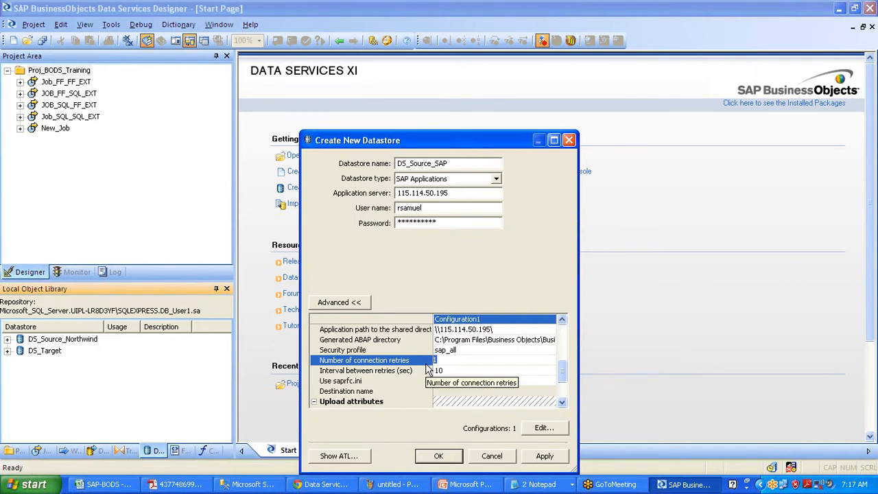
{"action": "left_click_drag", "start_coordinate": [424, 208], "coordinate": [384, 210]}
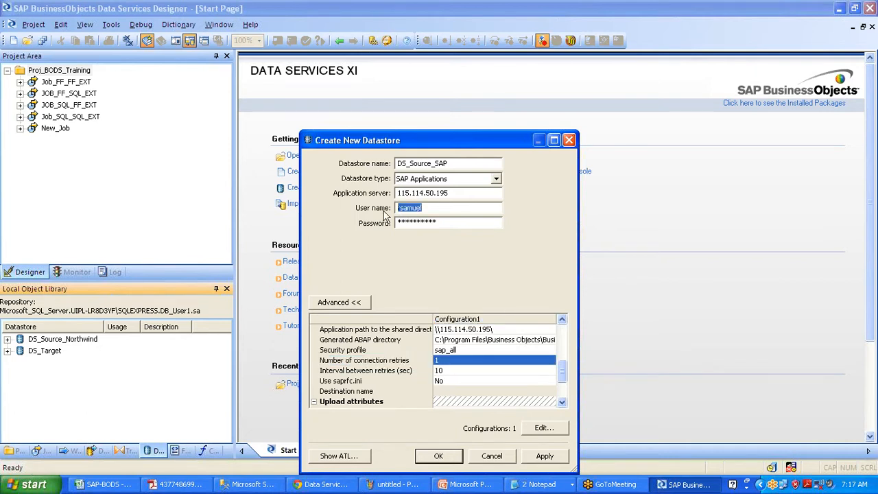
{"action": "left_click", "coordinate": [562, 403]}
{"action": "left_click", "coordinate": [562, 402]}
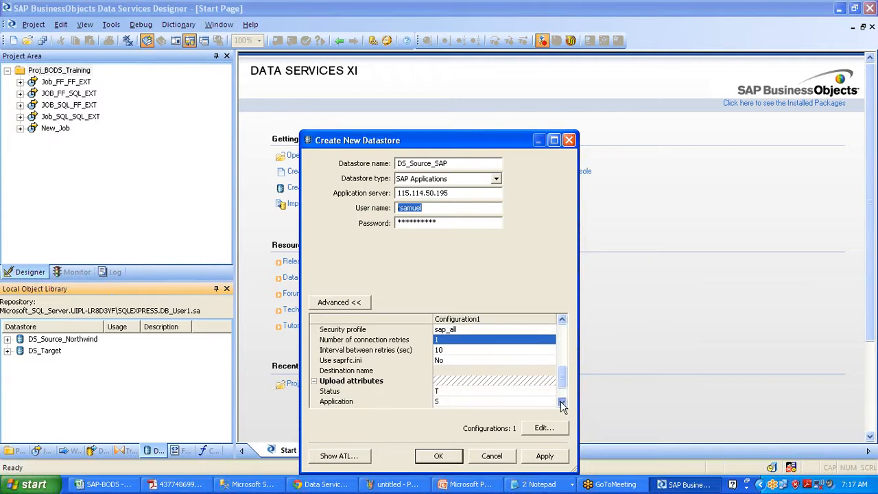
{"action": "left_click", "coordinate": [562, 402]}
{"action": "left_click", "coordinate": [561, 403]}
{"action": "left_click", "coordinate": [561, 403]}
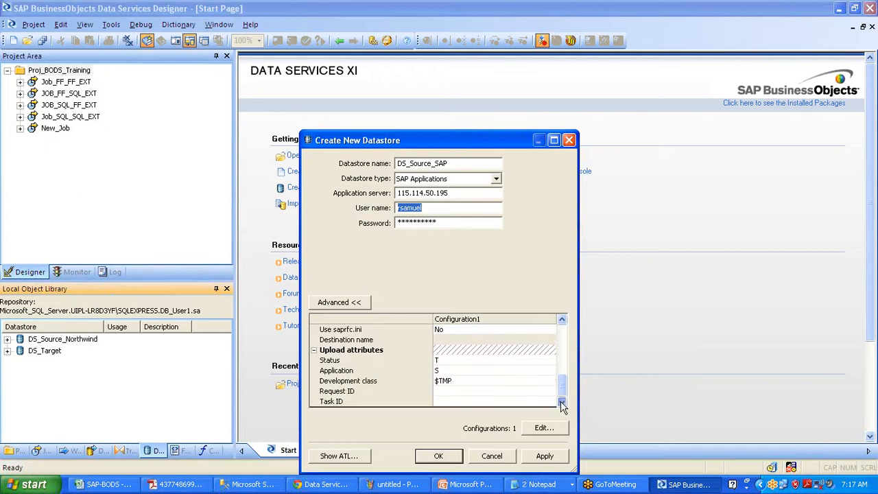
{"action": "left_click", "coordinate": [446, 192]}
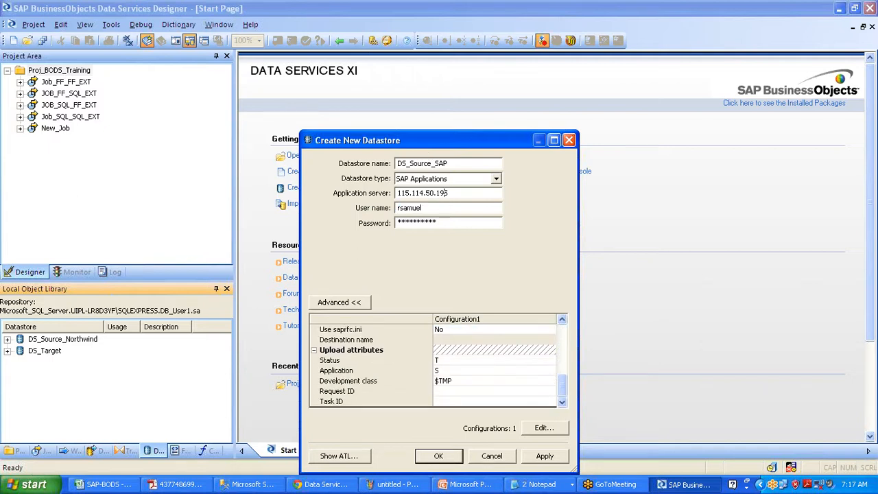
{"action": "left_click", "coordinate": [444, 221]}
{"action": "left_click", "coordinate": [563, 345]}
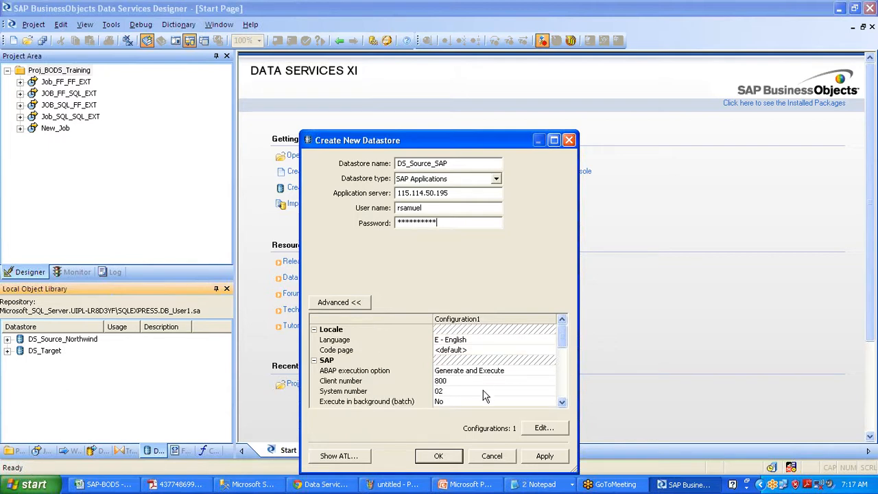
Review client, system number 02 and profile sap_all, then apply and confirm to create DS_Source_SAP
{"action": "left_click", "coordinate": [442, 382]}
{"action": "left_click", "coordinate": [455, 391]}
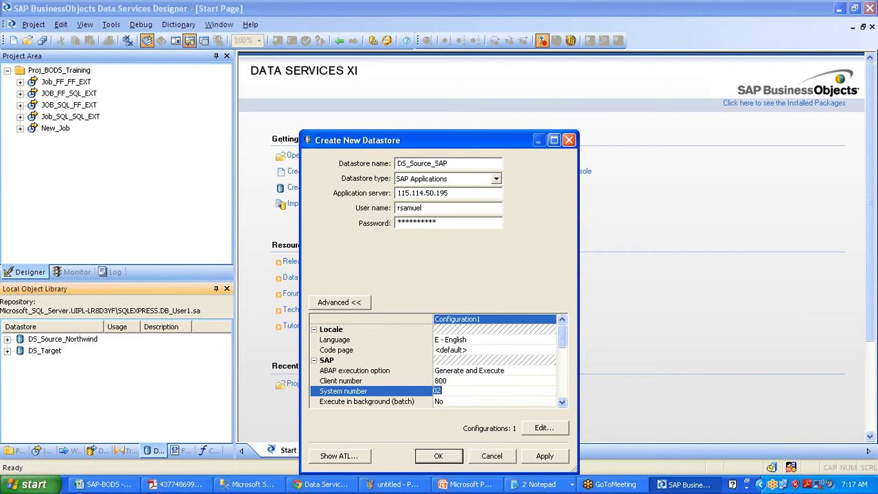
{"action": "left_click", "coordinate": [562, 402]}
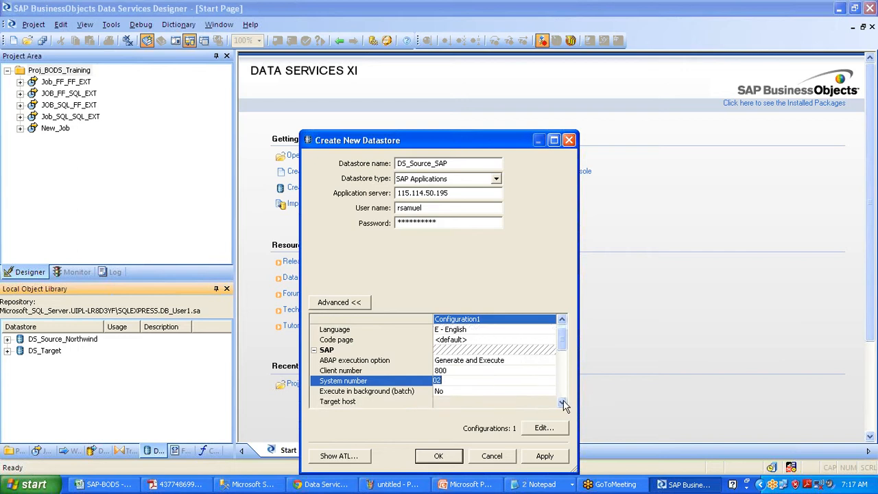
{"action": "left_click", "coordinate": [562, 403]}
{"action": "left_click", "coordinate": [562, 403]}
{"action": "left_click", "coordinate": [562, 403]}
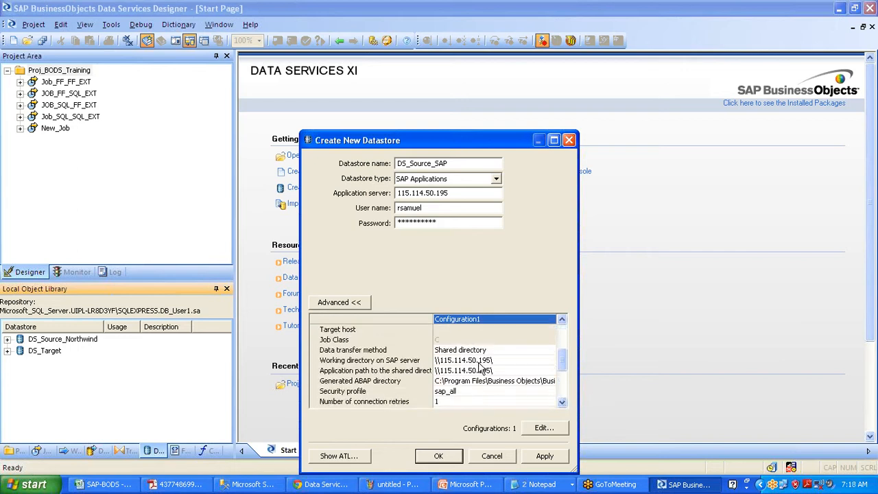
{"action": "left_click", "coordinate": [453, 391]}
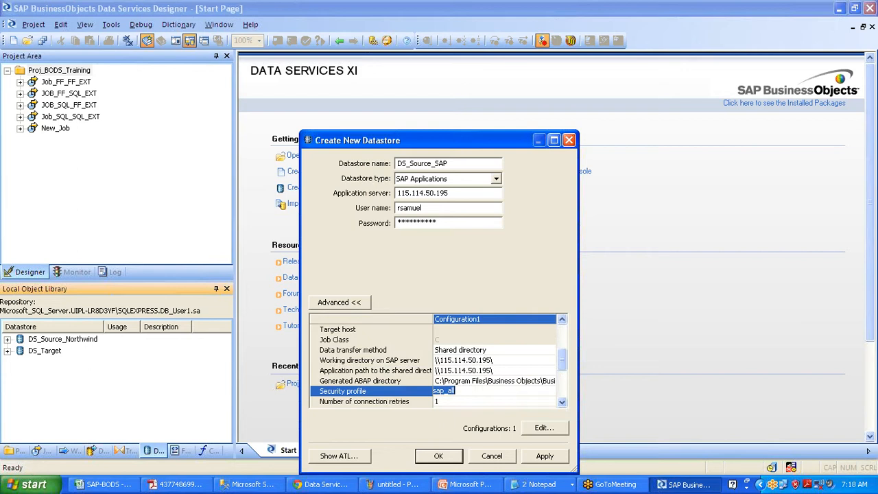
{"action": "left_click", "coordinate": [559, 405]}
{"action": "left_click", "coordinate": [559, 406]}
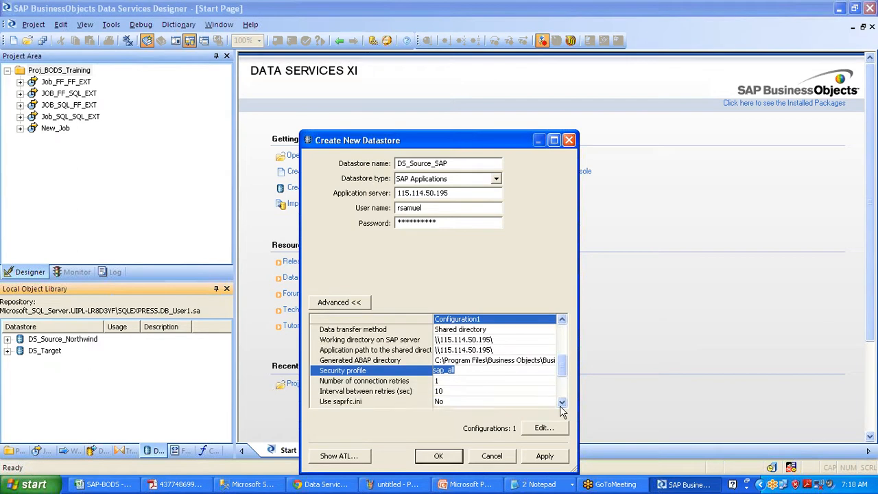
{"action": "left_click", "coordinate": [560, 405]}
{"action": "left_click", "coordinate": [560, 406]}
{"action": "left_click", "coordinate": [559, 405]}
{"action": "left_click", "coordinate": [559, 405]}
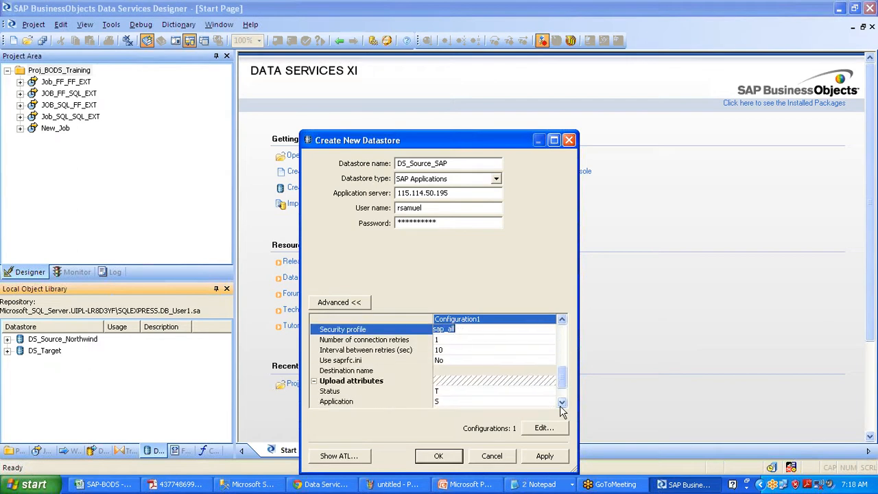
{"action": "left_click", "coordinate": [554, 460]}
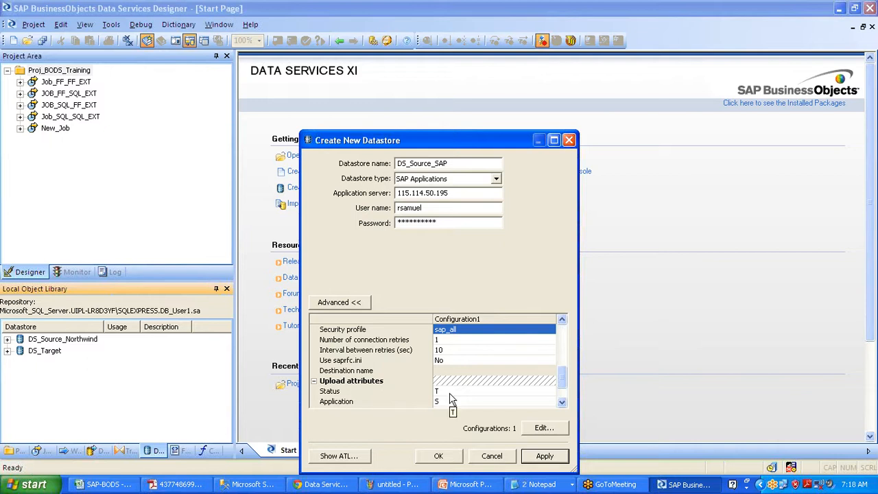
{"action": "left_click", "coordinate": [439, 457]}
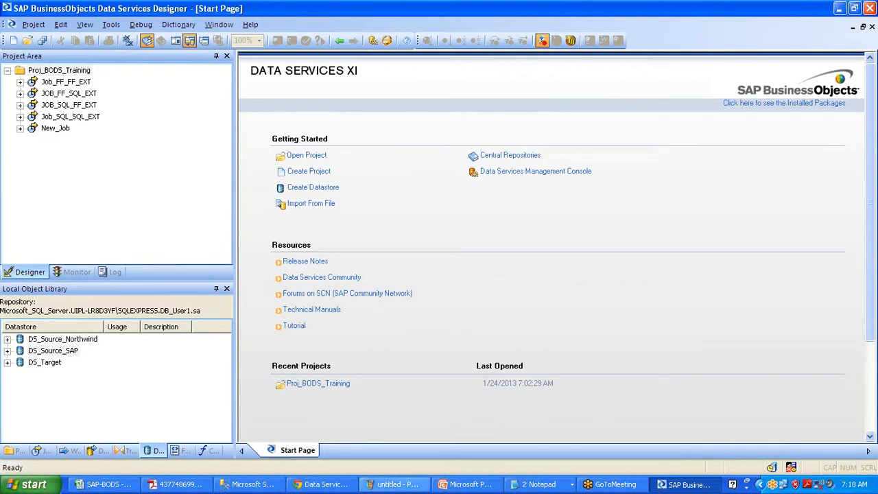
Expand DS_Source_SAP and open it for editing
{"action": "left_click", "coordinate": [7, 351]}
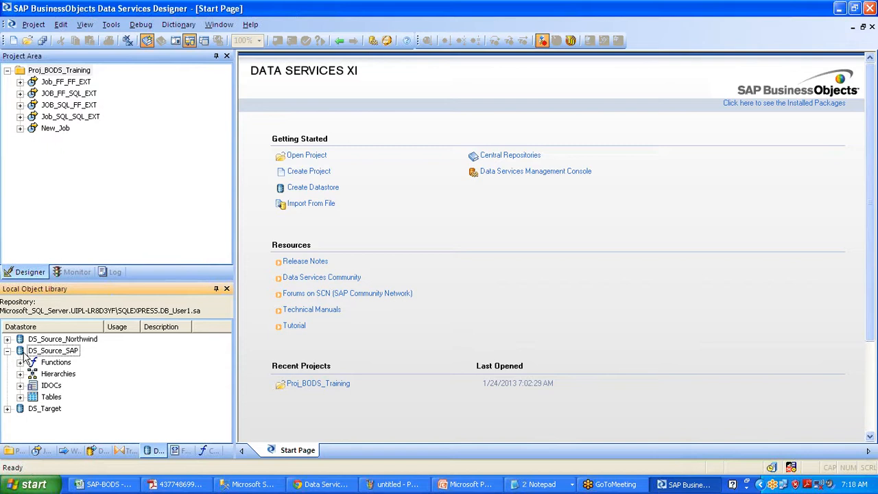
{"action": "left_click", "coordinate": [49, 351]}
{"action": "right_click", "coordinate": [48, 350]}
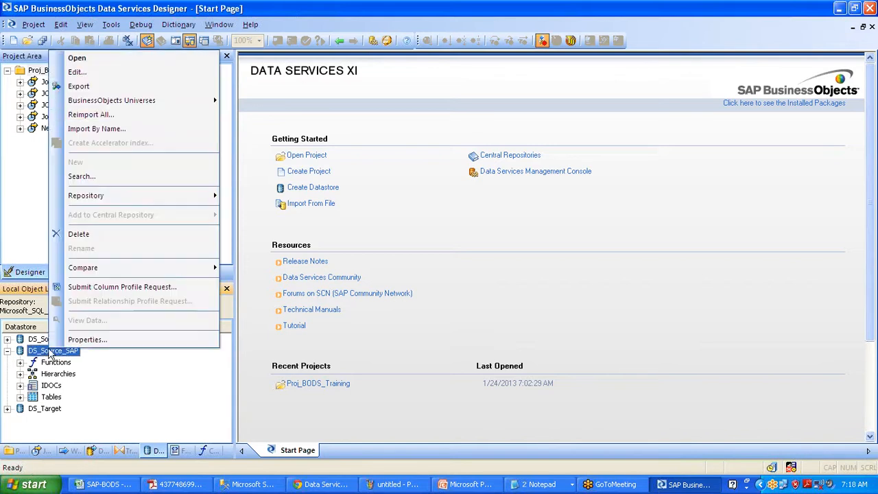
{"action": "left_click", "coordinate": [108, 73]}
Review the advanced settings and application server address, then cancel without changes
{"action": "left_click", "coordinate": [327, 302]}
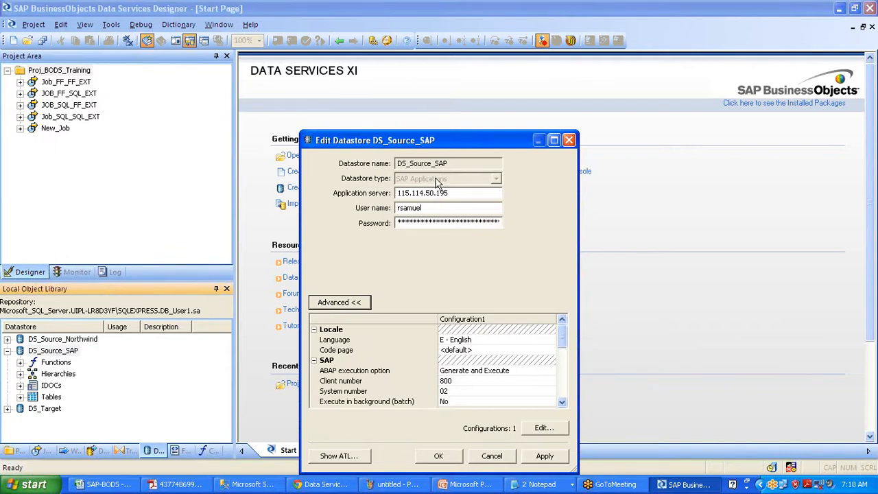
{"action": "left_click", "coordinate": [451, 193]}
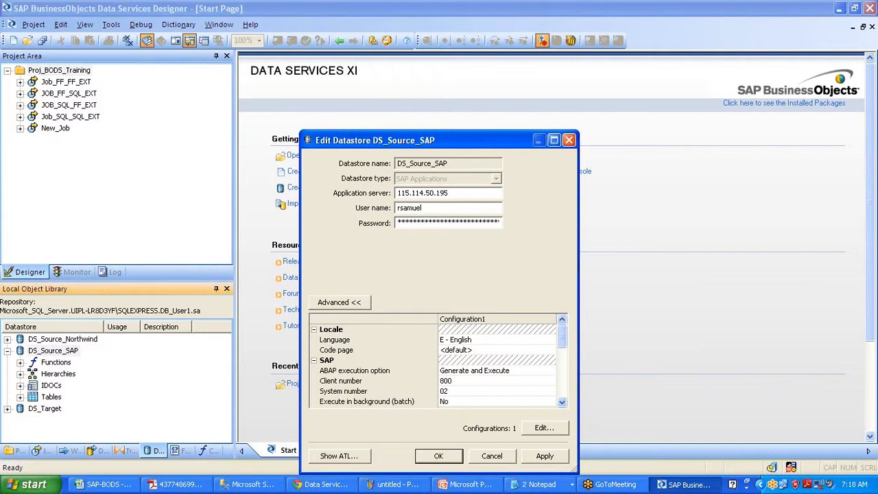
{"action": "left_click", "coordinate": [566, 391]}
{"action": "left_click", "coordinate": [566, 392]}
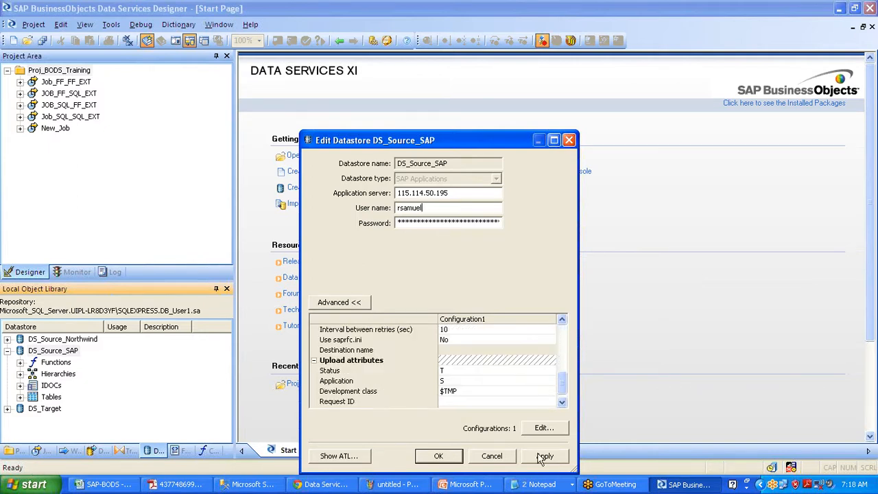
{"action": "left_click", "coordinate": [513, 456]}
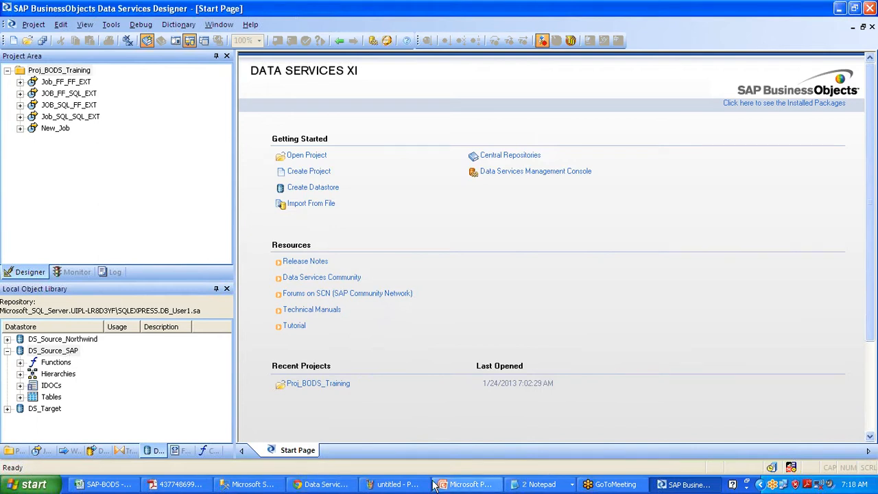
{"action": "left_click", "coordinate": [543, 485]}
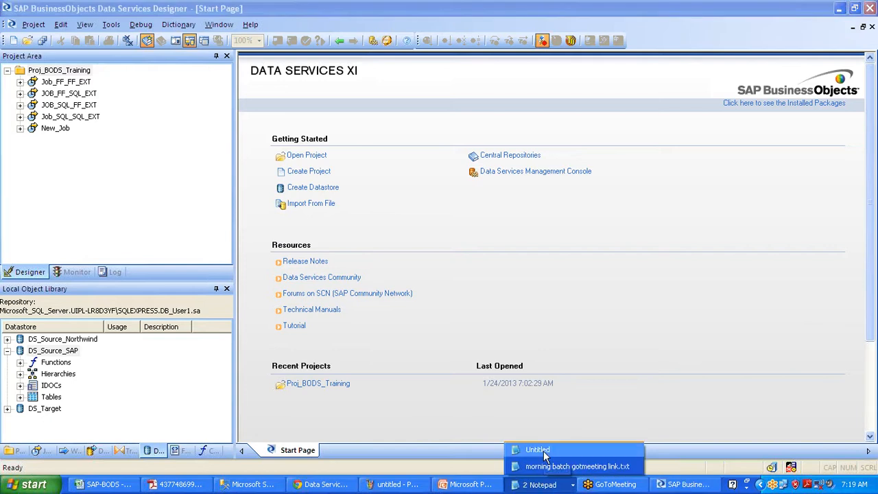
{"action": "left_click", "coordinate": [543, 450]}
{"action": "left_click_drag", "start_coordinate": [174, 261], "coordinate": [462, 260]}
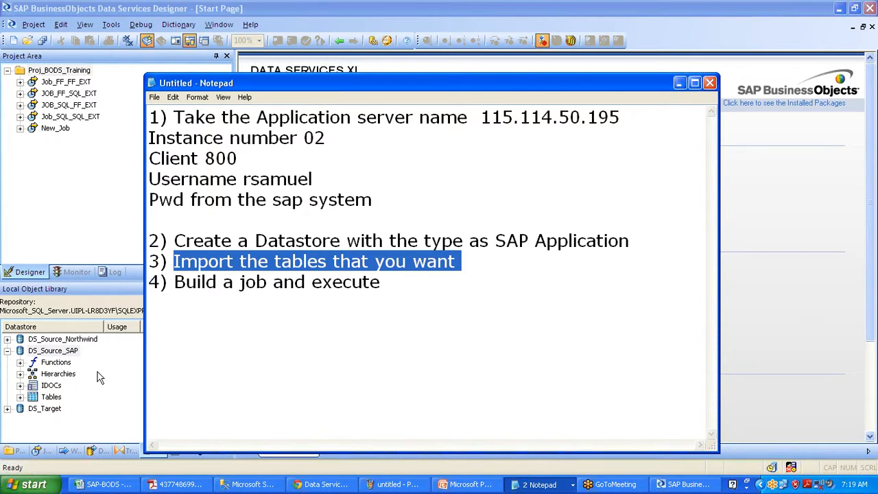
{"action": "left_click", "coordinate": [62, 350]}
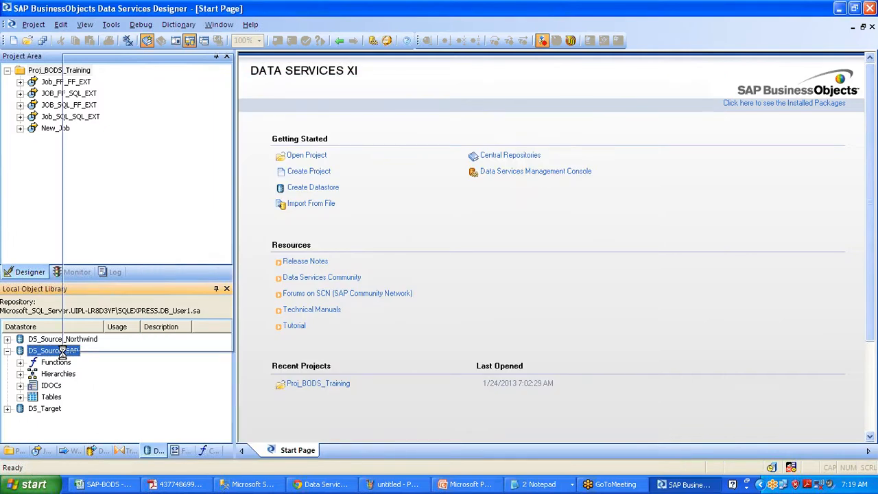
Import the MARA table by name into DS_Source_SAP and expand its Tables
{"action": "right_click", "coordinate": [62, 351]}
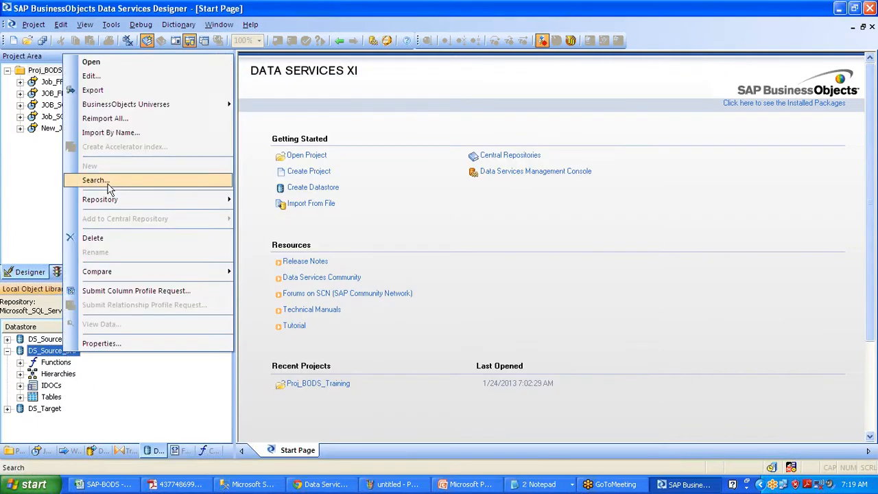
{"action": "left_click", "coordinate": [124, 135]}
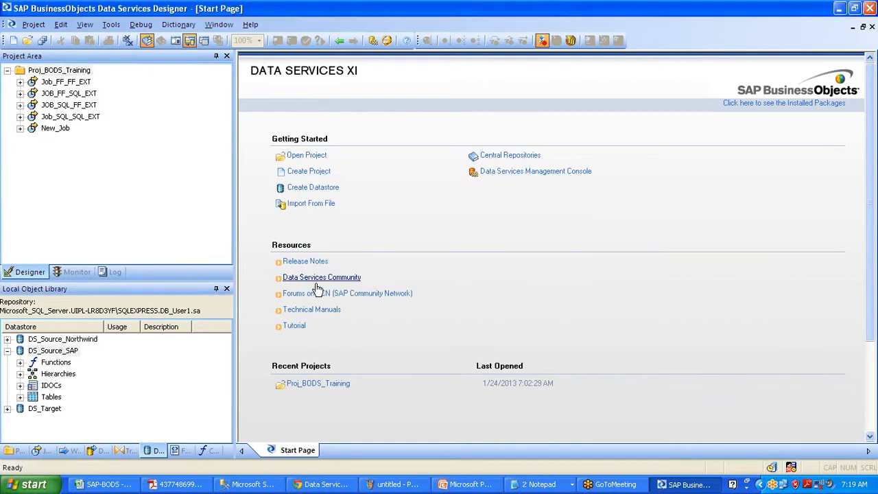
{"action": "left_click", "coordinate": [20, 397]}
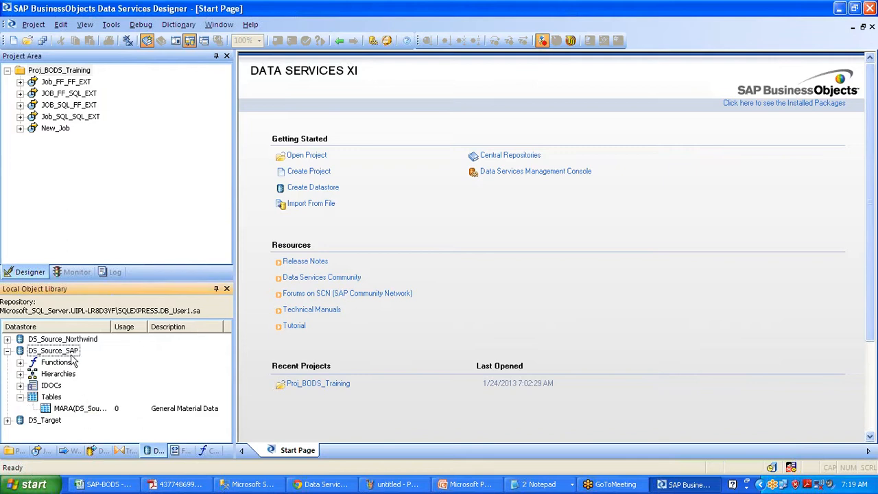
Import the MARC table by name into DS_Source_SAP
{"action": "right_click", "coordinate": [61, 350]}
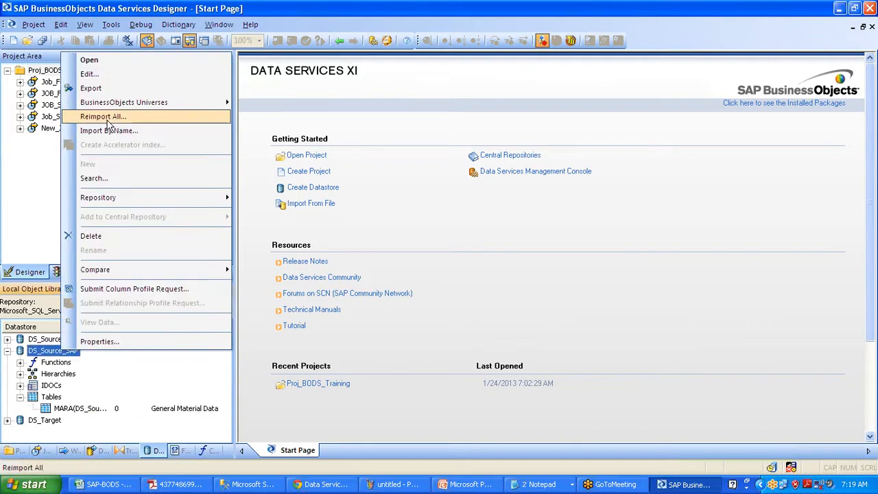
{"action": "left_click", "coordinate": [109, 131]}
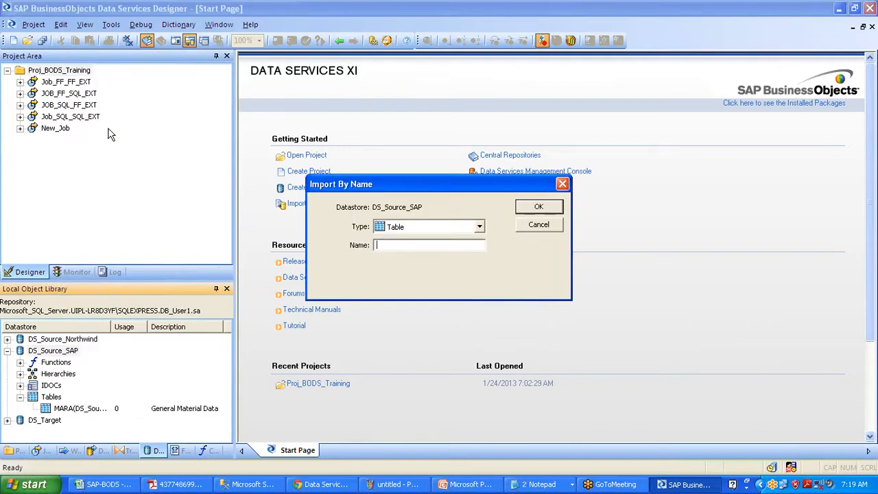
{"action": "type", "text": "MARC"}
{"action": "left_click", "coordinate": [535, 207]}
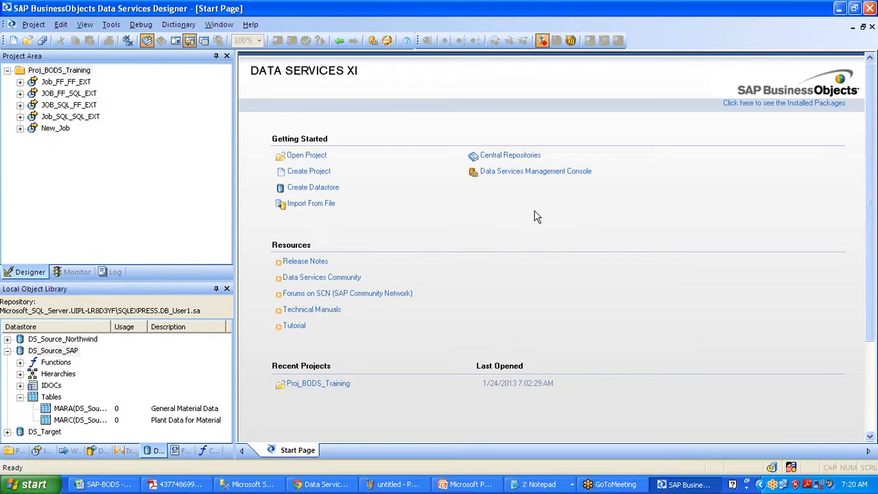
{"action": "left_click", "coordinate": [58, 350]}
Import the MARD storage location table by name into DS_Source_SAP
{"action": "left_click_drag", "start_coordinate": [58, 351], "coordinate": [57, 350]}
{"action": "right_click", "coordinate": [57, 350]}
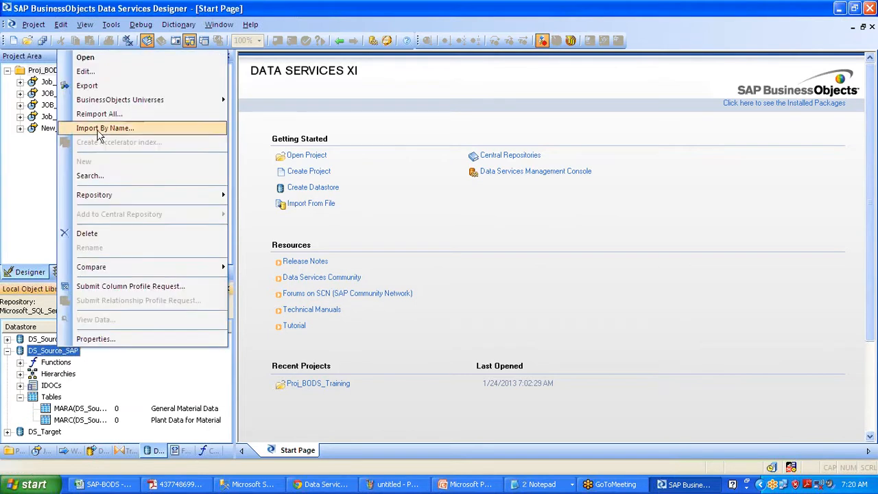
{"action": "left_click", "coordinate": [98, 125]}
{"action": "type", "text": "MARD"}
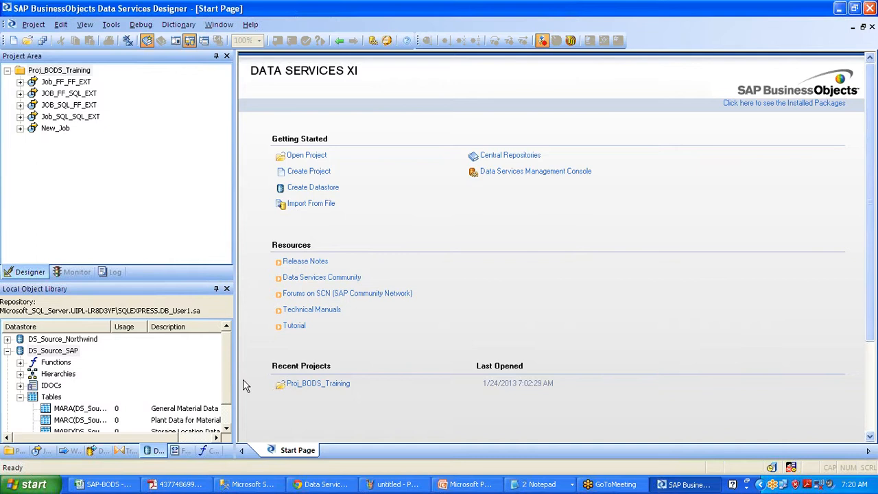
{"action": "scroll", "coordinate": [228, 387], "scroll_direction": "down", "scroll_amount": 1}
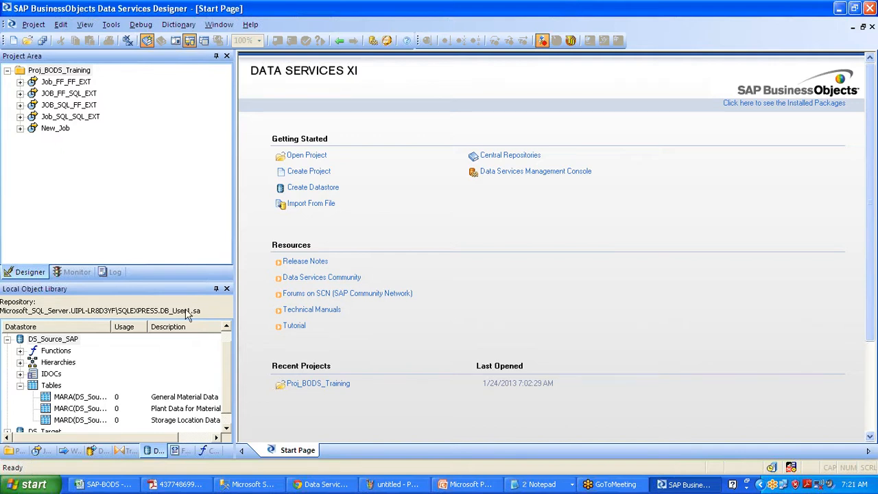
{"action": "double_click", "coordinate": [59, 132]}
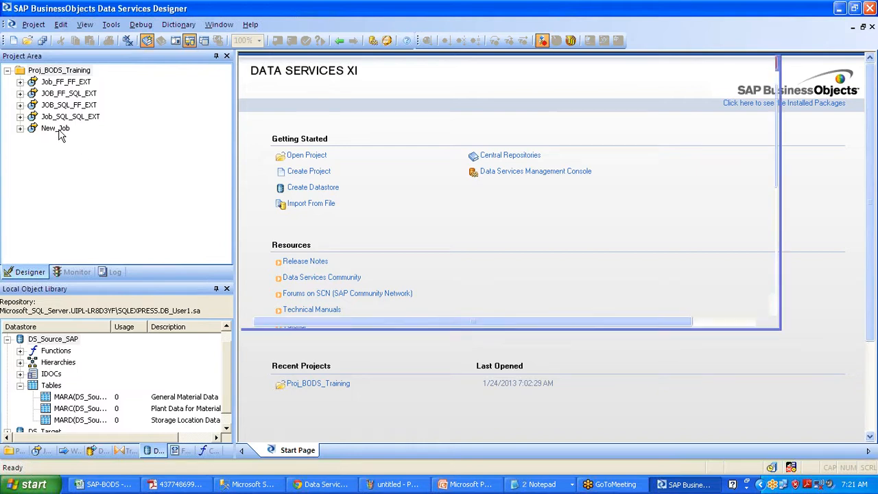
Rename New_Job to Job_SAP_Ext, then correct it to Job_SAP_DB_Ext
{"action": "left_click", "coordinate": [53, 129]}
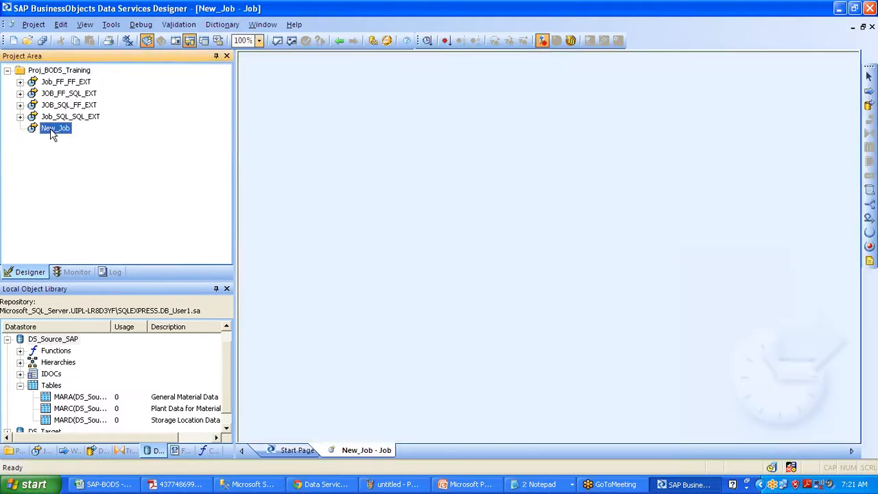
{"action": "left_click", "coordinate": [53, 129]}
{"action": "type", "text": "J"}
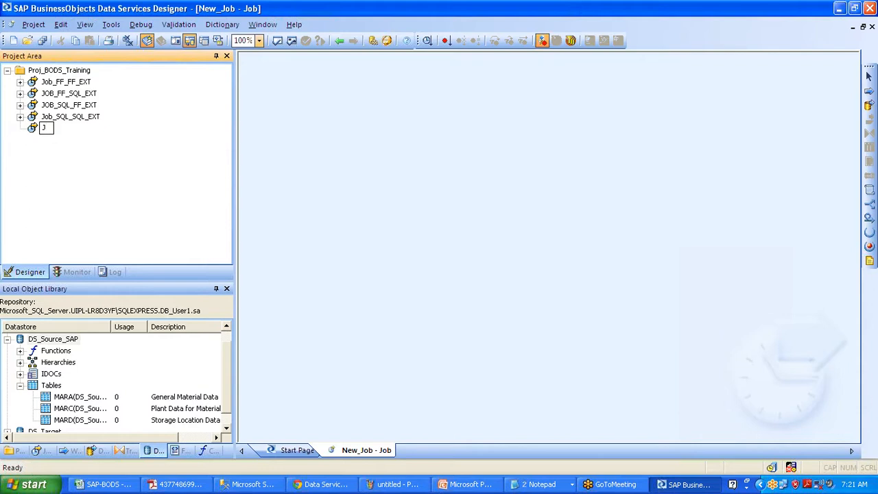
{"action": "type", "text": "ob_SAP_Ext"}
{"action": "key", "text": "Return"}
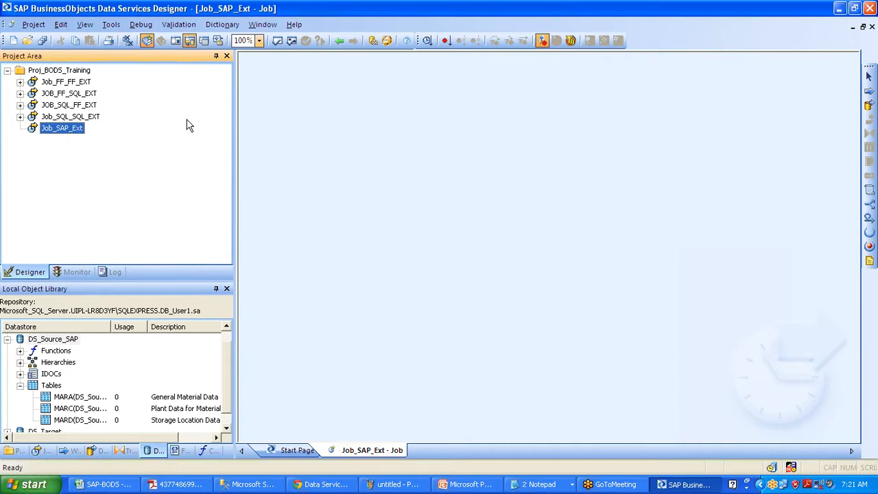
{"action": "left_click", "coordinate": [68, 128]}
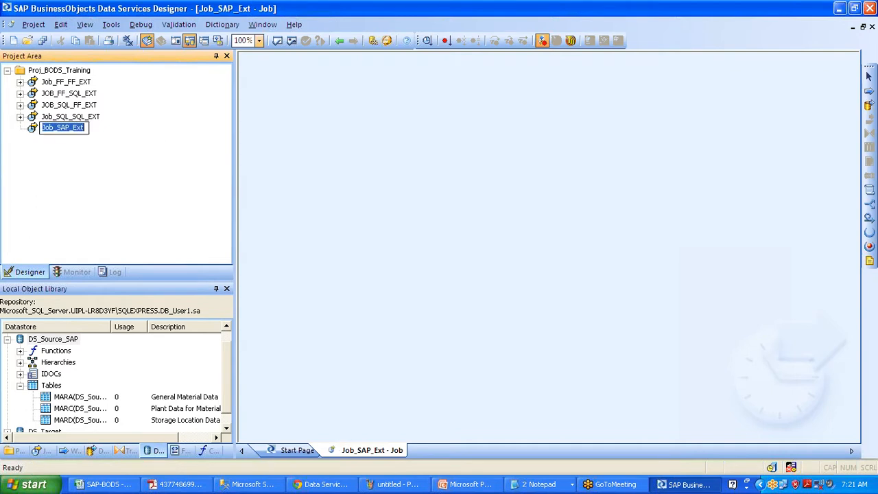
{"action": "left_click", "coordinate": [69, 128]}
{"action": "type", "text": "DB"}
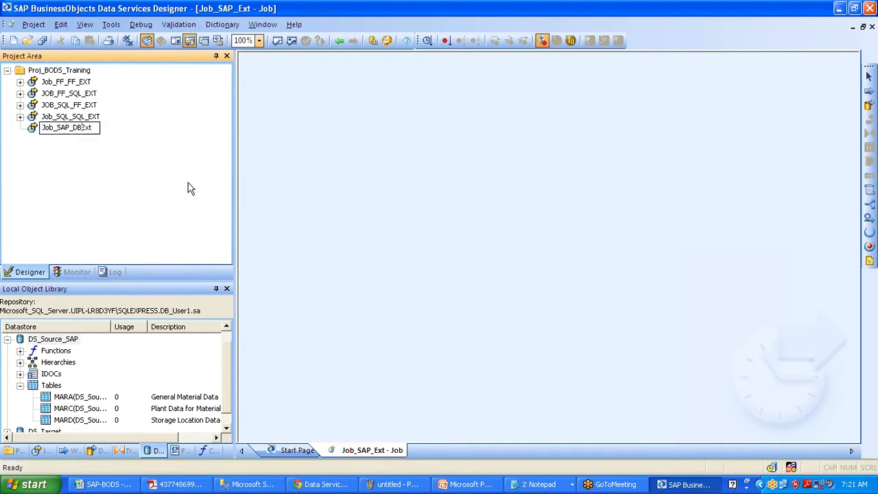
{"action": "type", "text": "_"}
{"action": "left_click", "coordinate": [288, 130]}
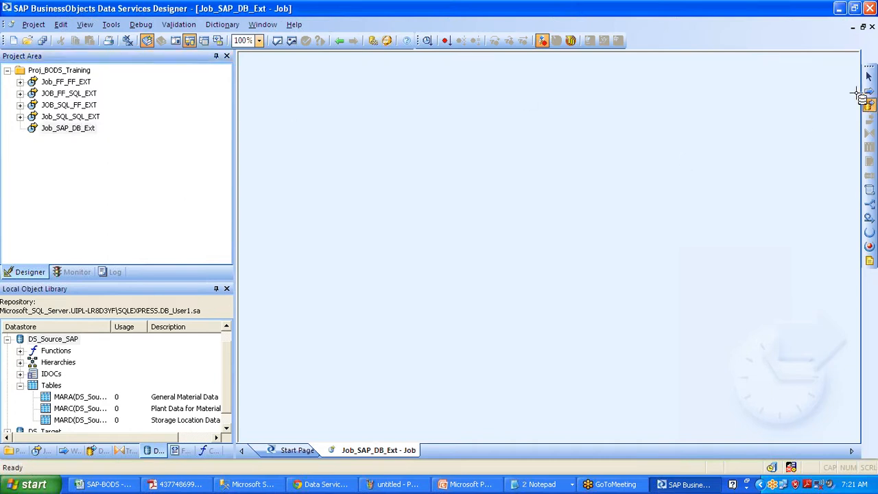
{"action": "left_click", "coordinate": [869, 90]}
Place a work flow named WF_SAP_EXT in Job_SAP_DB_Ext and open it
{"action": "left_click", "coordinate": [386, 126]}
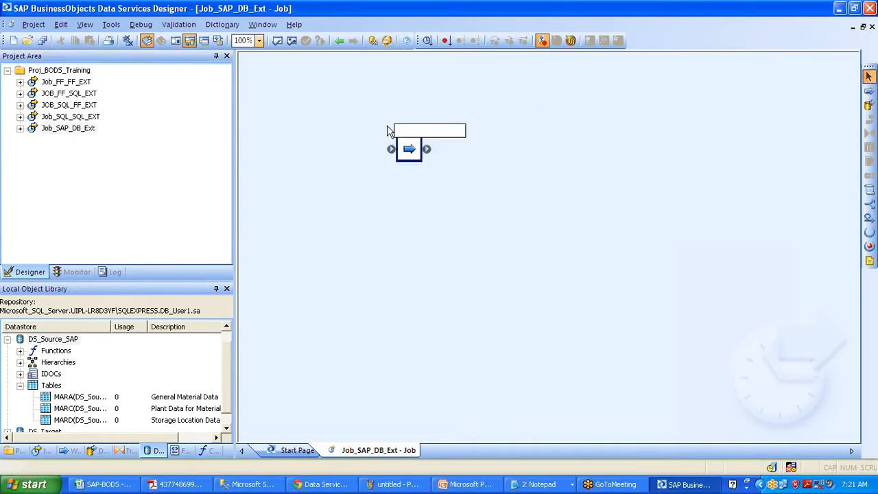
{"action": "type", "text": "WF_"}
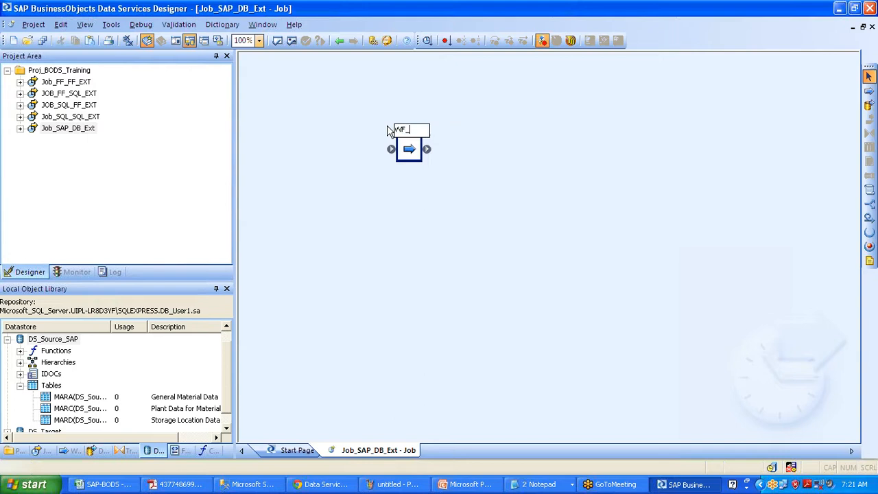
{"action": "type", "text": "SAP_EXT"}
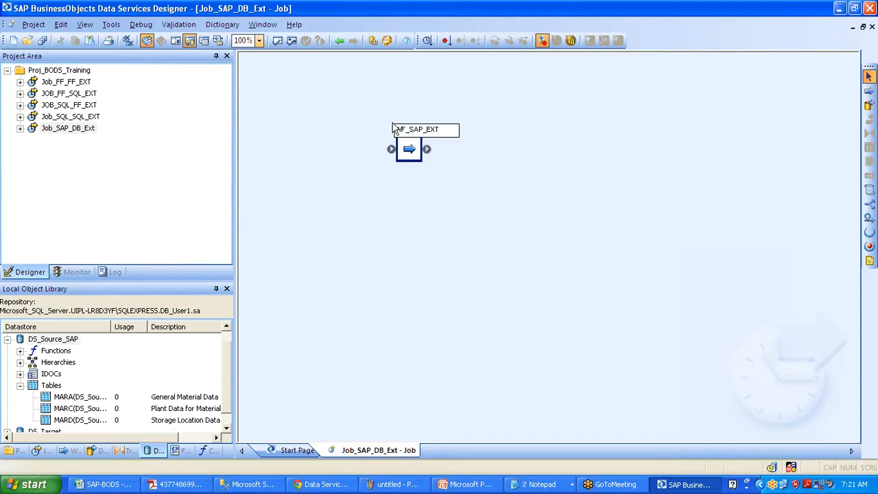
{"action": "left_click", "coordinate": [501, 113]}
{"action": "left_click", "coordinate": [424, 128]}
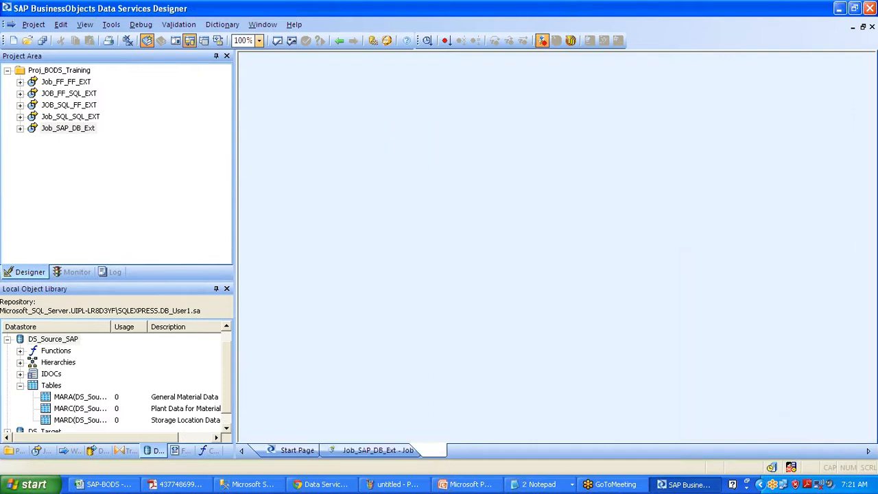
Add three data flows named DF_MARA, DF_MARC and DF_MARD to WF_SAP_EXT
{"action": "left_click", "coordinate": [869, 104]}
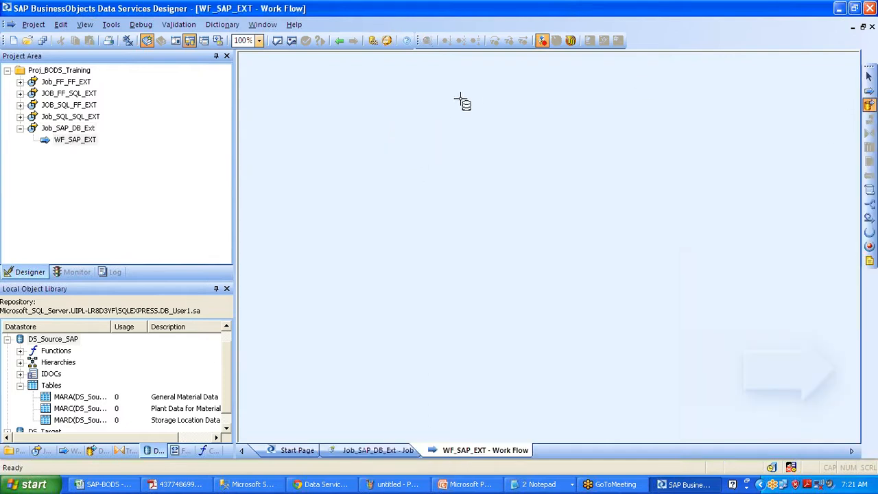
{"action": "left_click", "coordinate": [404, 112]}
{"action": "type", "text": "DF_MARA"}
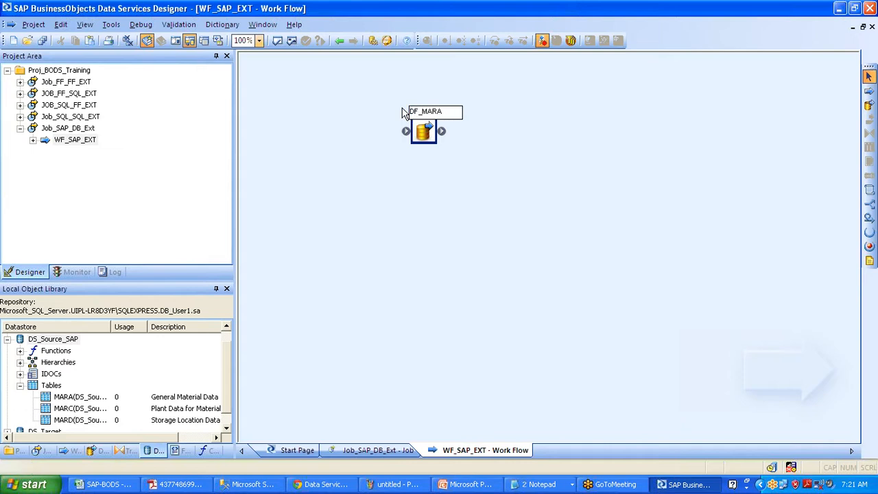
{"action": "left_click", "coordinate": [749, 100]}
{"action": "left_click", "coordinate": [869, 104]}
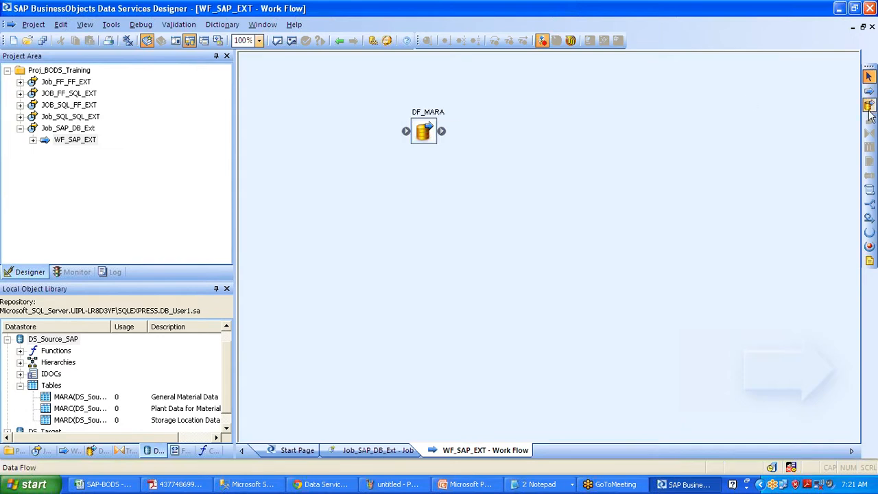
{"action": "left_click", "coordinate": [411, 215]}
{"action": "type", "text": "DF_MARC"}
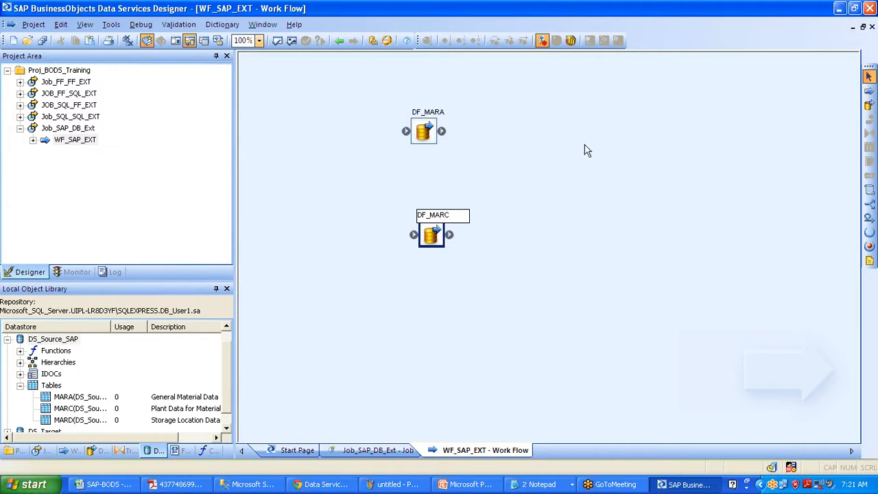
{"action": "left_click", "coordinate": [869, 104]}
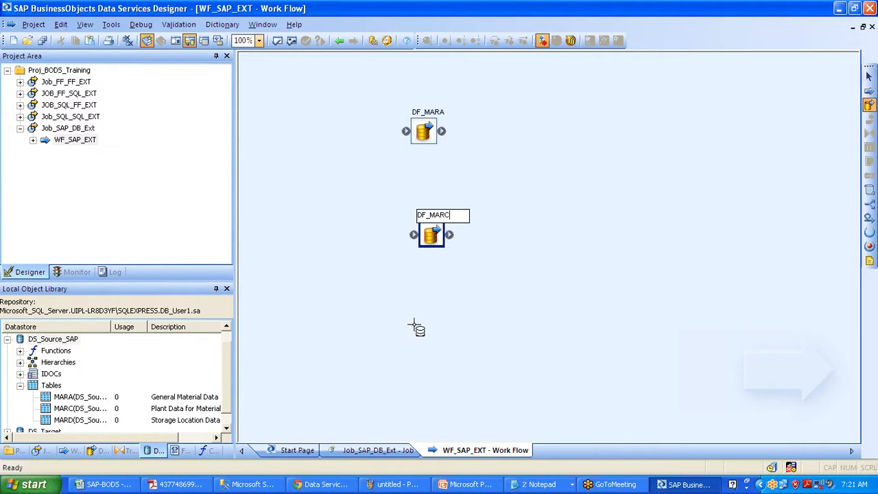
{"action": "left_click", "coordinate": [415, 328]}
{"action": "type", "text": "DF_MARD"}
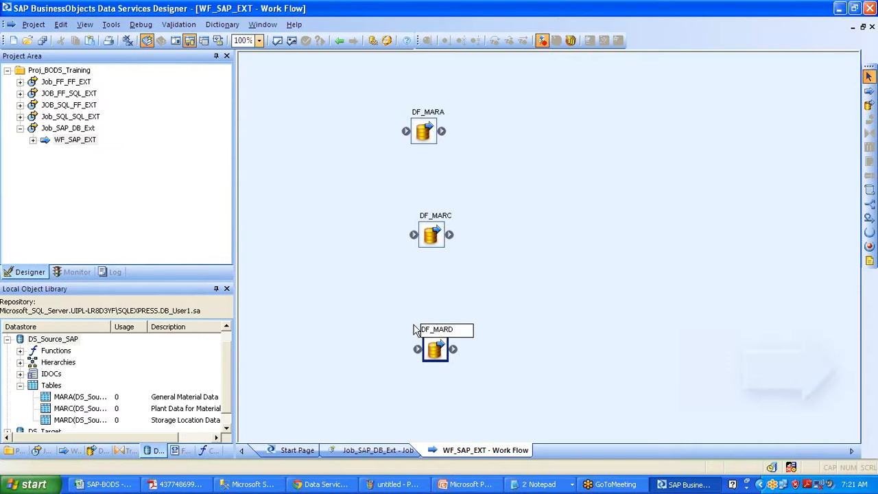
{"action": "left_click", "coordinate": [568, 250]}
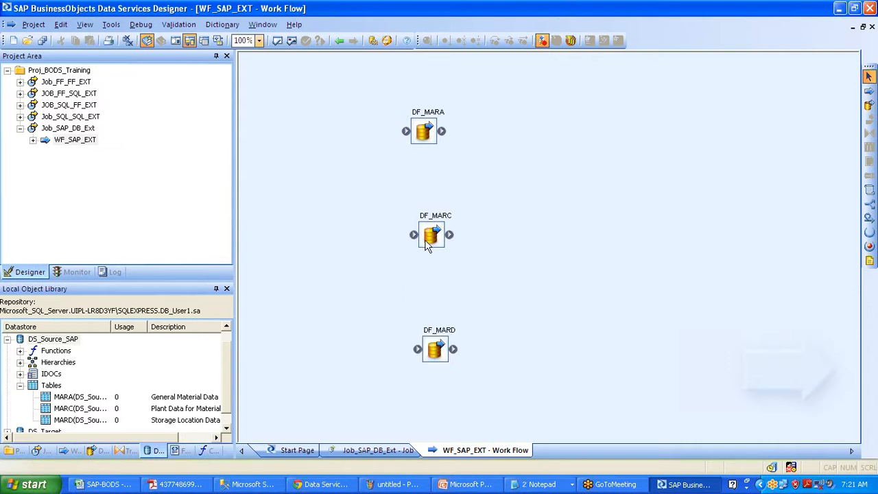
Link DF_MARA before DF_MARC and stagger the three data flows left to right
{"action": "left_click_drag", "start_coordinate": [426, 246], "coordinate": [418, 206]}
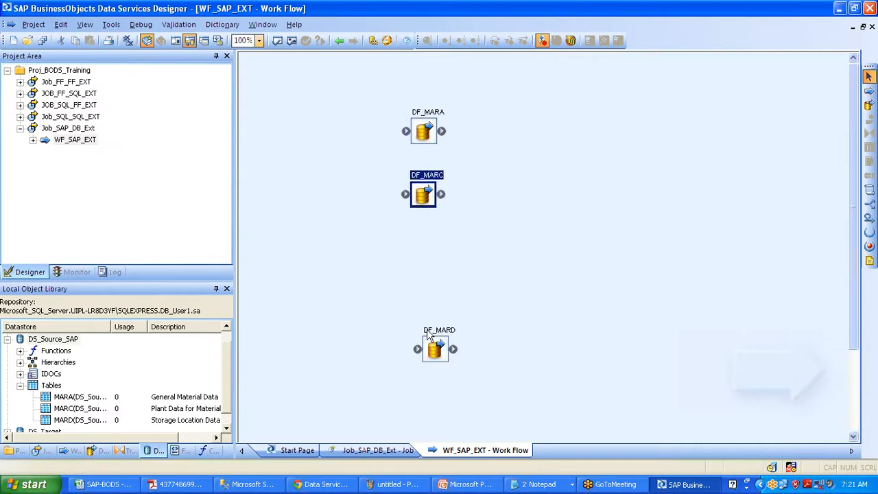
{"action": "left_click_drag", "start_coordinate": [440, 352], "coordinate": [426, 261]}
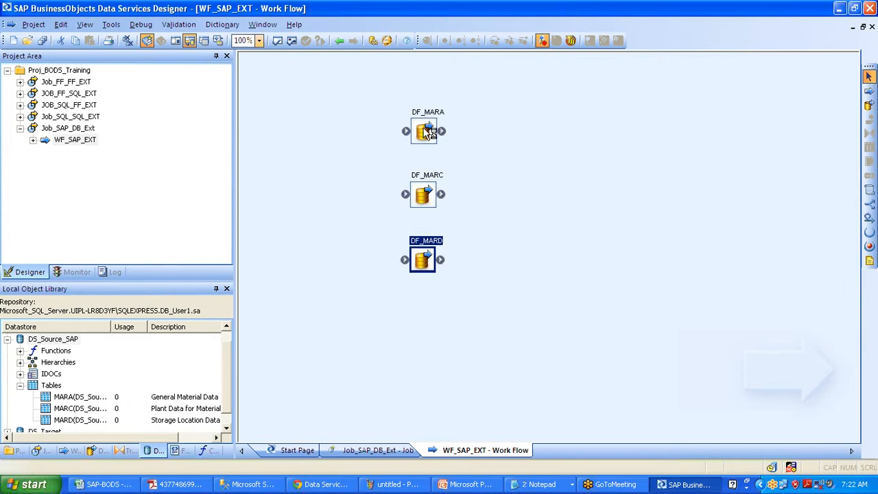
{"action": "left_click_drag", "start_coordinate": [414, 169], "coordinate": [405, 259]}
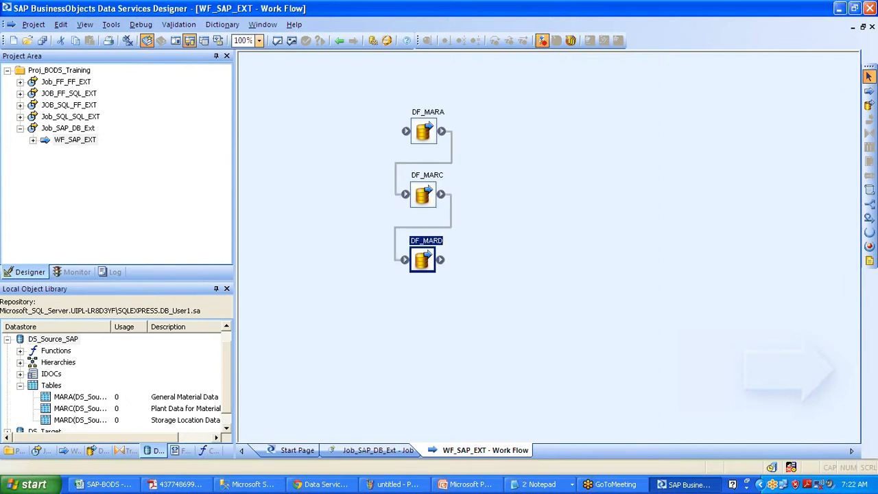
{"action": "left_click_drag", "start_coordinate": [421, 128], "coordinate": [289, 148]}
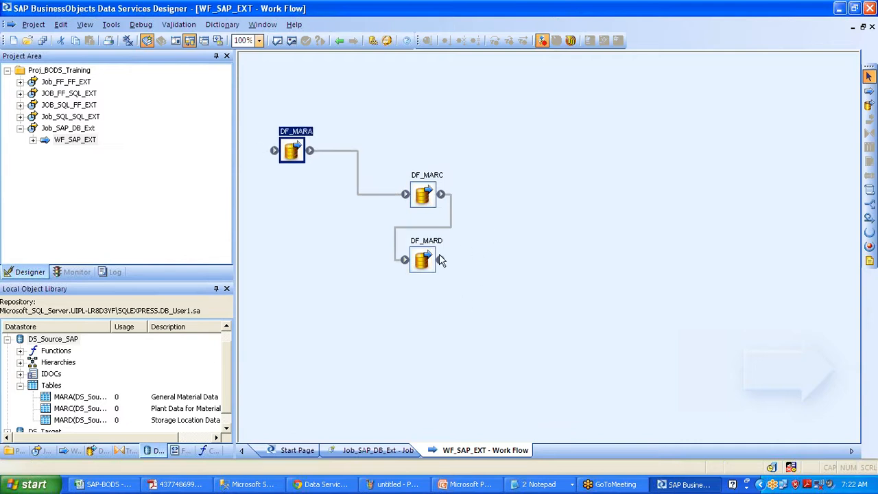
{"action": "left_click_drag", "start_coordinate": [419, 260], "coordinate": [548, 248]}
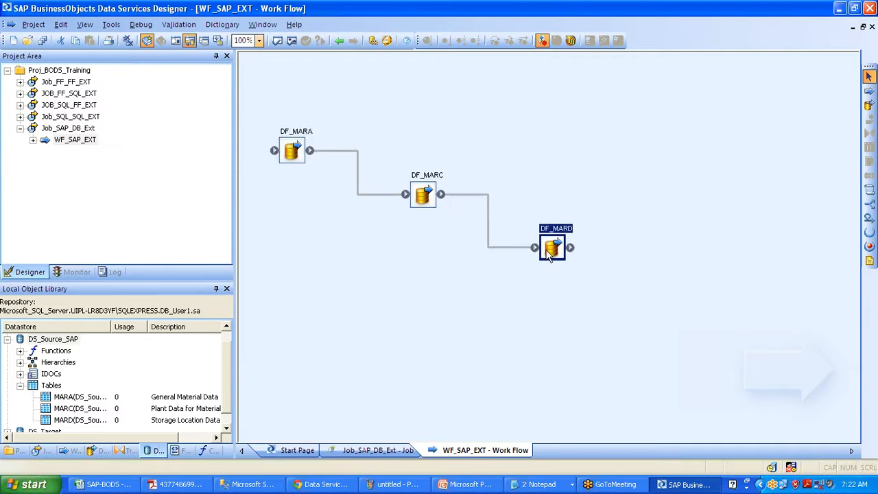
{"action": "left_click", "coordinate": [425, 194]}
{"action": "left_click", "coordinate": [558, 253]}
Open DF_MARA and add the MARA table as its source
{"action": "left_click", "coordinate": [297, 132]}
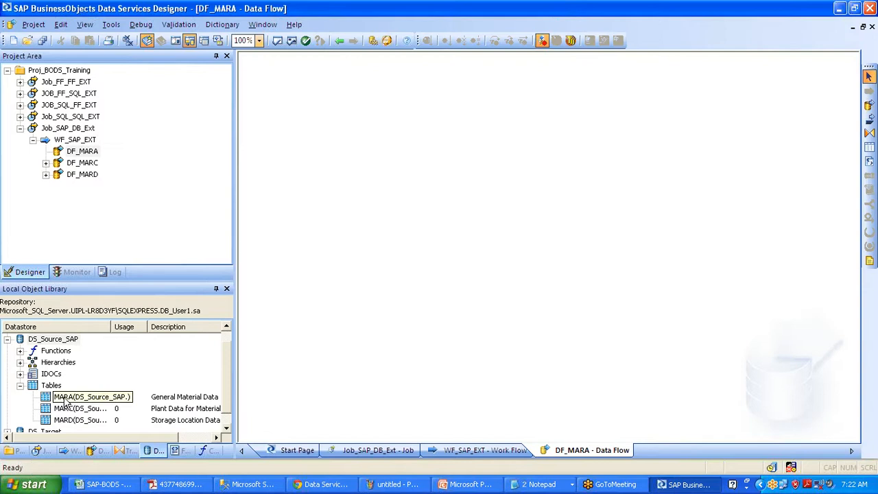
{"action": "left_click_drag", "start_coordinate": [64, 402], "coordinate": [311, 149]}
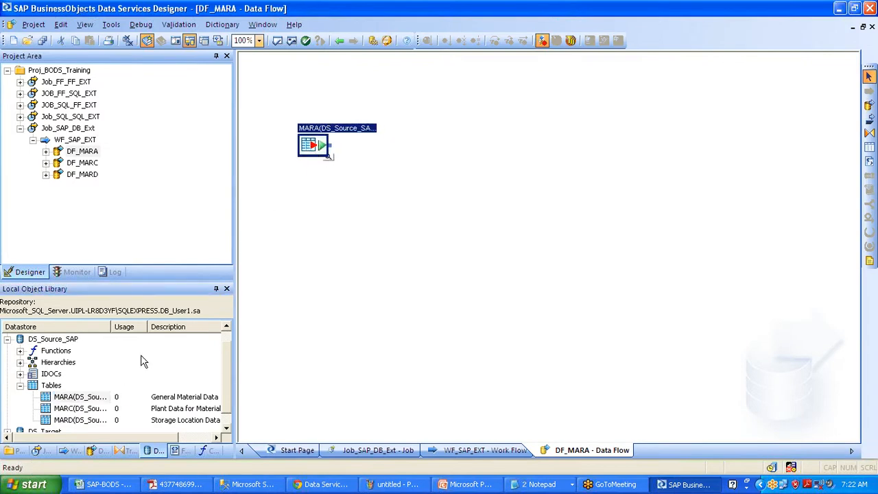
{"action": "left_click", "coordinate": [19, 386]}
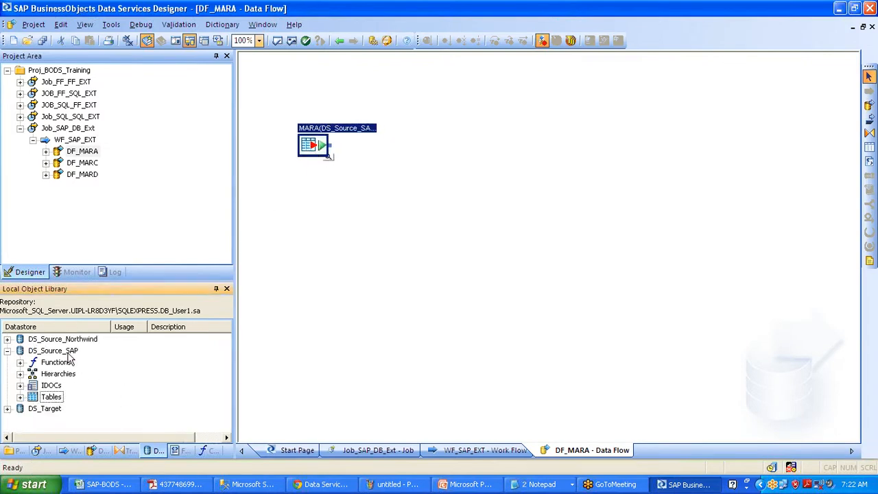
{"action": "left_click", "coordinate": [20, 397]}
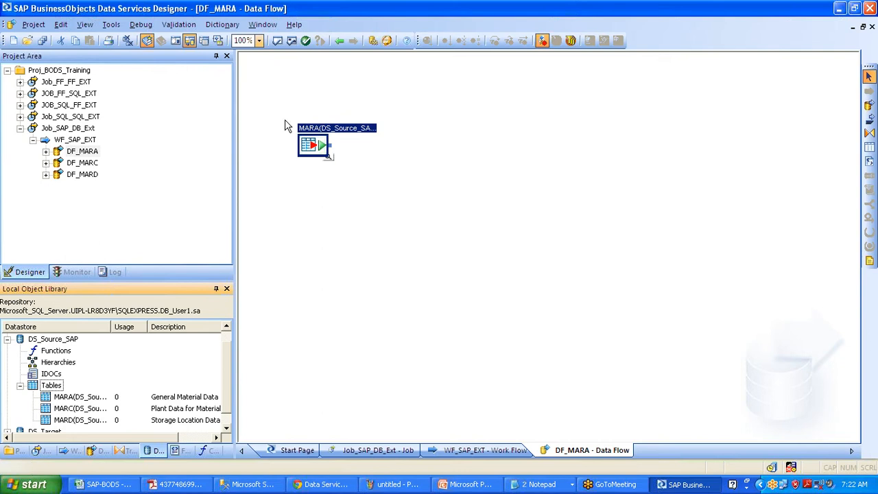
{"action": "left_click_drag", "start_coordinate": [309, 147], "coordinate": [287, 145]}
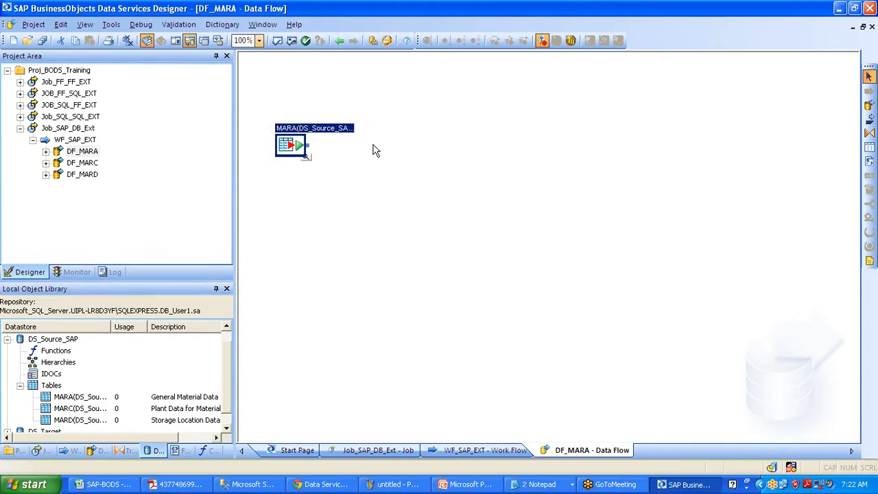
Add a Query transform and connect MARA to its input
{"action": "left_click", "coordinate": [869, 133]}
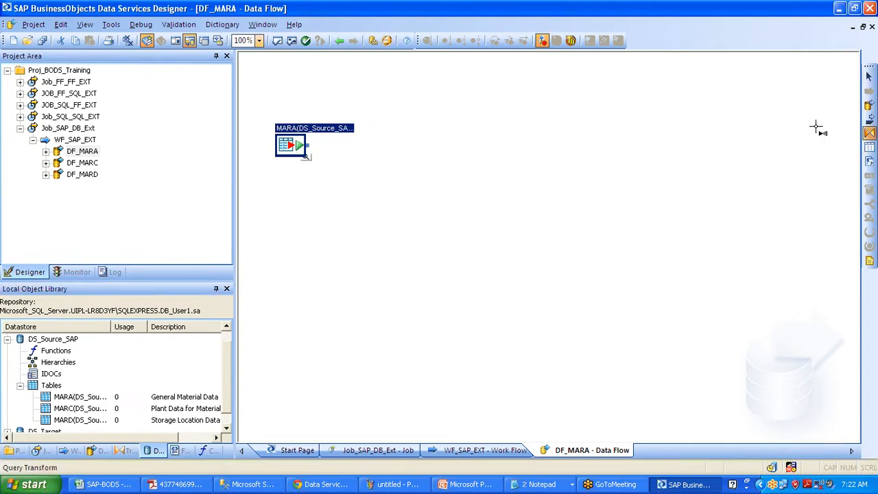
{"action": "left_click", "coordinate": [398, 165]}
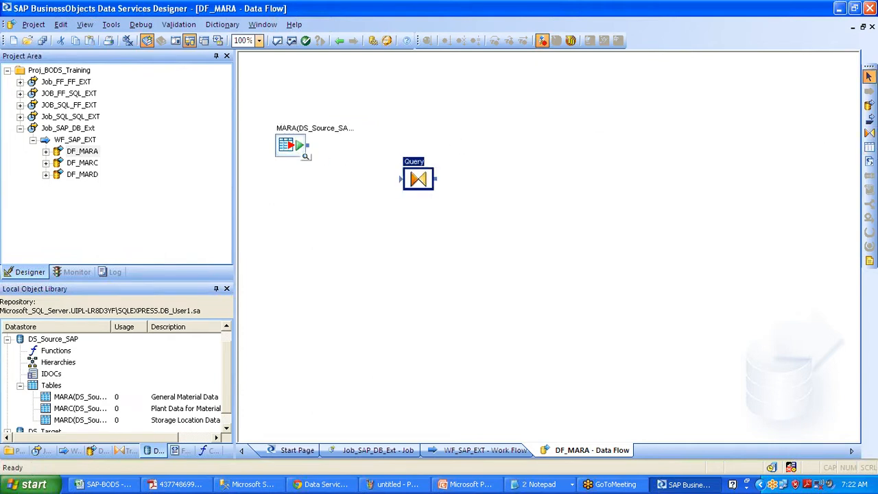
{"action": "left_click_drag", "start_coordinate": [362, 166], "coordinate": [402, 178]}
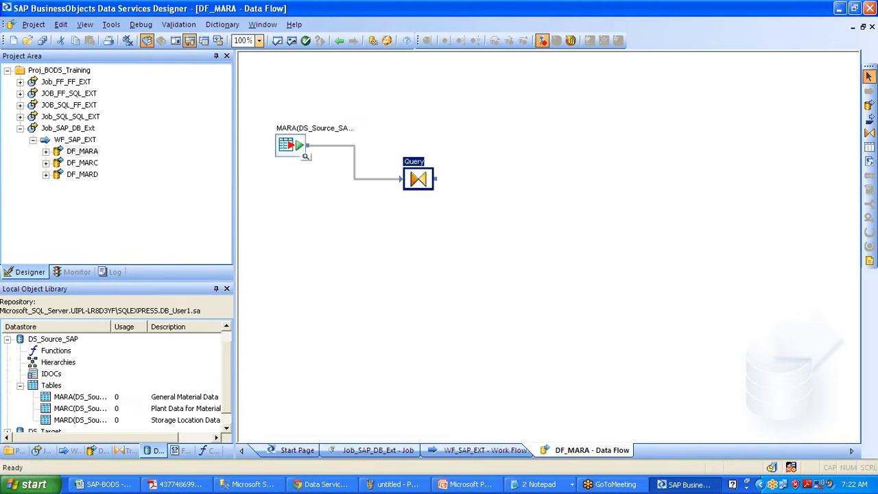
Create template table STGING_MARA in DS_Target and connect the Query output to it
{"action": "left_click", "coordinate": [868, 146]}
{"action": "left_click", "coordinate": [558, 215]}
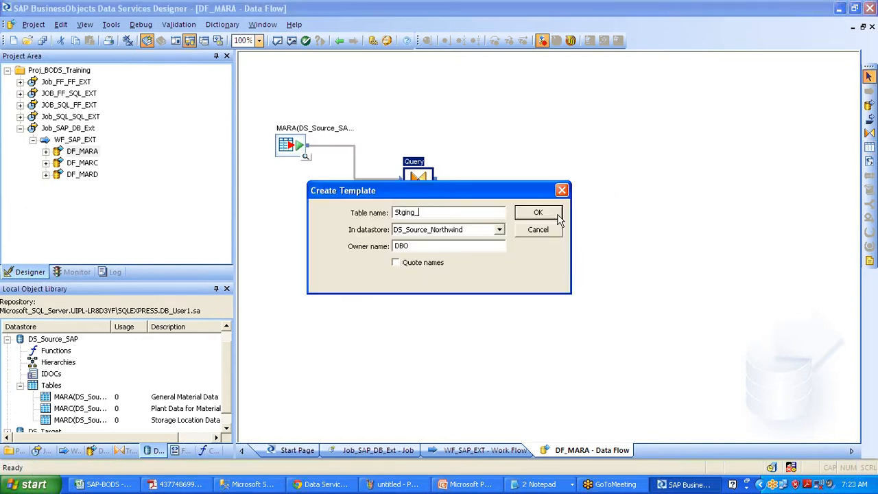
{"action": "key", "text": "Tab"}
{"action": "key", "text": "Down"}
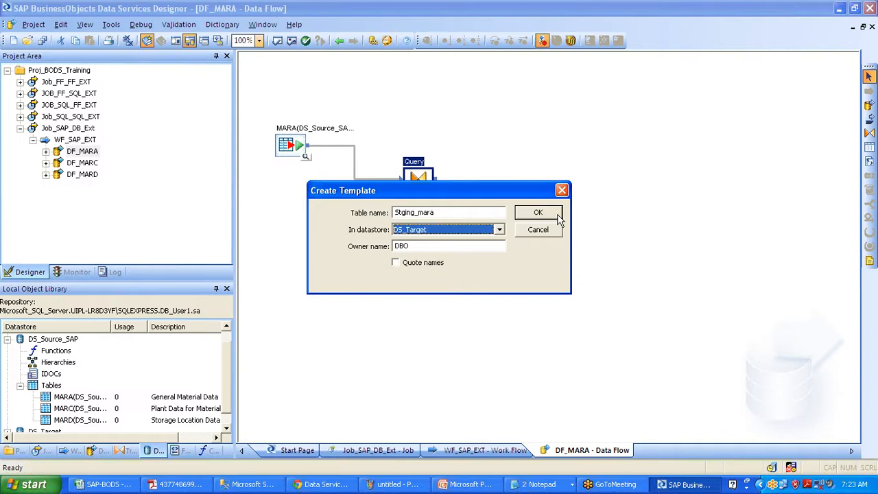
{"action": "left_click", "coordinate": [537, 212]}
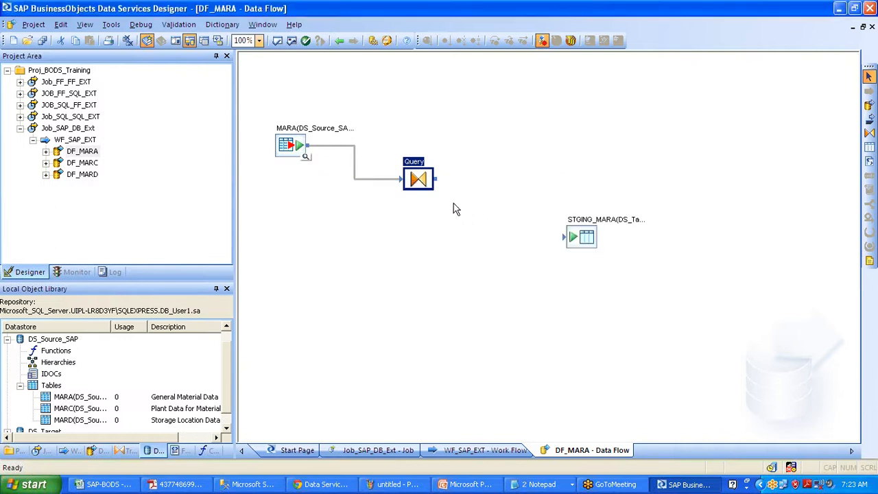
{"action": "left_click_drag", "start_coordinate": [469, 192], "coordinate": [565, 236]}
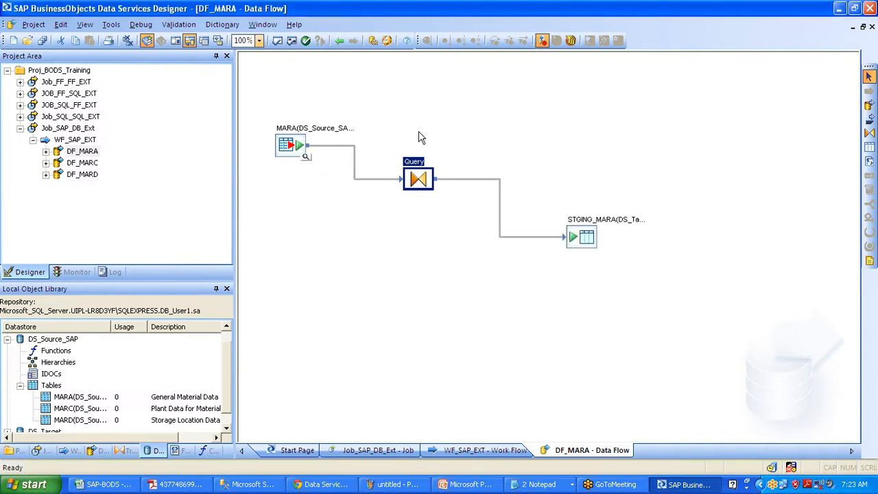
{"action": "double_click", "coordinate": [417, 179]}
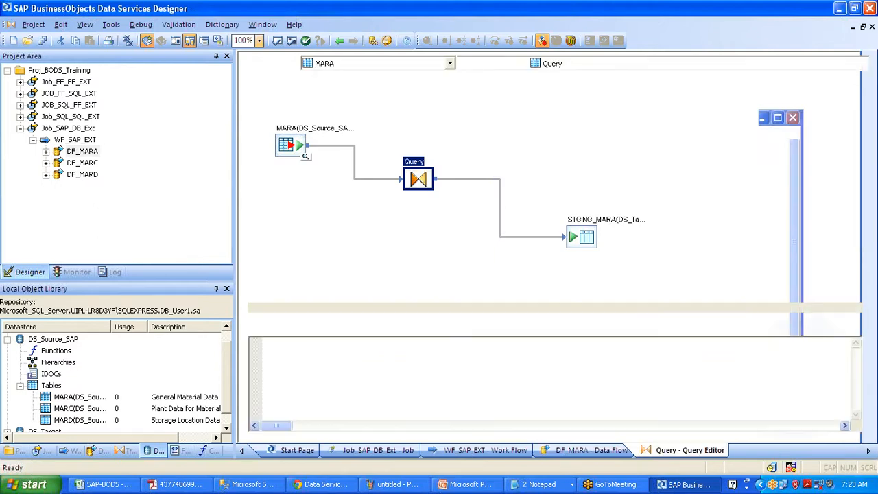
Map MARA columns MATNR, LVORM, MTART and MBRSH into the Query output
{"action": "left_click", "coordinate": [244, 92]}
{"action": "left_click_drag", "start_coordinate": [289, 116], "coordinate": [500, 96]}
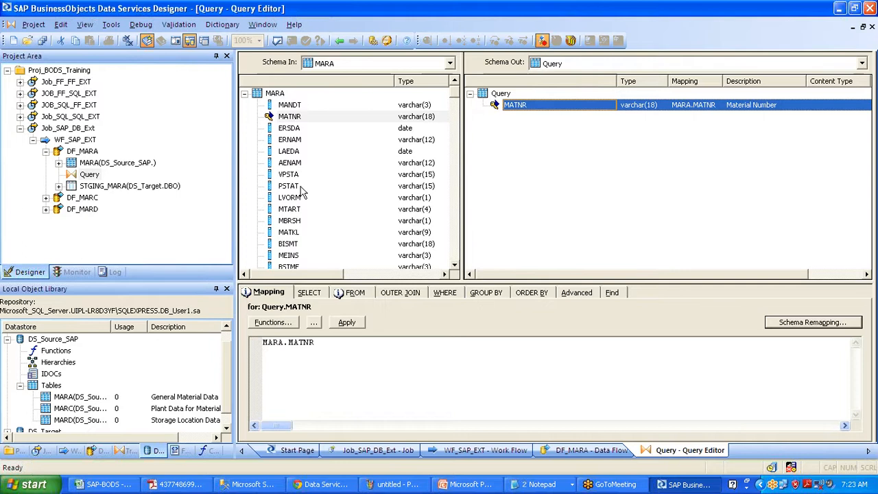
{"action": "left_click_drag", "start_coordinate": [289, 196], "coordinate": [499, 140]}
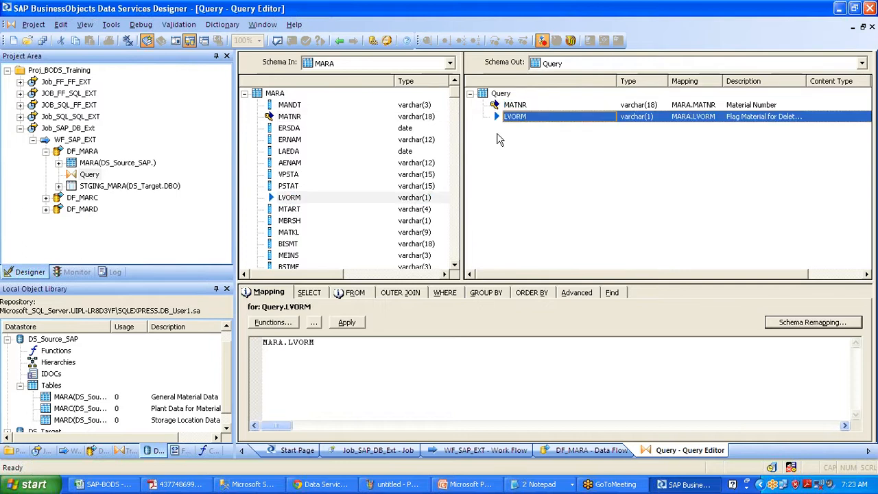
{"action": "left_click_drag", "start_coordinate": [461, 178], "coordinate": [509, 177]}
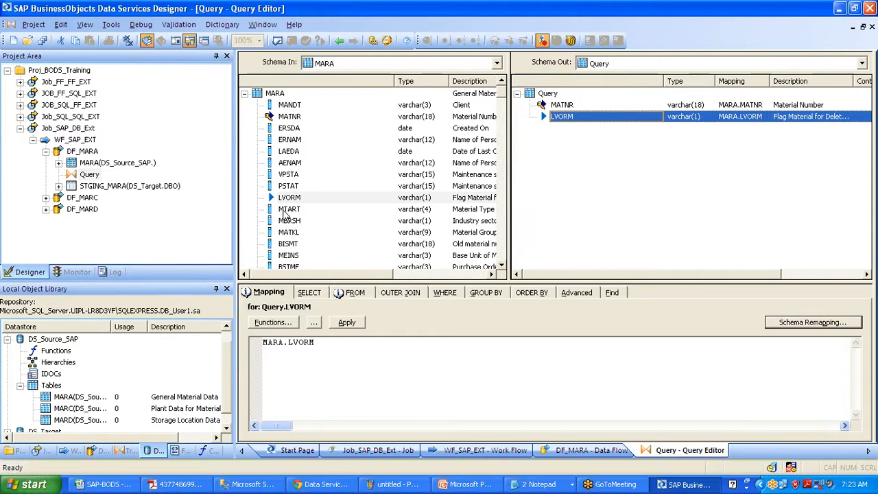
{"action": "left_click_drag", "start_coordinate": [287, 210], "coordinate": [562, 145]}
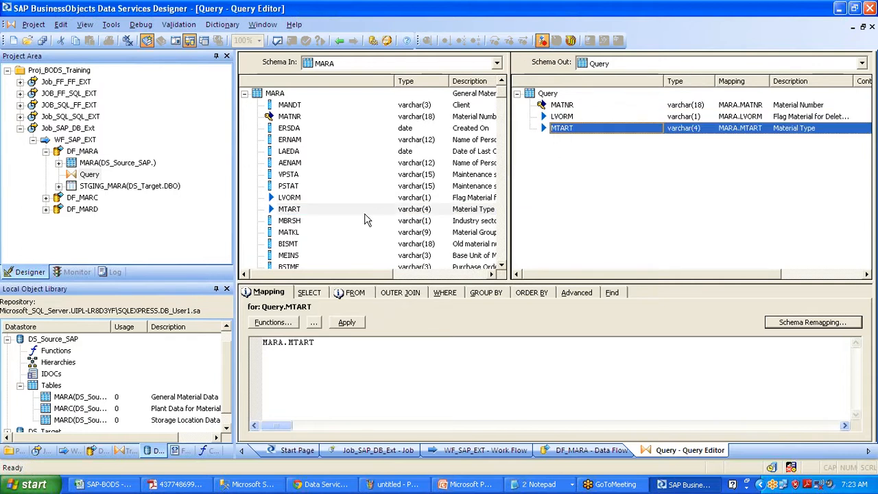
{"action": "left_click_drag", "start_coordinate": [289, 221], "coordinate": [556, 168]}
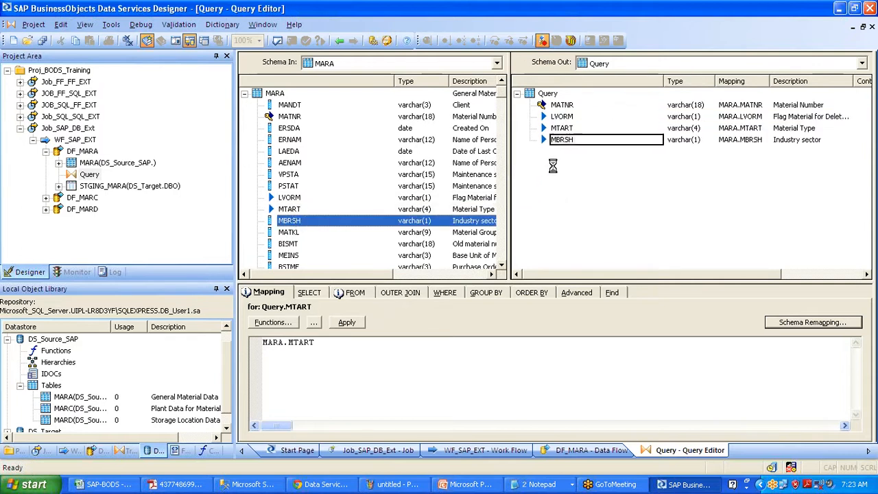
Map MATKL, MEINS and BSTME into the Query output and reorder the output columns
{"action": "left_click", "coordinate": [297, 233]}
{"action": "left_click_drag", "start_coordinate": [297, 234], "coordinate": [565, 179]}
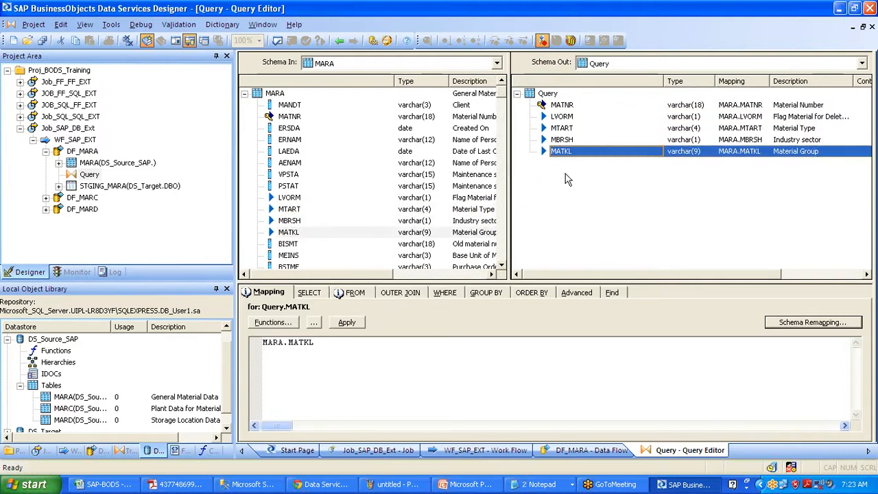
{"action": "left_click_drag", "start_coordinate": [288, 255], "coordinate": [549, 199]}
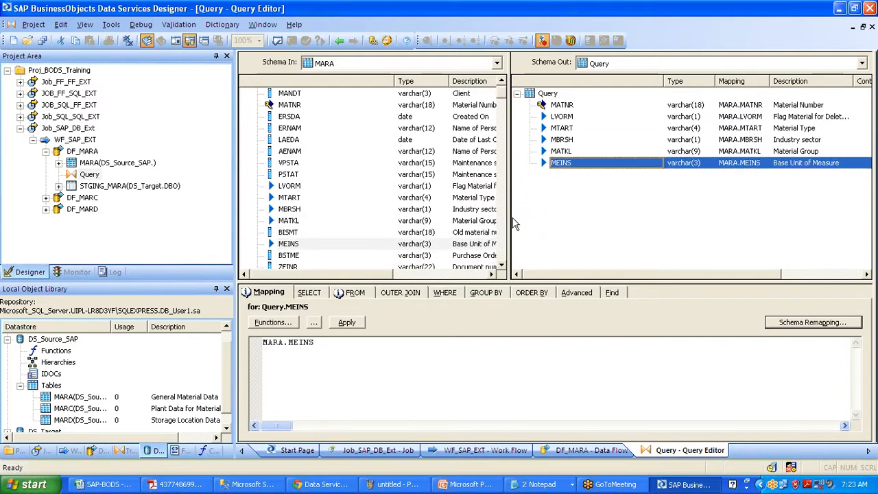
{"action": "left_click_drag", "start_coordinate": [291, 255], "coordinate": [566, 167]}
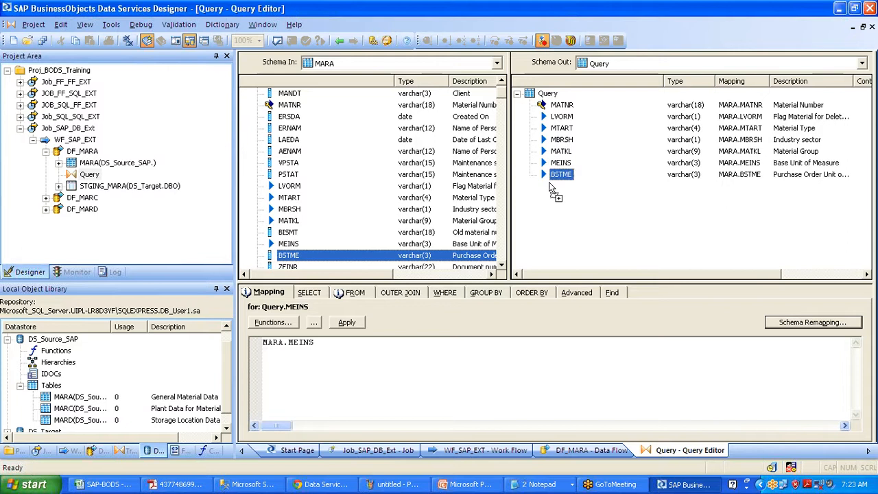
{"action": "left_click", "coordinate": [503, 235]}
{"action": "left_click_drag", "start_coordinate": [502, 235], "coordinate": [490, 96]}
{"action": "scroll", "coordinate": [503, 223], "scroll_direction": "down", "scroll_amount": 1}
{"action": "scroll", "coordinate": [501, 240], "scroll_direction": "down", "scroll_amount": 10}
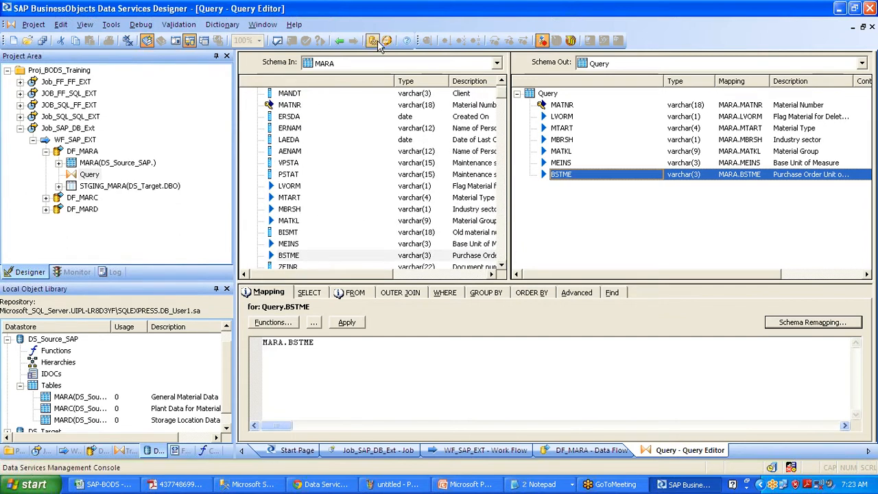
{"action": "left_click", "coordinate": [336, 39]}
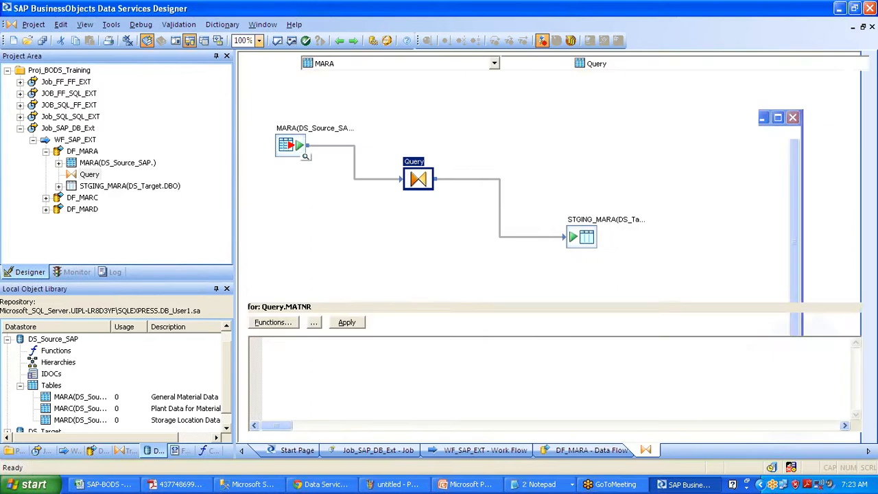
Save all five changed objects and return to the DF_MARA data flow
{"action": "left_click", "coordinate": [41, 42]}
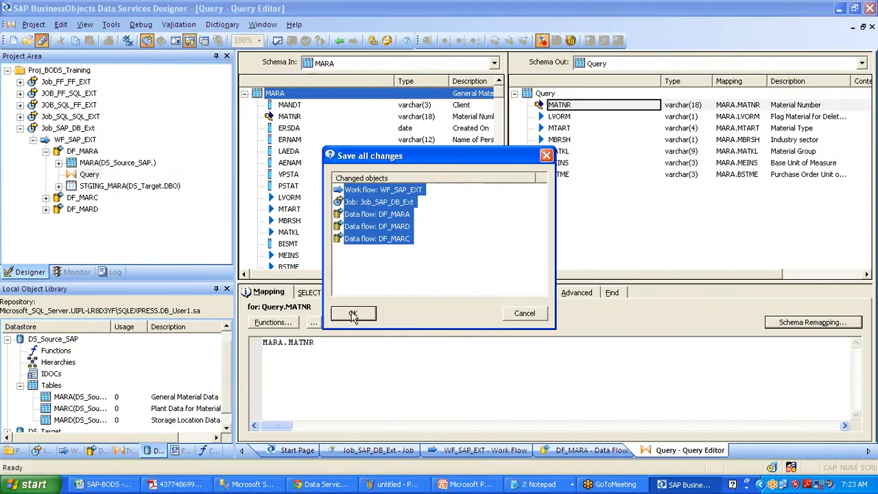
{"action": "left_click", "coordinate": [353, 313]}
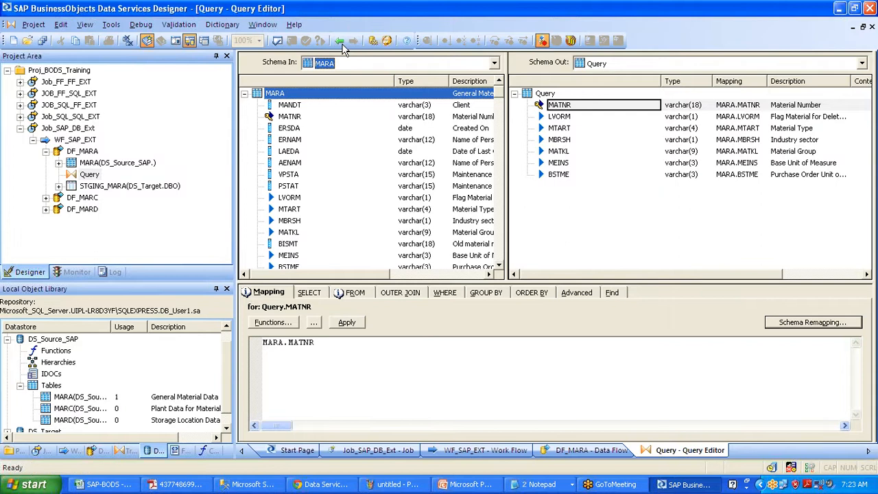
{"action": "left_click", "coordinate": [339, 41]}
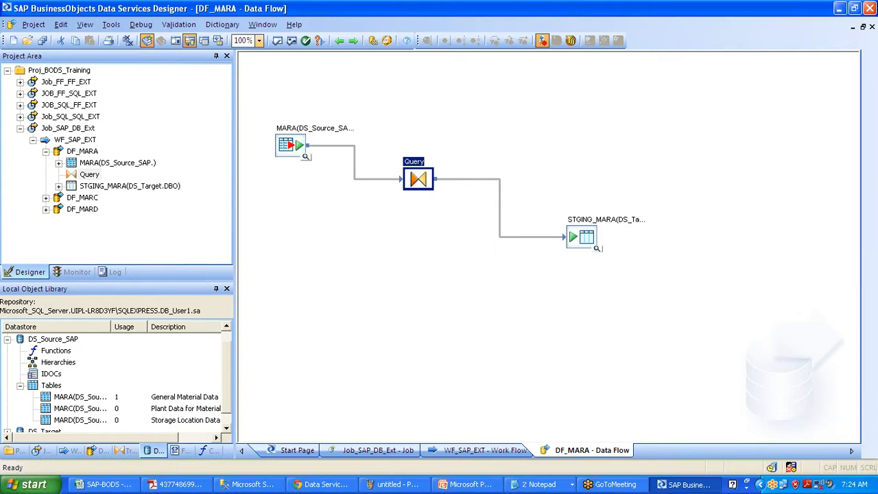
Recheck the MARA Query, then open the empty DF_MARC data flow
{"action": "double_click", "coordinate": [418, 179]}
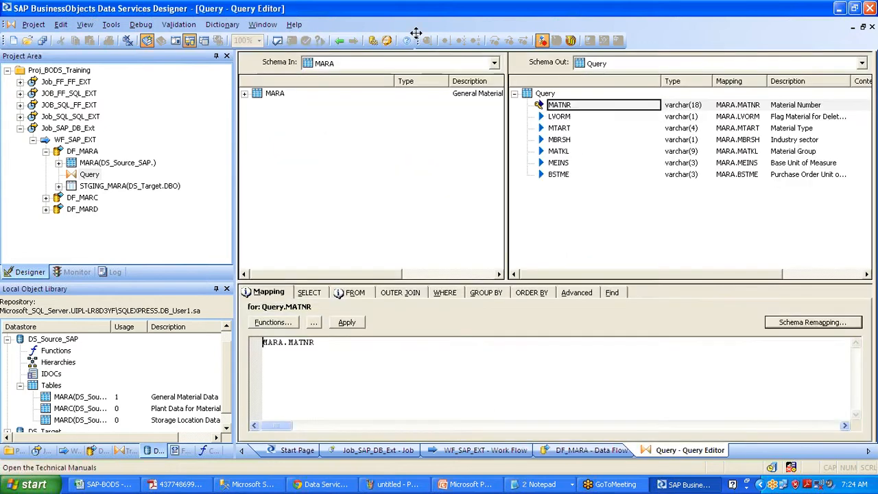
{"action": "left_click", "coordinate": [342, 40]}
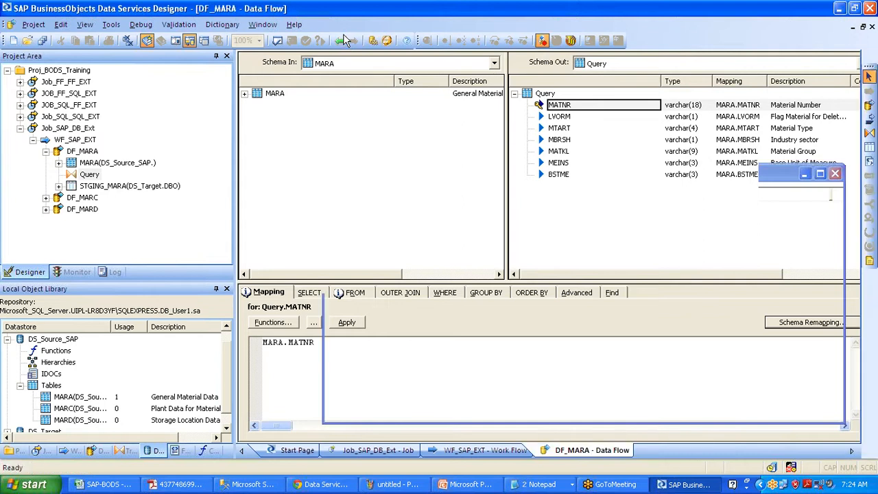
{"action": "left_click", "coordinate": [82, 197]}
Add the MARC table as the source and connect it to a new Query transform
{"action": "left_click_drag", "start_coordinate": [66, 410], "coordinate": [338, 193]}
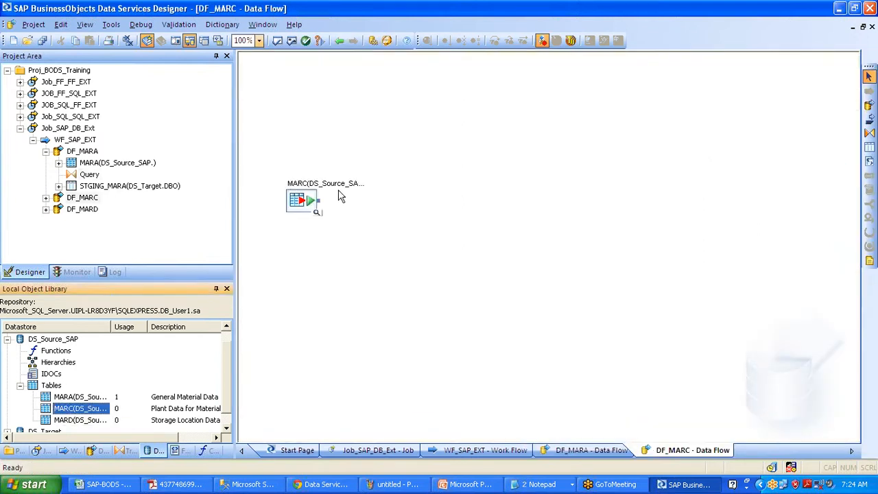
{"action": "left_click", "coordinate": [869, 133]}
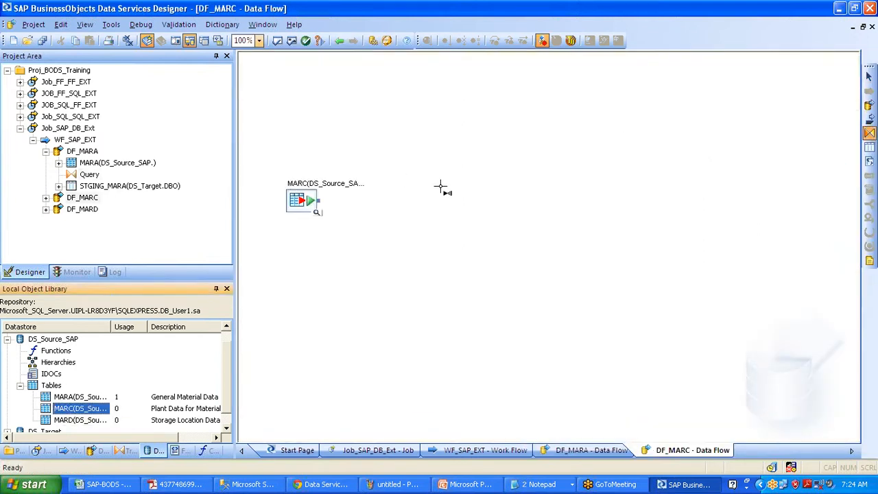
{"action": "left_click", "coordinate": [387, 208]}
{"action": "left_click_drag", "start_coordinate": [318, 200], "coordinate": [387, 228]}
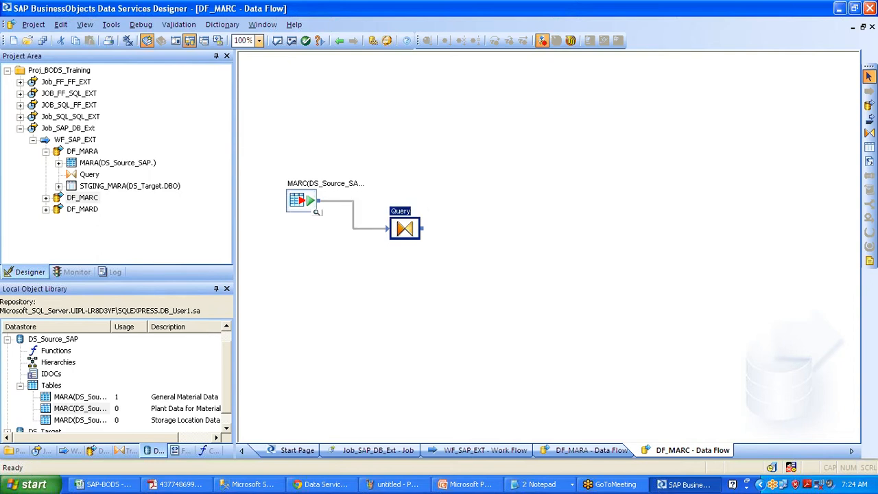
Create template table Staging_marc in DS_Target and connect the Query to it
{"action": "left_click", "coordinate": [869, 146]}
{"action": "left_click", "coordinate": [506, 268]}
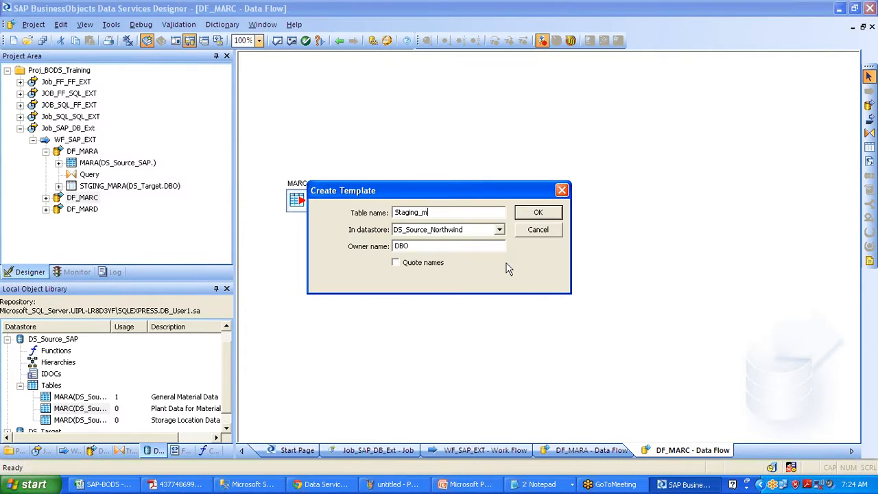
{"action": "type", "text": "Staging_marc"}
{"action": "key", "text": "Tab"}
{"action": "key", "text": "Down"}
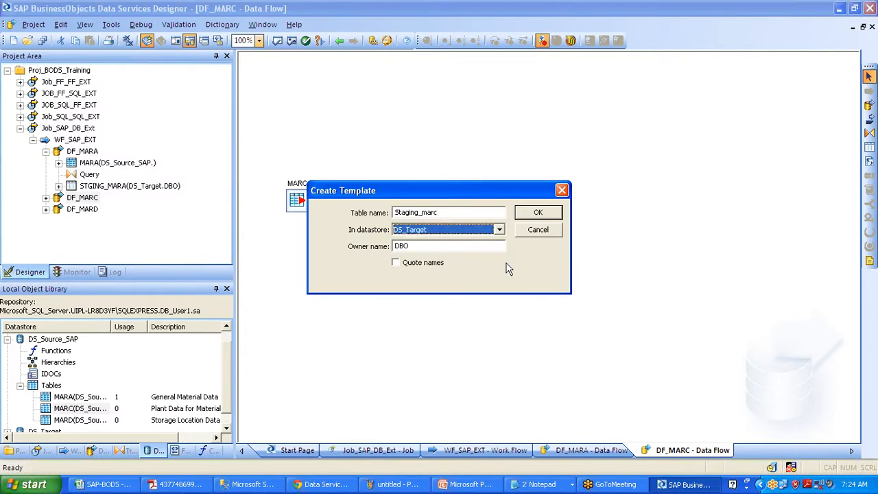
{"action": "key", "text": "Return"}
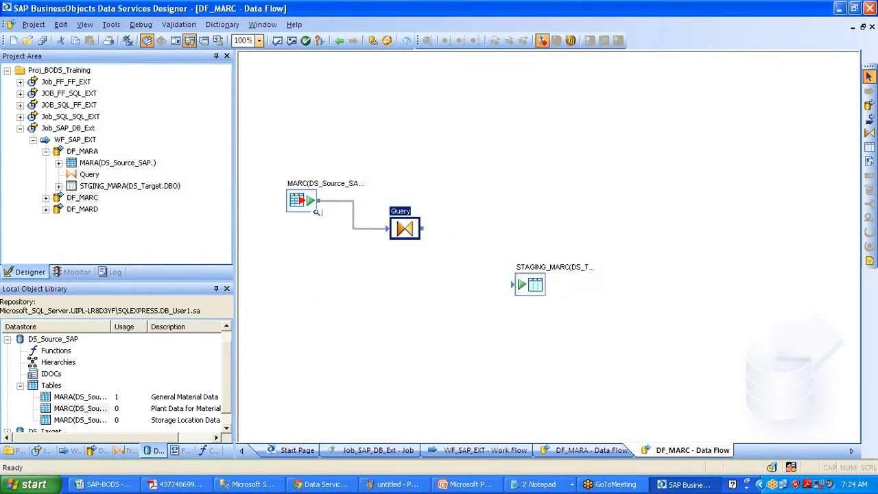
{"action": "left_click_drag", "start_coordinate": [421, 228], "coordinate": [515, 284]}
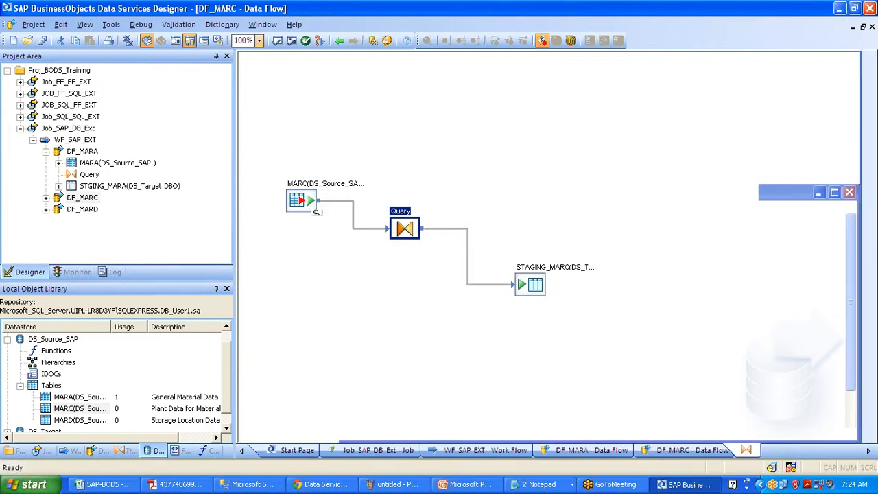
{"action": "double_click", "coordinate": [404, 229]}
Map MARC columns MATNR, WERKS and PSTAT into the Query output
{"action": "left_click", "coordinate": [289, 116]}
{"action": "double_click", "coordinate": [289, 116]}
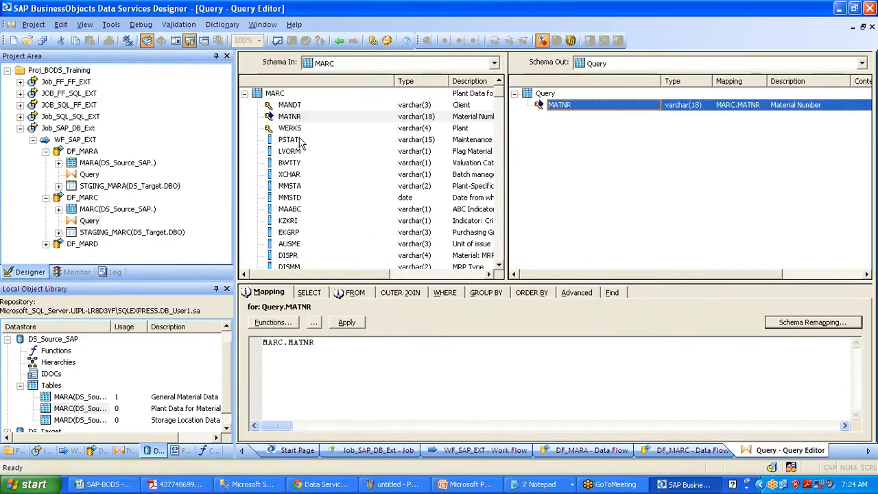
{"action": "left_click", "coordinate": [291, 128]}
{"action": "double_click", "coordinate": [293, 130]}
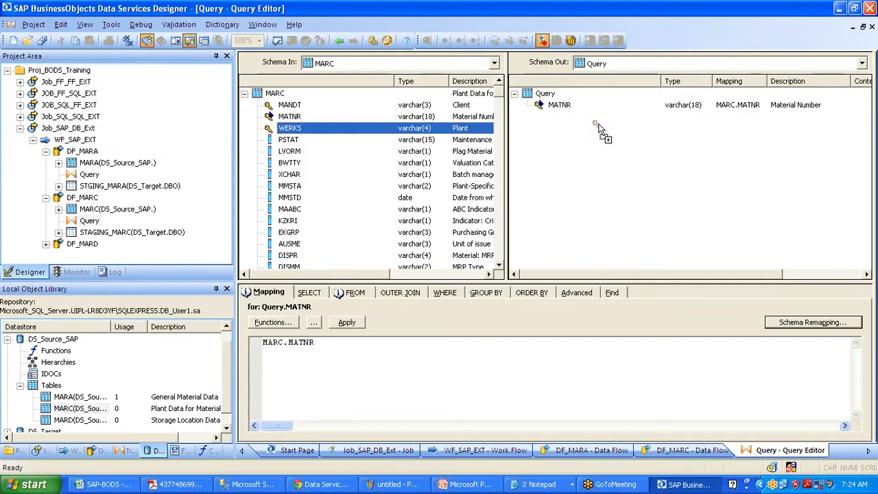
{"action": "left_click", "coordinate": [289, 141]}
{"action": "double_click", "coordinate": [312, 141]}
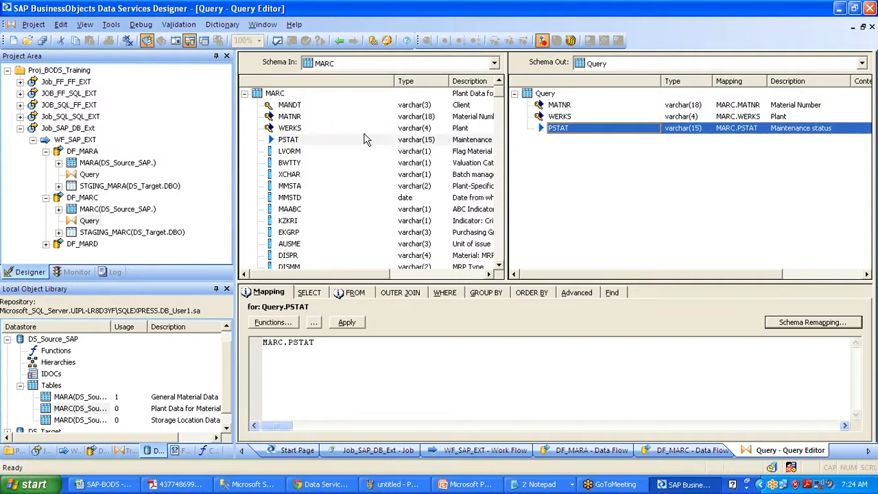
Add LVORM, DISPO, DISMM and BSTMI to the output, reorder columns, and close the editor
{"action": "left_click_drag", "start_coordinate": [419, 151], "coordinate": [541, 147]}
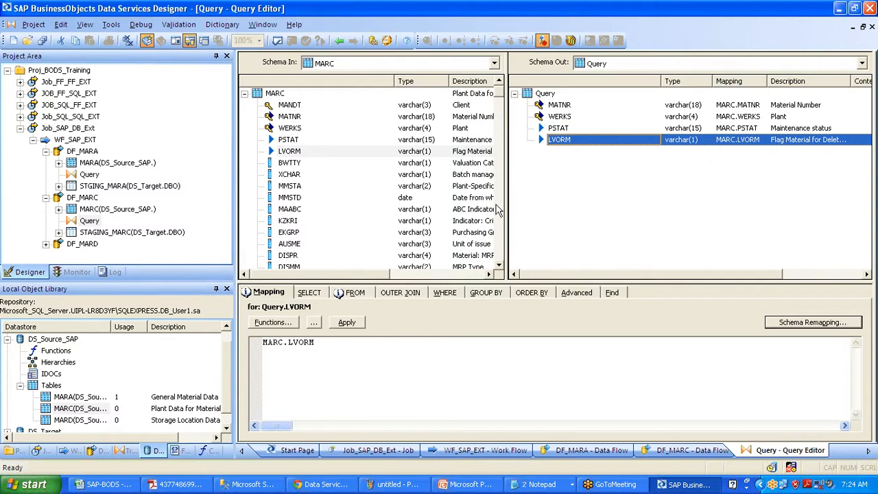
{"action": "scroll", "coordinate": [498, 220], "scroll_direction": "down", "scroll_amount": 5}
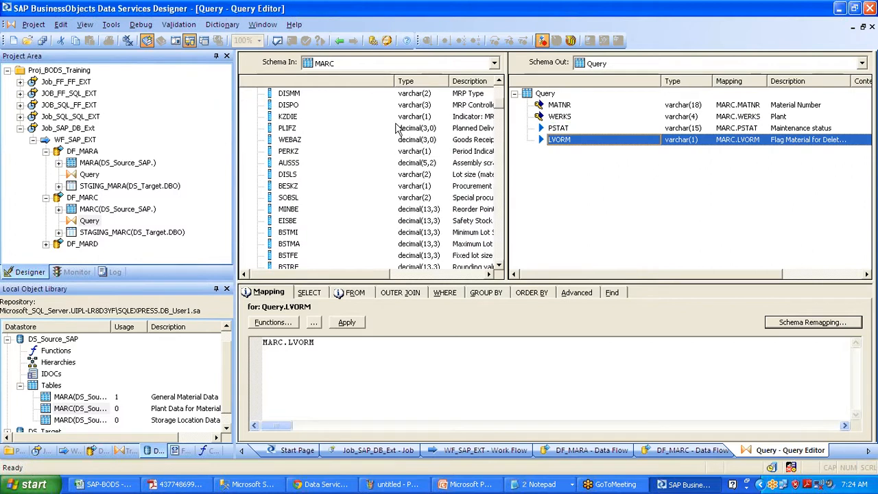
{"action": "left_click_drag", "start_coordinate": [300, 106], "coordinate": [566, 184]}
{"action": "left_click_drag", "start_coordinate": [288, 94], "coordinate": [553, 177]}
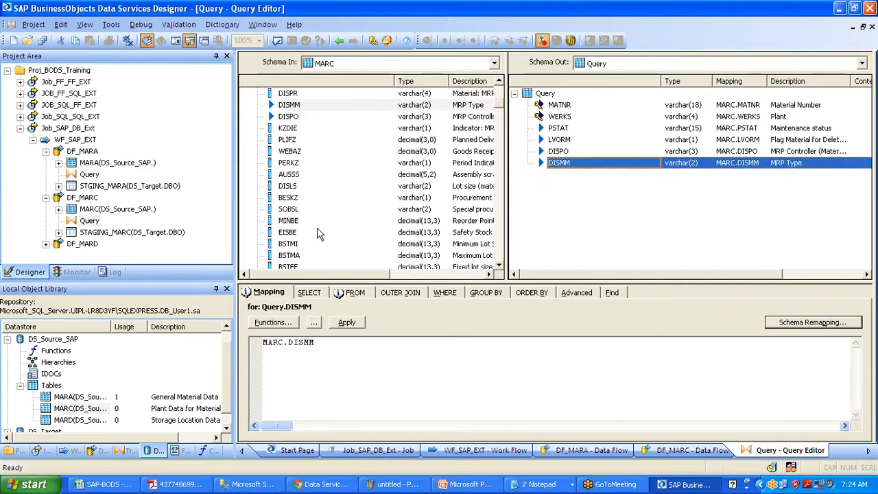
{"action": "left_click_drag", "start_coordinate": [289, 249], "coordinate": [536, 209]}
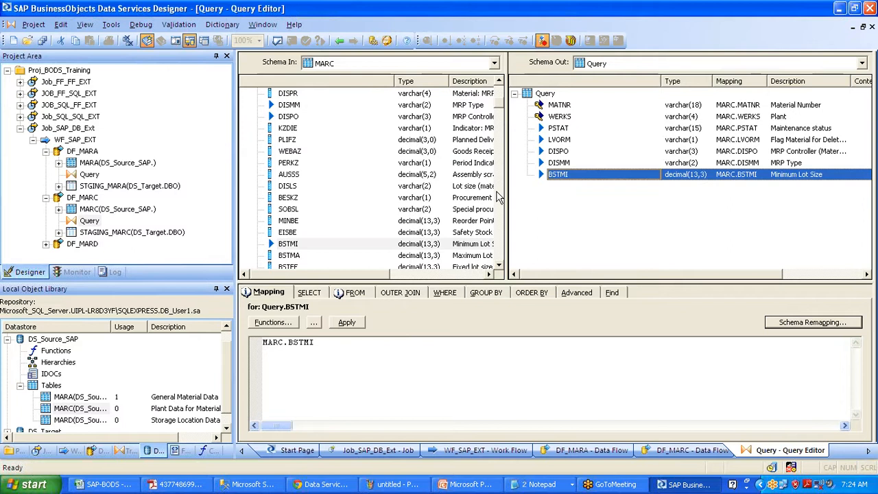
{"action": "scroll", "coordinate": [499, 197], "scroll_direction": "down", "scroll_amount": 5}
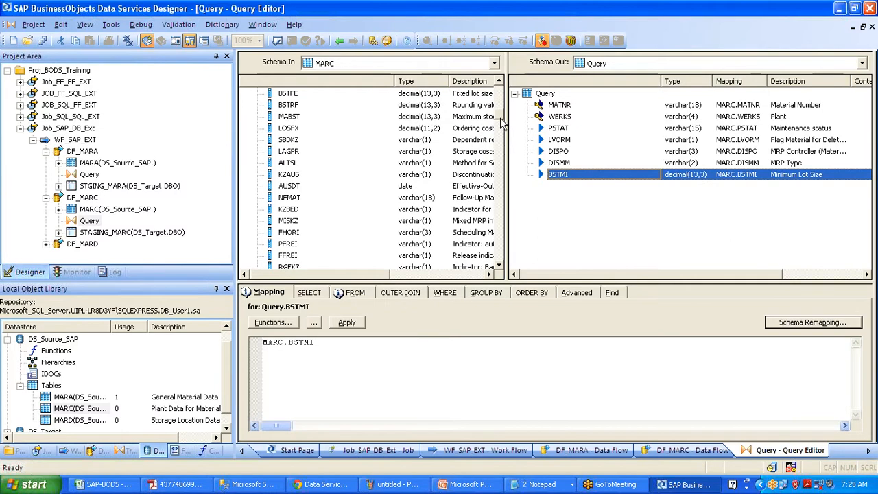
{"action": "left_click_drag", "start_coordinate": [499, 117], "coordinate": [499, 176]}
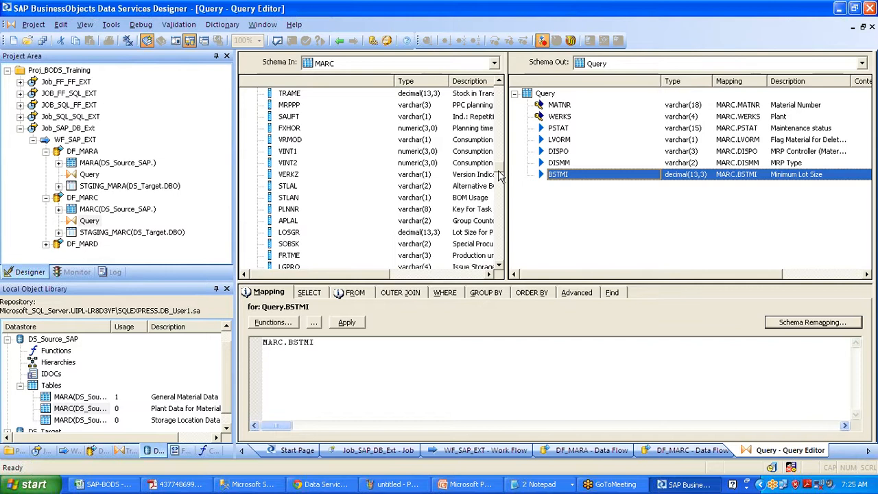
{"action": "left_click", "coordinate": [499, 211]}
{"action": "left_click", "coordinate": [500, 211]}
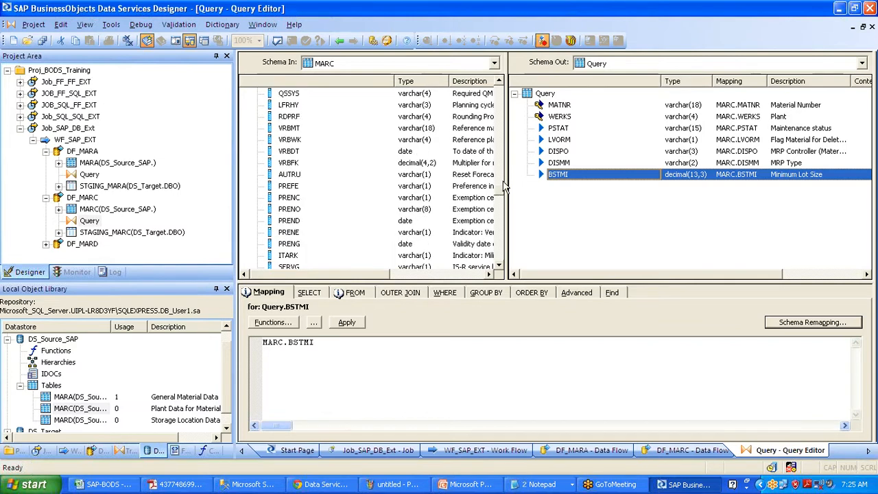
{"action": "left_click_drag", "start_coordinate": [499, 192], "coordinate": [493, 84]}
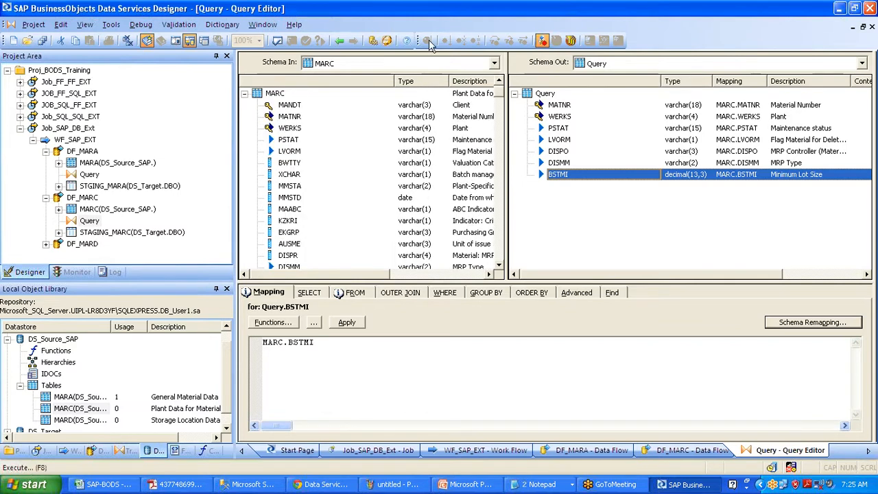
{"action": "left_click", "coordinate": [339, 41]}
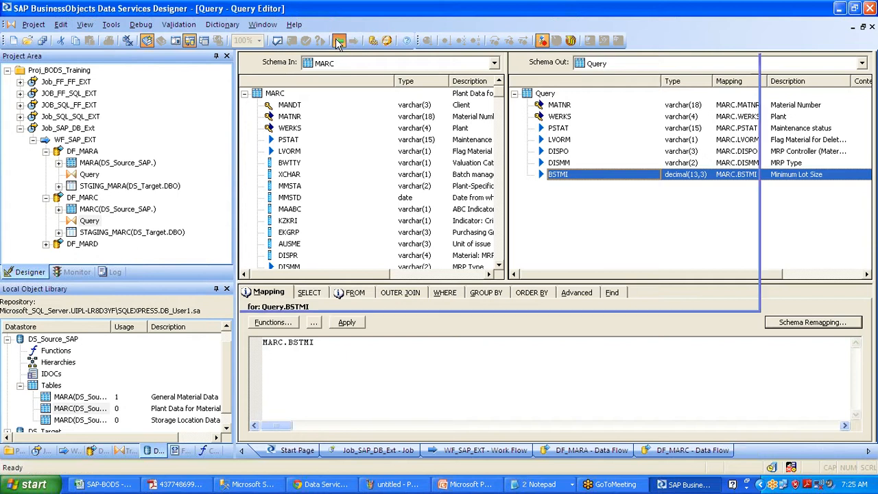
Save all changes, then give DF_MARD the MARD source connected to a Query
{"action": "left_click", "coordinate": [42, 40]}
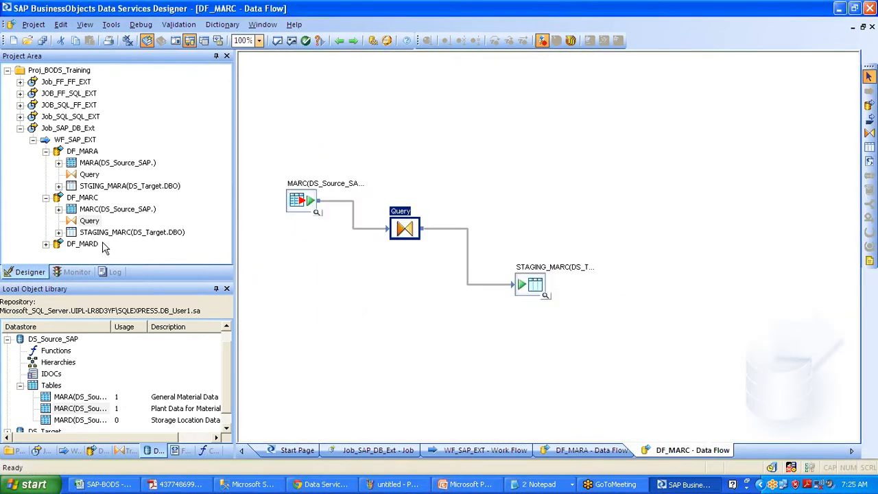
{"action": "double_click", "coordinate": [91, 246]}
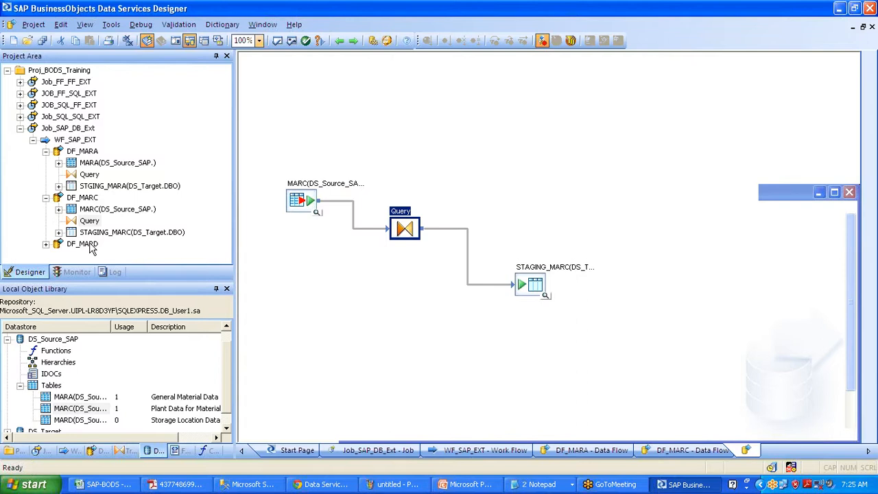
{"action": "left_click", "coordinate": [69, 419]}
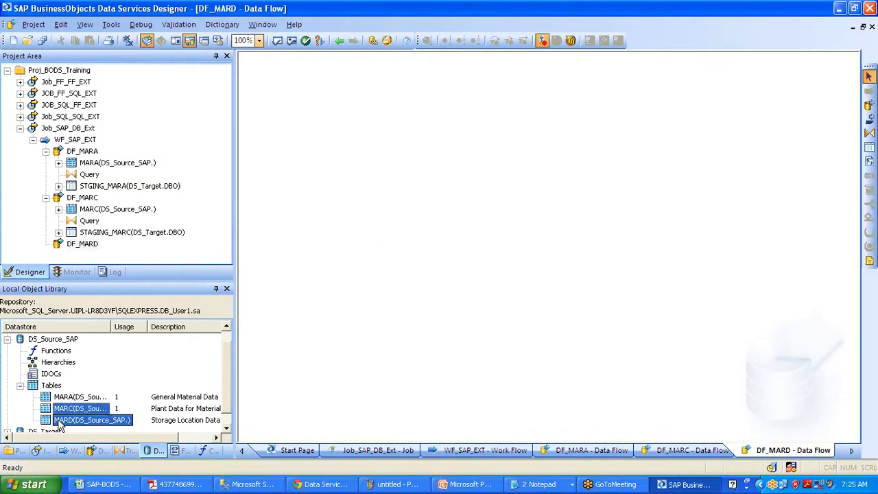
{"action": "left_click_drag", "start_coordinate": [69, 419], "coordinate": [314, 135]}
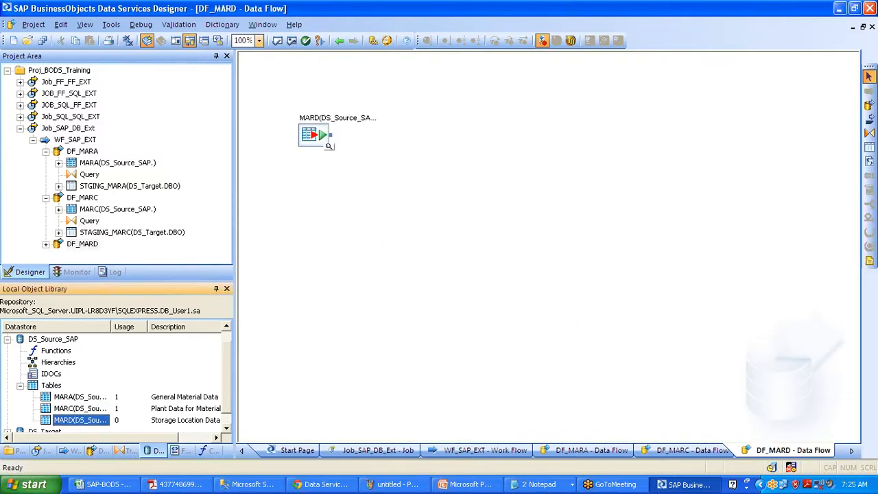
{"action": "left_click", "coordinate": [869, 133]}
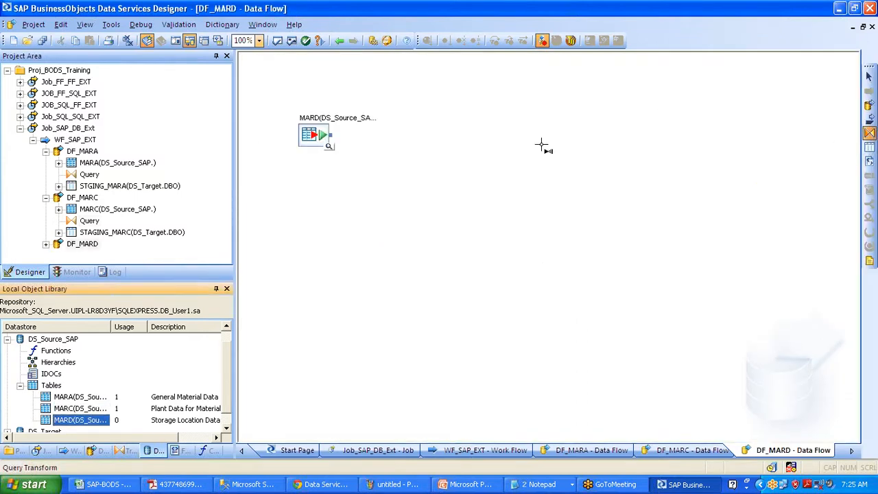
{"action": "left_click", "coordinate": [399, 165]}
{"action": "left_click_drag", "start_coordinate": [331, 135], "coordinate": [405, 186]}
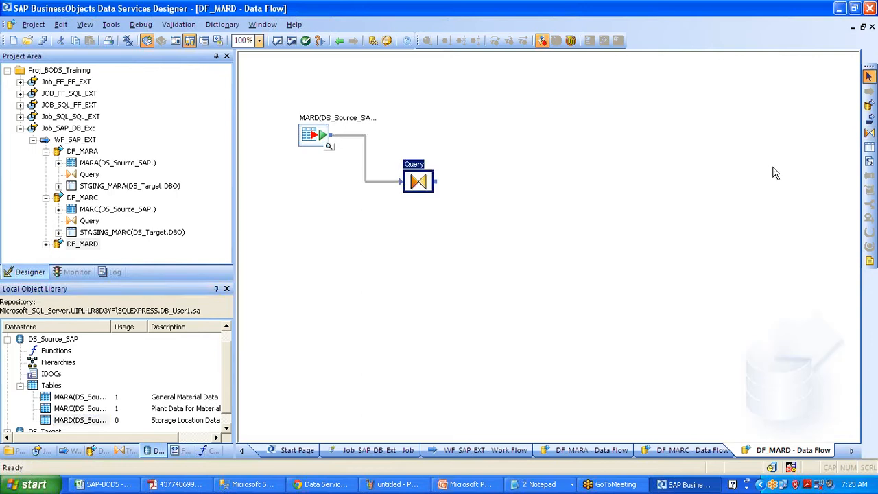
Create template table Staging_Mard in DS_Target and connect the Query to it
{"action": "left_click", "coordinate": [869, 146]}
{"action": "left_click", "coordinate": [544, 224]}
{"action": "type", "text": "S"}
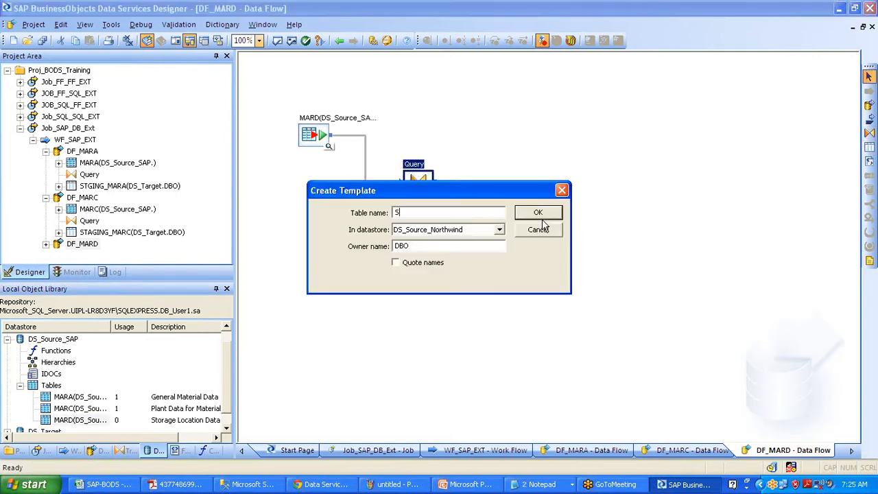
{"action": "type", "text": "tsa"}
{"action": "key", "text": "BackSpace"}
{"action": "key", "text": "BackSpace"}
{"action": "type", "text": "aging_Mard"}
{"action": "key", "text": "Tab"}
{"action": "key", "text": "Down"}
{"action": "key", "text": "Return"}
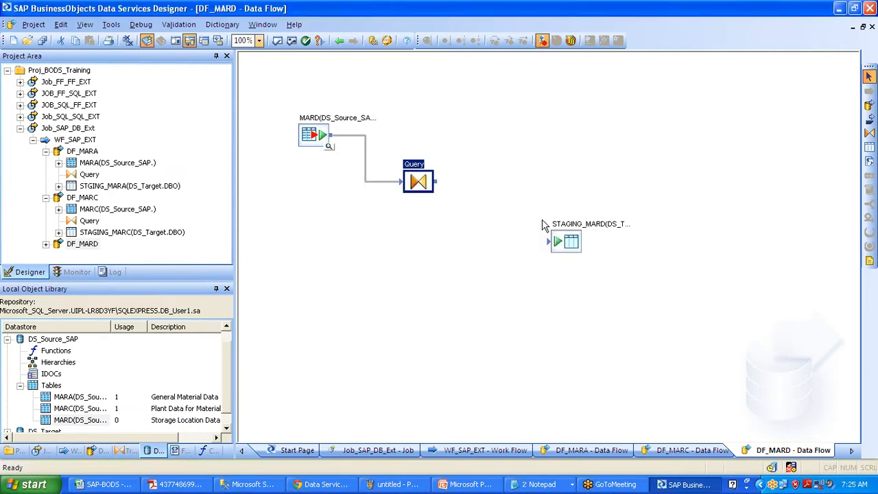
{"action": "left_click_drag", "start_coordinate": [443, 184], "coordinate": [554, 240]}
Map MARD columns MATNR, WERKS, LGORT, LVORM and PSTAT into the Query output
{"action": "double_click", "coordinate": [418, 182]}
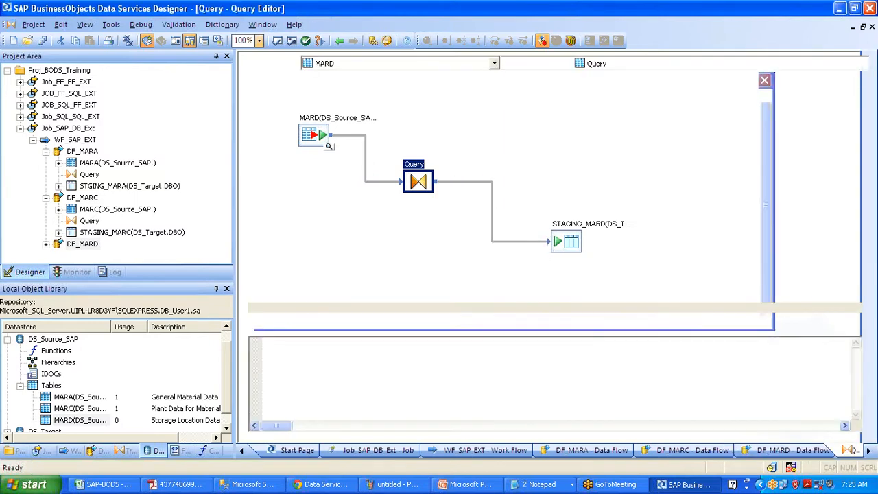
{"action": "left_click_drag", "start_coordinate": [289, 117], "coordinate": [650, 188]}
{"action": "left_click_drag", "start_coordinate": [289, 128], "coordinate": [617, 178]}
{"action": "left_click_drag", "start_coordinate": [295, 162], "coordinate": [583, 175]}
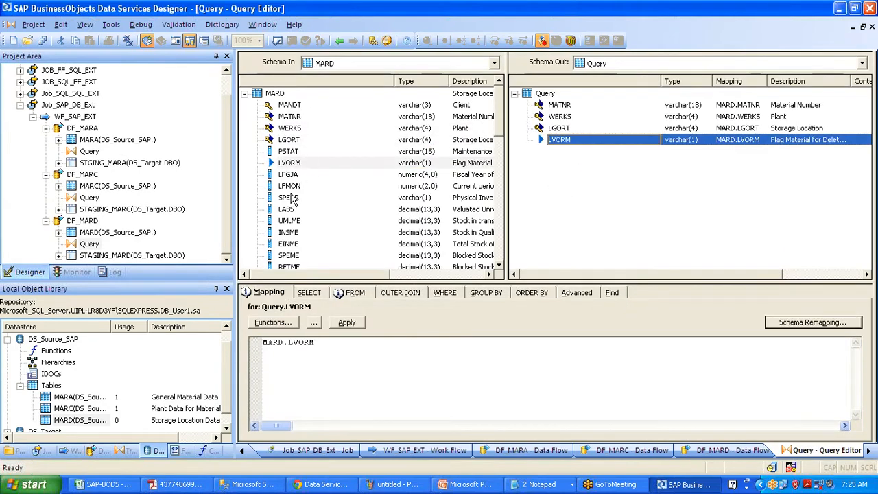
{"action": "left_click_drag", "start_coordinate": [293, 154], "coordinate": [568, 183]}
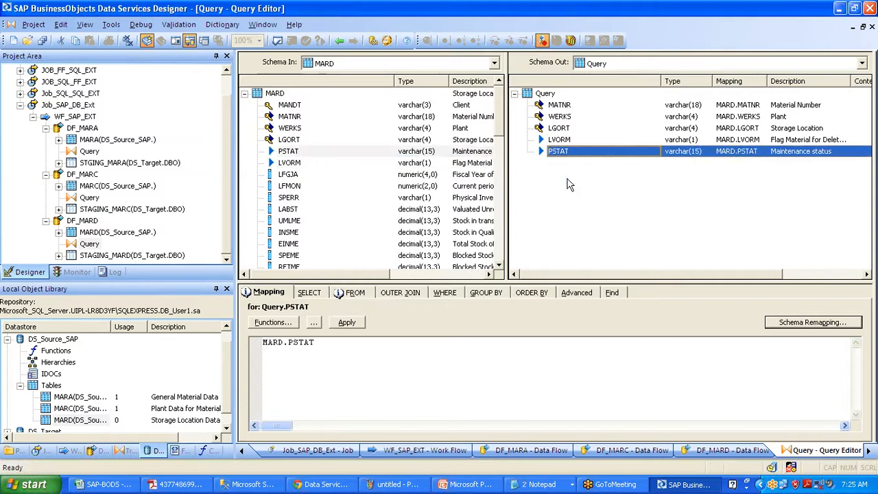
Return to DF_MARD and save all changes
{"action": "left_click", "coordinate": [338, 41]}
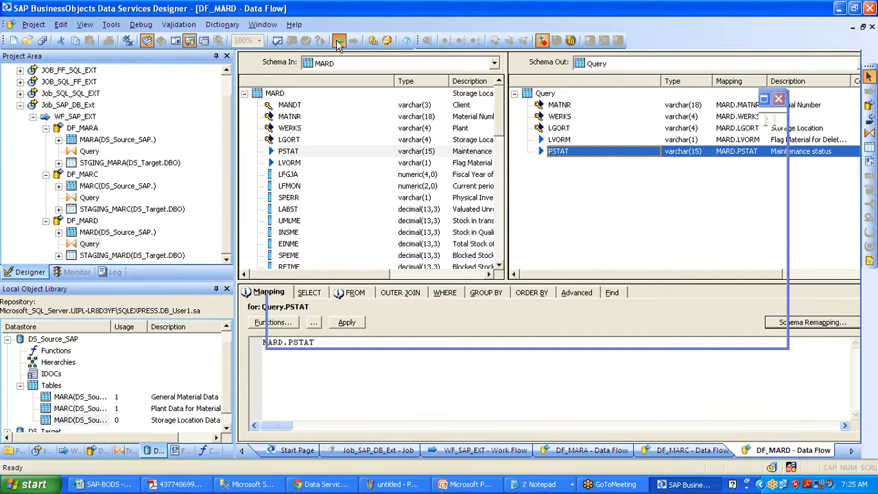
{"action": "left_click", "coordinate": [42, 41]}
{"action": "left_click", "coordinate": [363, 313]}
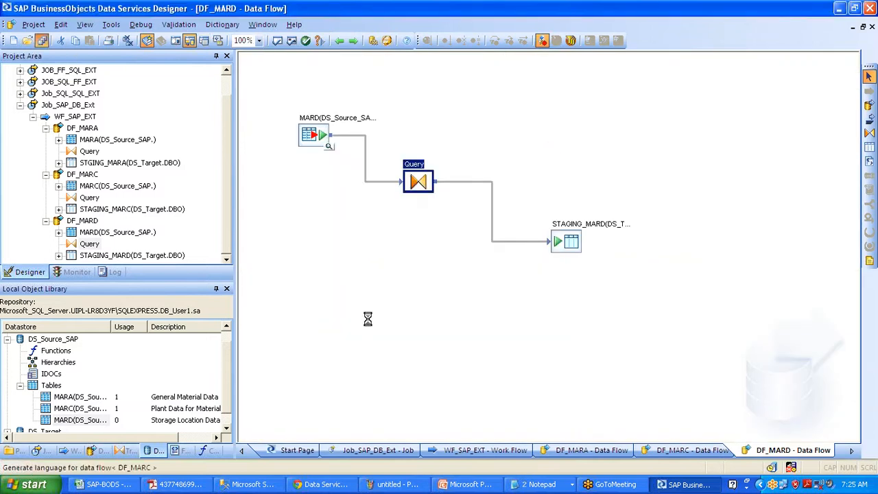
Browse from Job_SAP_DB_Ext into WF_SAP_EXT and DF_MARA, then back to the job
{"action": "left_click", "coordinate": [83, 106]}
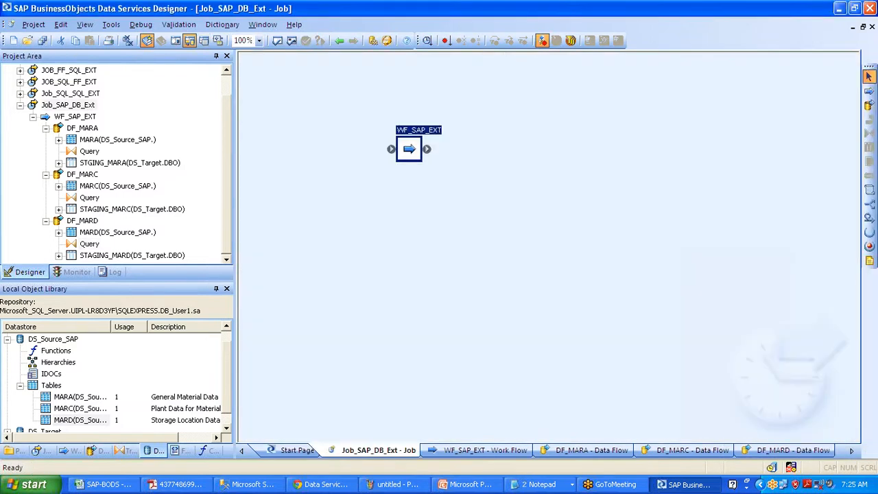
{"action": "left_click", "coordinate": [74, 116]}
{"action": "left_click", "coordinate": [82, 128]}
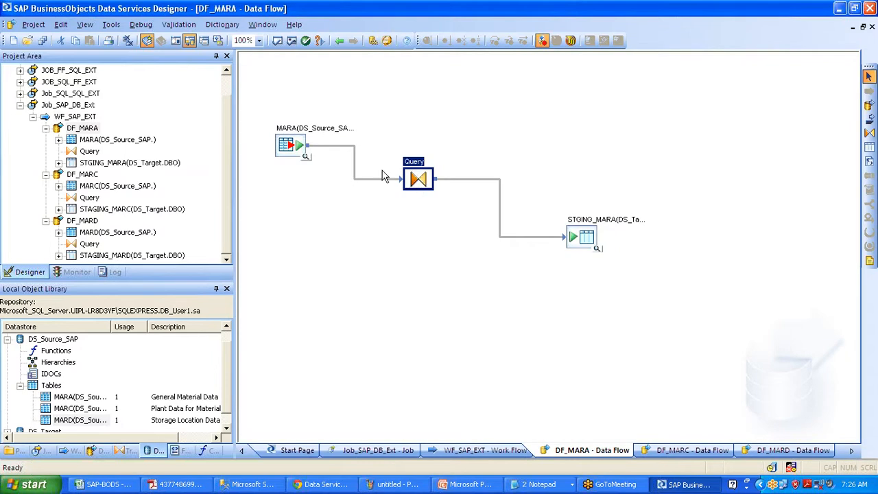
{"action": "left_click", "coordinate": [338, 42]}
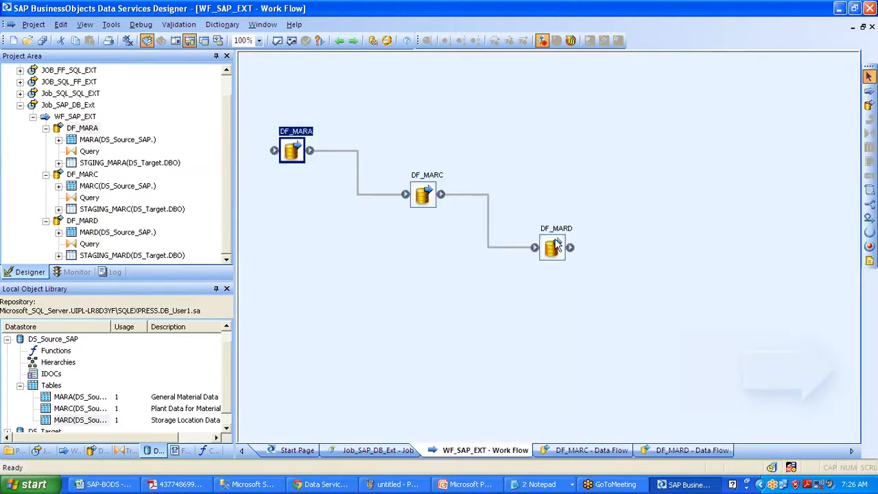
{"action": "left_click", "coordinate": [338, 43]}
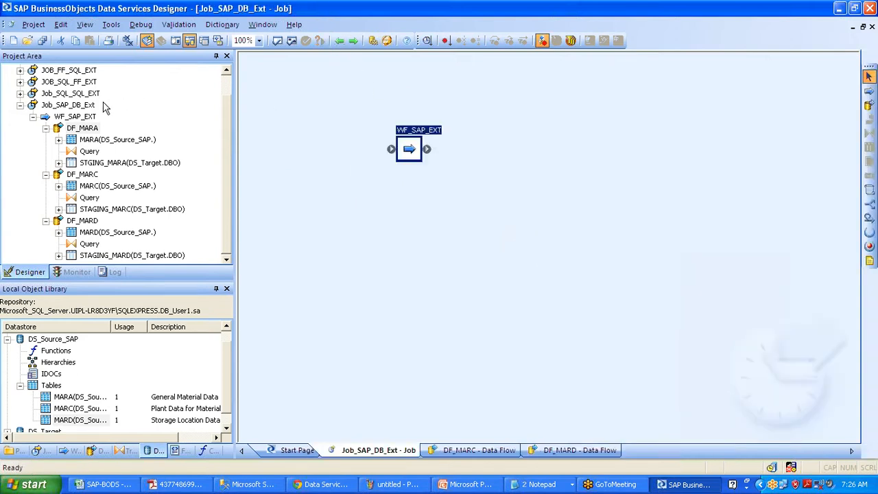
From the Work Flows library, view WF_FF_SQL_EXT and WF_SAP_EXT, then reopen Job_SAP_DB_Ext
{"action": "left_click", "coordinate": [70, 451]}
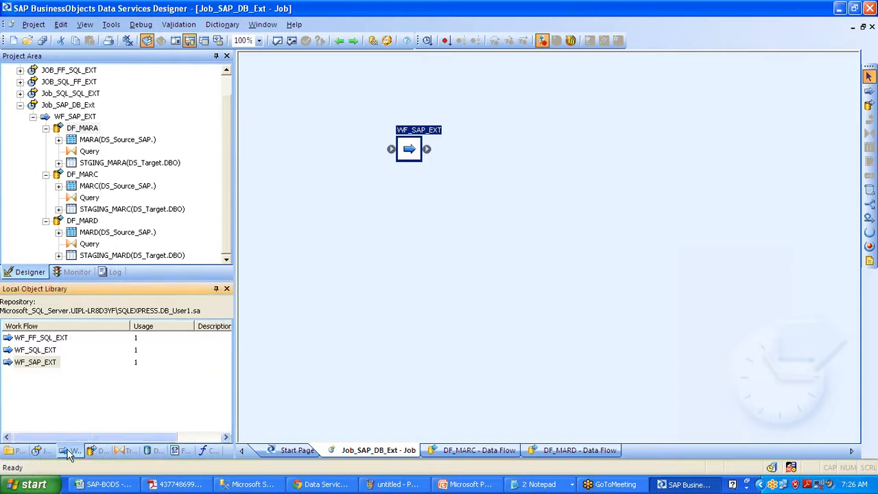
{"action": "left_click", "coordinate": [53, 364]}
{"action": "left_click", "coordinate": [51, 351]}
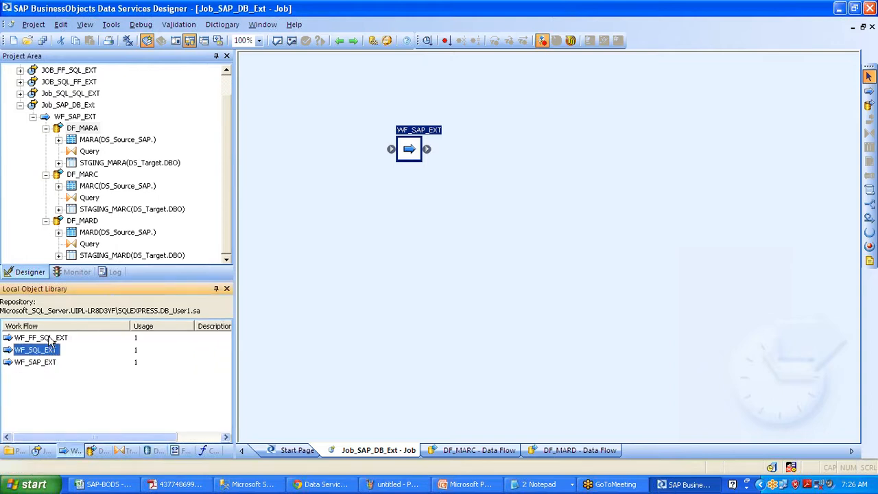
{"action": "left_click", "coordinate": [50, 339]}
{"action": "double_click", "coordinate": [50, 339]}
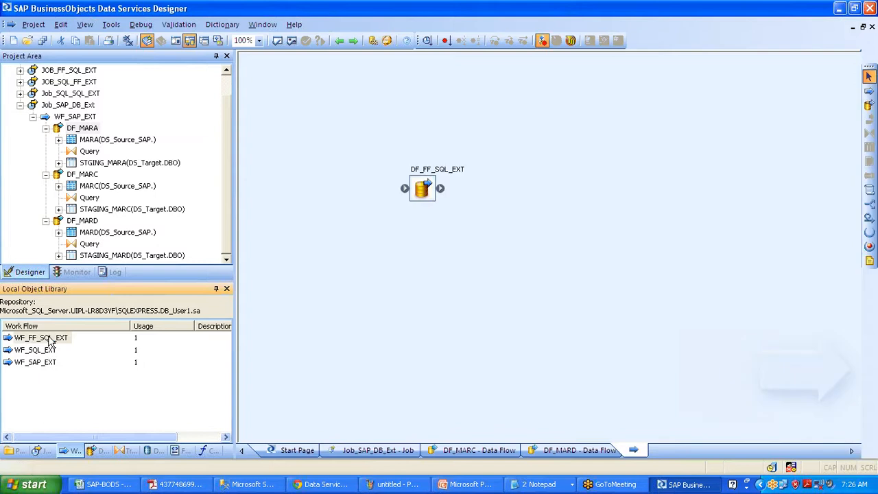
{"action": "left_click", "coordinate": [38, 362]}
{"action": "double_click", "coordinate": [39, 363]}
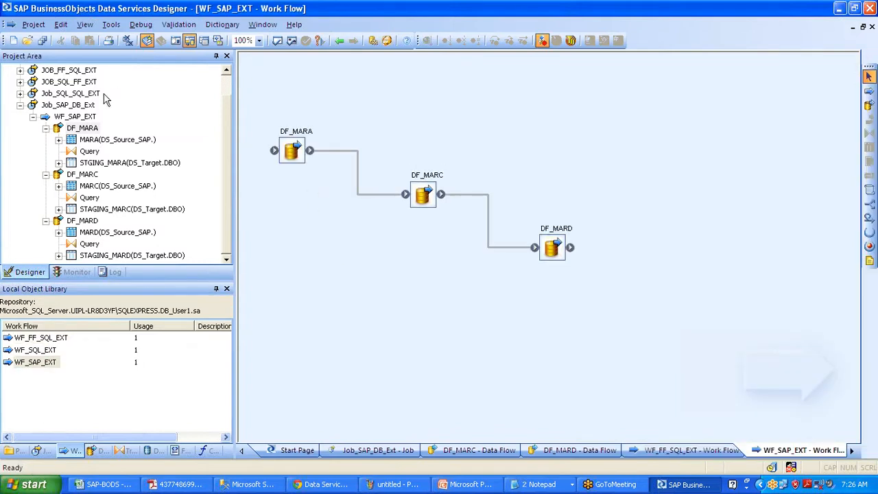
{"action": "double_click", "coordinate": [82, 104]}
{"action": "left_click", "coordinate": [82, 104]}
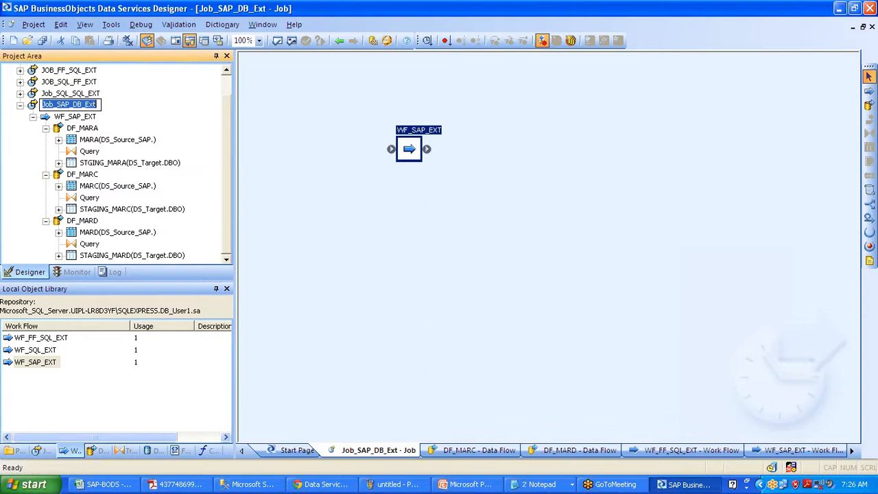
{"action": "right_click", "coordinate": [88, 107]}
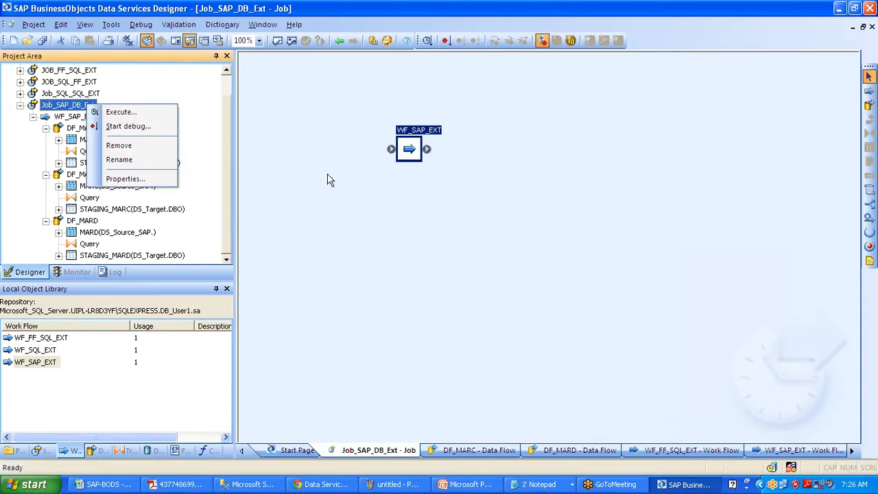
{"action": "left_click", "coordinate": [628, 339]}
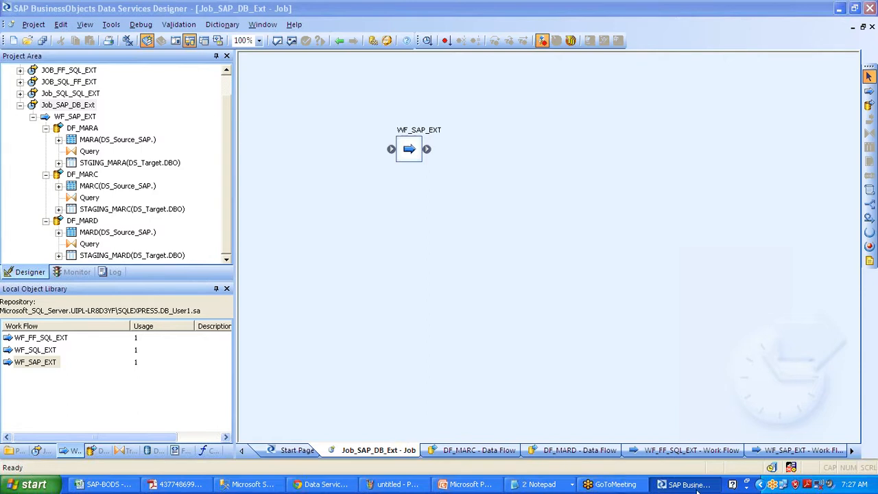
Open the MARA table's metadata from the DS_Source_SAP datastore in the object library
{"action": "left_click", "coordinate": [689, 484]}
{"action": "left_click", "coordinate": [689, 484]}
{"action": "left_click", "coordinate": [157, 450]}
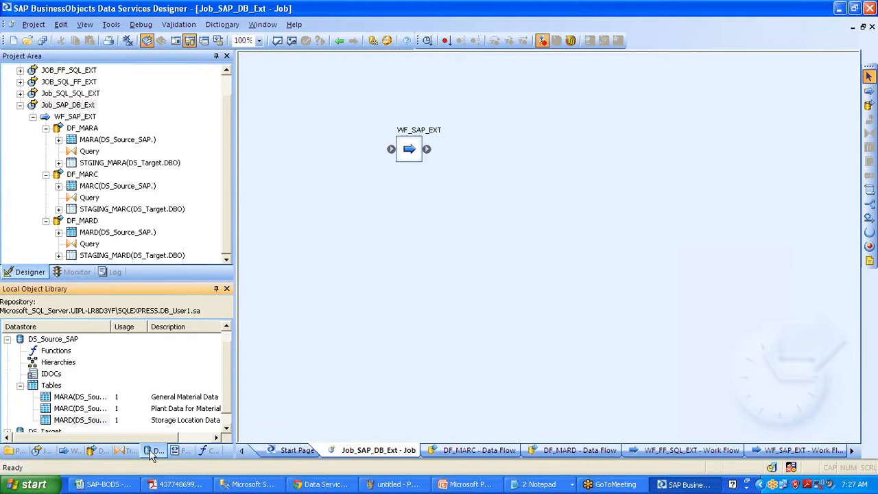
{"action": "left_click", "coordinate": [63, 397]}
{"action": "right_click", "coordinate": [68, 398]}
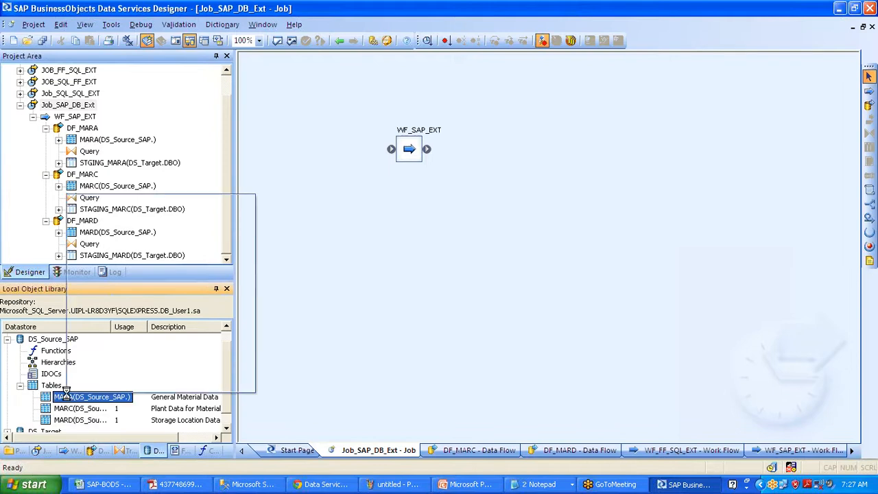
{"action": "left_click", "coordinate": [131, 200]}
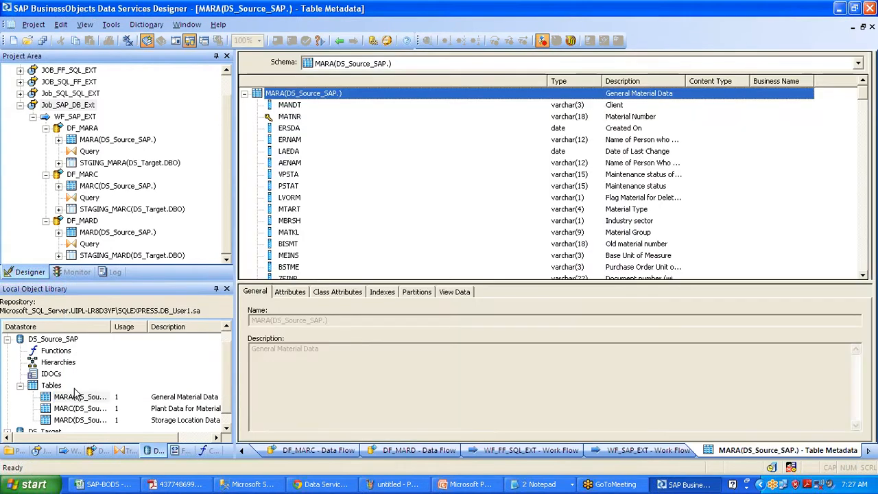
Attempt to view MARA's data, then close the preview after the DATA_BUFFER_EXCEEDED error
{"action": "right_click", "coordinate": [69, 397]}
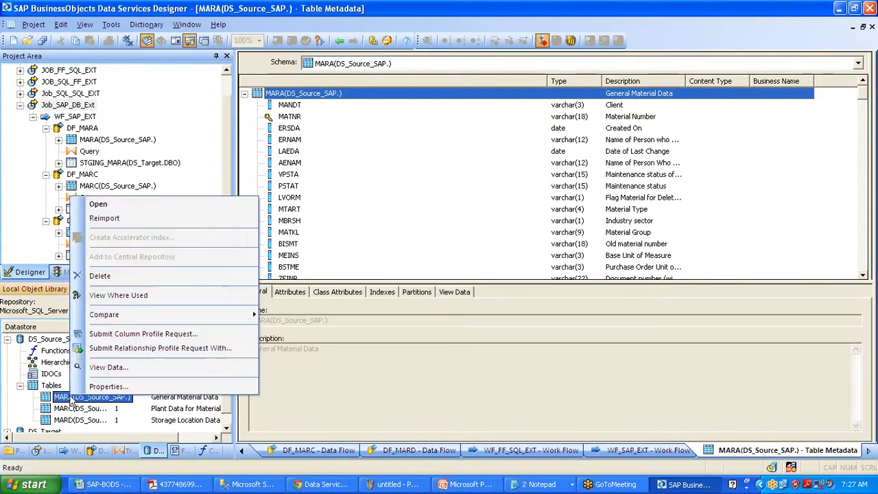
{"action": "left_click", "coordinate": [108, 367]}
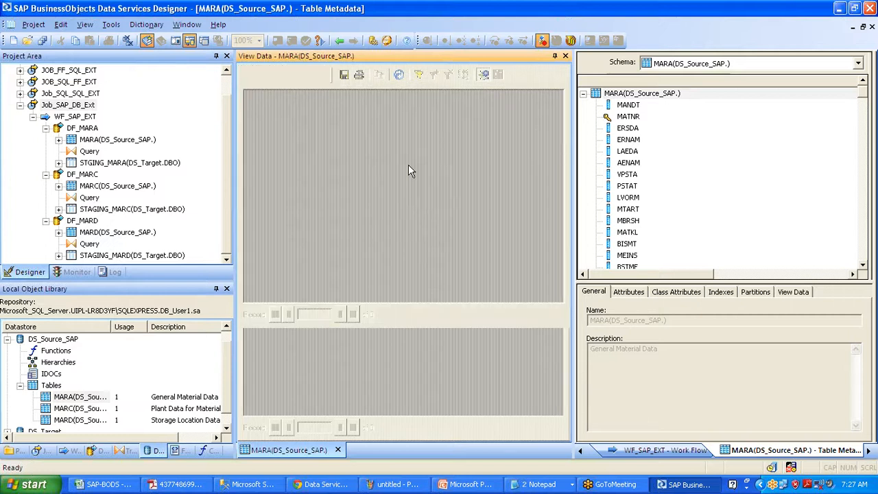
{"action": "left_click", "coordinate": [565, 56]}
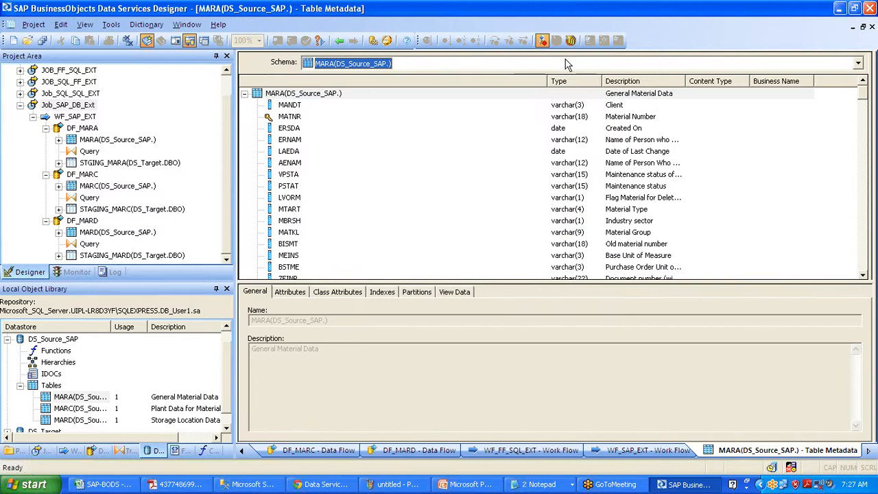
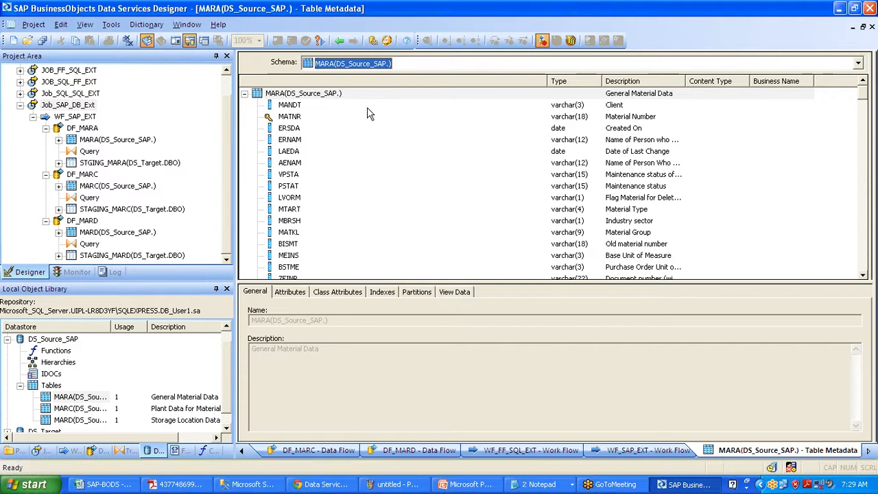
Inspect MARA's MANDT, MATNR and ERSDA columns, then go back to the Job_SAP_DB_Ext canvas
{"action": "left_click", "coordinate": [291, 107]}
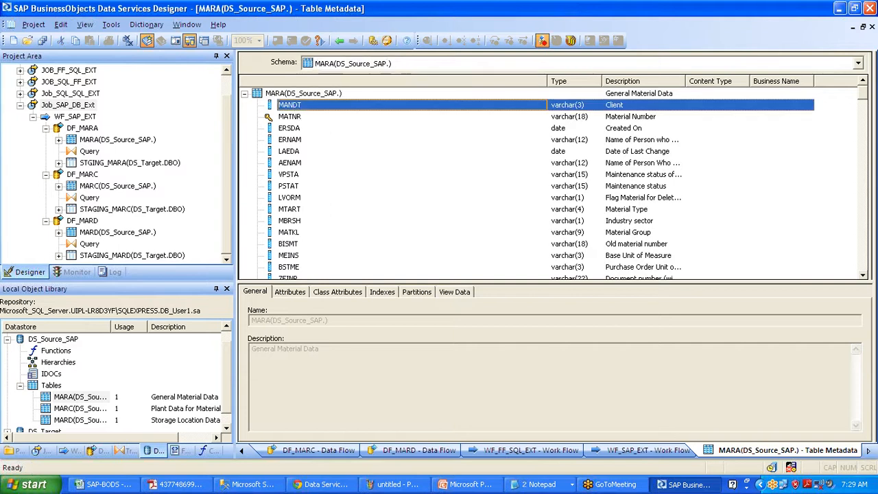
{"action": "left_click", "coordinate": [294, 116]}
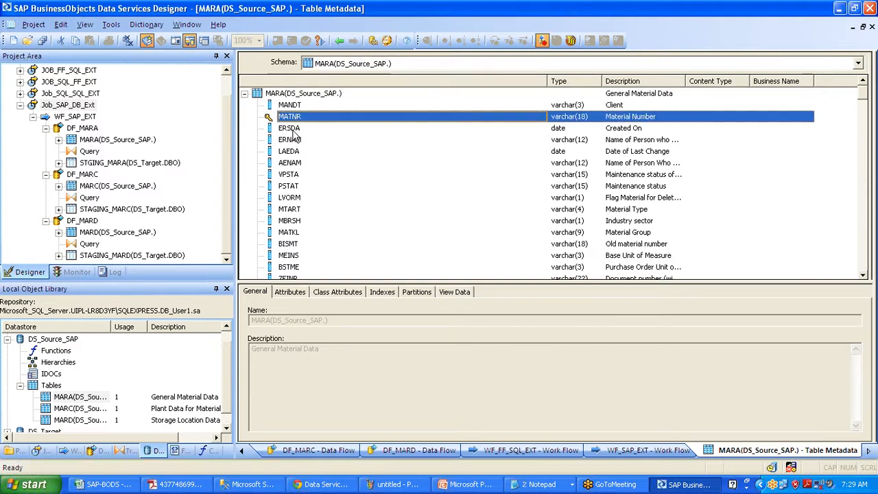
{"action": "left_click", "coordinate": [297, 128]}
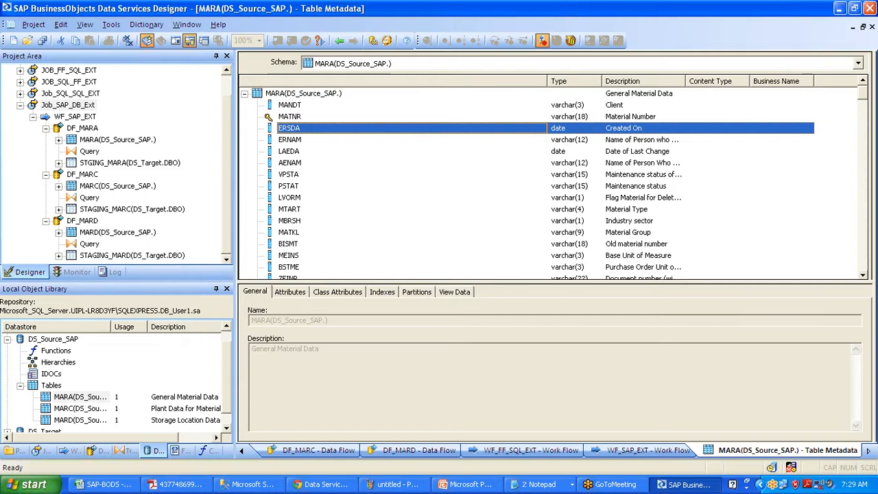
{"action": "left_click", "coordinate": [286, 106]}
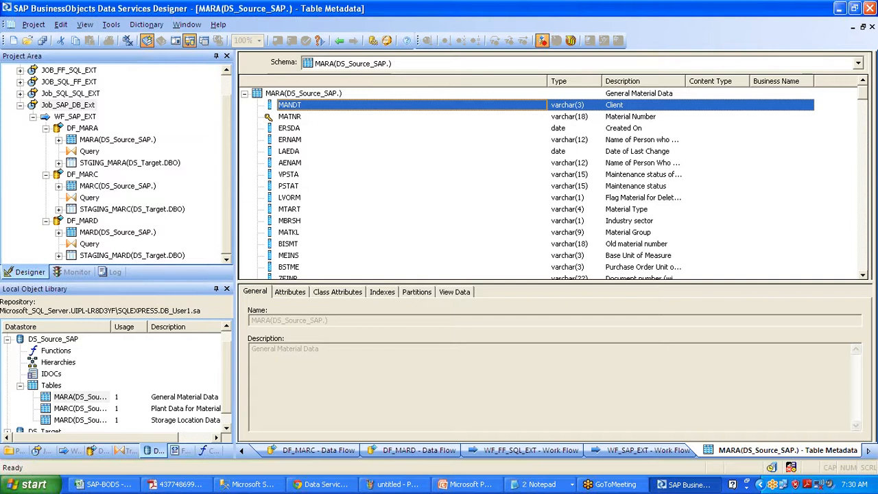
{"action": "left_click", "coordinate": [340, 46]}
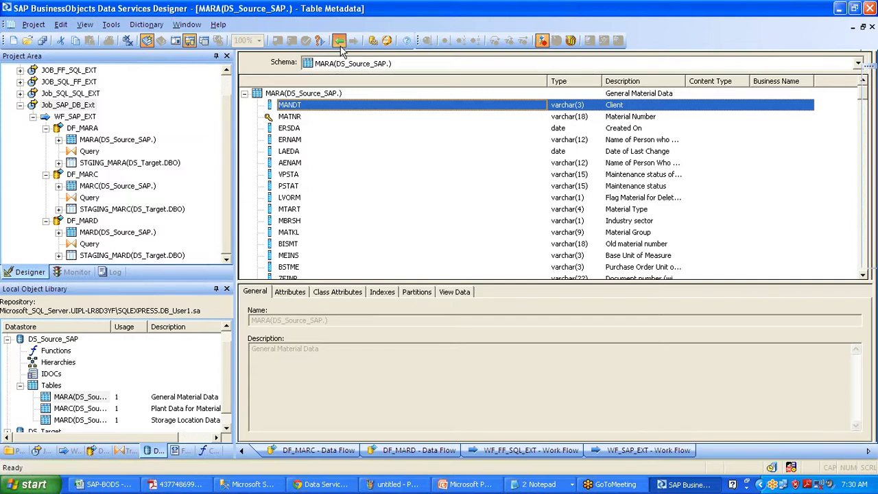
{"action": "left_click", "coordinate": [340, 43]}
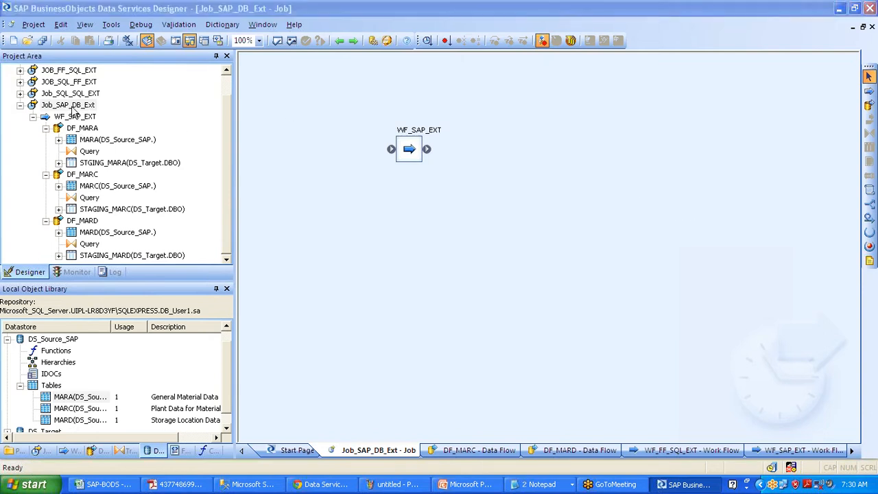
Execute Job_SAP_DB_Ext, saving all changes and accepting the default execution properties
{"action": "right_click", "coordinate": [71, 107]}
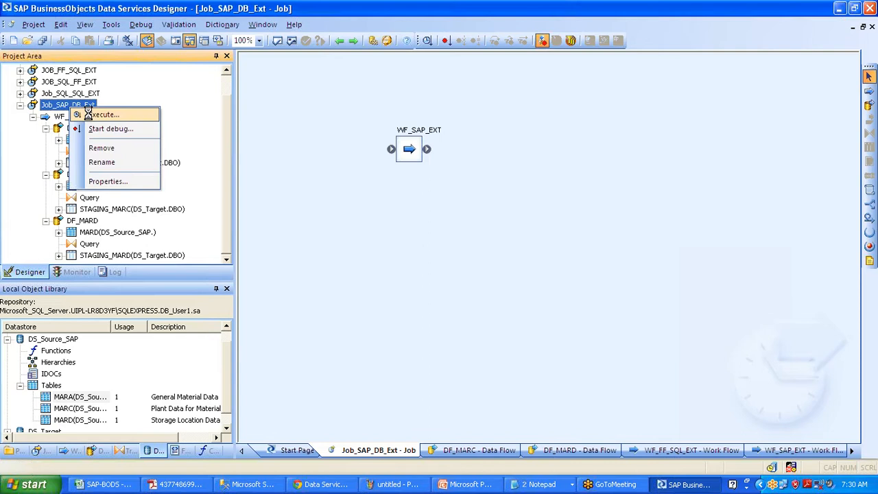
{"action": "left_click", "coordinate": [96, 113]}
{"action": "left_click", "coordinate": [362, 313]}
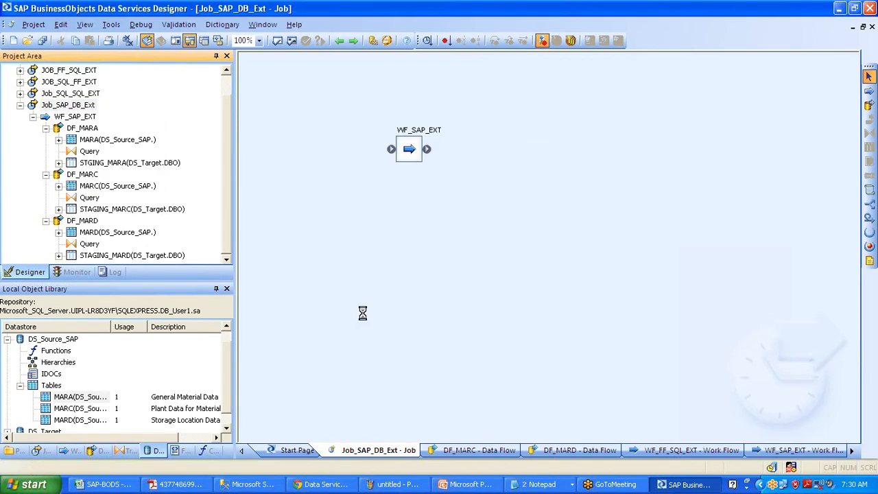
{"action": "left_click", "coordinate": [501, 393]}
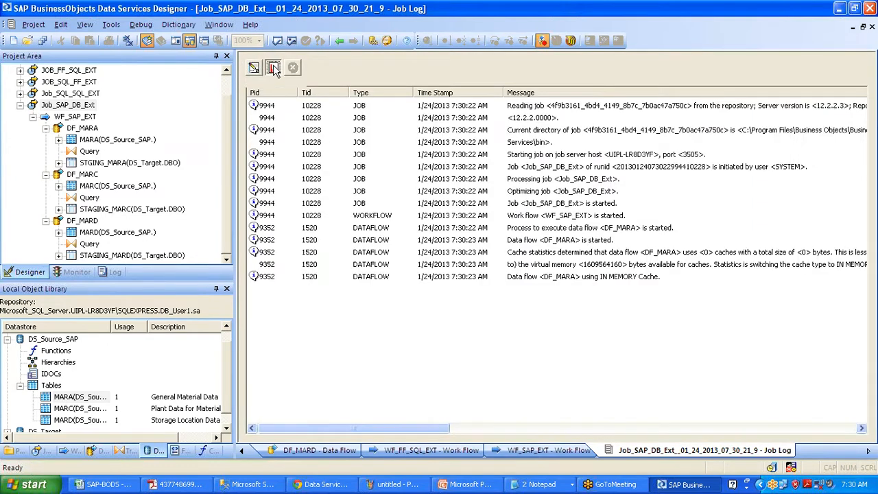
Compare monitor row counts for DF_MARA (16580), DF_MARC (22887) and DF_MARD (19453), then go back to the job
{"action": "left_click", "coordinate": [273, 68]}
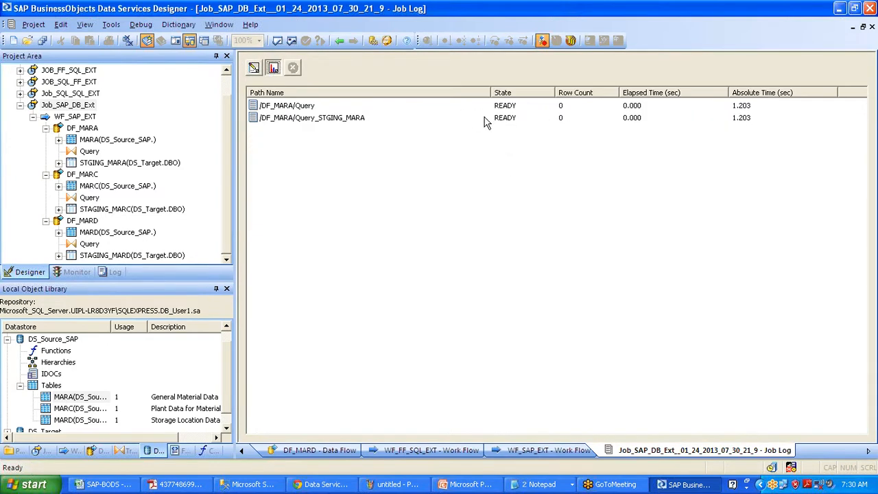
{"action": "left_click", "coordinate": [512, 111]}
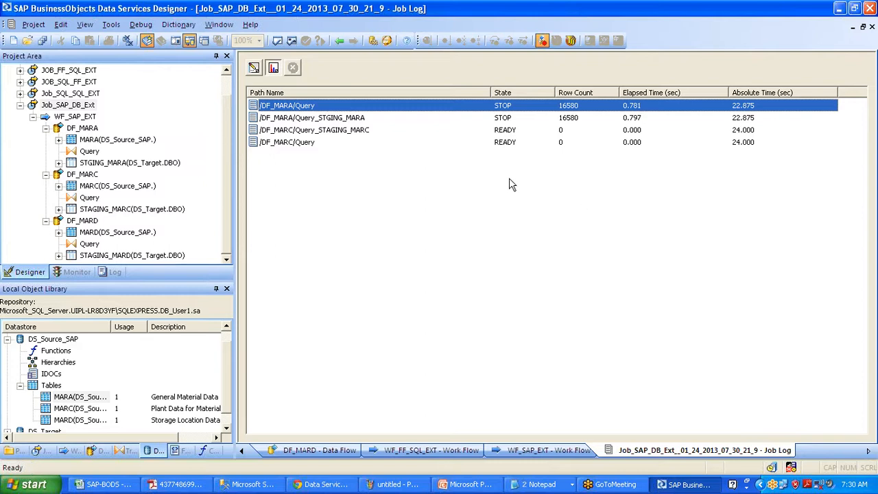
{"action": "left_click", "coordinate": [504, 134]}
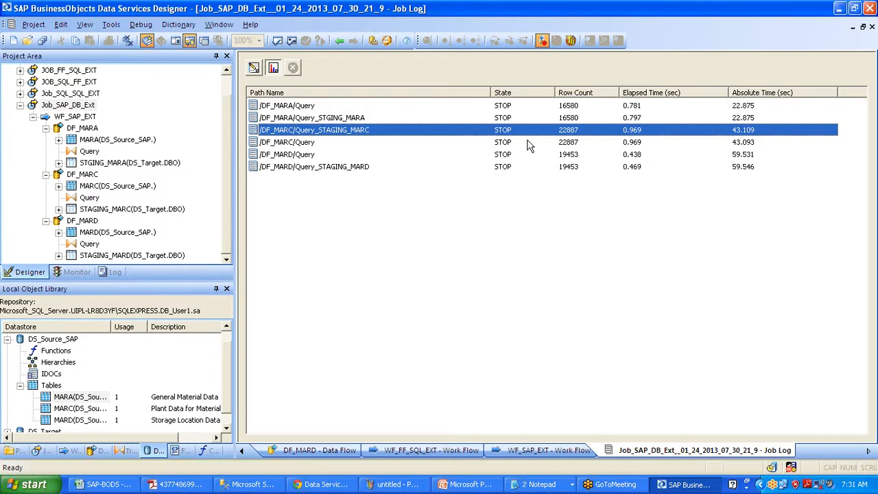
{"action": "left_click", "coordinate": [573, 153]}
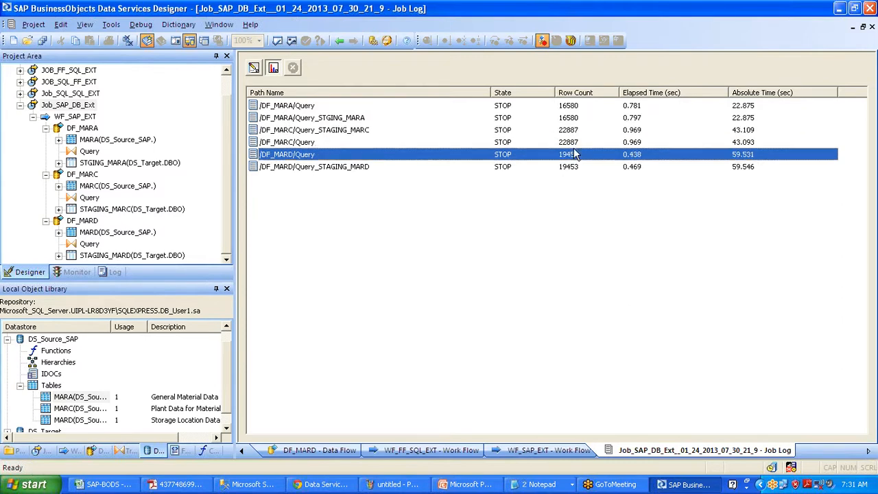
{"action": "left_click", "coordinate": [569, 107]}
{"action": "left_click", "coordinate": [571, 129]}
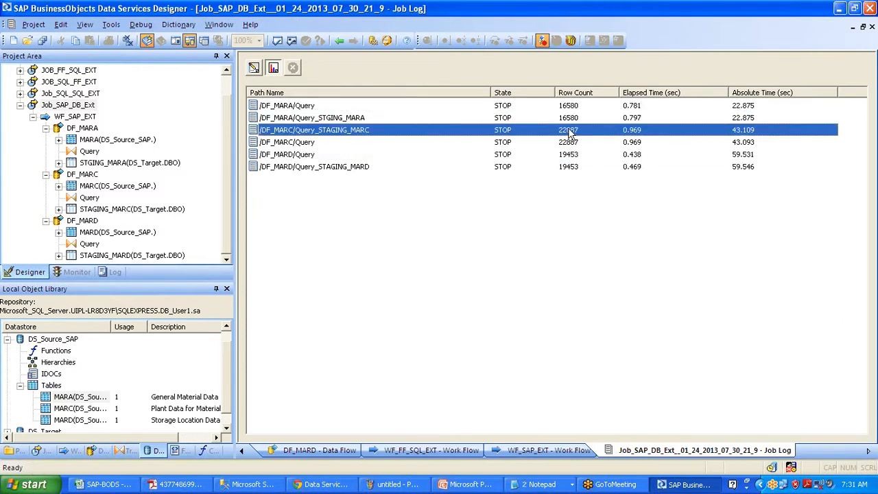
{"action": "left_click", "coordinate": [568, 155]}
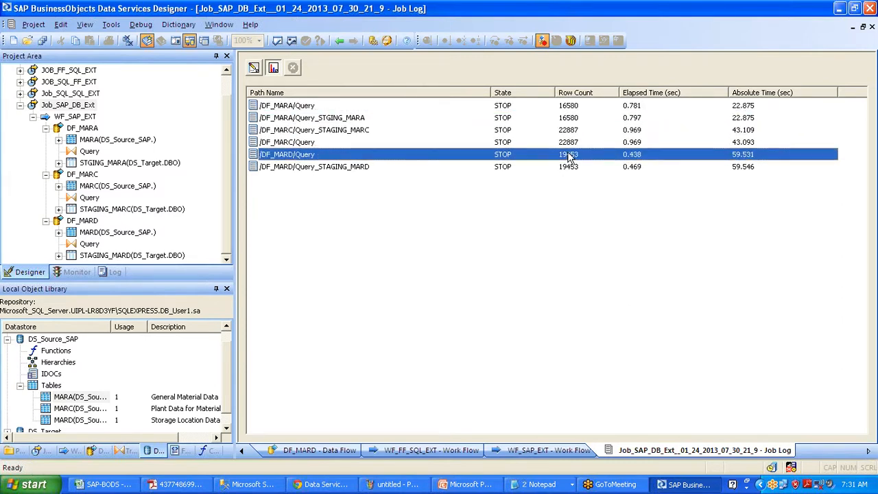
{"action": "left_click", "coordinate": [742, 168]}
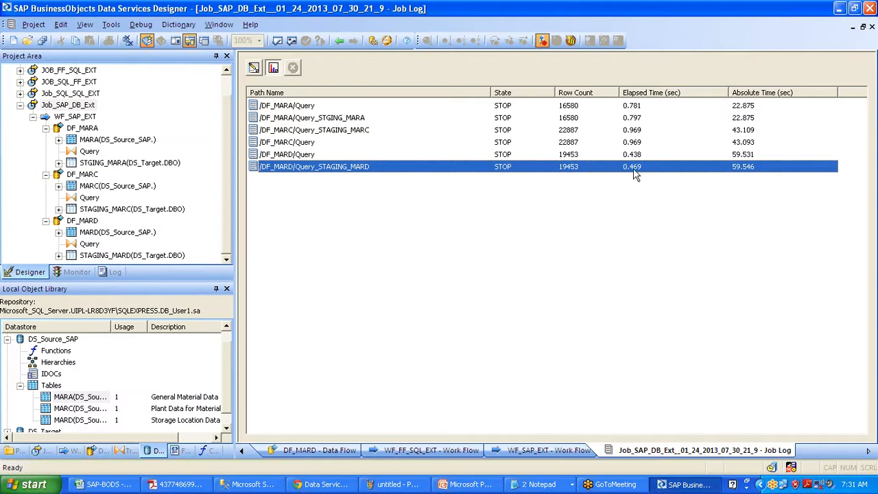
{"action": "left_click", "coordinate": [339, 41]}
{"action": "left_click", "coordinate": [339, 41]}
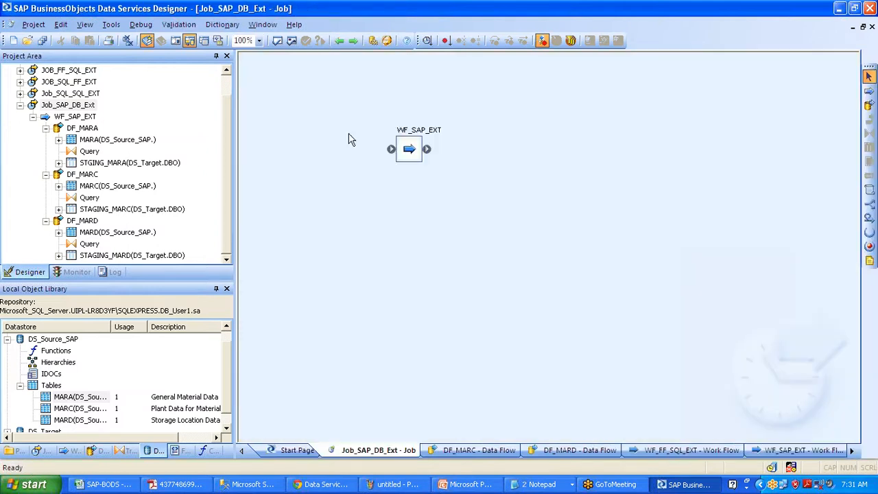
Open DF_MARA in WF_SAP_EXT and view STGING_MARA's loaded data and its 16580-record profile
{"action": "left_click", "coordinate": [798, 450]}
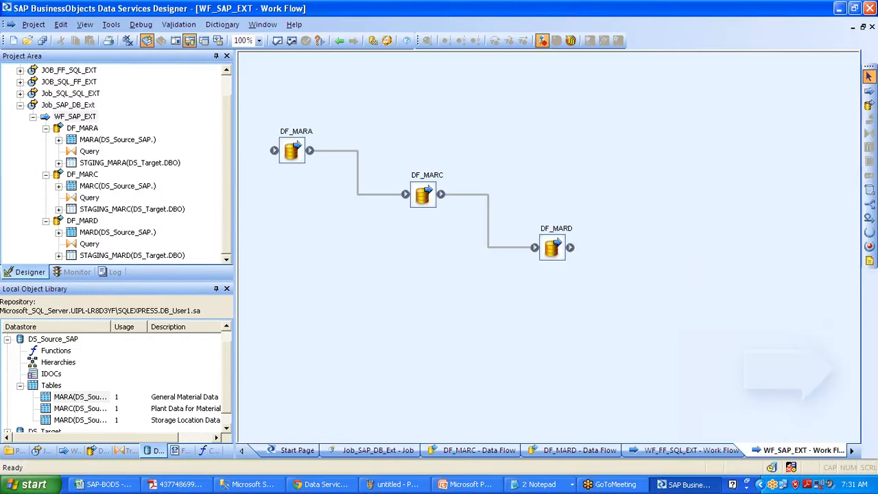
{"action": "left_click", "coordinate": [296, 132]}
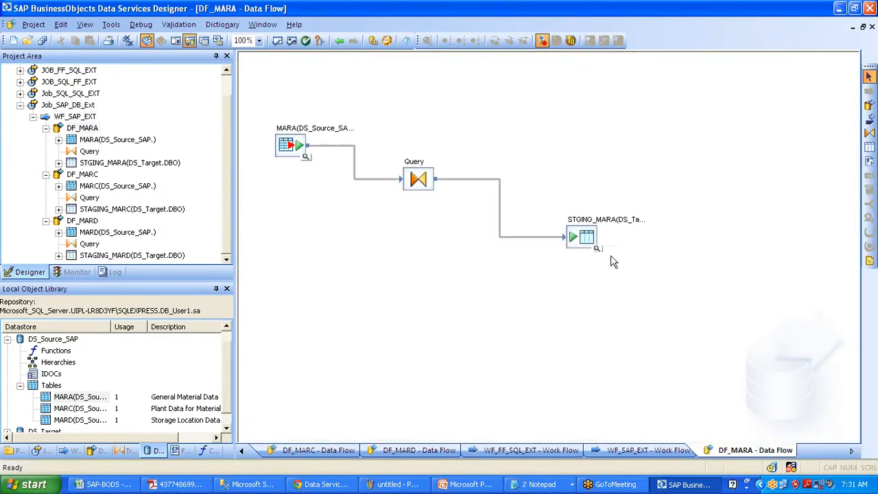
{"action": "left_click", "coordinate": [597, 249]}
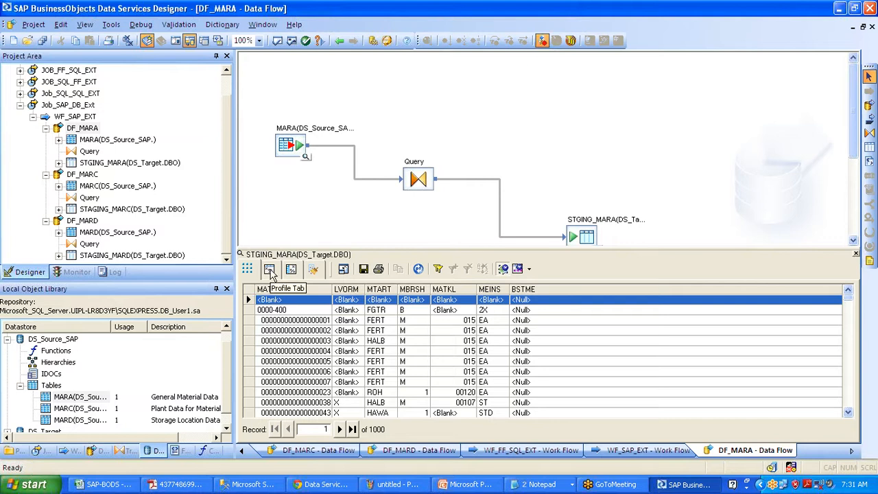
{"action": "left_click", "coordinate": [270, 270]}
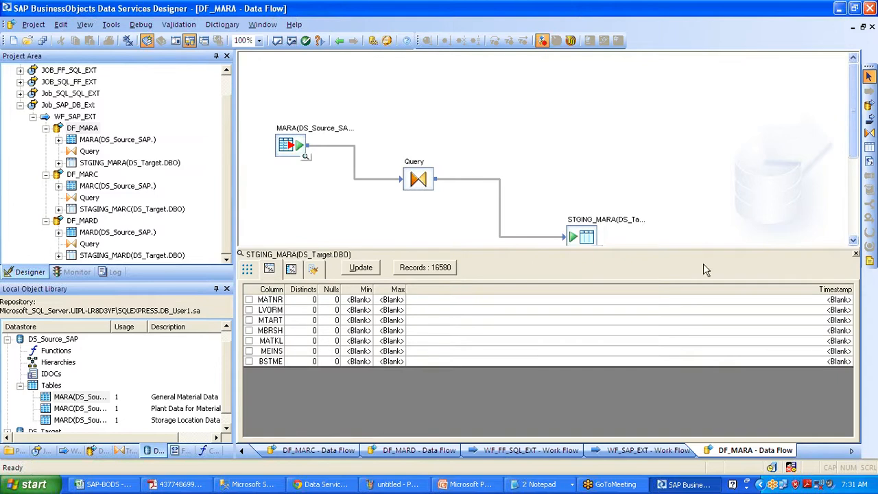
{"action": "left_click", "coordinate": [855, 253]}
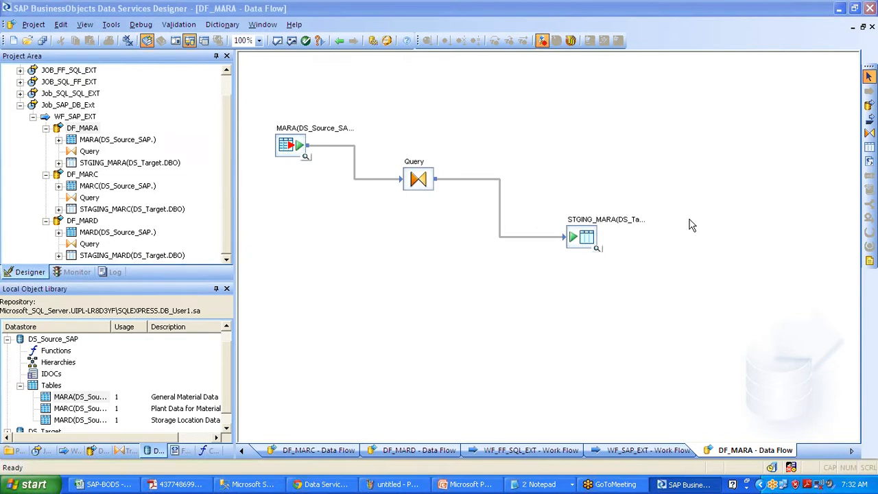
{"action": "left_click", "coordinate": [339, 41]}
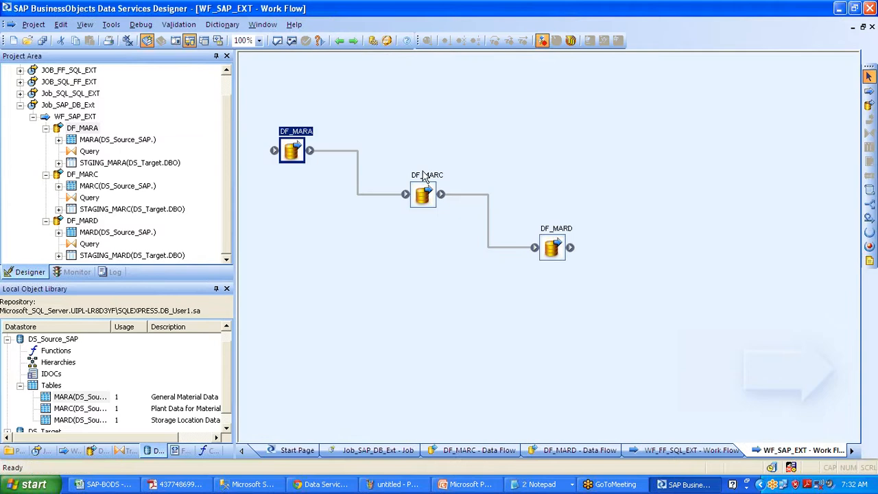
View the loaded rows of STAGING_MARC in DF_MARC and STAGING_MARD in DF_MARD
{"action": "double_click", "coordinate": [425, 178]}
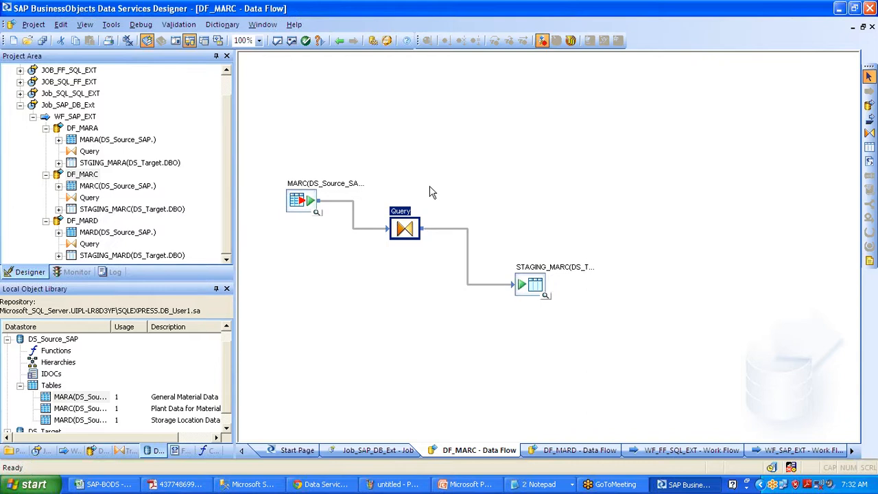
{"action": "left_click", "coordinate": [545, 295]}
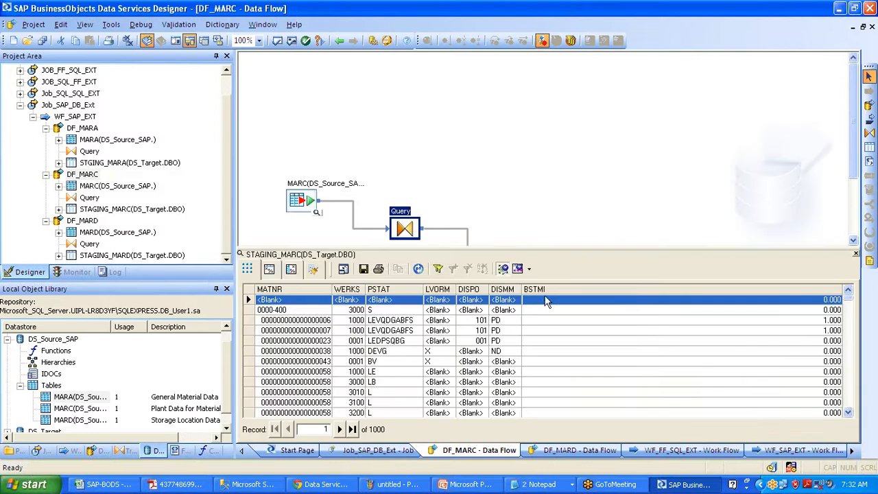
{"action": "left_click", "coordinate": [853, 253]}
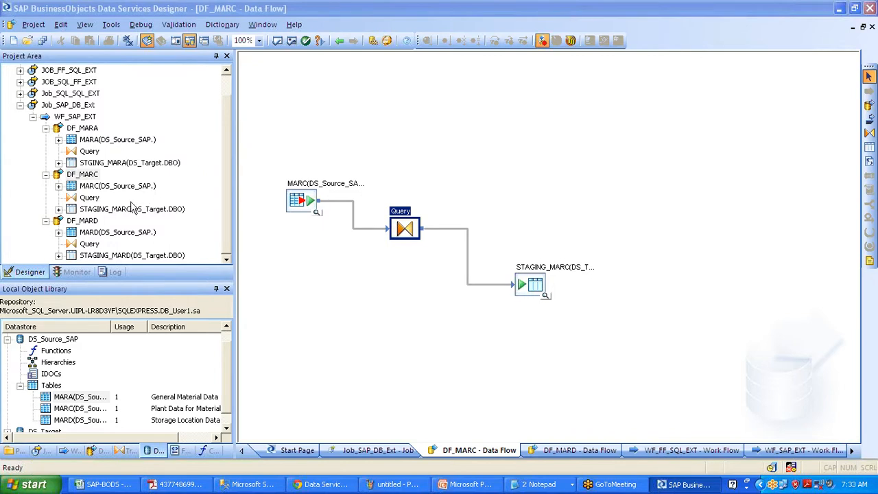
{"action": "left_click", "coordinate": [83, 220]}
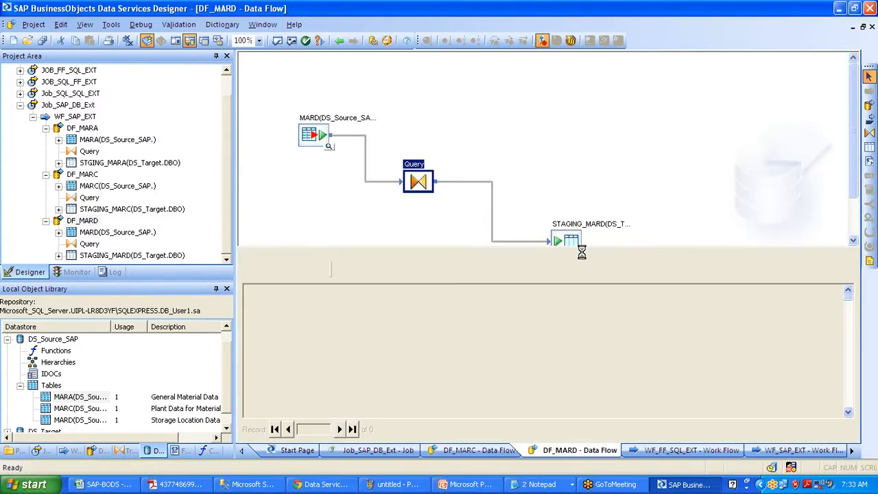
{"action": "left_click", "coordinate": [855, 254]}
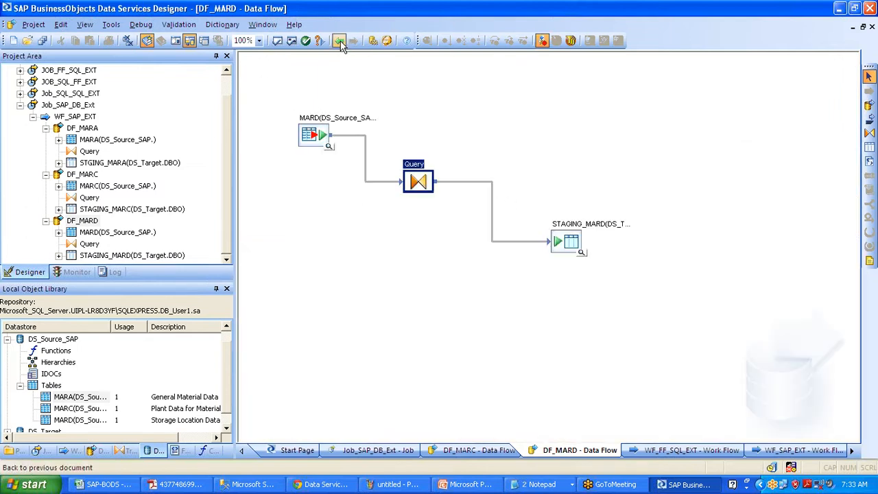
{"action": "left_click", "coordinate": [76, 106]}
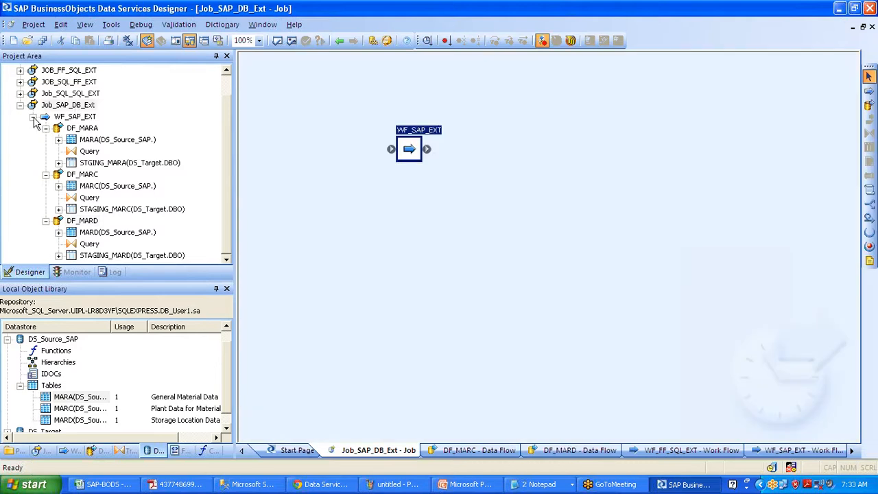
Collapse the WF_SAP_EXT branch under Job_SAP_DB_Ext in the Project Area
{"action": "left_click", "coordinate": [33, 116]}
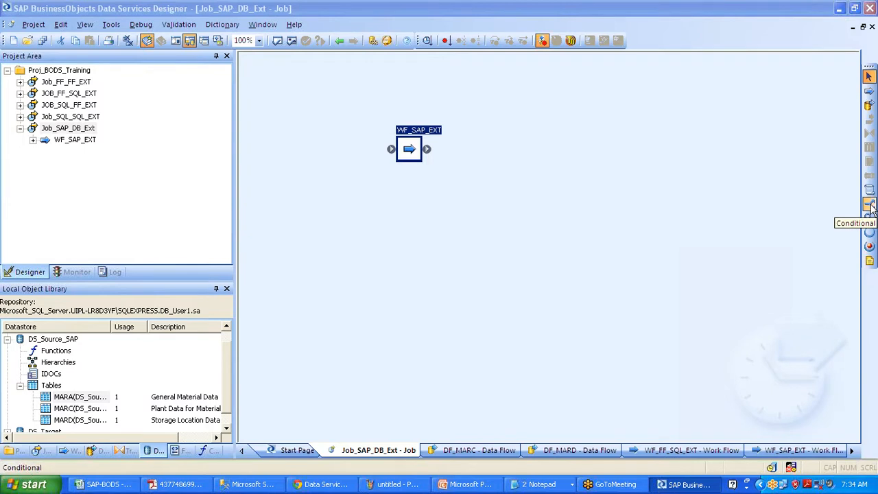
Place a conditional on the Job_SAP_DB_Ext canvas, keeping the default name Conditional2701
{"action": "left_click", "coordinate": [869, 206]}
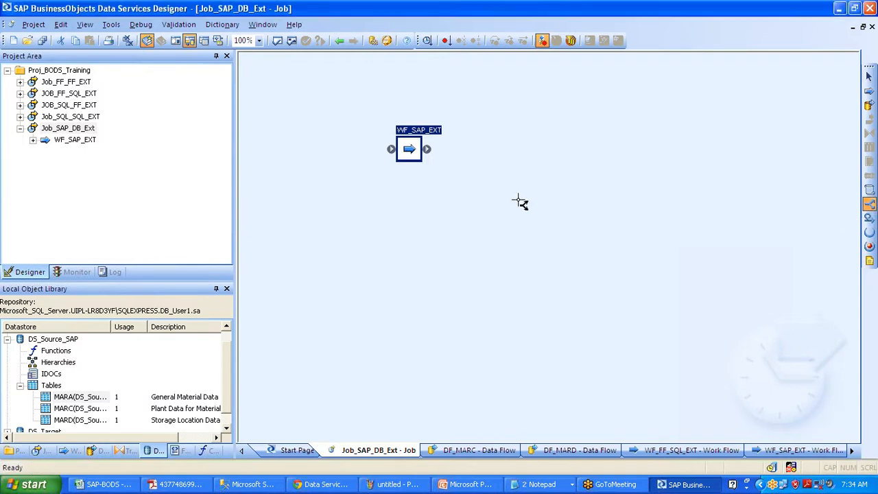
{"action": "left_click", "coordinate": [519, 203]}
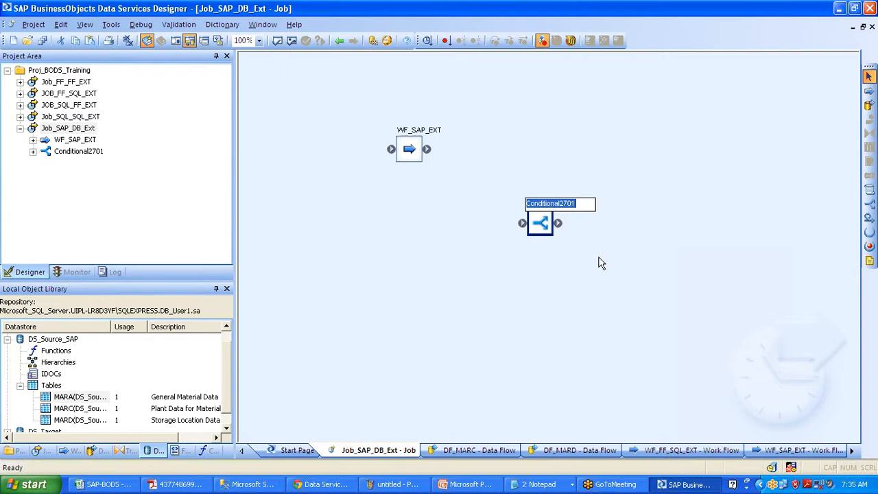
{"action": "left_click", "coordinate": [868, 262]}
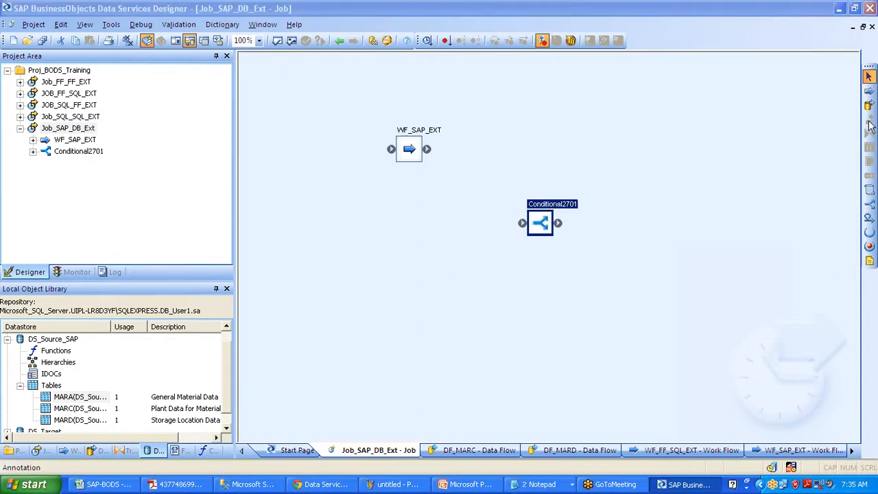
Delete the Conditional2701 object from the Job_SAP_DB_Ext canvas
{"action": "left_click", "coordinate": [868, 191]}
{"action": "key", "text": "Delete"}
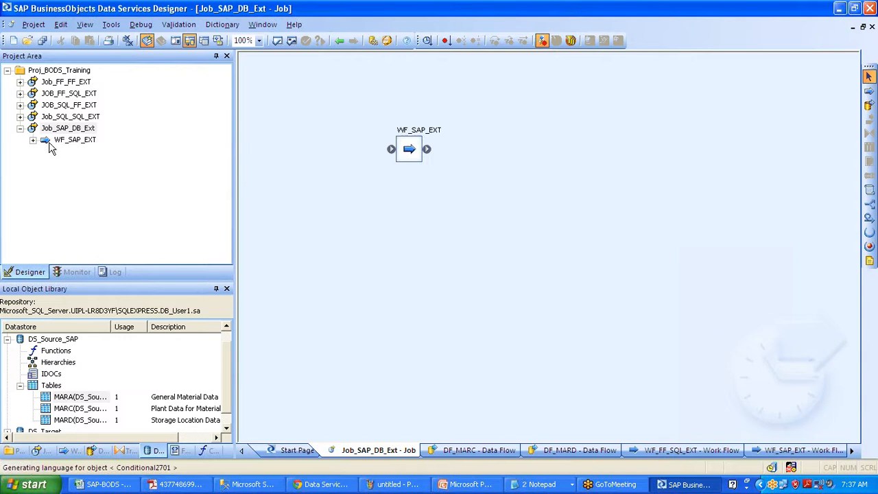
Collapse Job_SAP_DB_Ext in the project tree and show the library's Data Flows list
{"action": "left_click", "coordinate": [20, 129]}
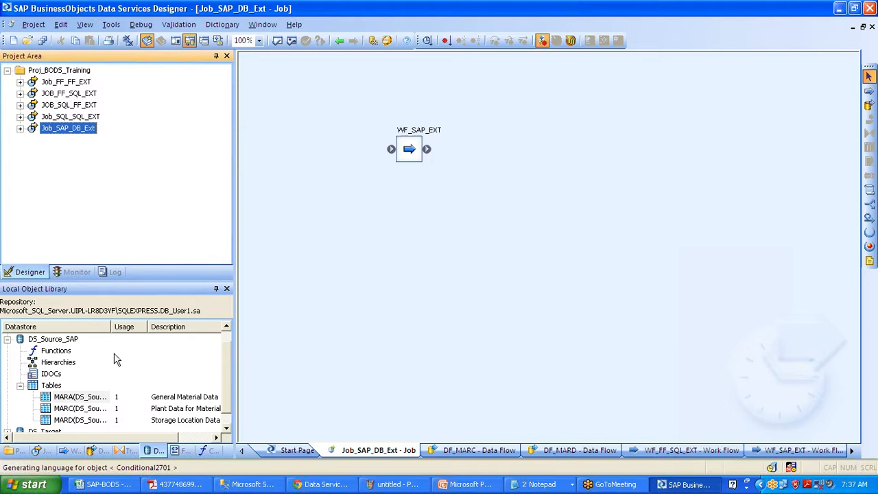
{"action": "left_click", "coordinate": [101, 452]}
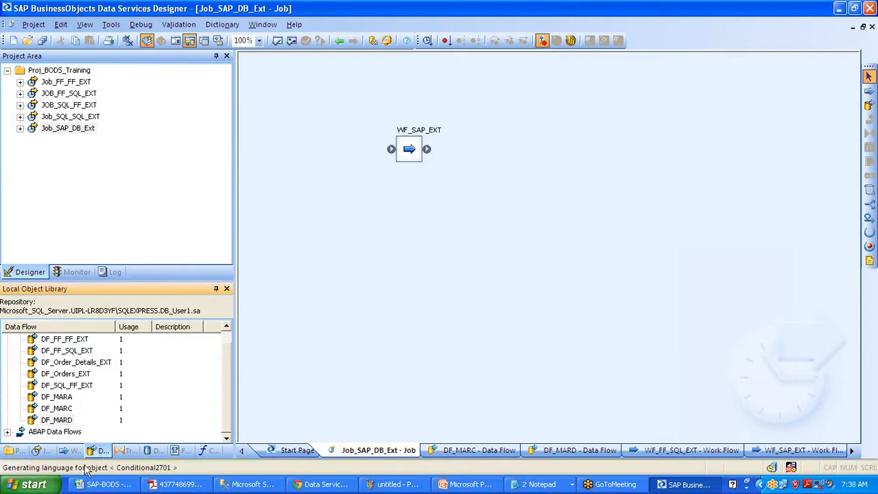
Browse the Work Flows and Datastores lists, collapsing DS_Source_SAP and selecting DS_Target
{"action": "left_click", "coordinate": [51, 410]}
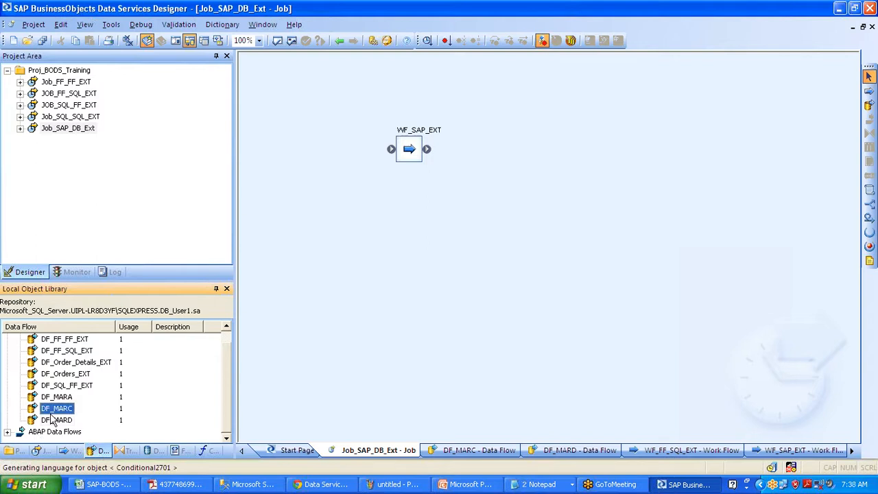
{"action": "left_click", "coordinate": [68, 451]}
{"action": "left_click", "coordinate": [38, 363]}
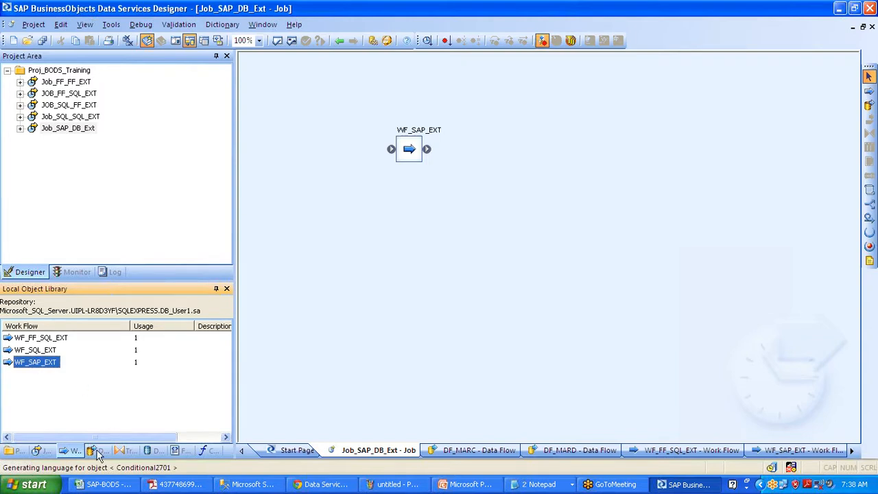
{"action": "left_click", "coordinate": [153, 451]}
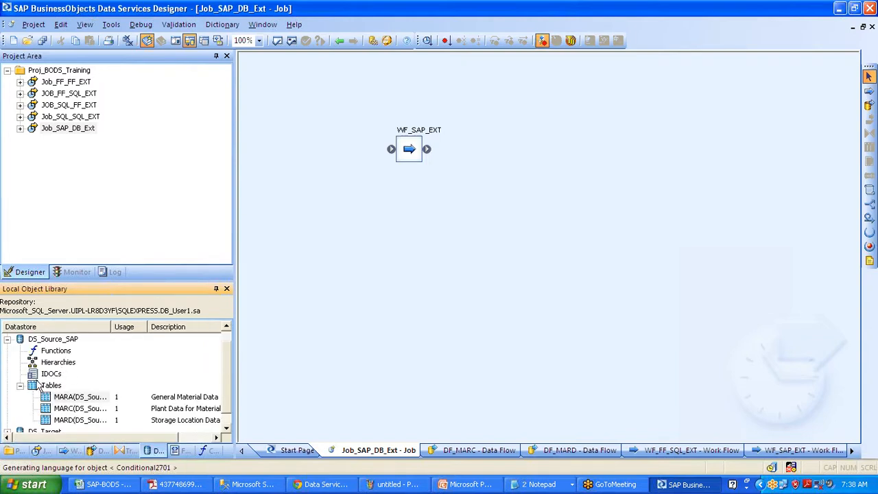
{"action": "left_click", "coordinate": [21, 387]}
{"action": "left_click", "coordinate": [6, 350]}
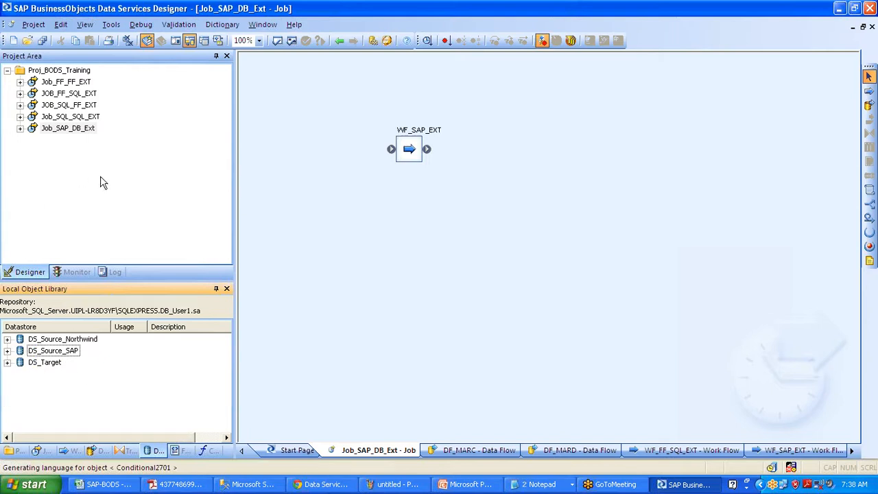
{"action": "left_click", "coordinate": [60, 366]}
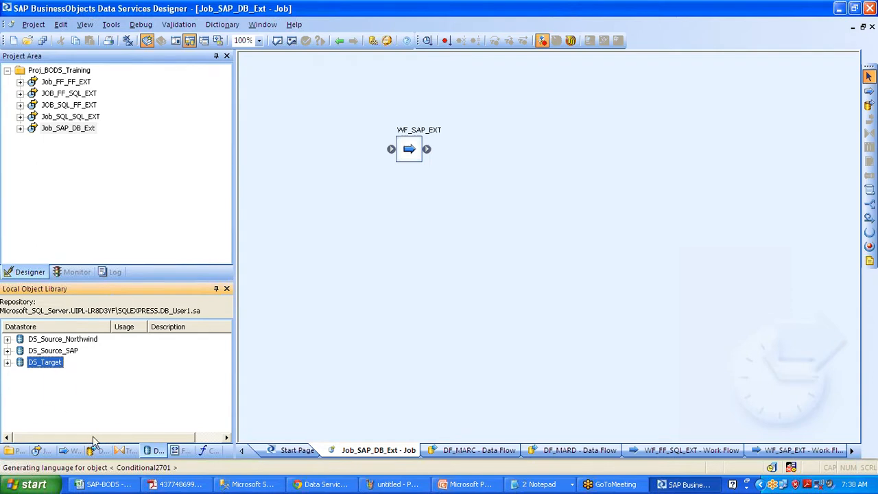
Drag DF_MARA from the Data Flows list onto the job canvas, then delete it again
{"action": "left_click", "coordinate": [102, 450]}
{"action": "left_click", "coordinate": [47, 409]}
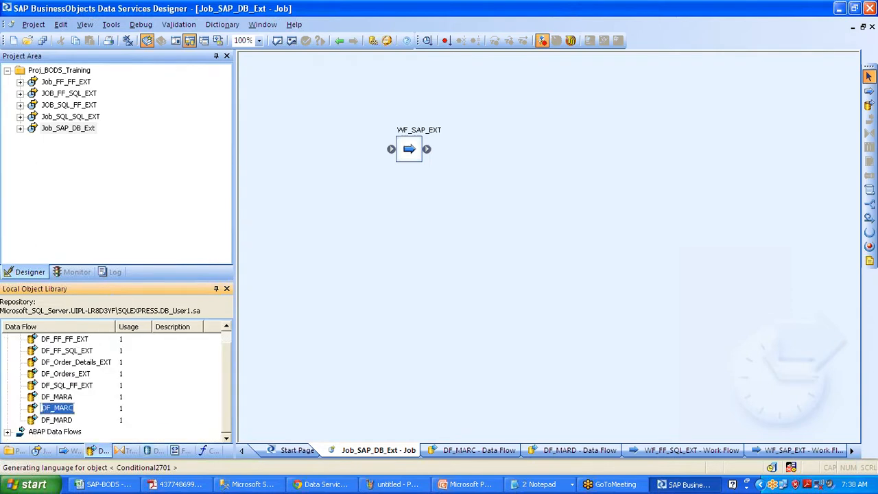
{"action": "left_click", "coordinate": [48, 409]}
{"action": "left_click_drag", "start_coordinate": [57, 396], "coordinate": [494, 225]}
{"action": "left_click", "coordinate": [503, 232]}
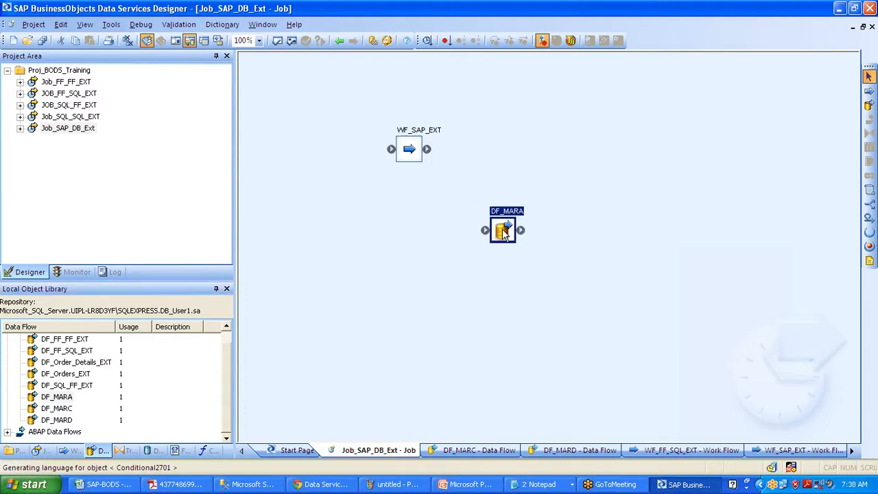
{"action": "key", "text": "Delete"}
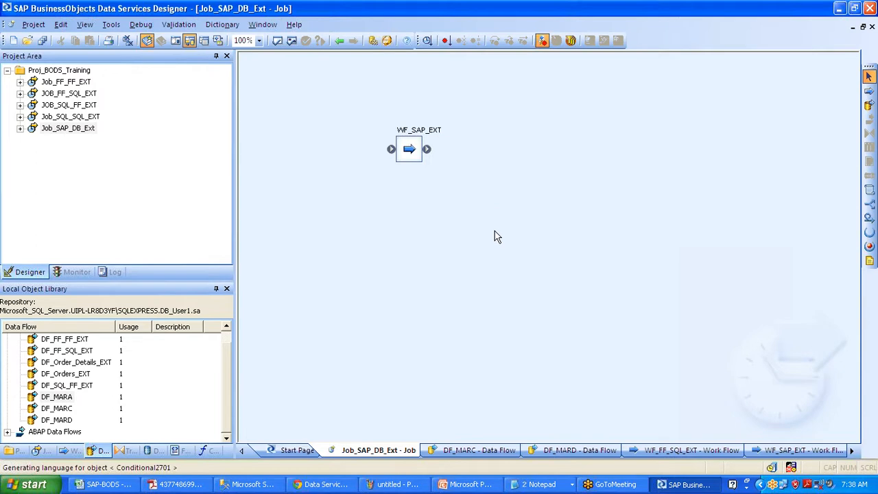
Browse the Work Flows and Formats lists, ending on the Custom Functions list
{"action": "left_click", "coordinate": [68, 452]}
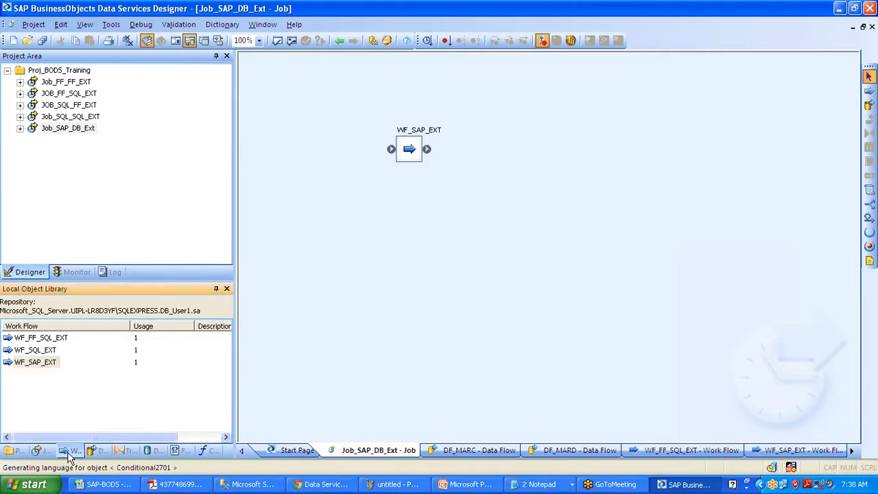
{"action": "left_click", "coordinate": [183, 450]}
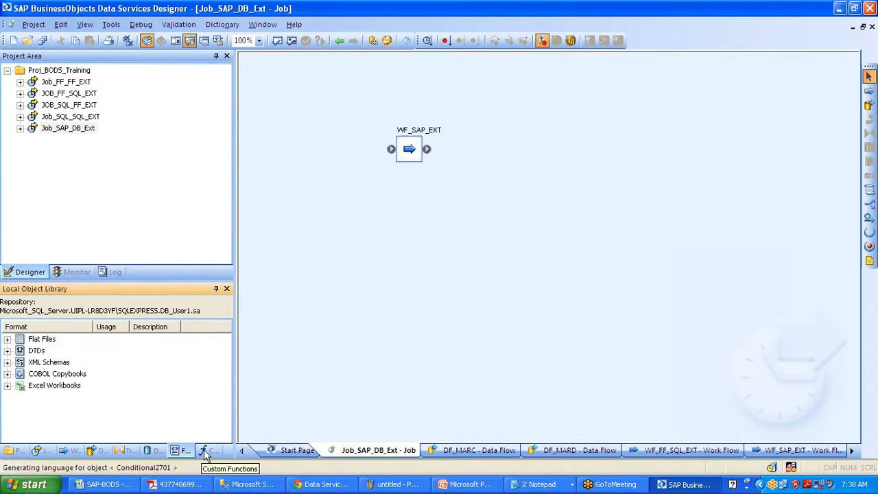
{"action": "left_click", "coordinate": [204, 451]}
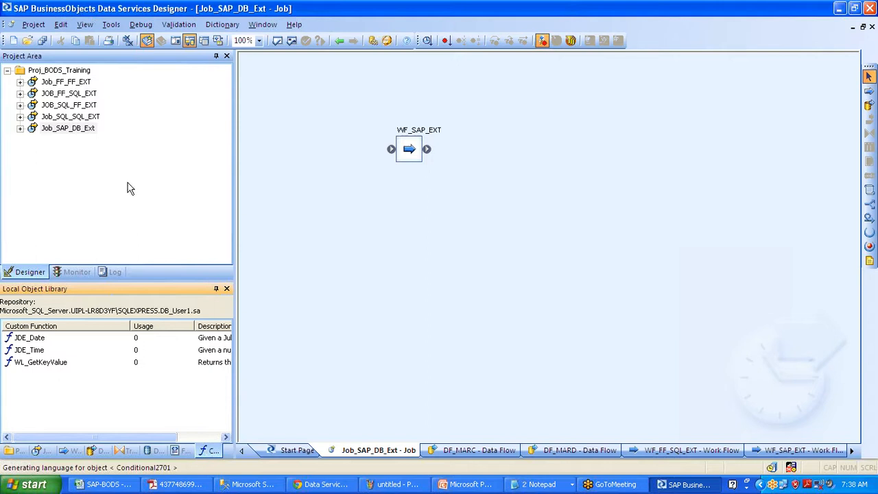
Add a new batch job named Job_Cond_Scr_GV under the Proj_BODS_Training project
{"action": "left_click", "coordinate": [77, 71]}
{"action": "right_click", "coordinate": [77, 73]}
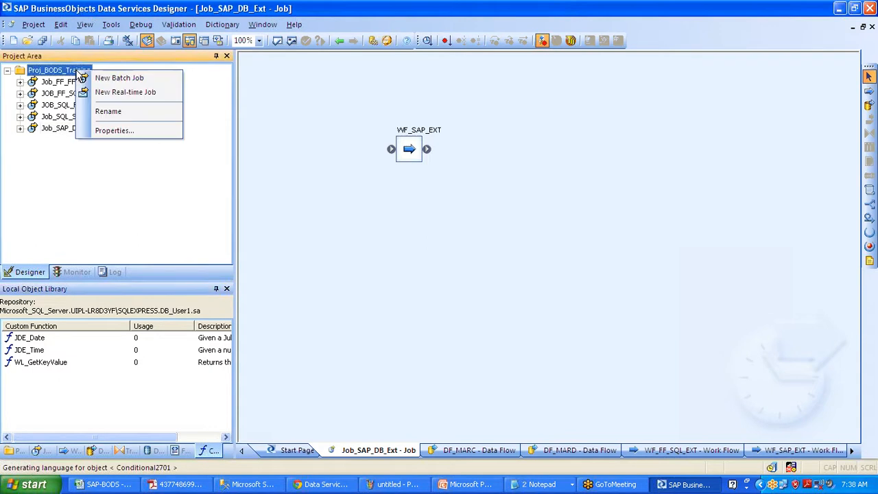
{"action": "left_click", "coordinate": [95, 83]}
{"action": "type", "text": "Jo"}
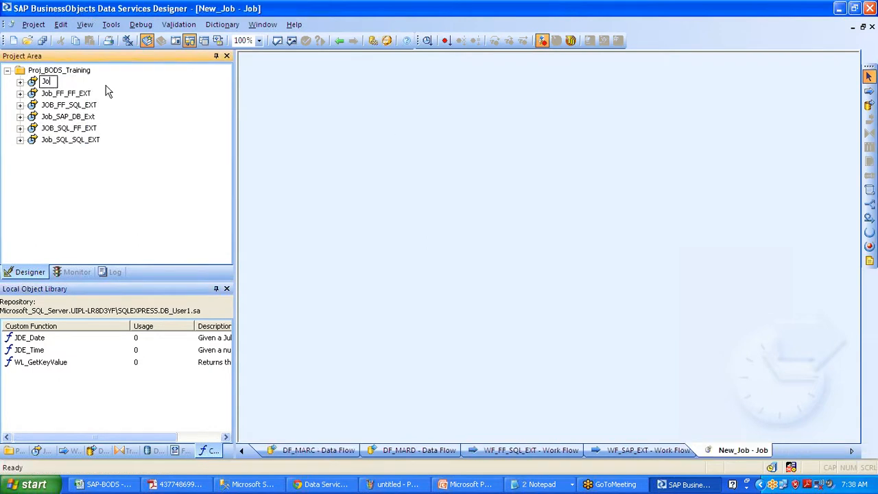
{"action": "type", "text": "b_Cond_Scr_GV"}
{"action": "key", "text": "Return"}
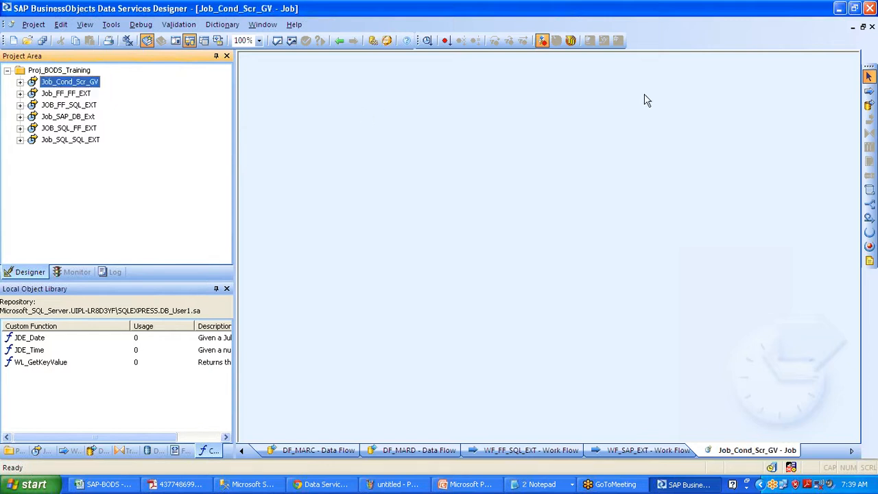
Place a script object named SCR_Initial in the job workspace
{"action": "left_click", "coordinate": [869, 104]}
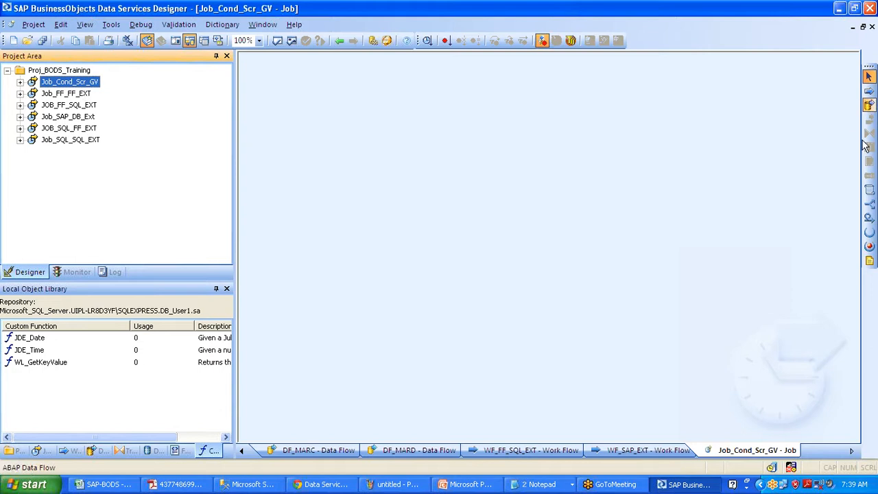
{"action": "left_click", "coordinate": [869, 191]}
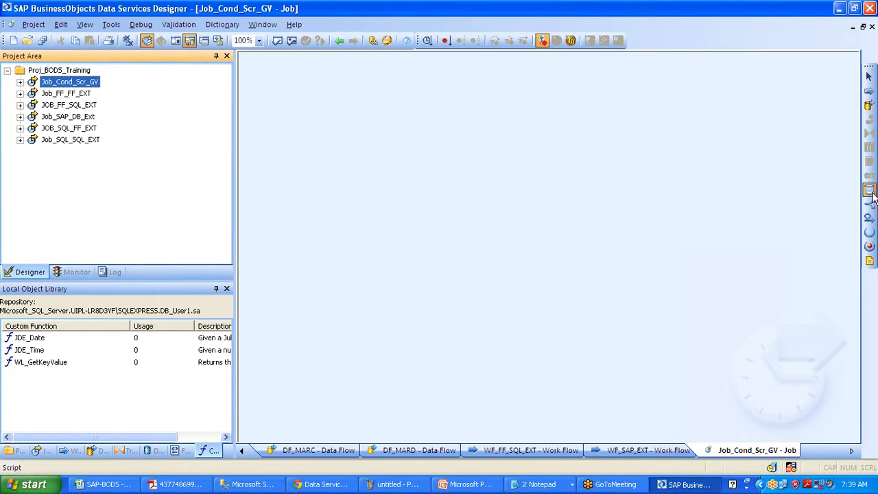
{"action": "left_click", "coordinate": [288, 101]}
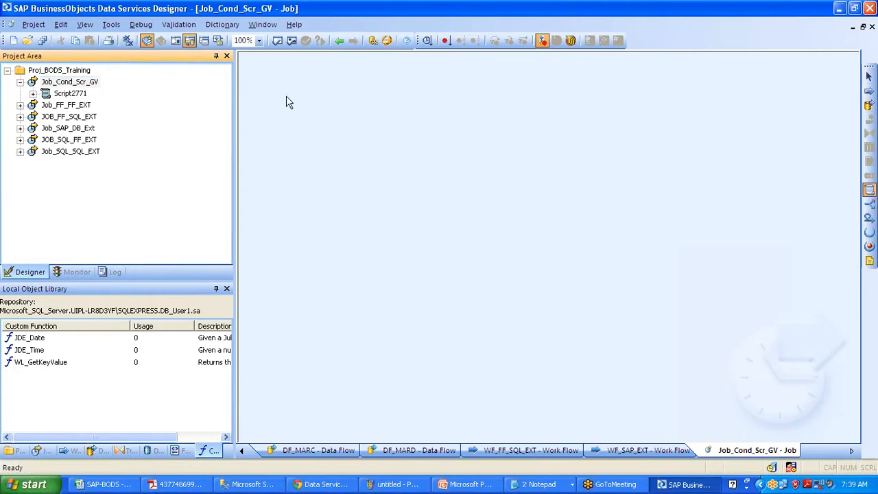
{"action": "type", "text": "SCR"}
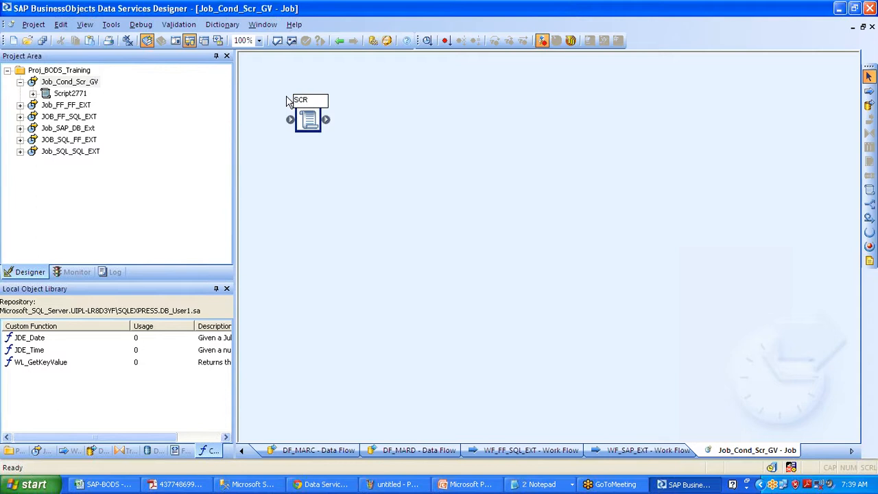
{"action": "type", "text": "_Initial"}
{"action": "left_click", "coordinate": [424, 107]}
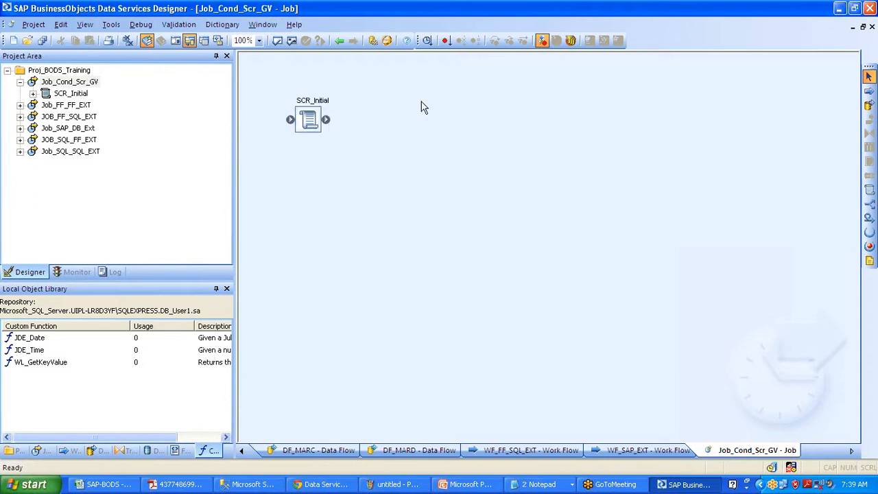
Add three conditionals below the script named COND_MARA, COND_MARC and COND_MARD
{"action": "left_click", "coordinate": [867, 194]}
{"action": "left_click", "coordinate": [377, 161]}
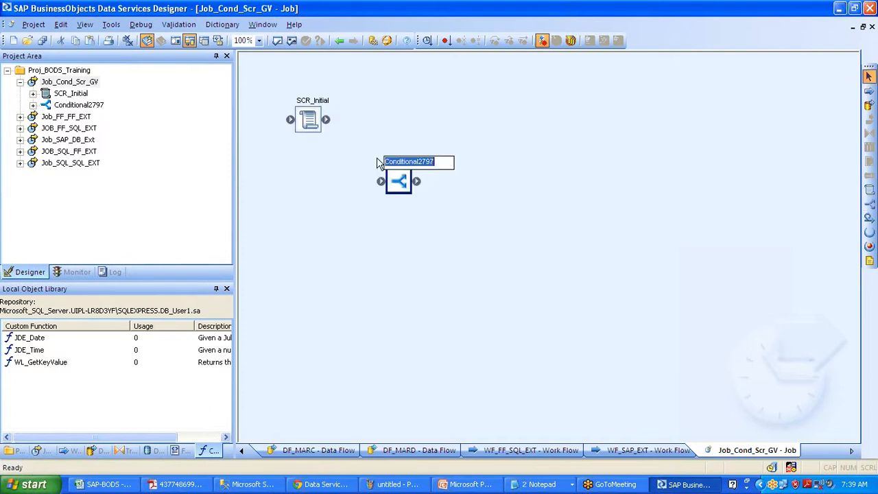
{"action": "type", "text": "COND"}
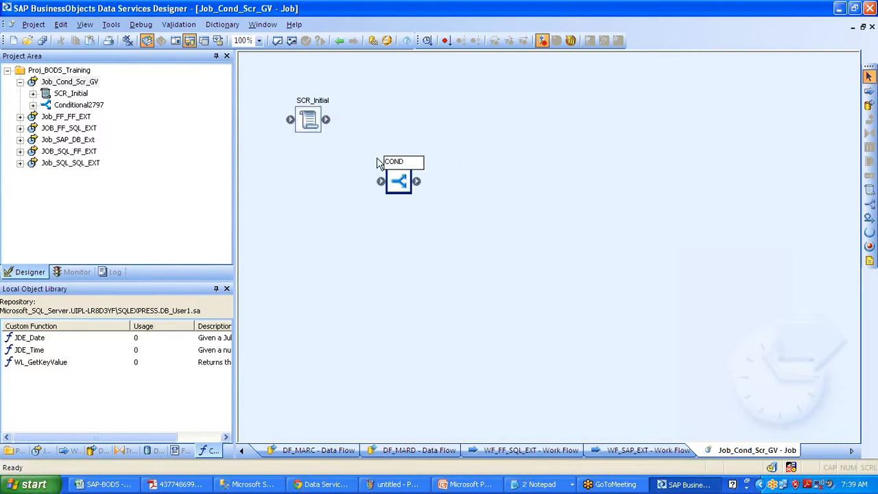
{"action": "type", "text": "_MARA"}
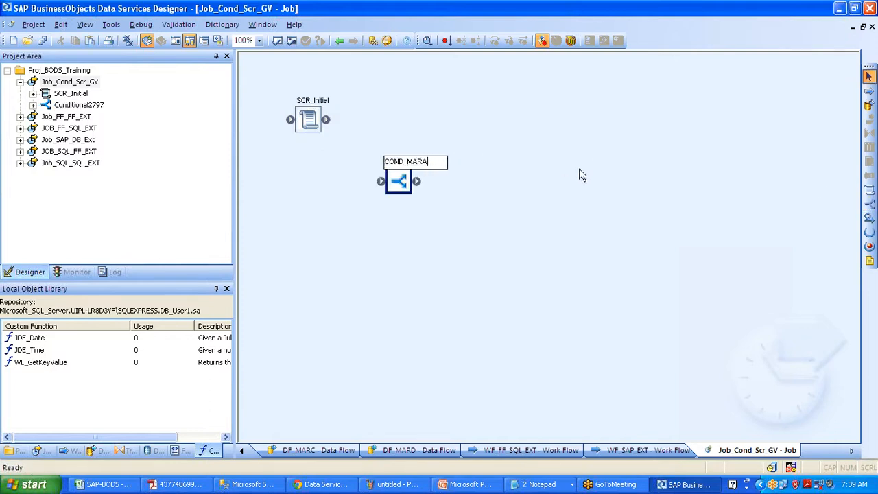
{"action": "left_click", "coordinate": [580, 172]}
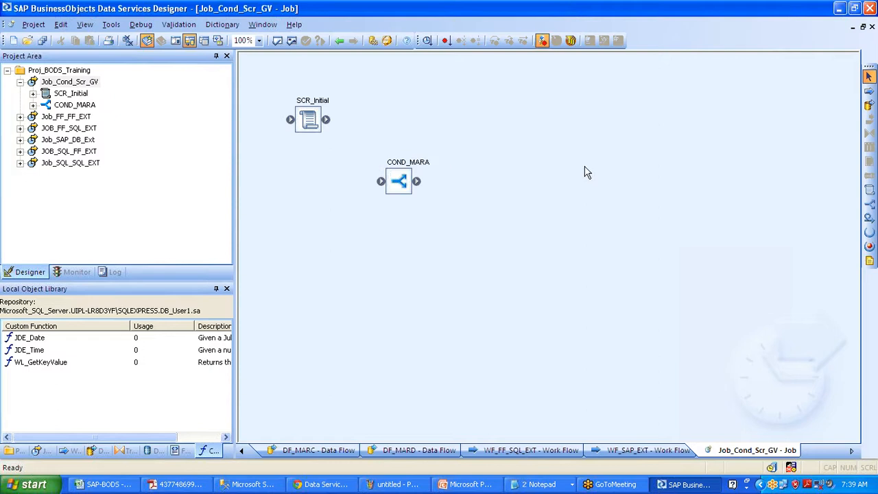
{"action": "left_click", "coordinate": [869, 206]}
{"action": "left_click", "coordinate": [437, 221]}
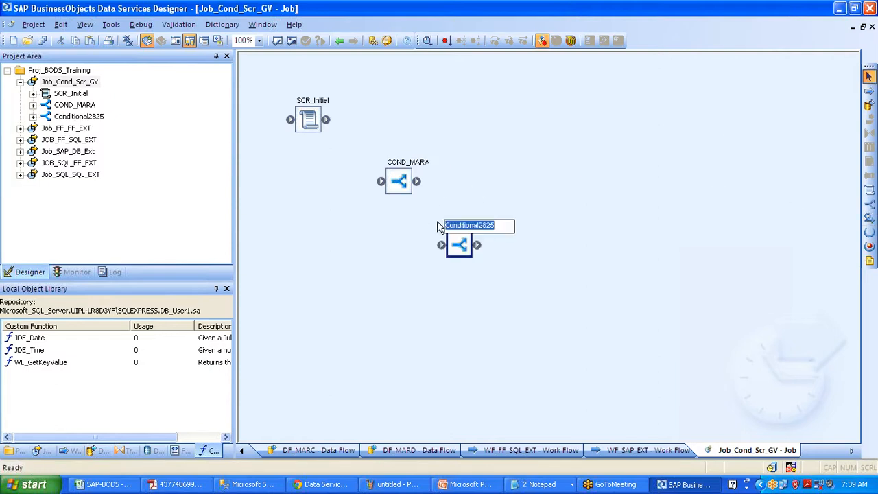
{"action": "type", "text": "COND_"}
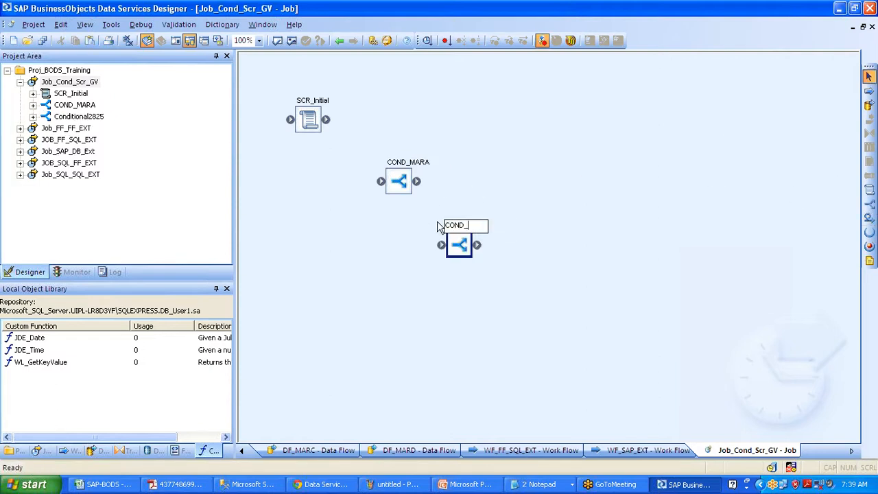
{"action": "type", "text": "MARC"}
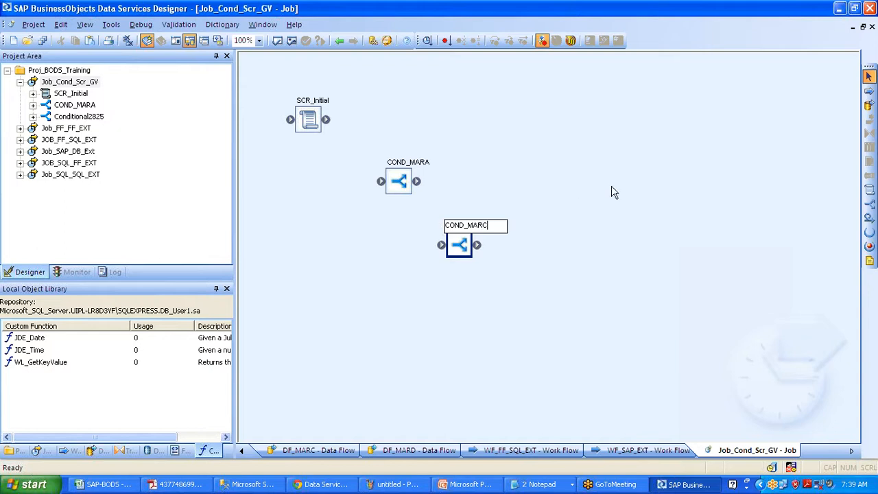
{"action": "left_click", "coordinate": [611, 192]}
{"action": "left_click", "coordinate": [869, 204]}
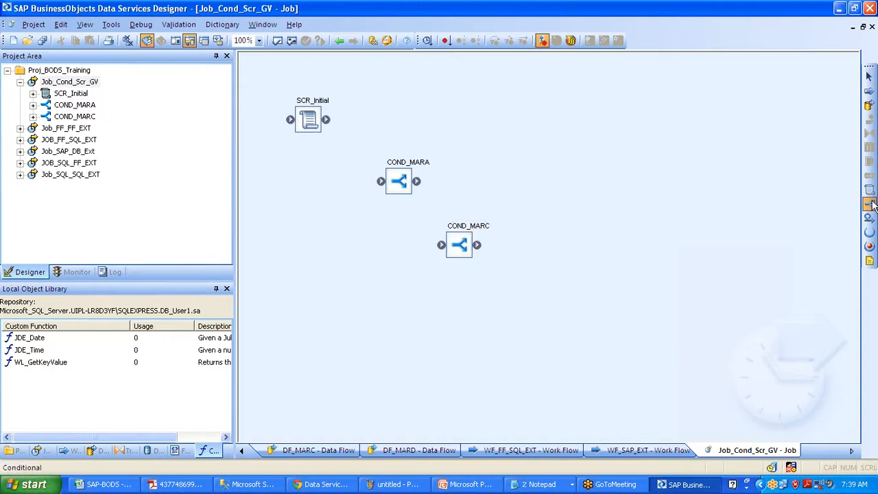
{"action": "left_click", "coordinate": [525, 298]}
{"action": "type", "text": "C"}
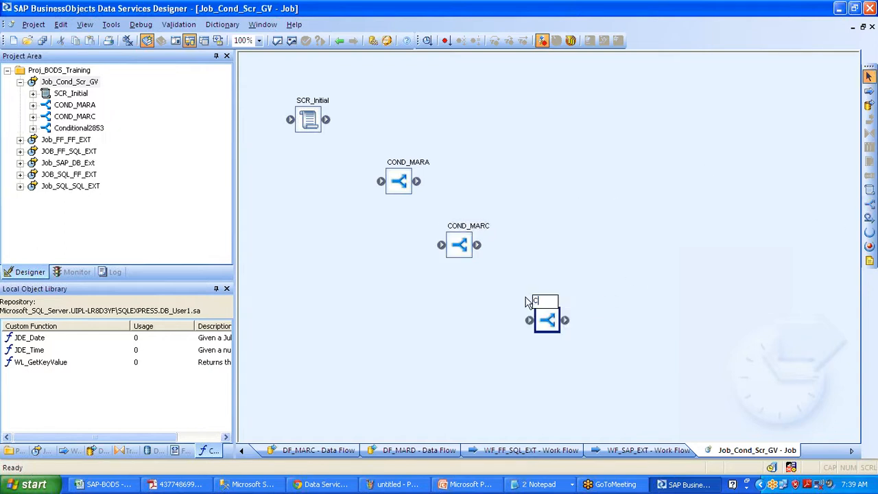
{"action": "type", "text": "OND_MARD"}
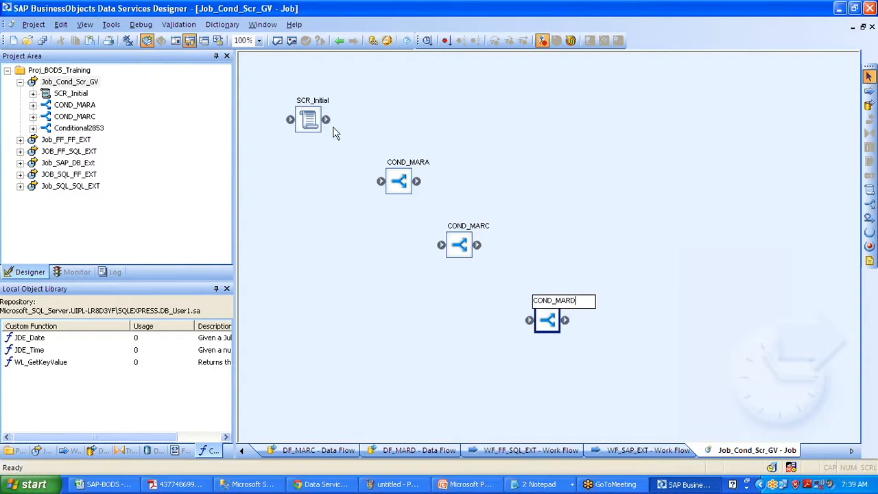
{"action": "key", "text": "Return"}
Link SCR_Initial to COND_MARA, reposition the script, and select each conditional in turn
{"action": "left_click_drag", "start_coordinate": [325, 120], "coordinate": [544, 303]}
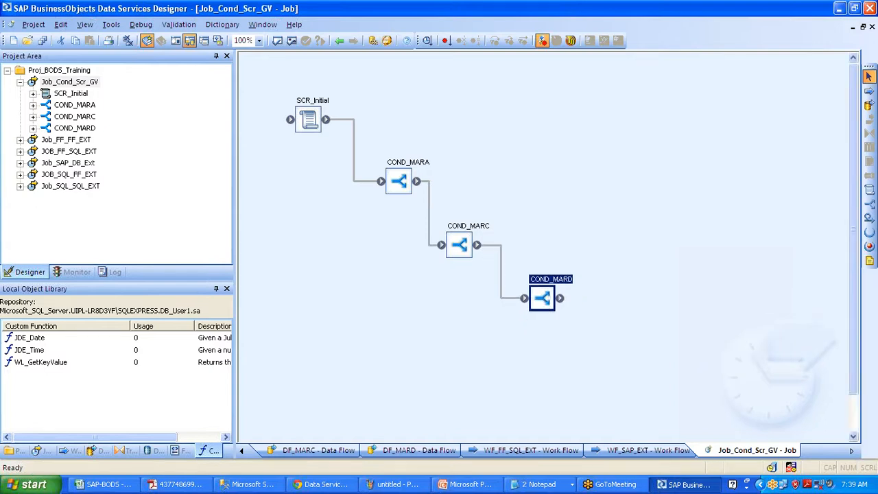
{"action": "left_click_drag", "start_coordinate": [304, 127], "coordinate": [321, 135]}
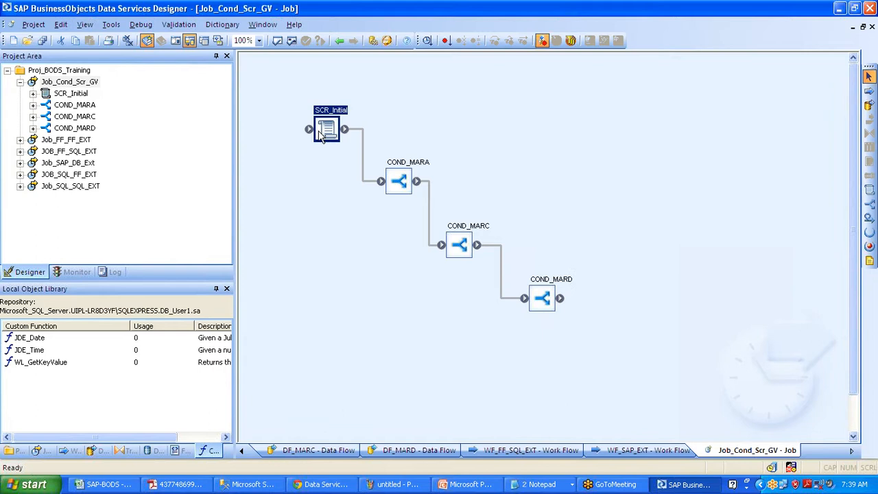
{"action": "left_click", "coordinate": [403, 192]}
{"action": "left_click", "coordinate": [459, 247]}
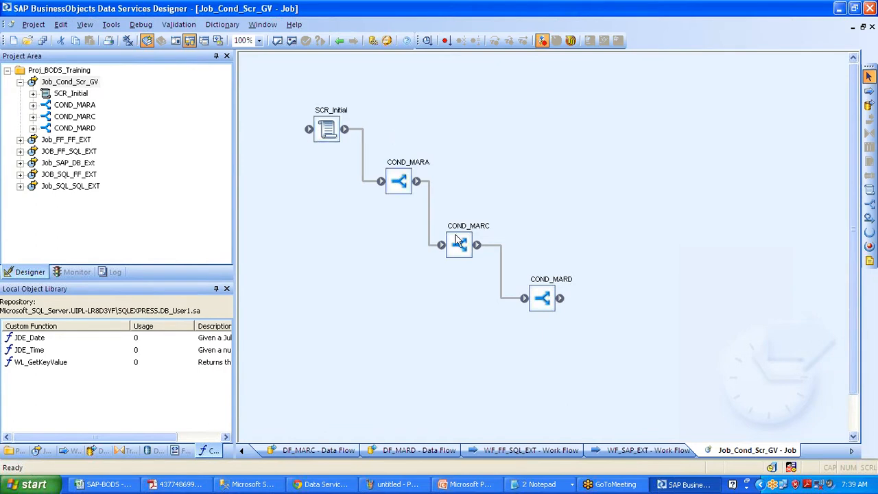
{"action": "left_click", "coordinate": [551, 293]}
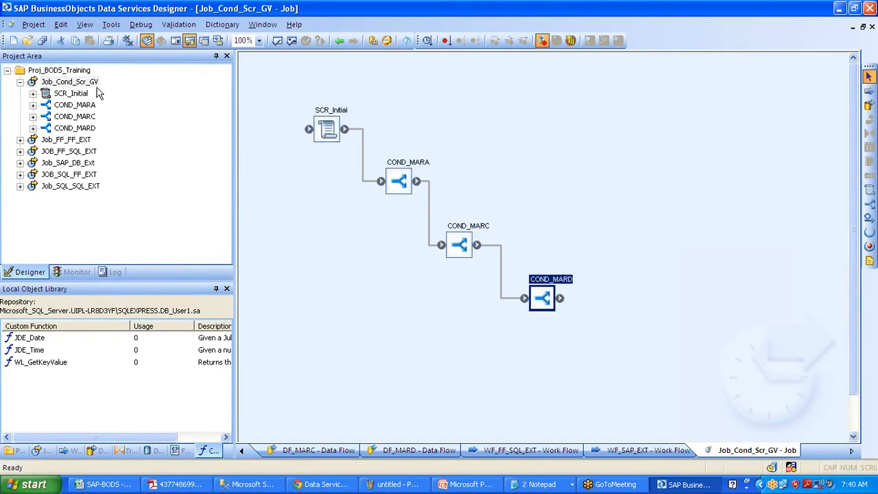
{"action": "left_click", "coordinate": [68, 82]}
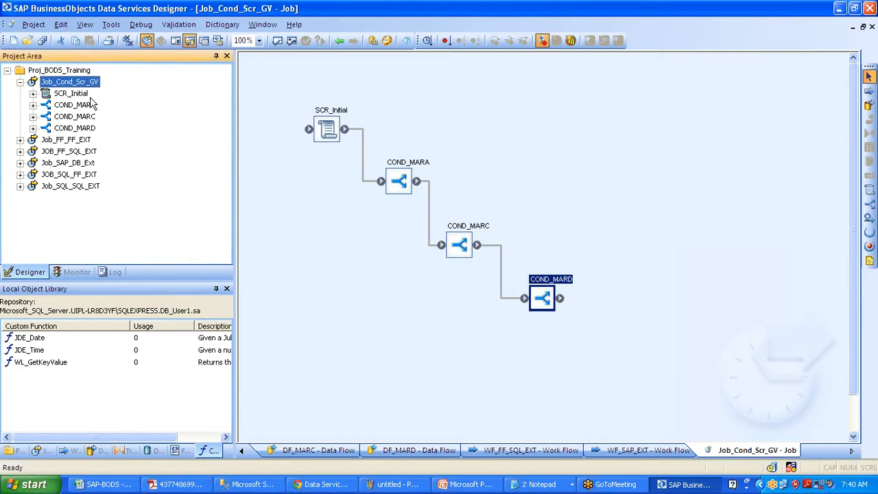
{"action": "double_click", "coordinate": [89, 107]}
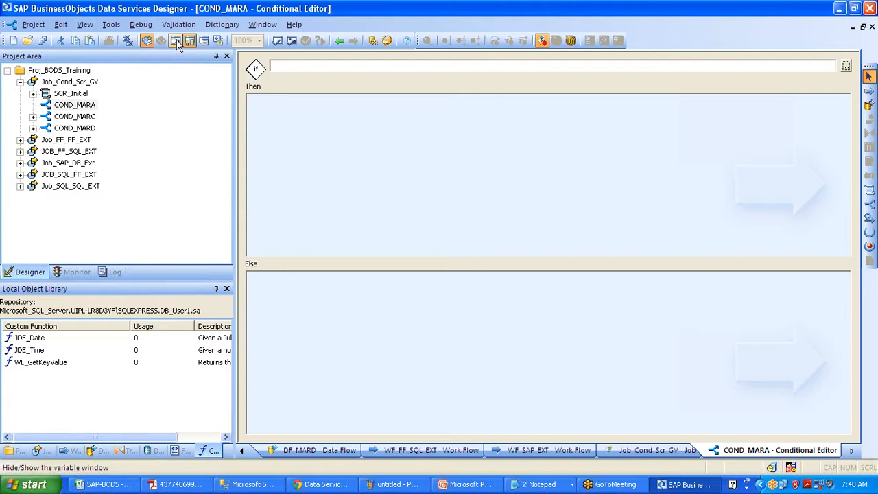
{"action": "left_click", "coordinate": [85, 83]}
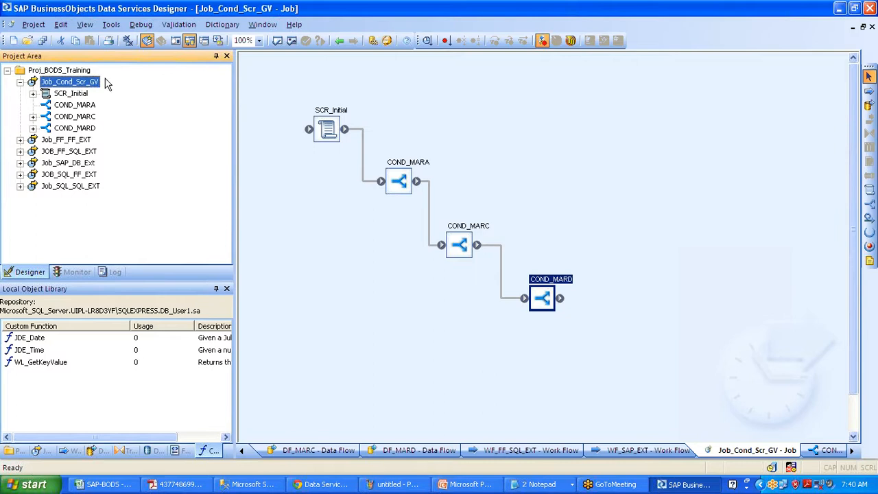
{"action": "left_click", "coordinate": [110, 26]}
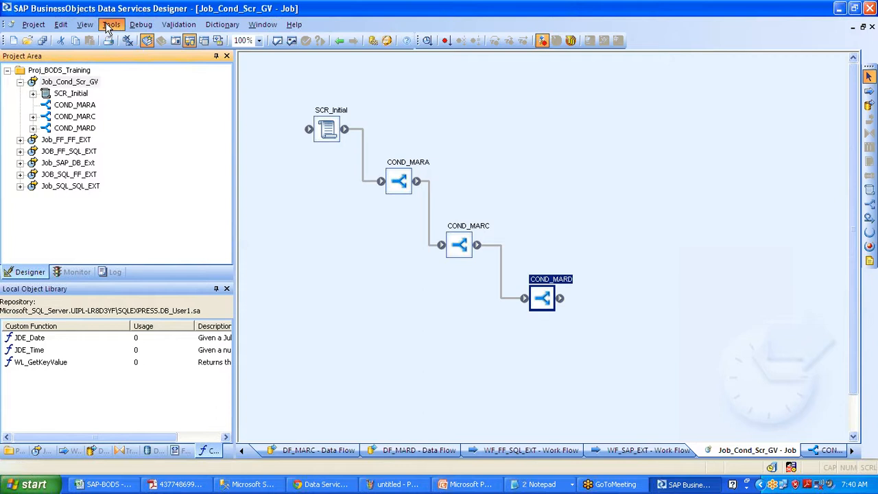
{"action": "left_click", "coordinate": [110, 26]}
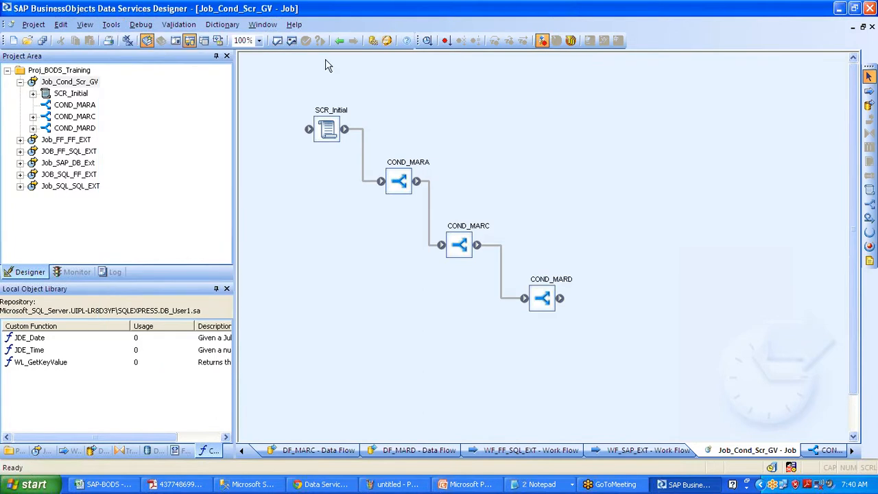
Show Variables and Parameters for the Job_Cond_Scr_GV context and select Global Variables
{"action": "left_click", "coordinate": [175, 41]}
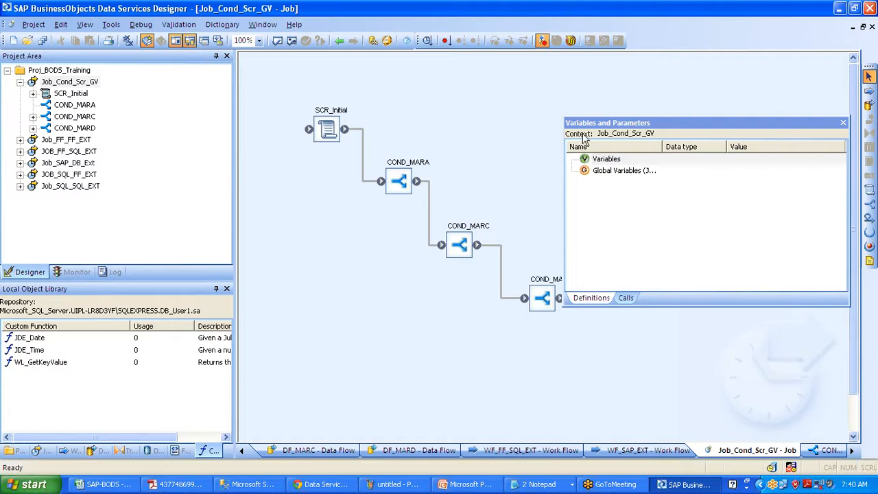
{"action": "left_click_drag", "start_coordinate": [595, 133], "coordinate": [654, 133]}
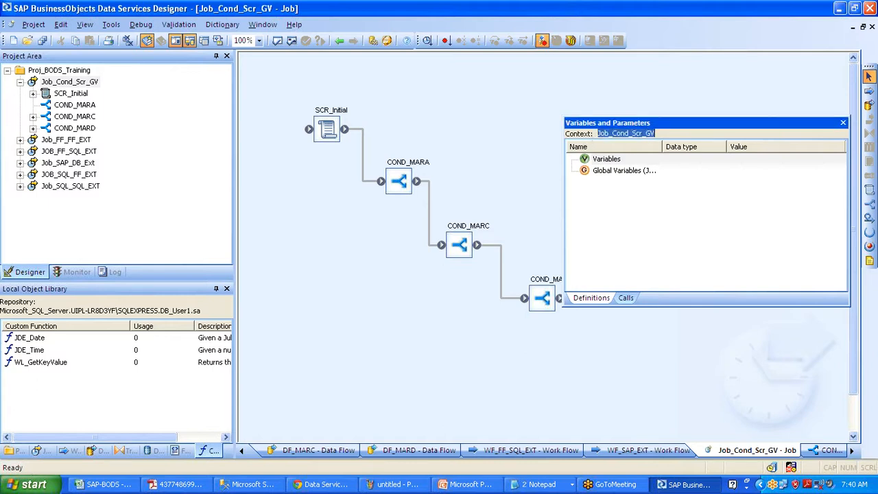
{"action": "left_click", "coordinate": [662, 171]}
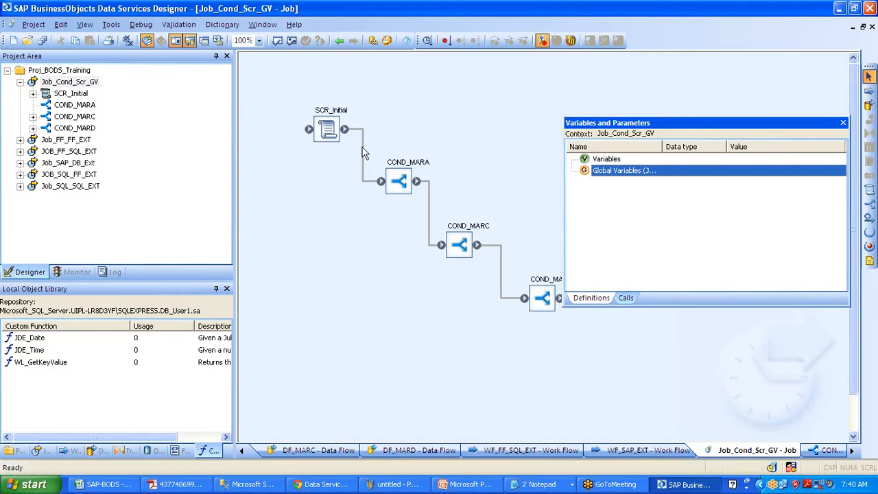
Compare the COND_MARA variable context, then reopen the job-level Variables and Parameters window
{"action": "left_click", "coordinate": [75, 105]}
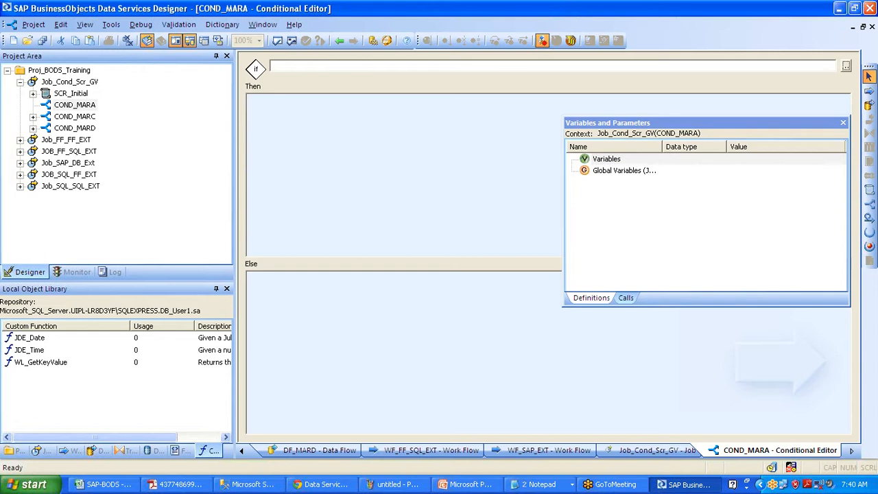
{"action": "left_click_drag", "start_coordinate": [657, 133], "coordinate": [700, 133]}
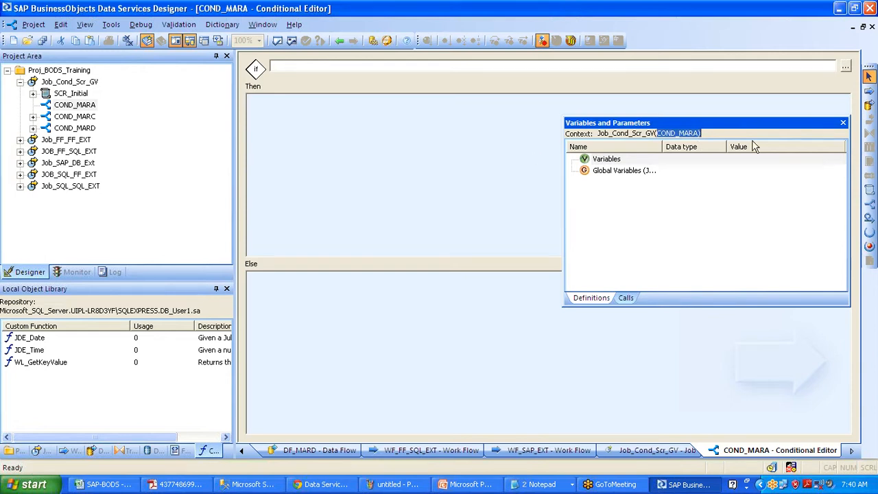
{"action": "left_click", "coordinate": [842, 123]}
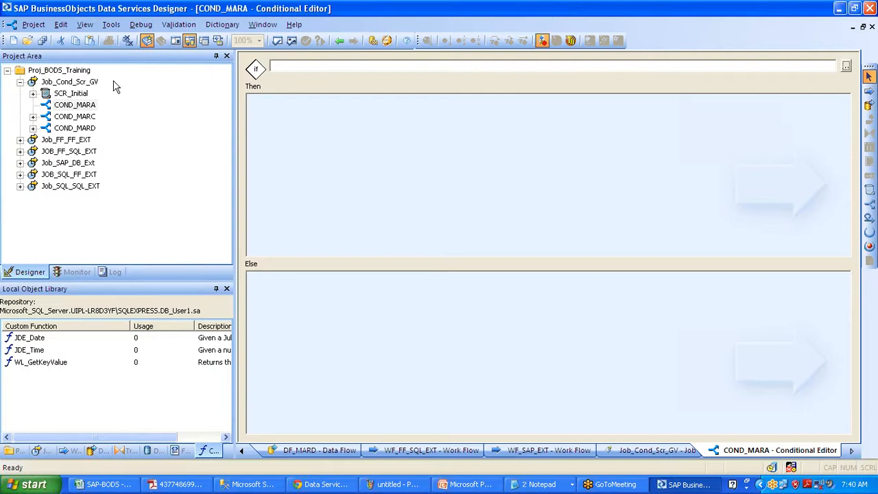
{"action": "left_click", "coordinate": [85, 83]}
{"action": "left_click", "coordinate": [176, 41]}
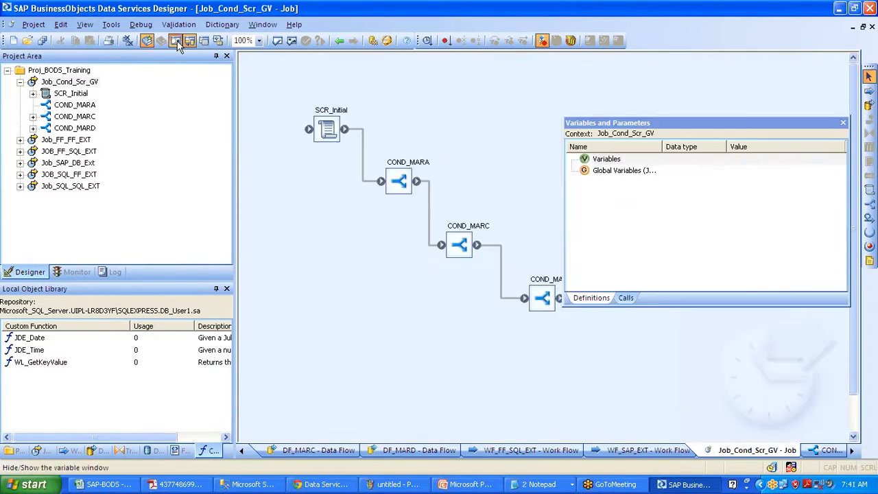
Insert global variable $G_MARA with data type varchar and length 1
{"action": "left_click", "coordinate": [613, 171]}
{"action": "right_click", "coordinate": [613, 172]}
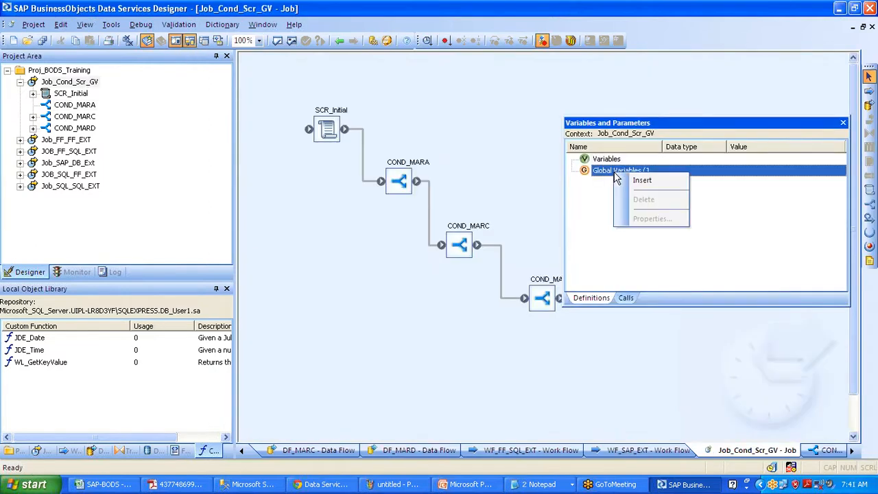
{"action": "left_click", "coordinate": [632, 179]}
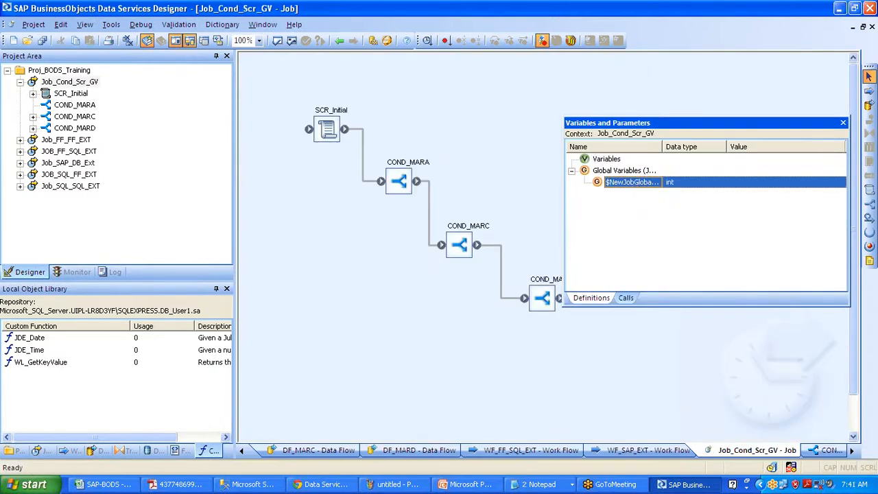
{"action": "double_click", "coordinate": [632, 181]}
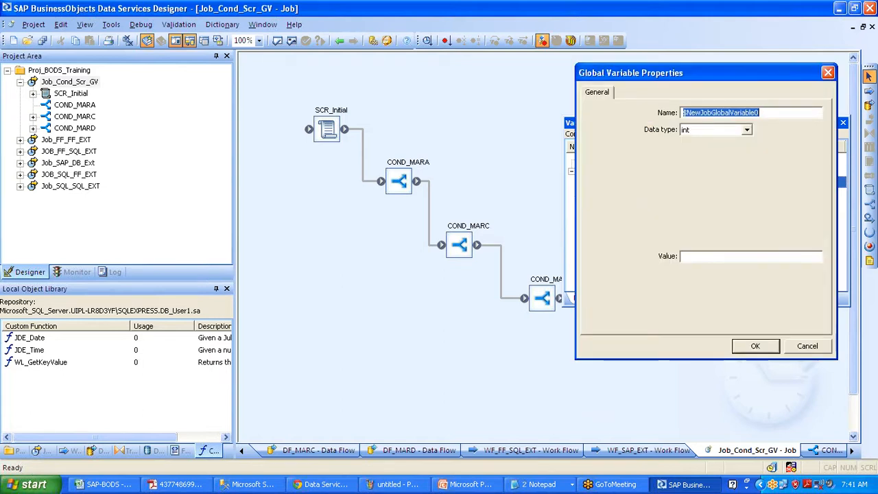
{"action": "left_click", "coordinate": [687, 113]}
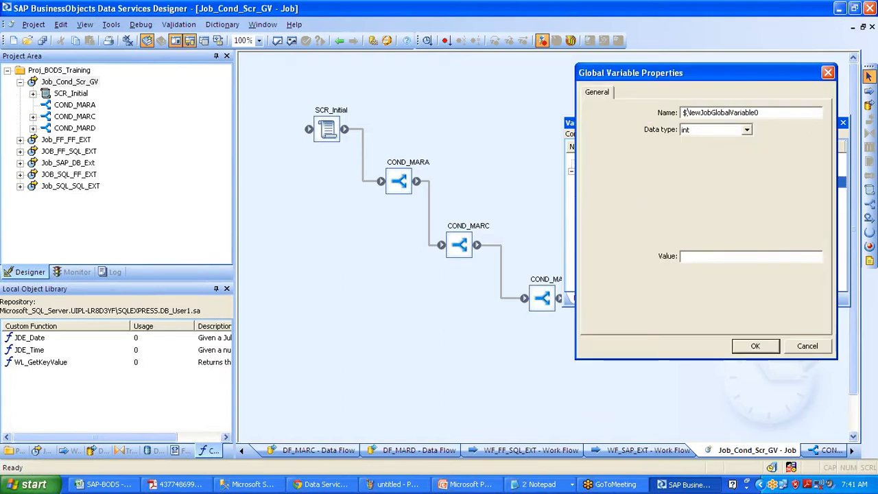
{"action": "left_click_drag", "start_coordinate": [758, 113], "coordinate": [683, 112]}
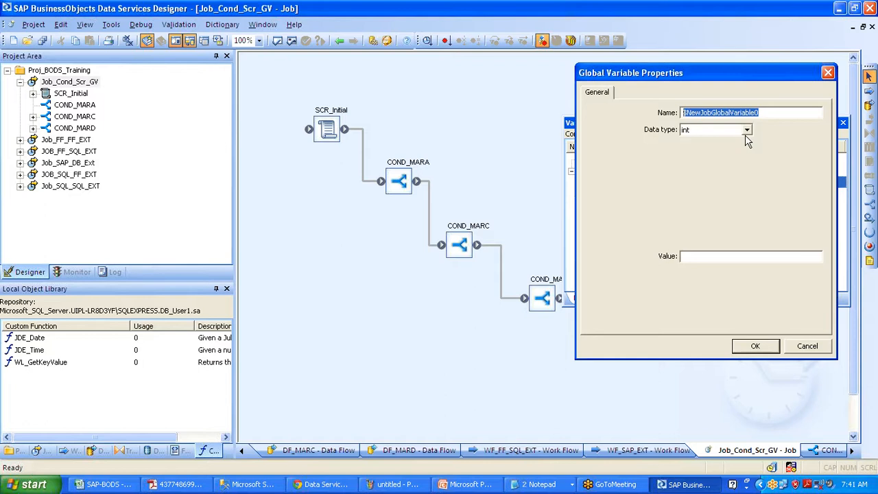
{"action": "type", "text": "$"}
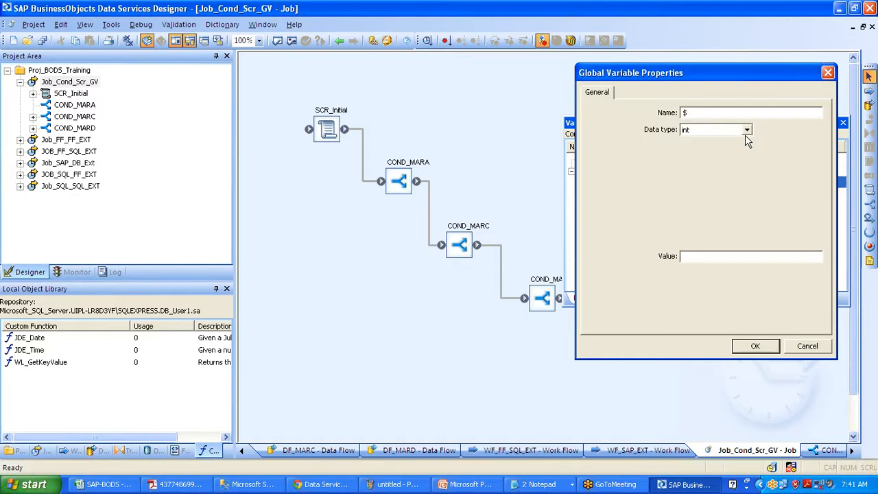
{"action": "type", "text": "G_MARA"}
{"action": "key", "text": "Tab"}
{"action": "key", "text": "Down"}
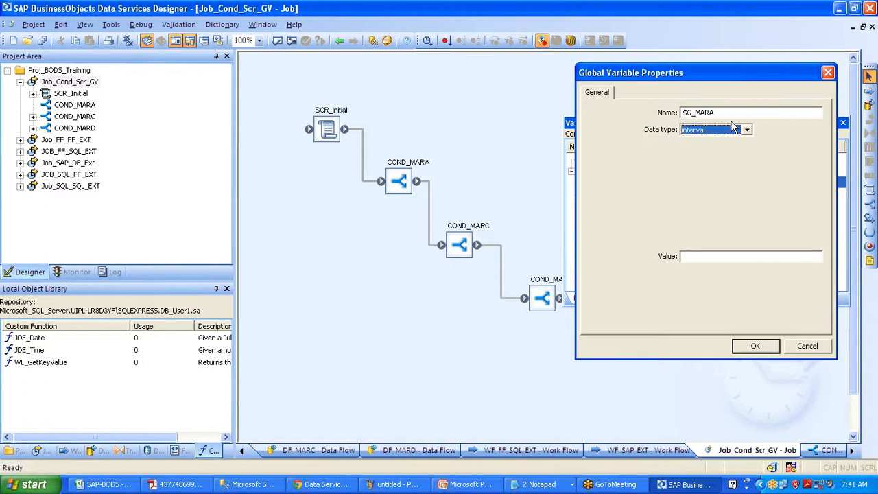
{"action": "key", "text": "v"}
{"action": "key", "text": "Tab"}
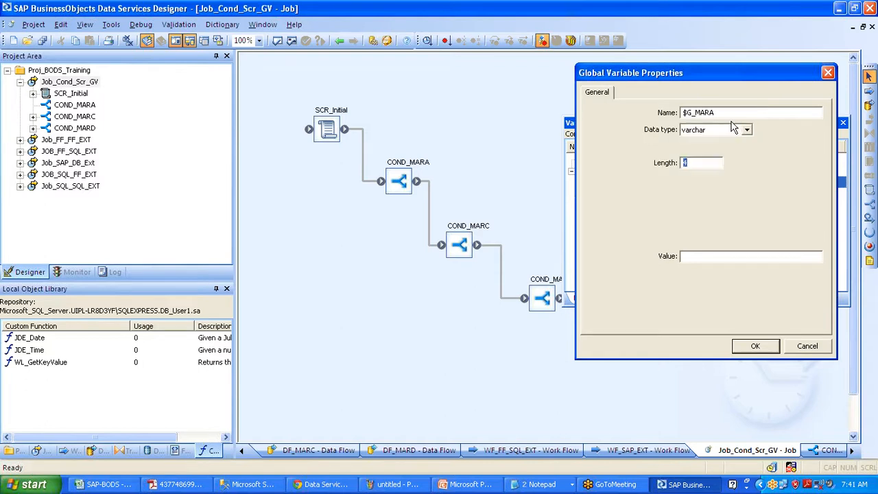
{"action": "key", "text": "Return"}
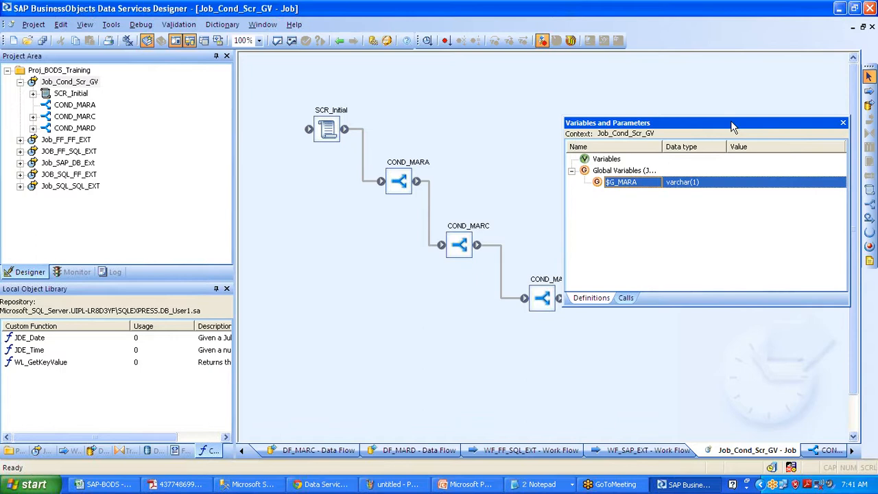
Insert global variable $G_MARC as varchar with length 1
{"action": "right_click", "coordinate": [618, 170]}
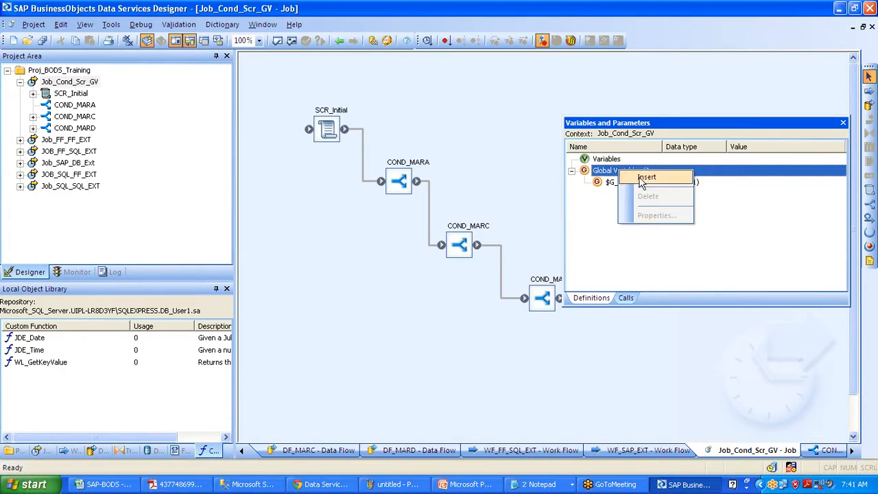
{"action": "left_click", "coordinate": [645, 177]}
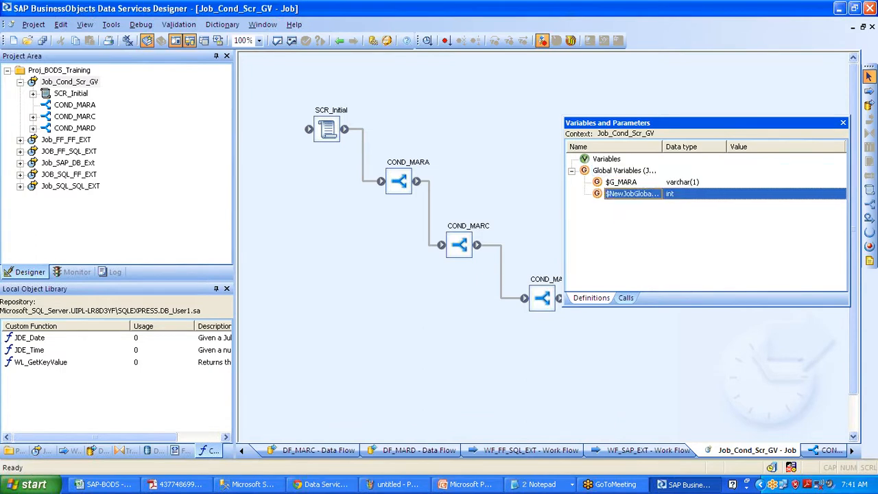
{"action": "double_click", "coordinate": [646, 192]}
{"action": "type", "text": "$"}
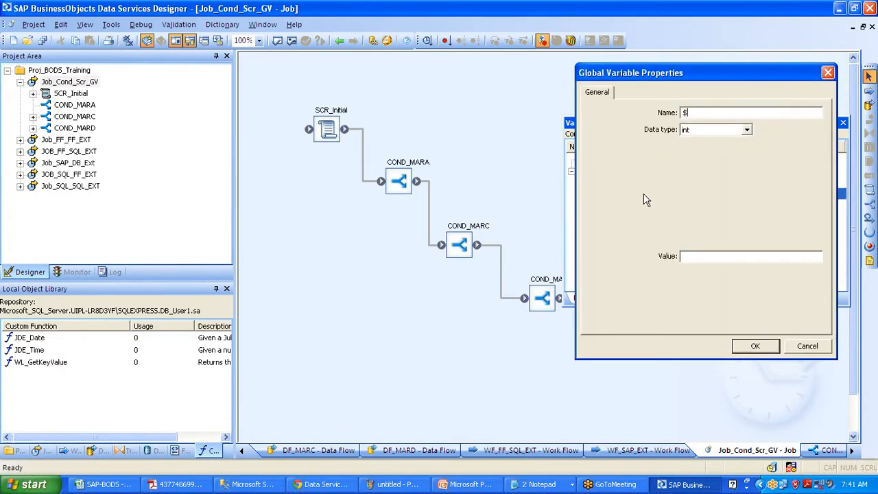
{"action": "type", "text": "G_MARC"}
{"action": "key", "text": "Tab"}
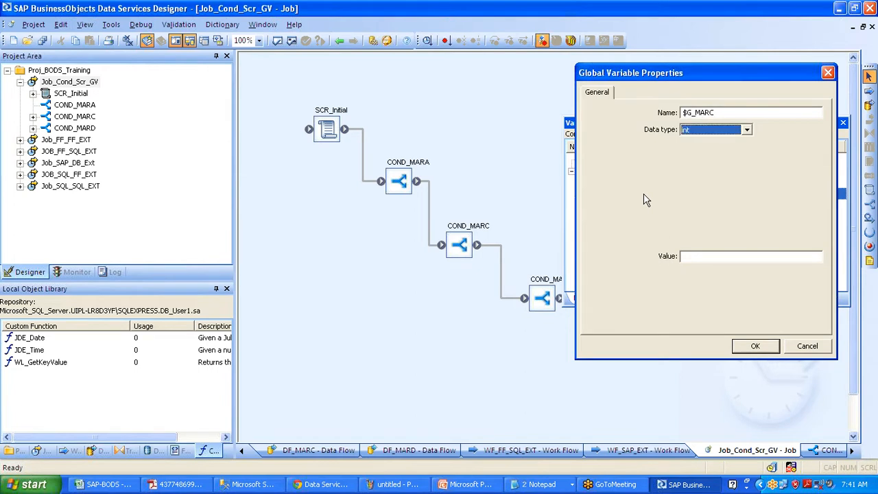
{"action": "key", "text": "v"}
{"action": "key", "text": "Tab"}
{"action": "type", "text": "1"}
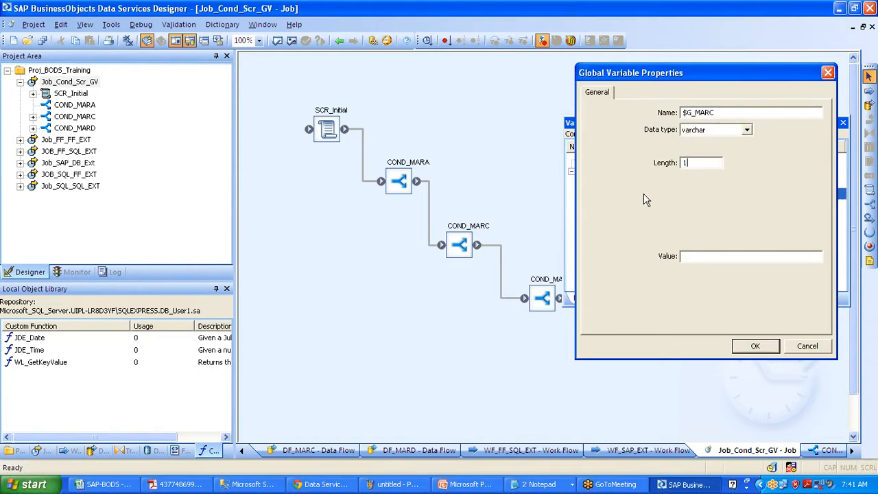
{"action": "key", "text": "Return"}
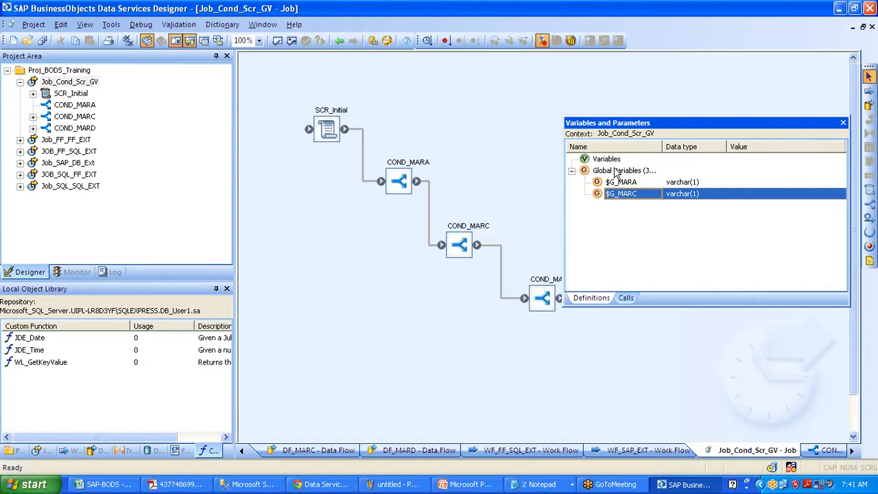
Insert $G_MARD as a varchar(1) global variable and close Variables and Parameters
{"action": "right_click", "coordinate": [616, 171]}
{"action": "left_click", "coordinate": [643, 180]}
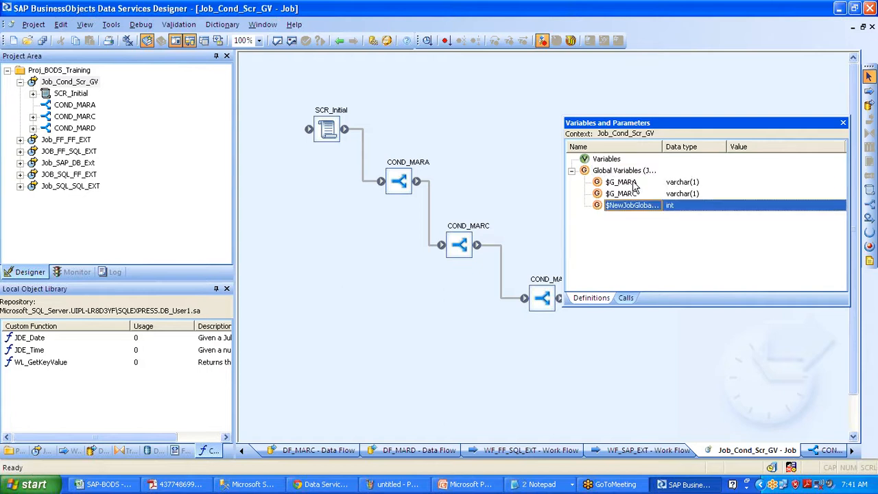
{"action": "double_click", "coordinate": [637, 199]}
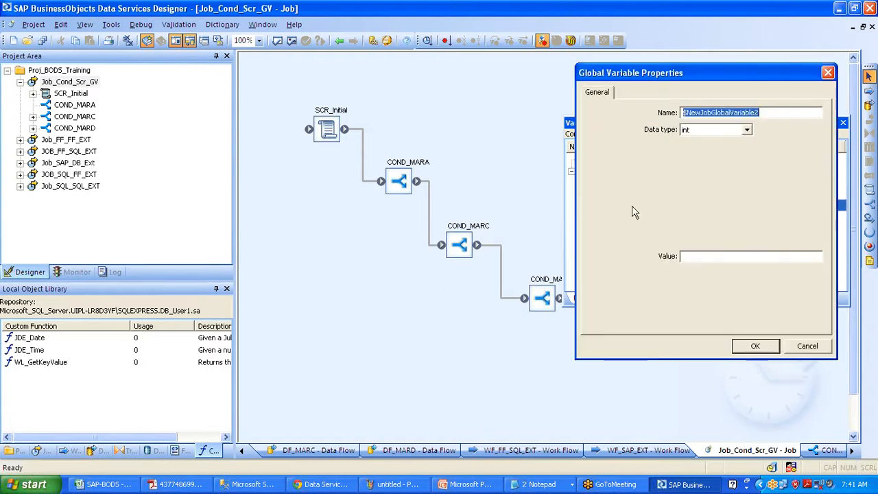
{"action": "type", "text": "$G_MAR"}
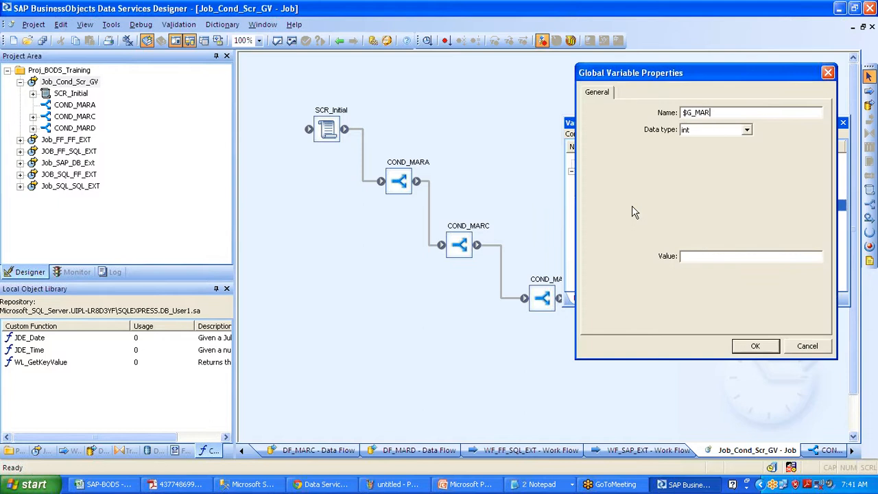
{"action": "type", "text": "D"}
{"action": "key", "text": "Tab"}
{"action": "key", "text": "v"}
{"action": "key", "text": "Tab"}
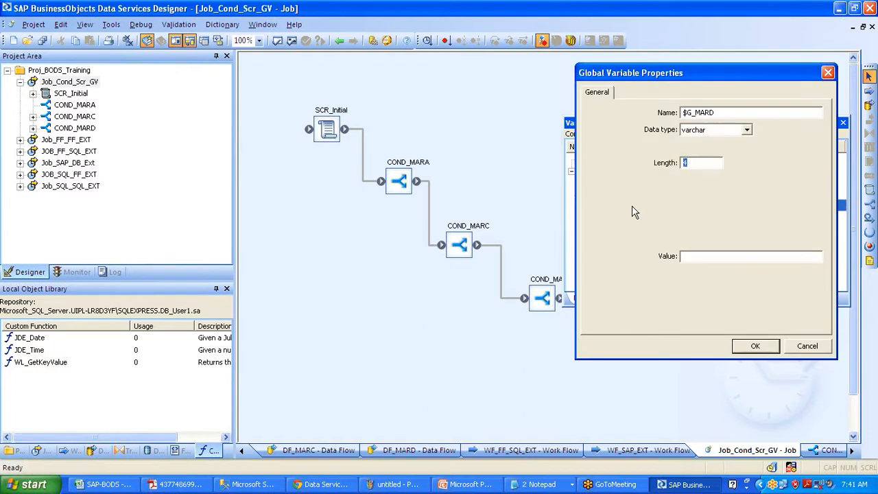
{"action": "key", "text": "Return"}
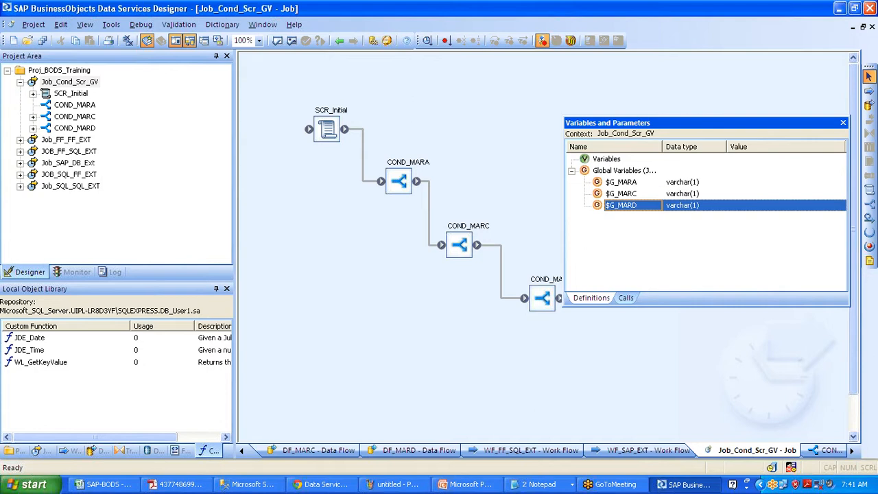
{"action": "left_click", "coordinate": [843, 123]}
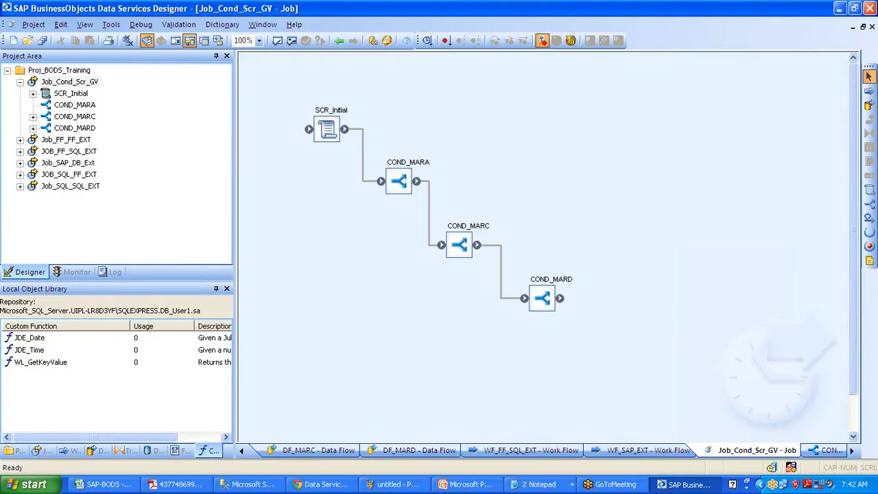
In SCR_Initial, write the comment '#Declaring theglobal variables' and begin a $G_ line
{"action": "left_click", "coordinate": [331, 110]}
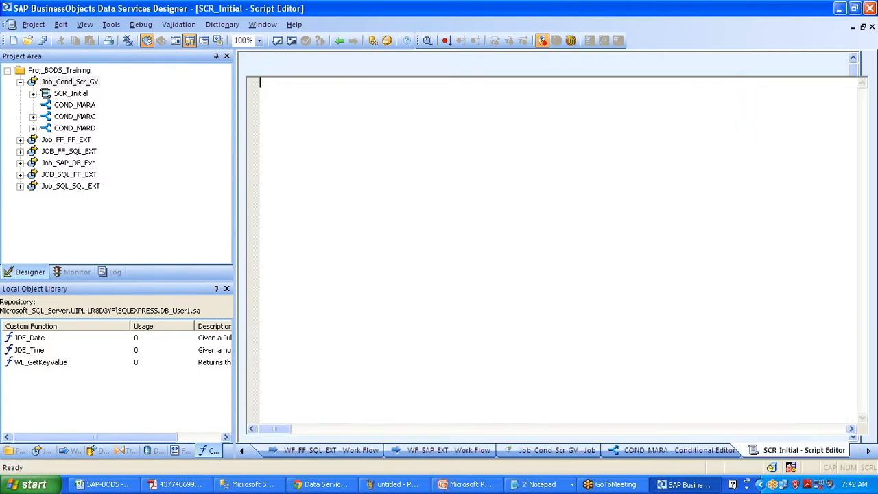
{"action": "type", "text": "#afssadnfknasflksdar"}
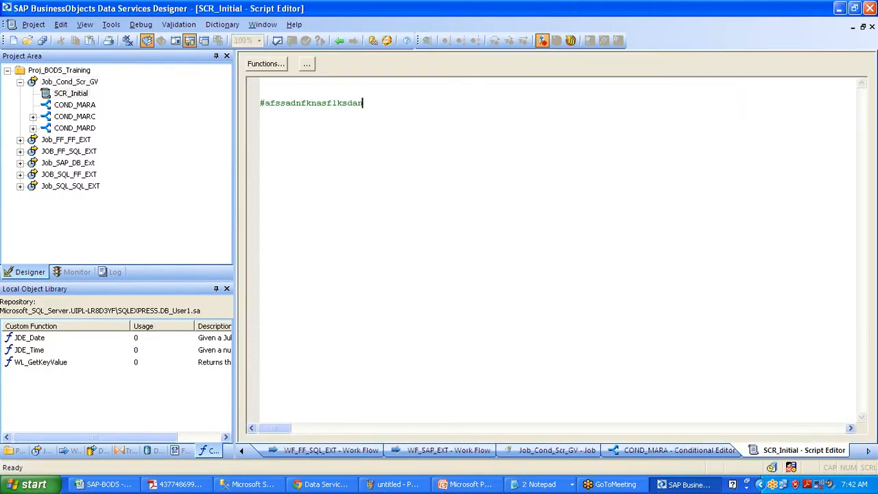
{"action": "type", "text": "f;lna"}
{"action": "key", "text": "BackSpace"}
{"action": "key", "text": "BackSpace"}
{"action": "key", "text": "BackSpace"}
{"action": "key", "text": "BackSpace"}
{"action": "key", "text": "BackSpace"}
{"action": "key", "text": "BackSpace"}
{"action": "key", "text": "BackSpace"}
{"action": "key", "text": "BackSpace"}
{"action": "key", "text": "BackSpace"}
{"action": "key", "text": "BackSpace"}
{"action": "key", "text": "BackSpace"}
{"action": "key", "text": "BackSpace"}
{"action": "key", "text": "BackSpace"}
{"action": "key", "text": "BackSpace"}
{"action": "key", "text": "BackSpace"}
{"action": "key", "text": "BackSpace"}
{"action": "key", "text": "BackSpace"}
{"action": "key", "text": "BackSpace"}
{"action": "key", "text": "BackSpace"}
{"action": "key", "text": "BackSpace"}
{"action": "key", "text": "BackSpace"}
{"action": "key", "text": "BackSpace"}
{"action": "key", "text": "BackSpace"}
{"action": "type", "text": "Creat"}
{"action": "key", "text": "BackSpace"}
{"action": "key", "text": "BackSpace"}
{"action": "key", "text": "BackSpace"}
{"action": "key", "text": "BackSpace"}
{"action": "key", "text": "BackSpace"}
{"action": "type", "text": "dec"}
{"action": "key", "text": "BackSpace"}
{"action": "key", "text": "BackSpace"}
{"action": "key", "text": "BackSpace"}
{"action": "type", "text": "Declaring theq"}
{"action": "type", "text": "lobal variables"}
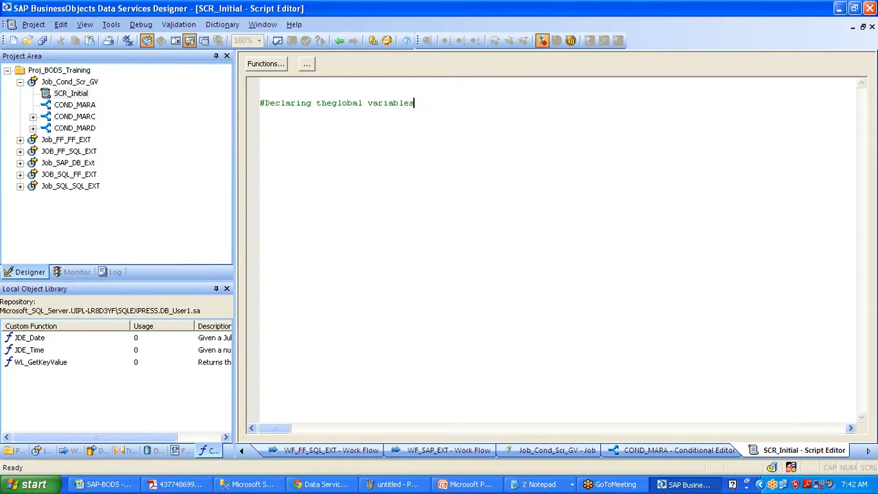
{"action": "key", "text": "Return"}
{"action": "type", "text": "$G_"}
Assign 'Y' to $G_MARA and $G_MARC in the script using autocomplete suggestions
{"action": "key", "text": "Down"}
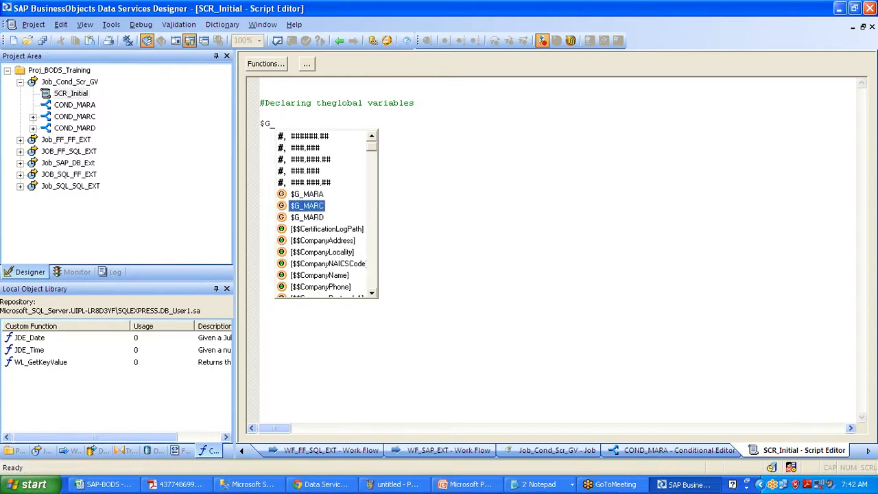
{"action": "key", "text": "Up"}
{"action": "key", "text": "Return"}
{"action": "type", "text": "= "}
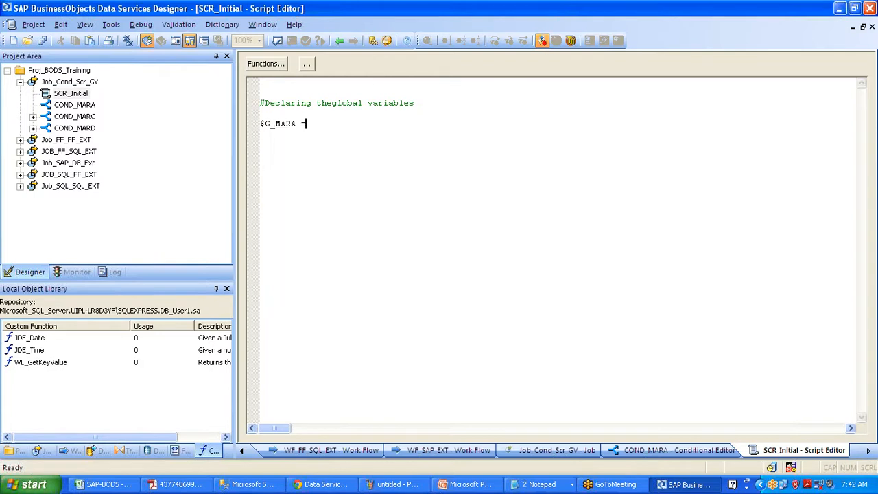
{"action": "type", "text": "'Y'; $G_"}
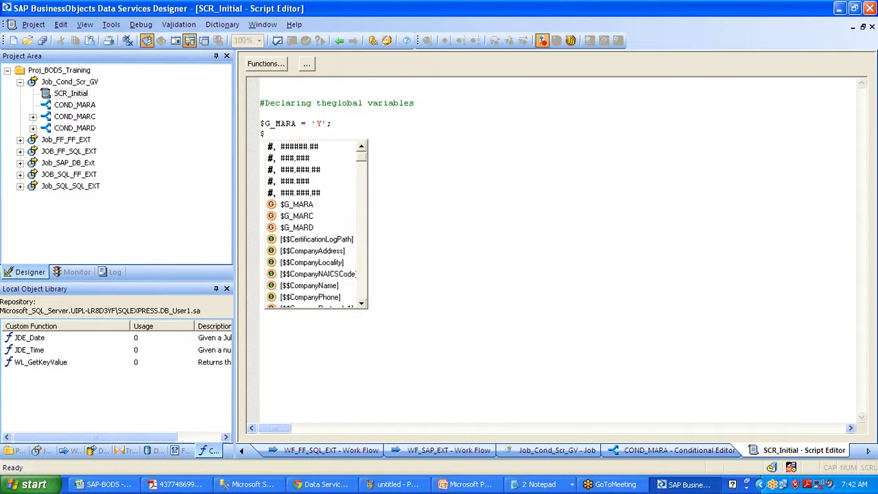
{"action": "key", "text": "Down"}
{"action": "key", "text": "Down"}
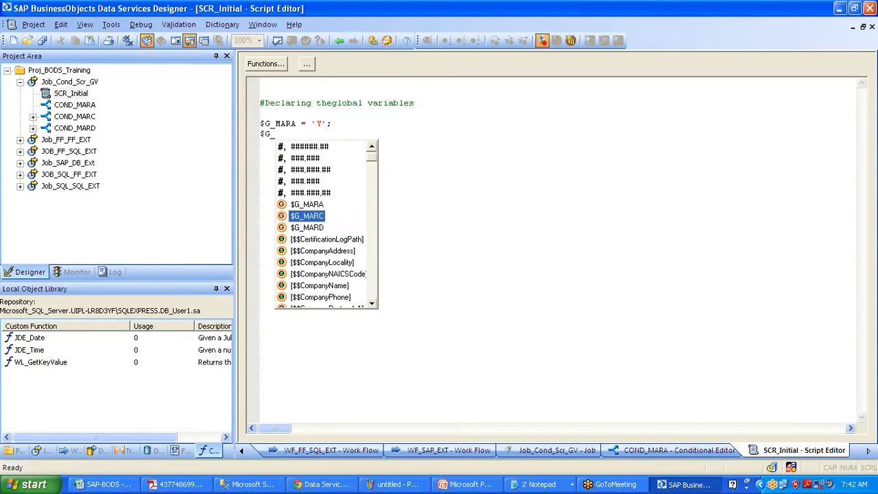
{"action": "key", "text": "Return"}
{"action": "type", "text": "= "}
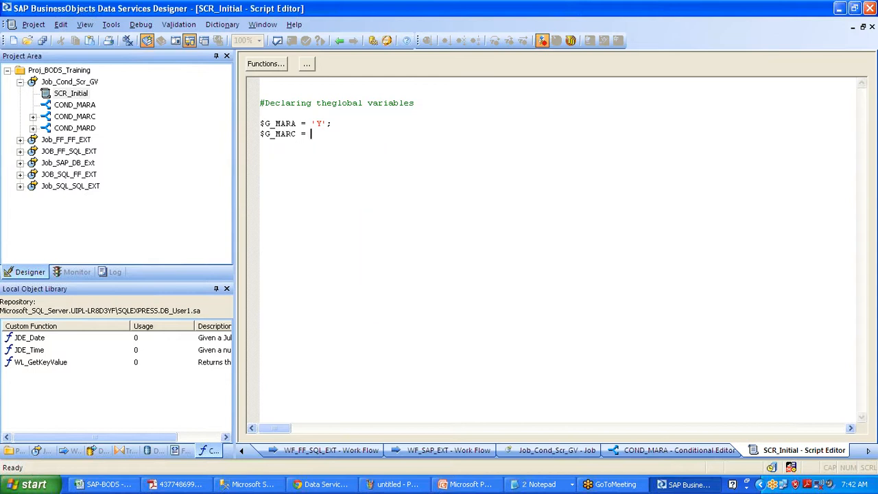
{"action": "type", "text": "'Y';"}
{"action": "key", "text": "Return"}
Assign $G_MARD = 'Y', add an author-name comment, and leave the script editor
{"action": "type", "text": "$G_"}
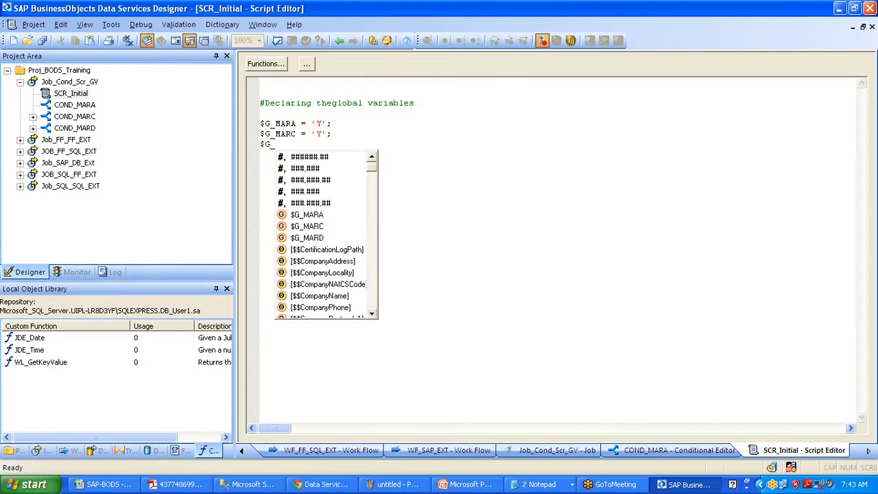
{"action": "key", "text": "Down"}
{"action": "key", "text": "Down"}
{"action": "key", "text": "Return"}
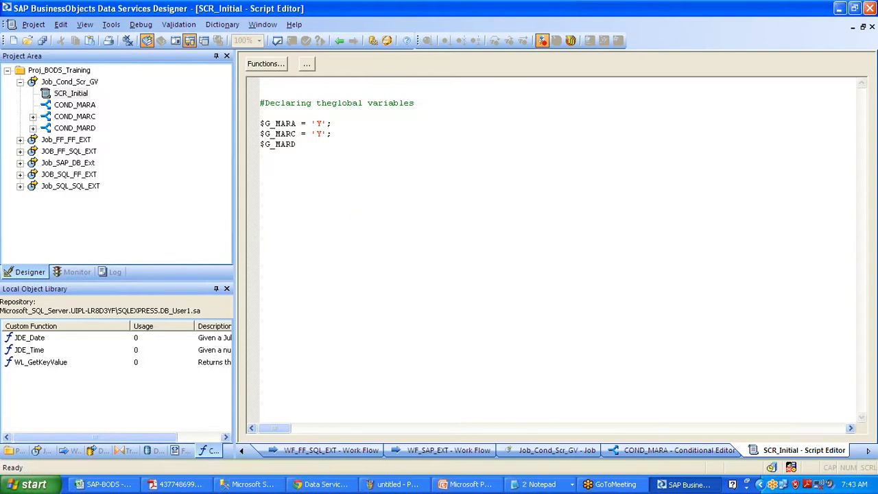
{"action": "type", "text": "= 'Y';"}
{"action": "key", "text": "Return"}
{"action": "key", "text": "Return"}
{"action": "key", "text": "Return"}
{"action": "type", "text": "#Re"}
{"action": "type", "text": "kesh Samu"}
{"action": "type", "text": "el"}
{"action": "key", "text": "Return"}
{"action": "key", "text": "Return"}
{"action": "left_click", "coordinate": [339, 40]}
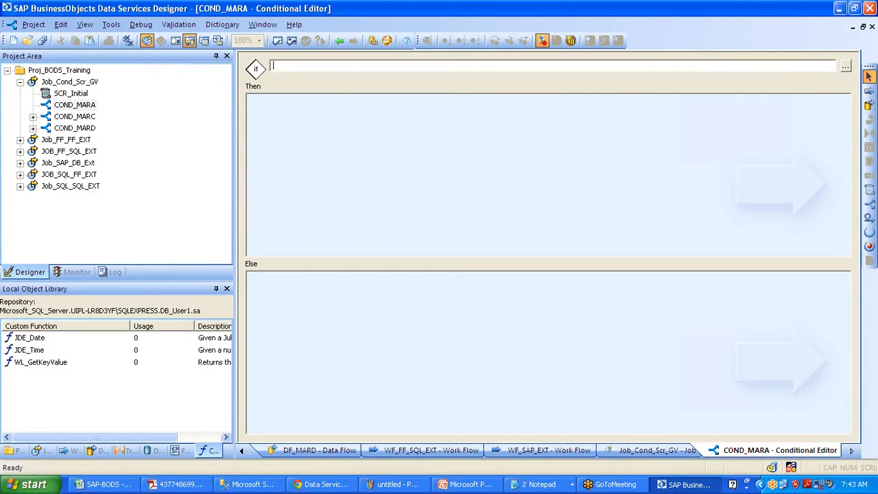
Set COND_MARA's If to $G_MARA = 'Y' and COND_MARC's If to $G_MARD = 'Y'
{"action": "type", "text": "$G_MARA = 'Y'"}
{"action": "left_click", "coordinate": [302, 139]}
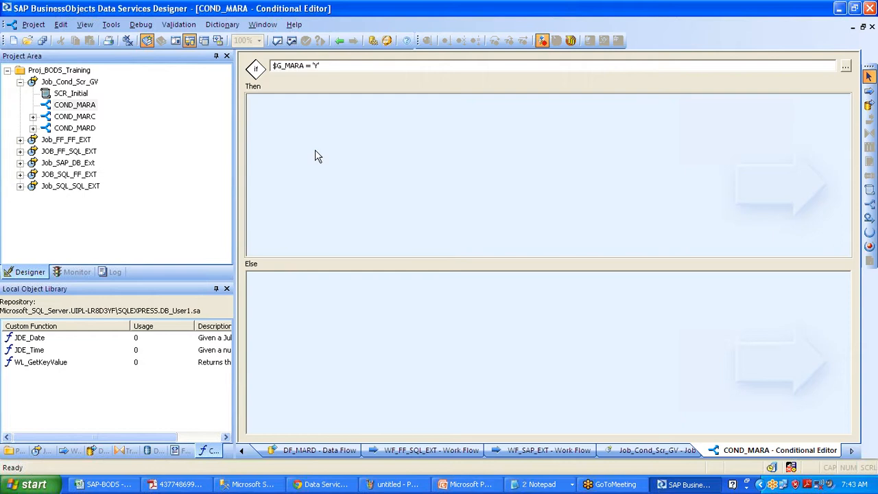
{"action": "left_click", "coordinate": [338, 42]}
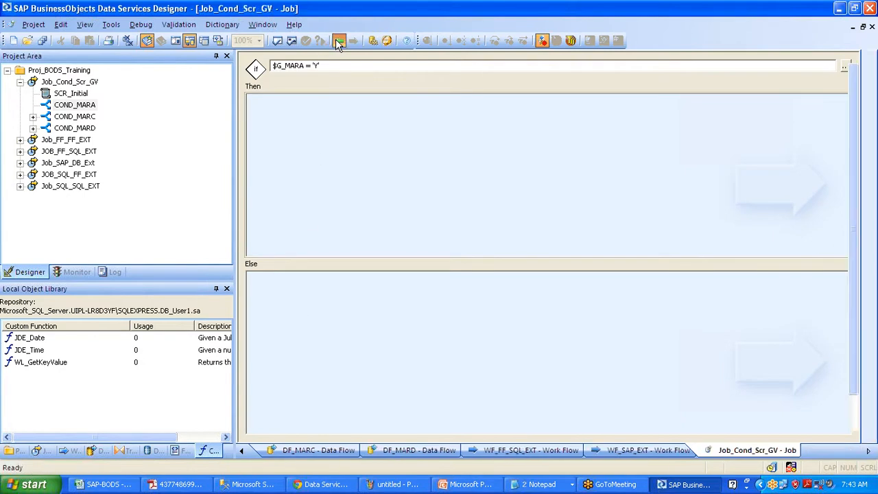
{"action": "double_click", "coordinate": [459, 245]}
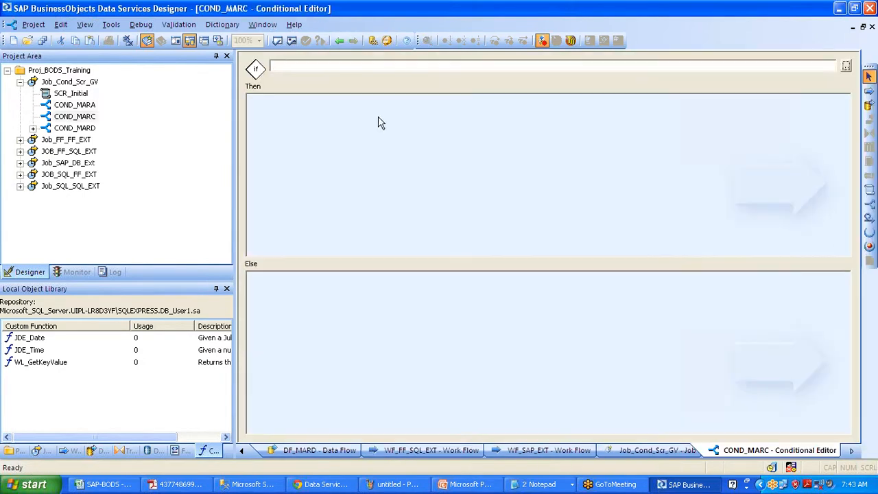
{"action": "type", "text": "$G_MARD = 'Y'"}
{"action": "left_click", "coordinate": [339, 40]}
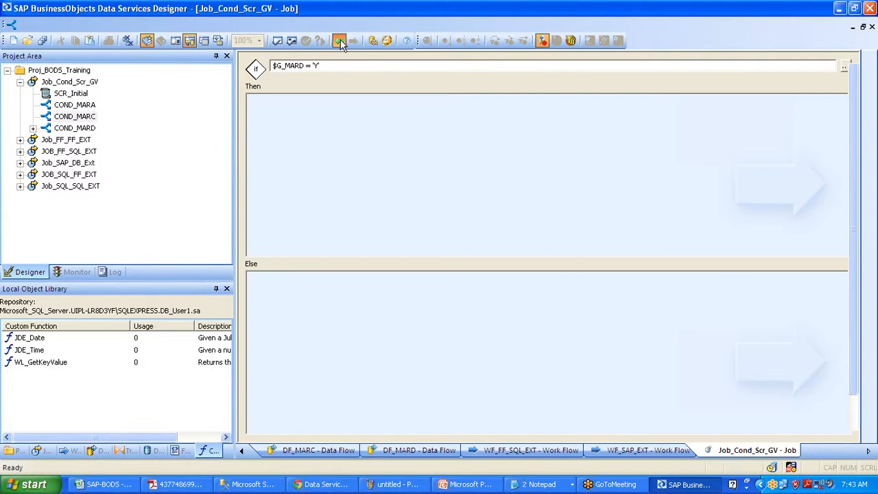
Enter $G_MARD = 'Y' as COND_MARD's If condition and return to the job diagram
{"action": "double_click", "coordinate": [552, 284]}
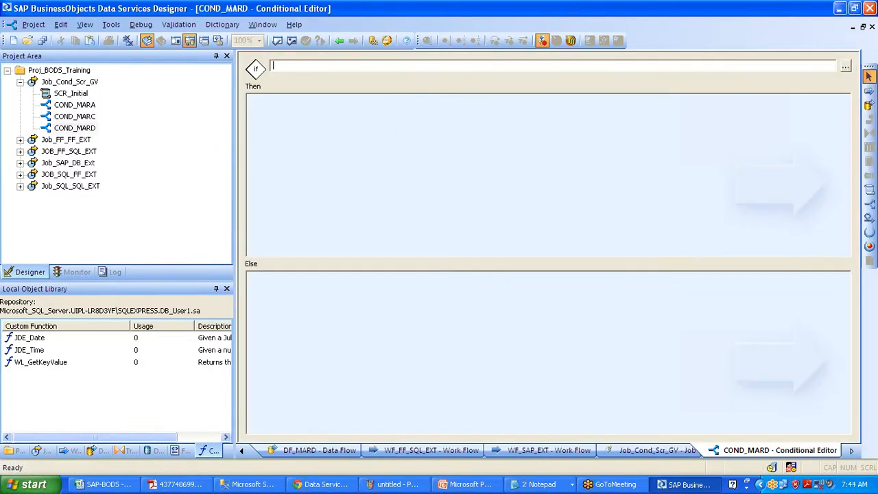
{"action": "type", "text": "$G_MARC"}
{"action": "key", "text": "BackSpace"}
{"action": "type", "text": "D = 'YT"}
{"action": "key", "text": "BackSpace"}
{"action": "type", "text": "'"}
{"action": "left_click", "coordinate": [338, 43]}
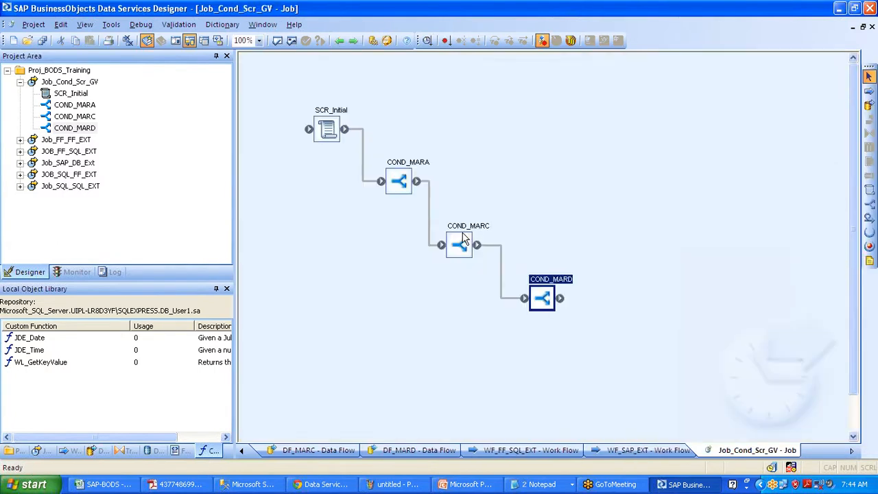
Fix COND_MARC's If condition to read $G_MARC = 'Y'
{"action": "double_click", "coordinate": [463, 237]}
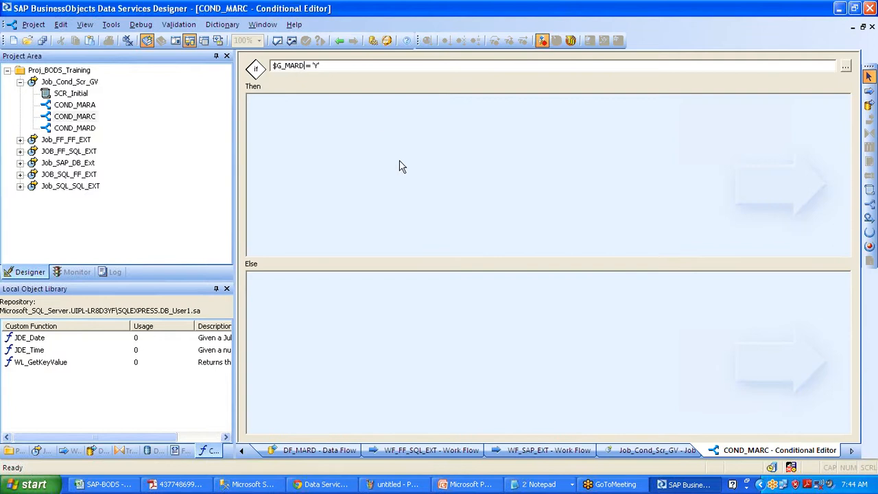
{"action": "key", "text": "BackSpace"}
{"action": "type", "text": "C"}
{"action": "left_click", "coordinate": [339, 41]}
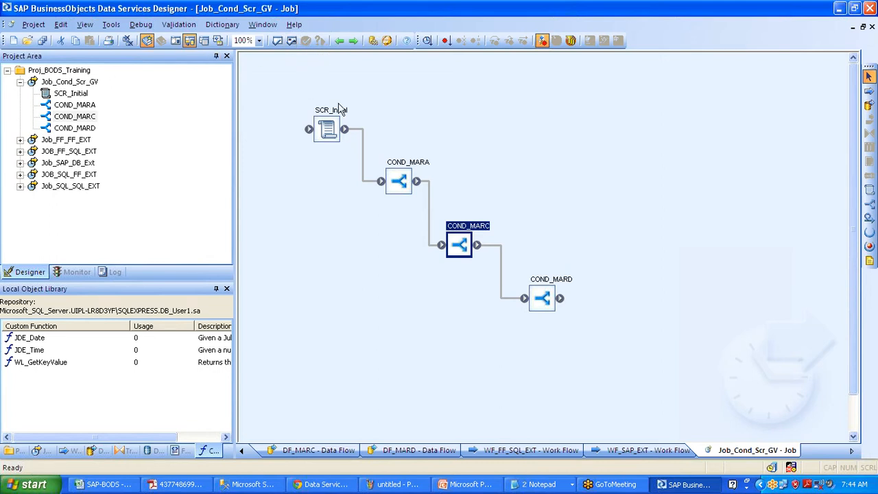
Review the SCR_Initial script, close it, and open COND_MARA's editor
{"action": "double_click", "coordinate": [327, 129]}
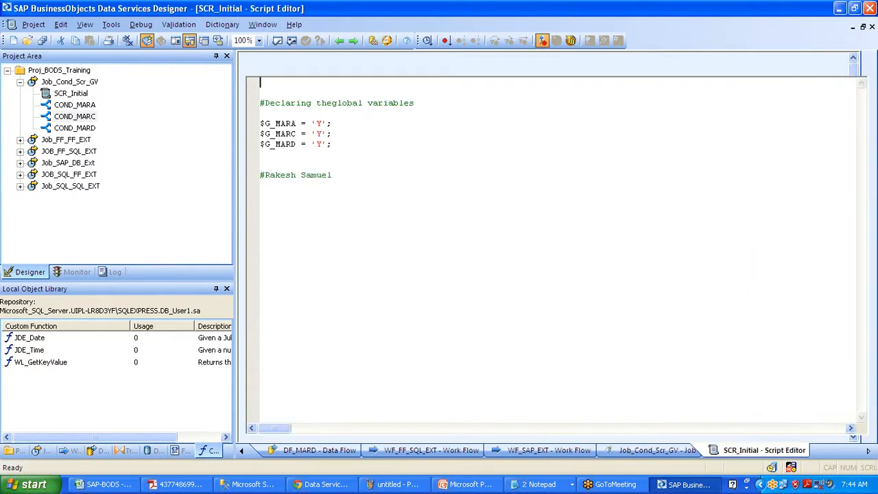
{"action": "key", "text": "ctrl+F4"}
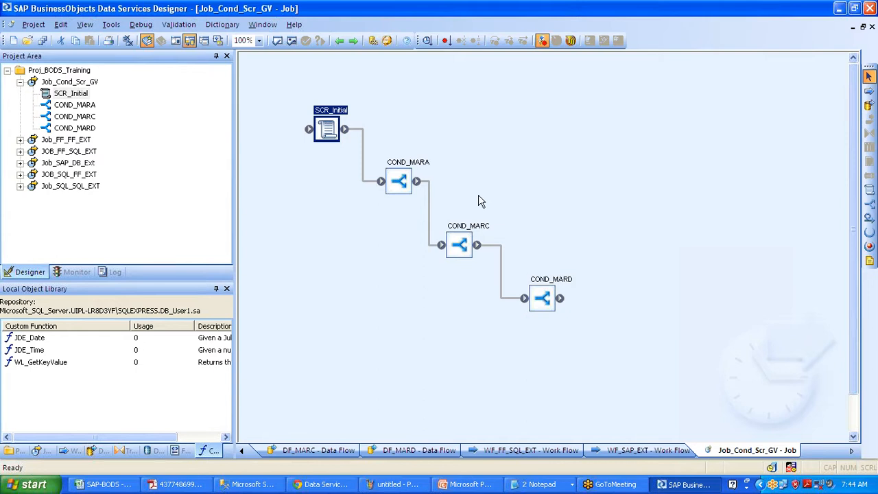
{"action": "double_click", "coordinate": [401, 180]}
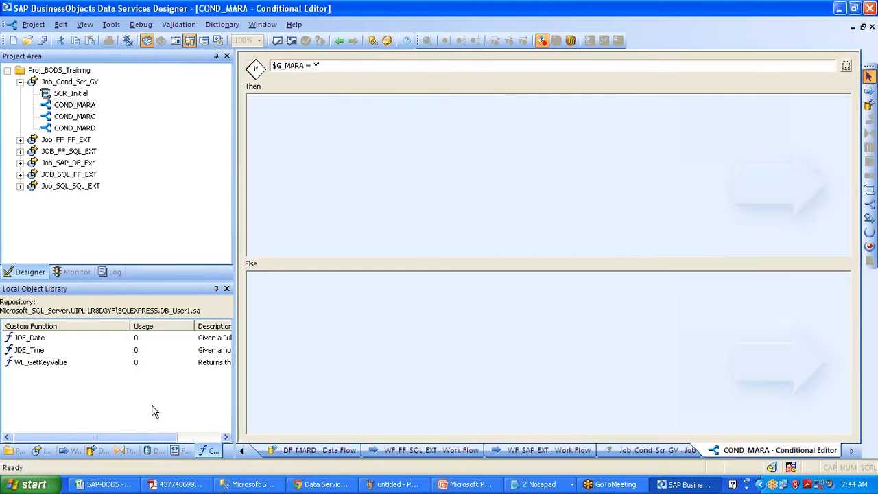
Drag DF_MARA, DF_MARC and DF_MARD into the Then branches of COND_MARA, COND_MARC and COND_MARD
{"action": "left_click", "coordinate": [96, 451]}
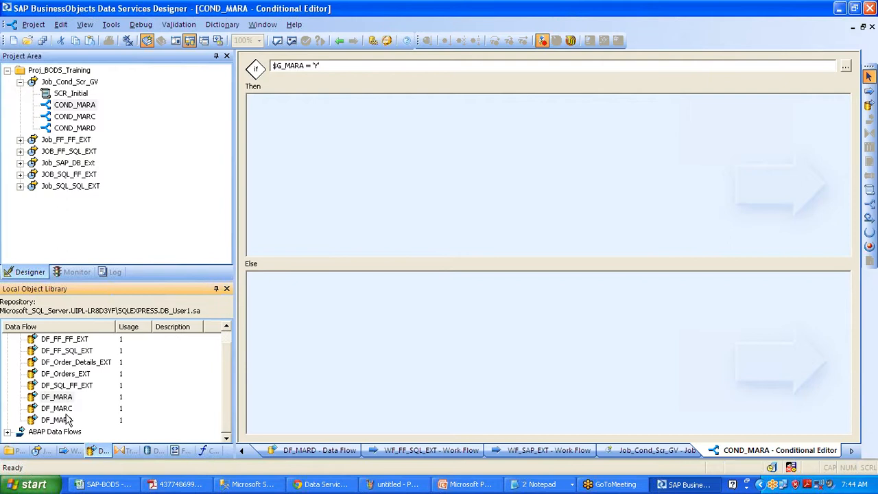
{"action": "left_click_drag", "start_coordinate": [63, 398], "coordinate": [382, 149]}
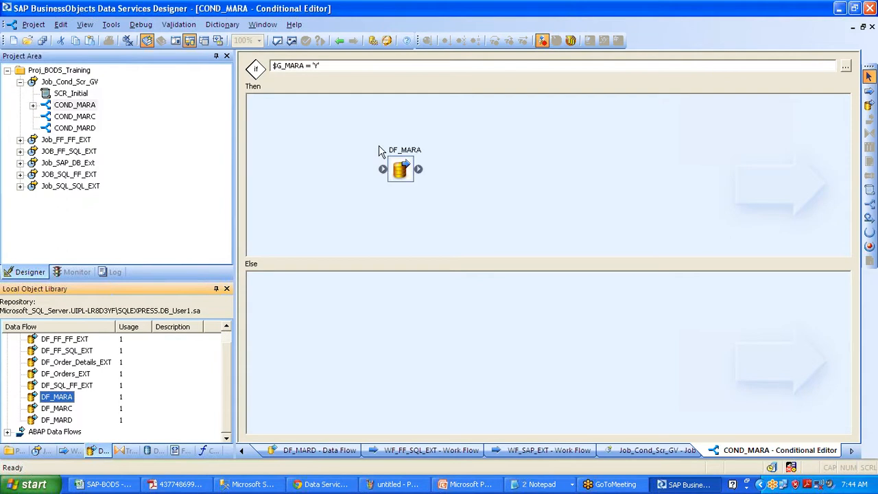
{"action": "left_click", "coordinate": [339, 41]}
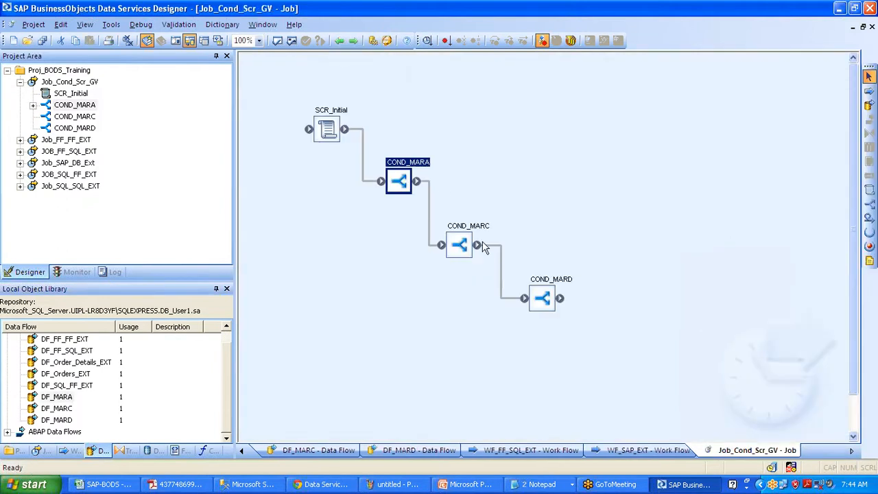
{"action": "double_click", "coordinate": [459, 245]}
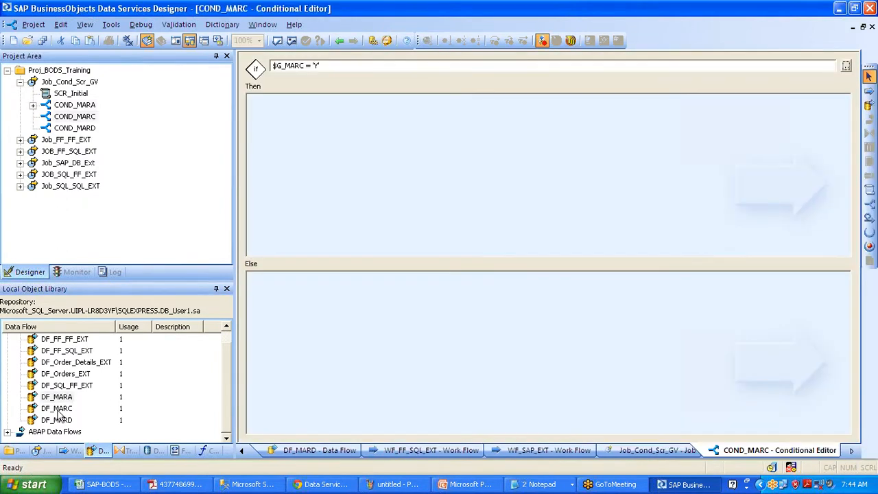
{"action": "left_click", "coordinate": [59, 409]}
{"action": "left_click_drag", "start_coordinate": [59, 412], "coordinate": [388, 148]}
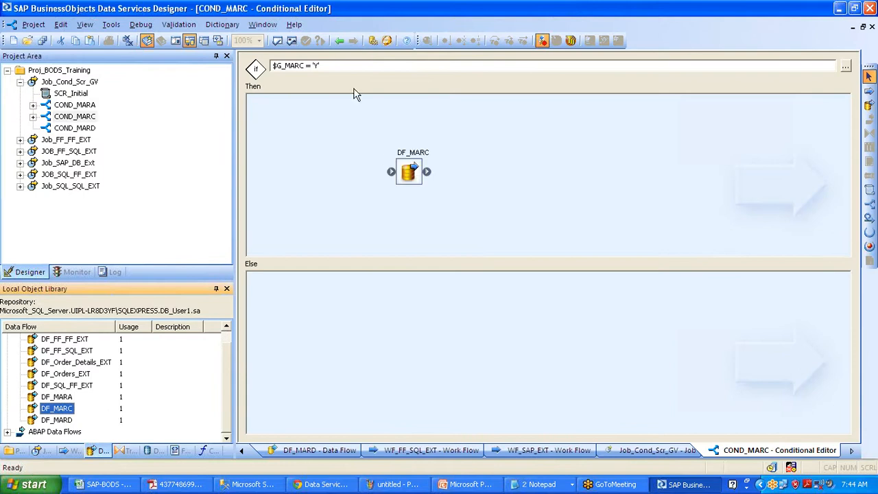
{"action": "left_click", "coordinate": [339, 41]}
{"action": "double_click", "coordinate": [460, 240]}
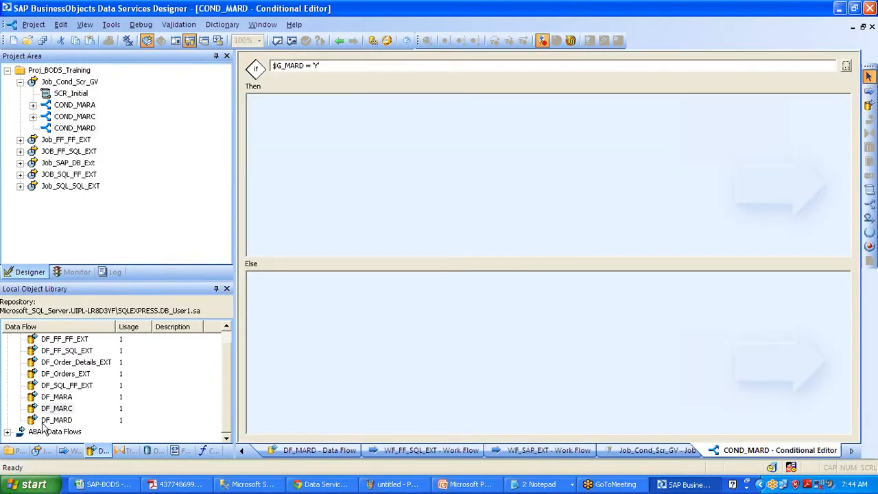
{"action": "left_click", "coordinate": [56, 420]}
{"action": "left_click_drag", "start_coordinate": [56, 420], "coordinate": [392, 157]}
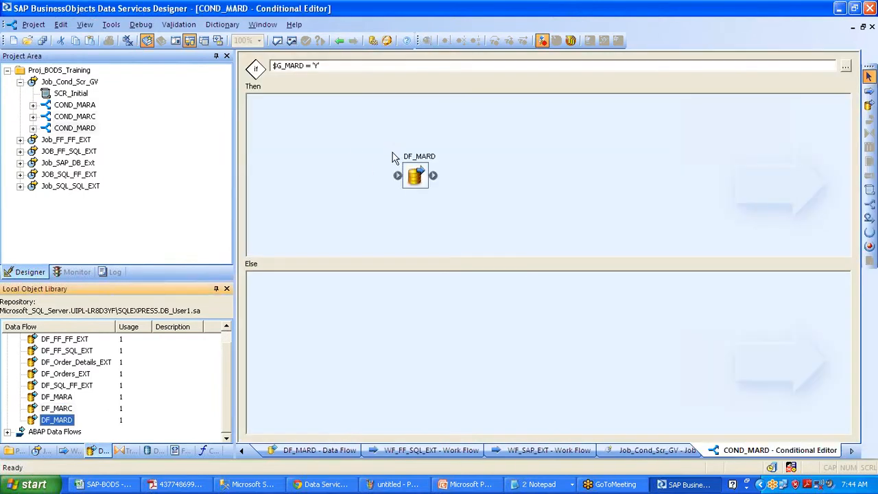
{"action": "left_click", "coordinate": [339, 41]}
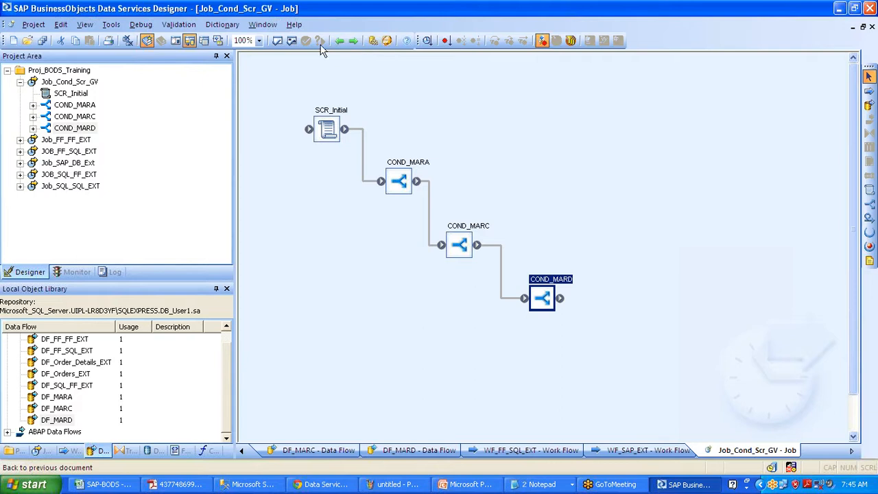
Select the COND_MARA, COND_MARC and COND_MARD conditionals on the job diagram
{"action": "left_click", "coordinate": [399, 187]}
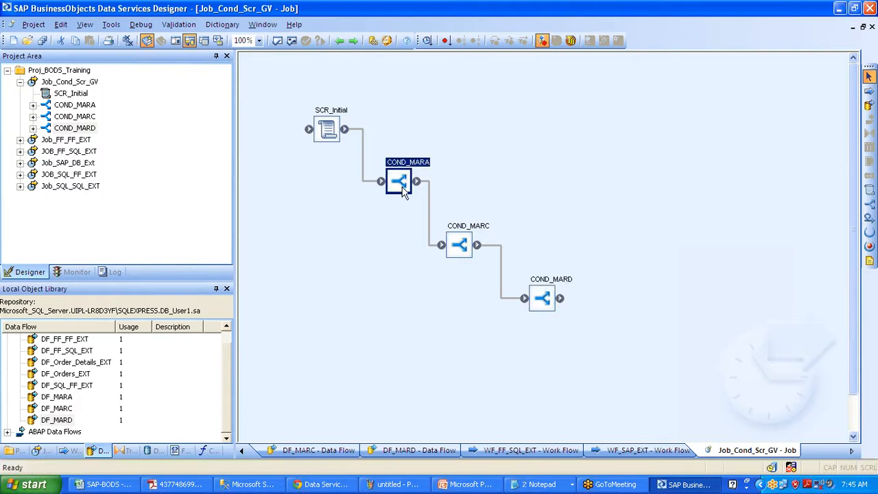
{"action": "left_click", "coordinate": [467, 250]}
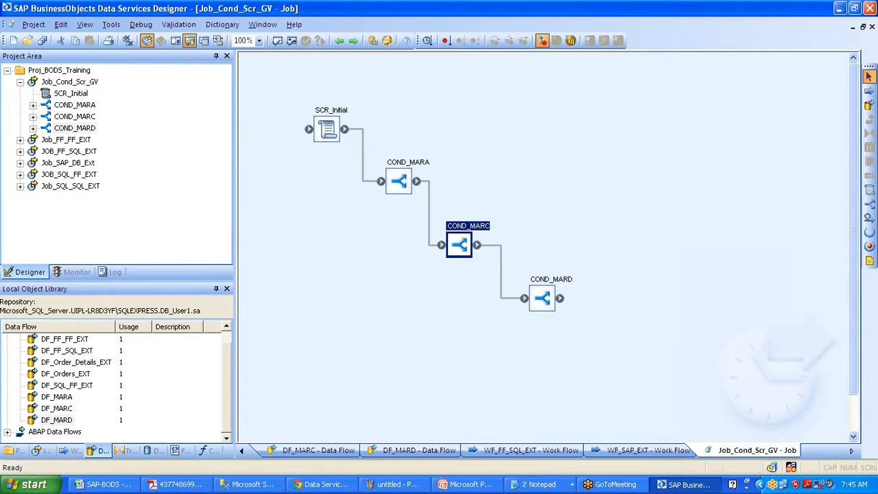
{"action": "left_click", "coordinate": [548, 300]}
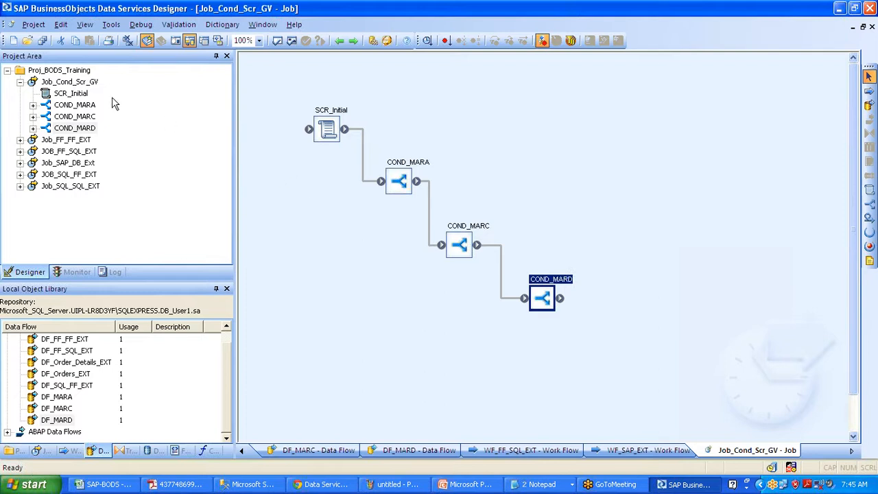
Execute Job_Cond_Scr_GV from the Project Area to bring up its Execution Properties
{"action": "left_click", "coordinate": [88, 83]}
{"action": "right_click", "coordinate": [88, 84]}
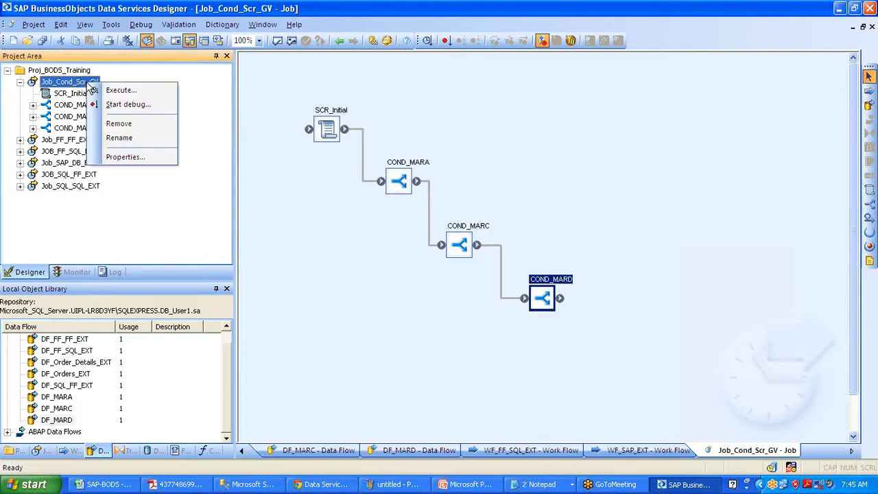
{"action": "left_click", "coordinate": [122, 89]}
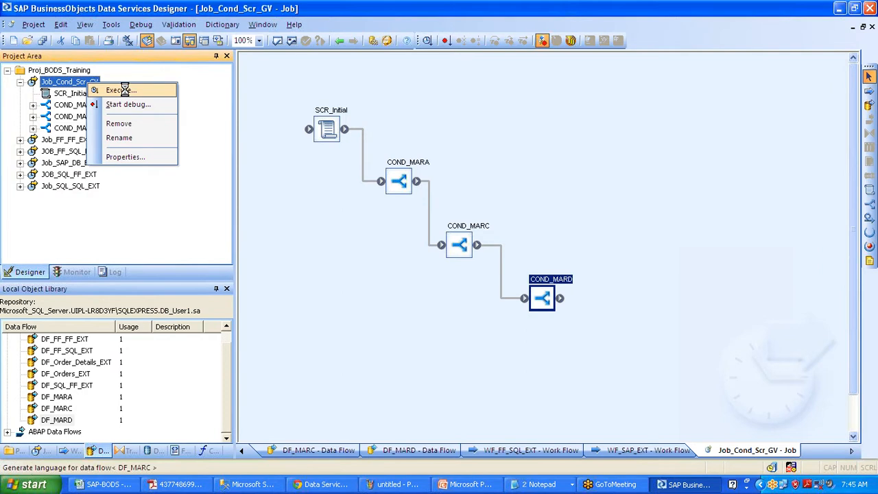
{"action": "left_click", "coordinate": [118, 90]}
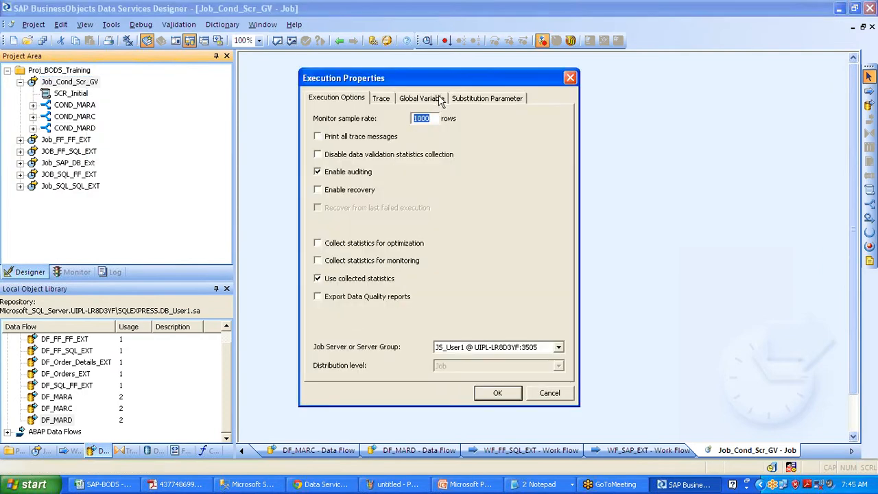
In the Global Variable tab, give $G_MARA the value 'Y' and $G_MARC and $G_MARD 'N'
{"action": "left_click", "coordinate": [440, 100]}
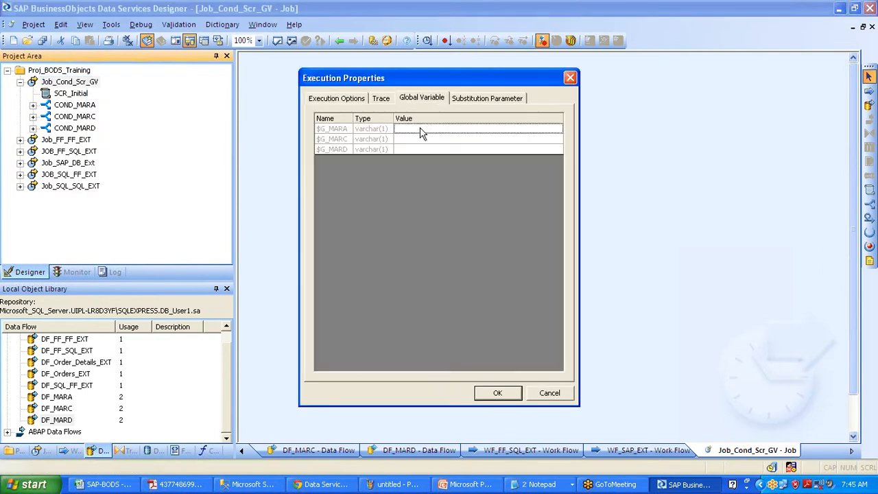
{"action": "type", "text": "'"}
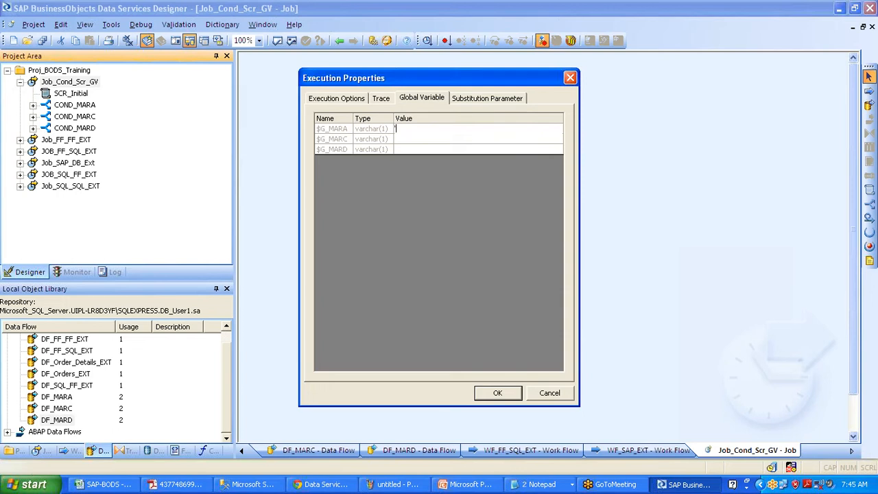
{"action": "type", "text": "Y'"}
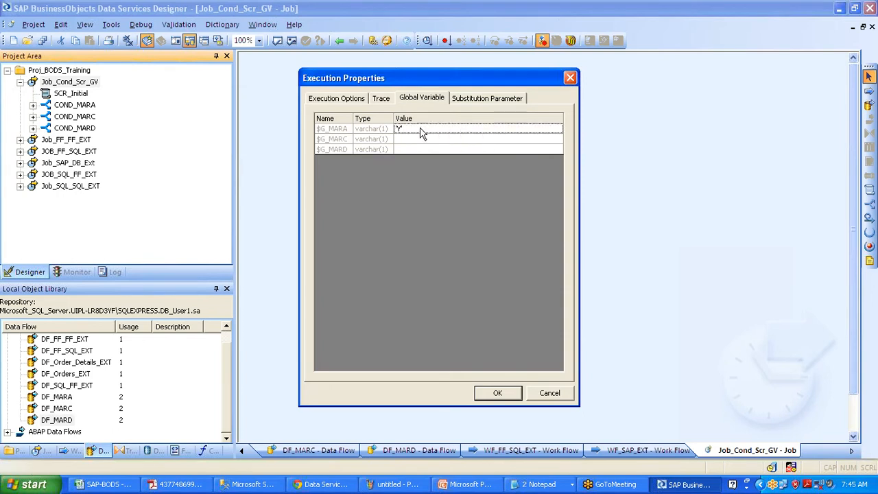
{"action": "left_click", "coordinate": [410, 142]}
{"action": "left_click", "coordinate": [410, 141]}
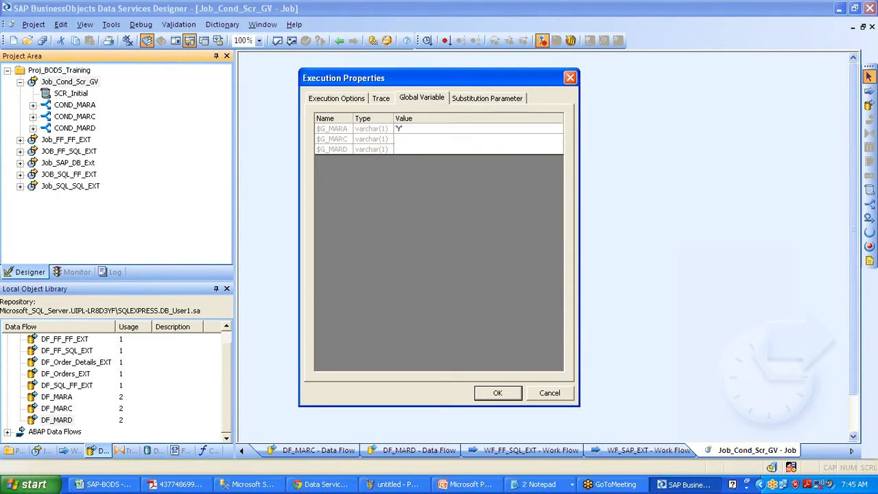
{"action": "type", "text": "'N"}
{"action": "left_click", "coordinate": [408, 149]}
{"action": "type", "text": "'N'"}
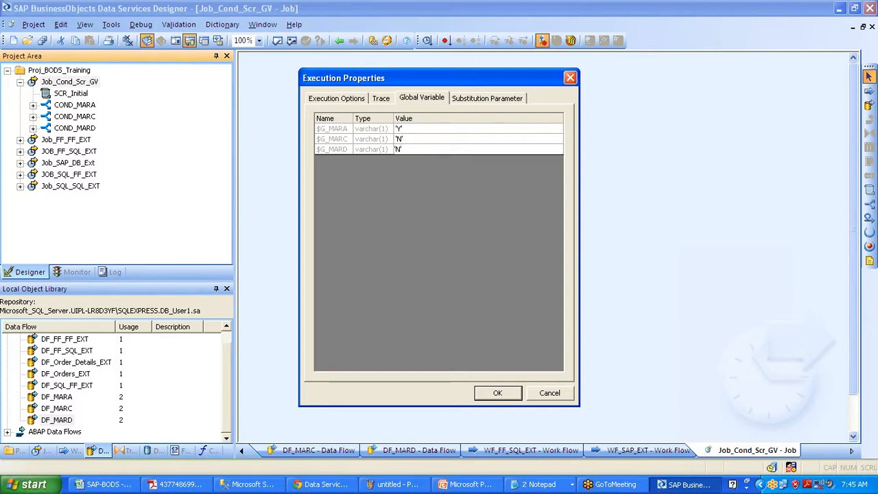
{"action": "left_click", "coordinate": [351, 99]}
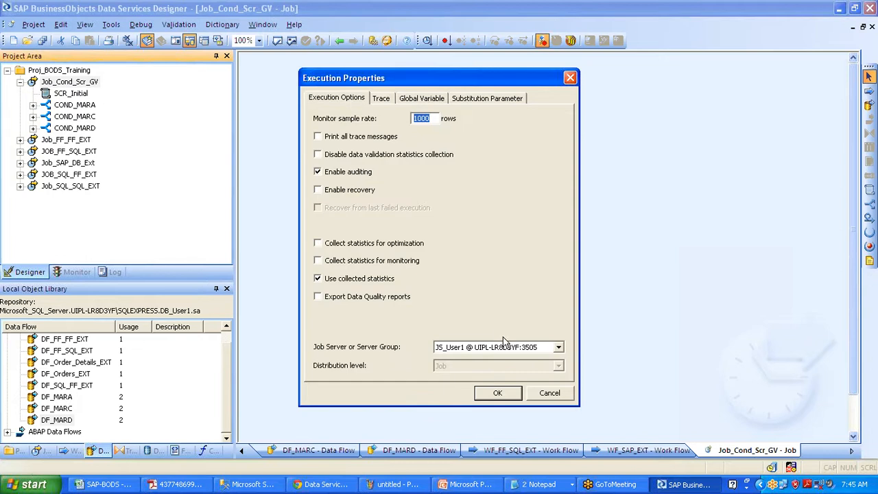
Run the job and review its trace messages and data flow row counts
{"action": "left_click", "coordinate": [498, 393]}
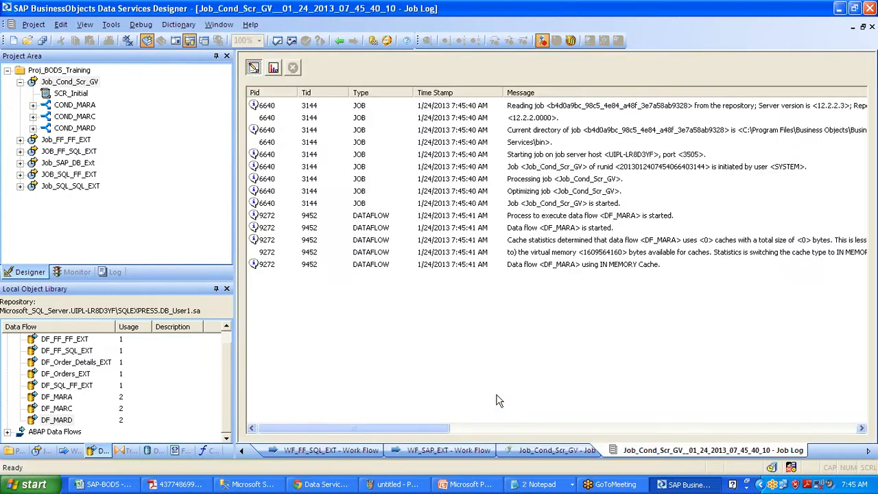
{"action": "left_click", "coordinate": [555, 266]}
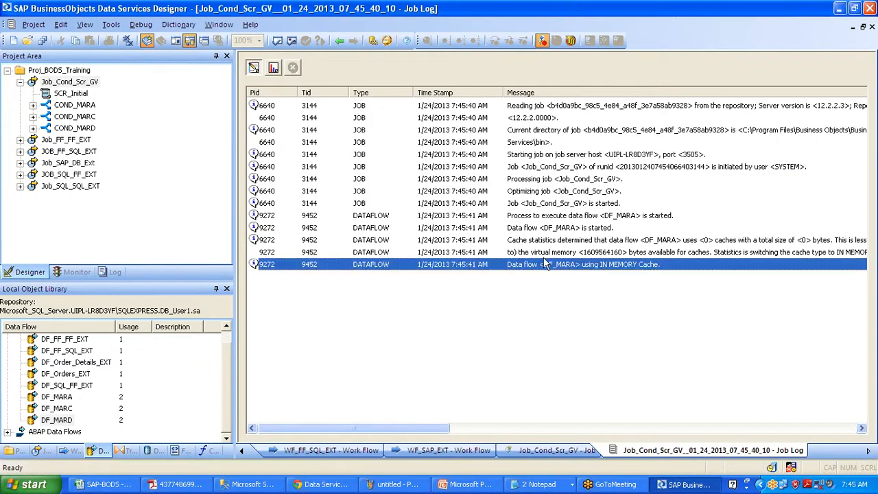
{"action": "left_click", "coordinate": [275, 73]}
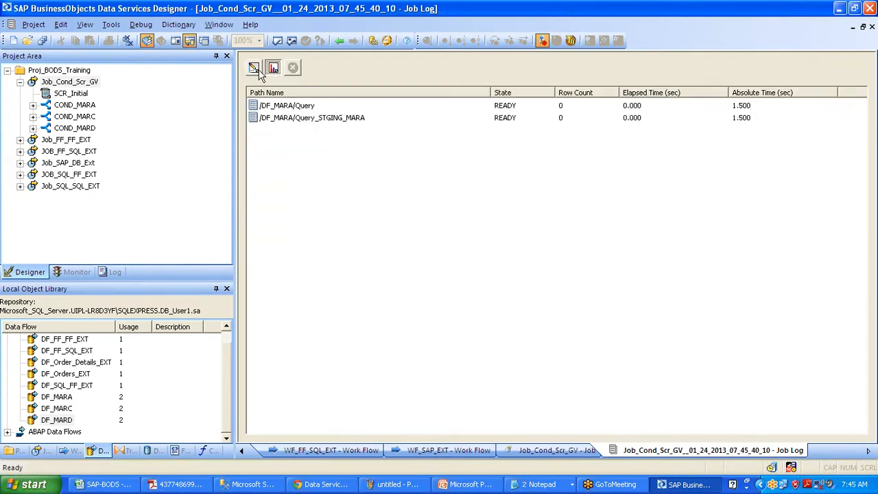
{"action": "left_click", "coordinate": [255, 71]}
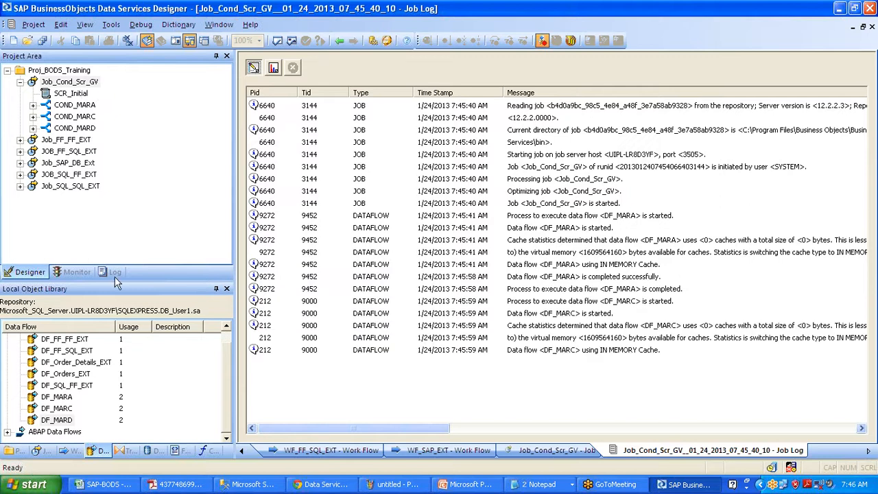
Kill the running Job_Cond_Scr_GV from the Monitor tab and return to the project tree
{"action": "left_click", "coordinate": [86, 272]}
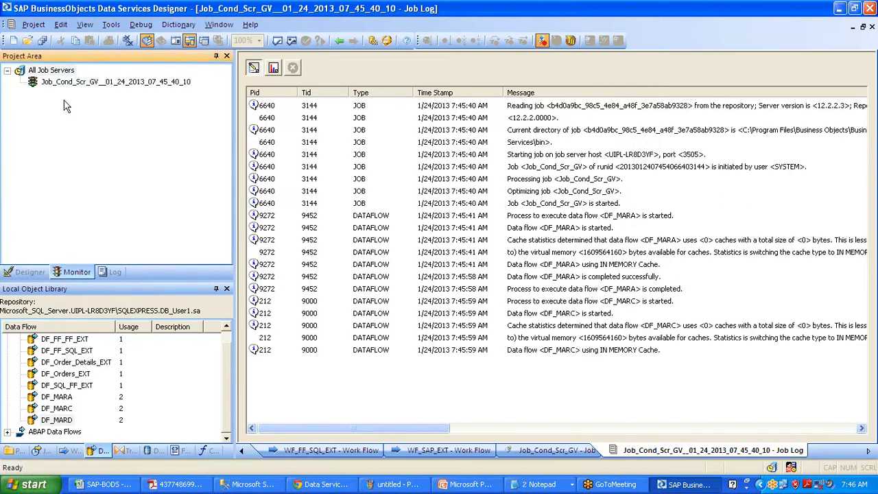
{"action": "right_click", "coordinate": [67, 86]}
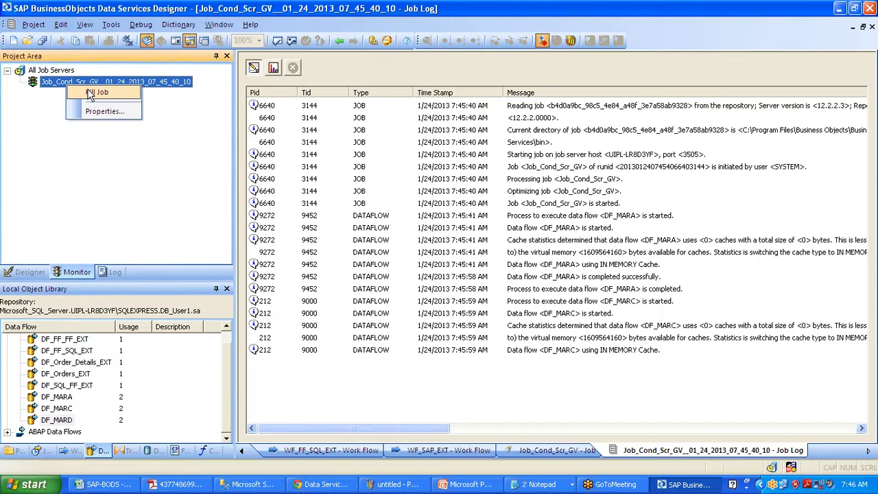
{"action": "left_click", "coordinate": [89, 94]}
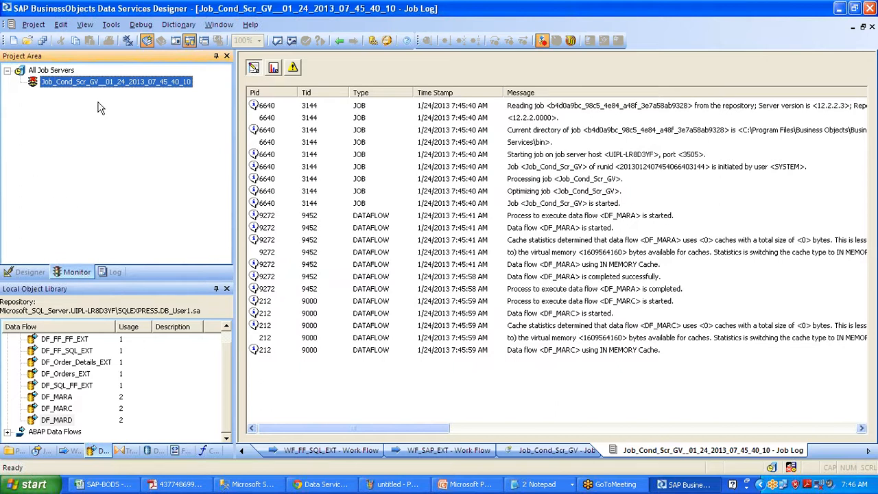
{"action": "right_click", "coordinate": [103, 83]}
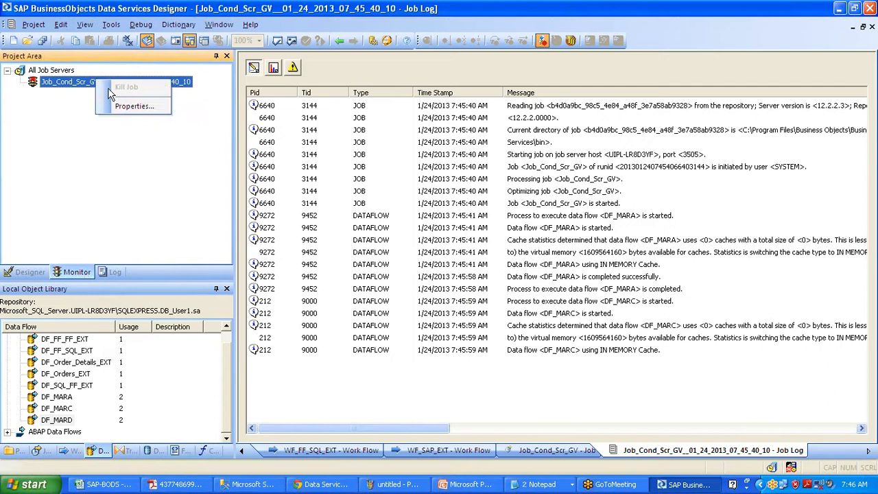
{"action": "left_click", "coordinate": [29, 271]}
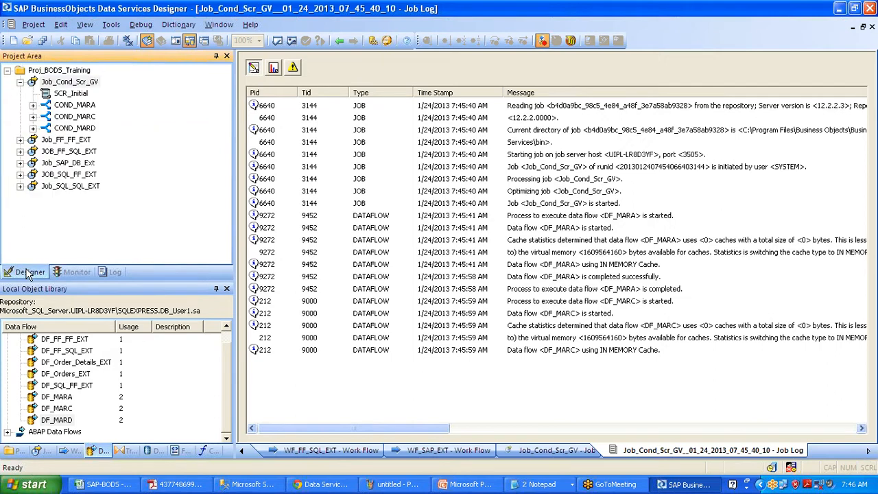
Open the Job_Cond_Scr_GV diagram and review its global variables in job Properties without changes
{"action": "double_click", "coordinate": [86, 81]}
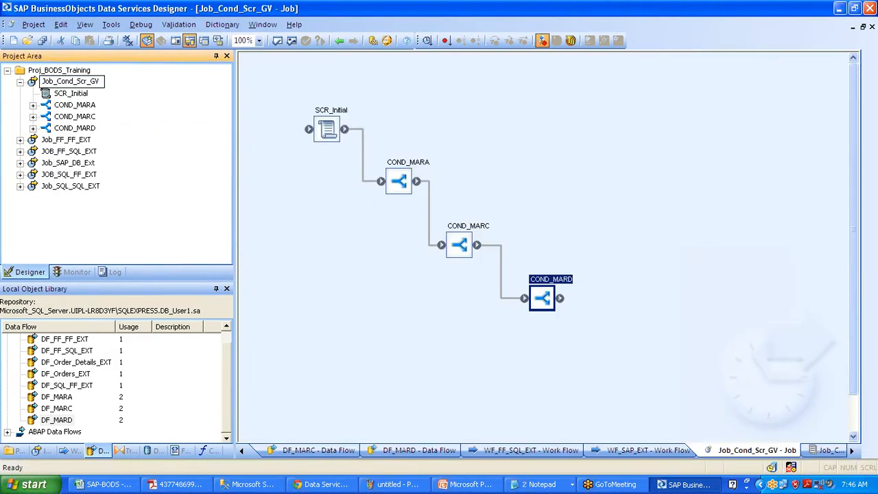
{"action": "double_click", "coordinate": [327, 129]}
{"action": "right_click", "coordinate": [82, 83]}
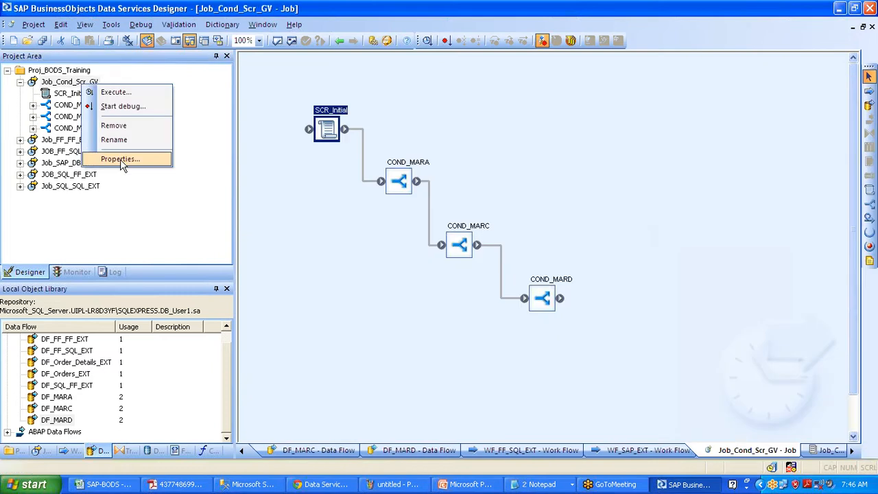
{"action": "left_click", "coordinate": [120, 159]}
{"action": "left_click", "coordinate": [514, 98]}
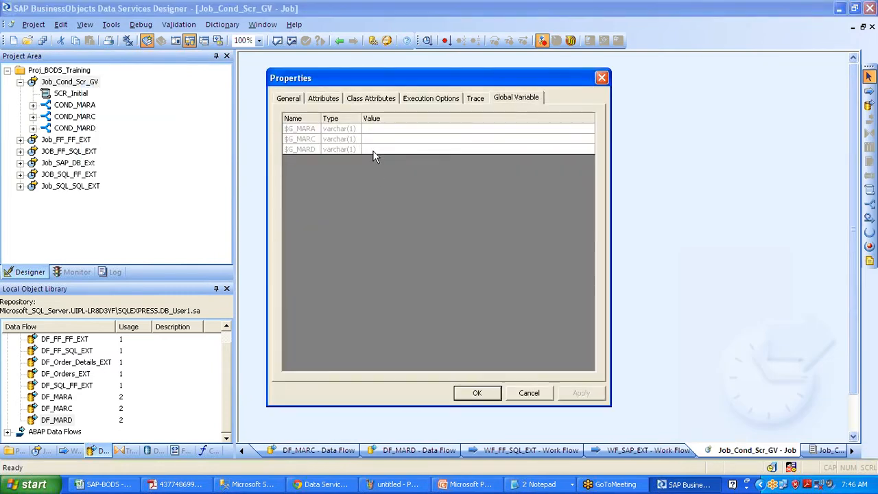
{"action": "left_click", "coordinate": [535, 396]}
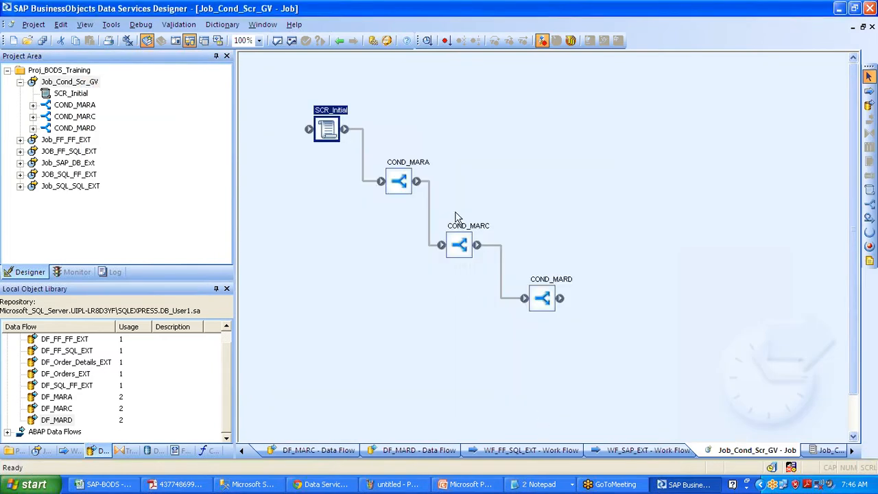
In the SCR_Initial script, change $G_MARC and $G_MARD from 'Y' to 'N'
{"action": "double_click", "coordinate": [346, 121]}
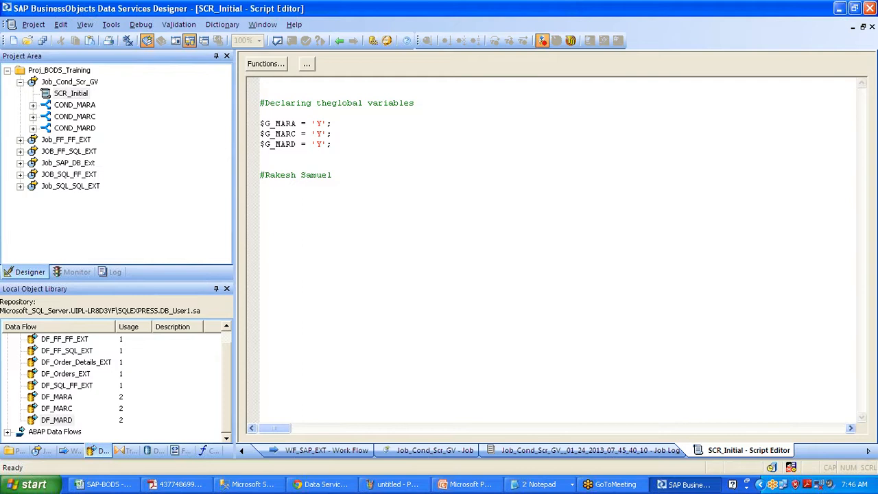
{"action": "left_click", "coordinate": [260, 93]}
{"action": "mouse_move", "coordinate": [275, 135]}
{"action": "left_click", "coordinate": [320, 134]}
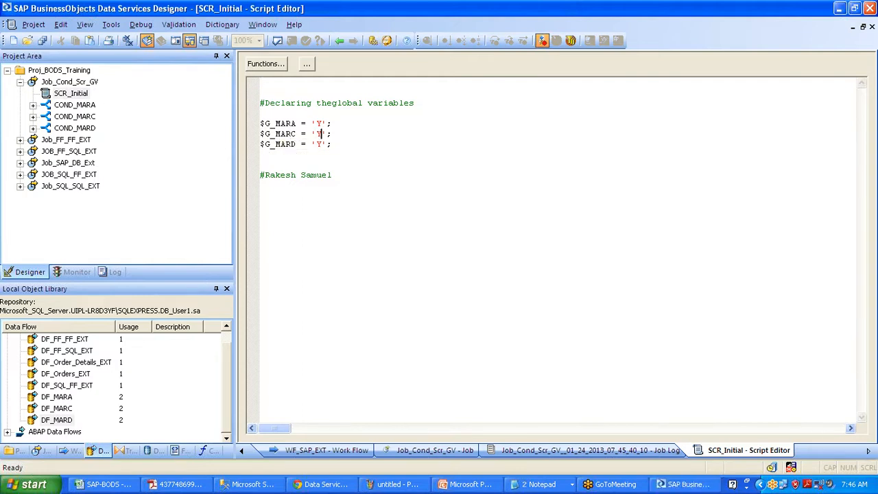
{"action": "key", "text": "BackSpace"}
{"action": "type", "text": "N"}
{"action": "left_click", "coordinate": [321, 144]}
{"action": "key", "text": "BackSpace"}
{"action": "type", "text": "N"}
Review the COND_MARC, COND_MARD and COND_MARA conditions, ending on the job diagram
{"action": "left_click", "coordinate": [338, 40]}
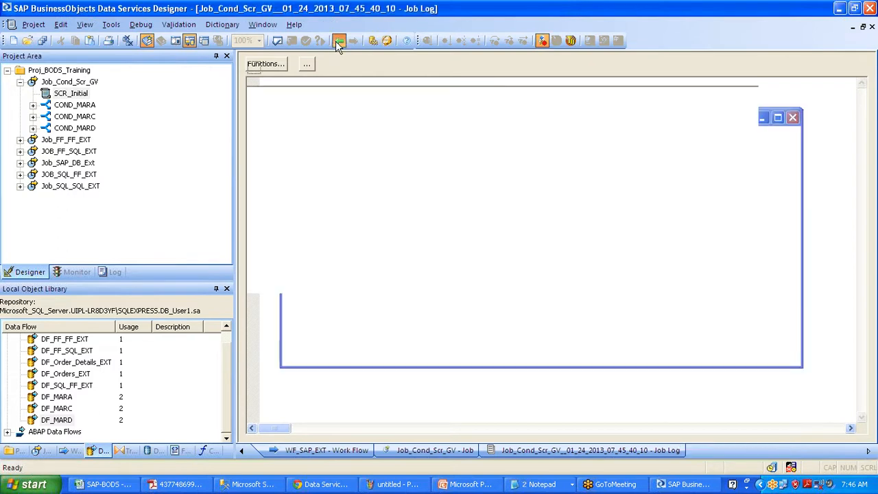
{"action": "left_click", "coordinate": [335, 40]}
{"action": "left_click", "coordinate": [339, 40]}
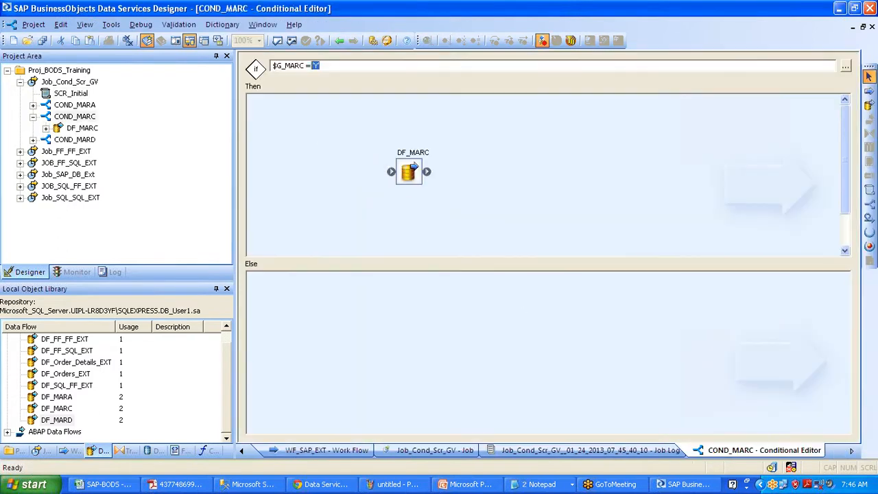
{"action": "left_click", "coordinate": [340, 43]}
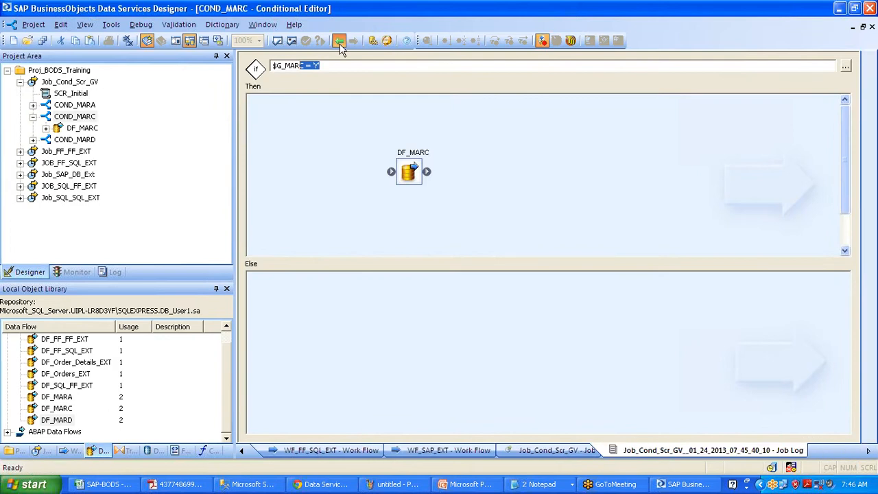
{"action": "left_click", "coordinate": [339, 41]}
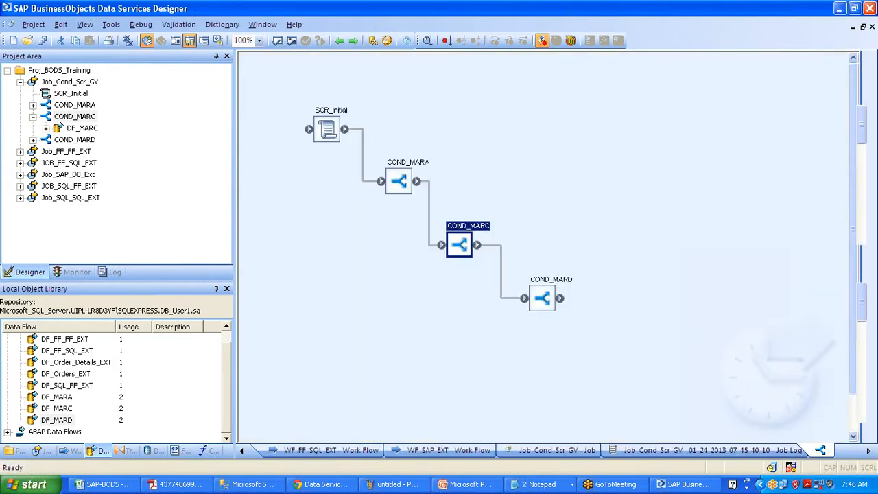
{"action": "left_click", "coordinate": [339, 41]}
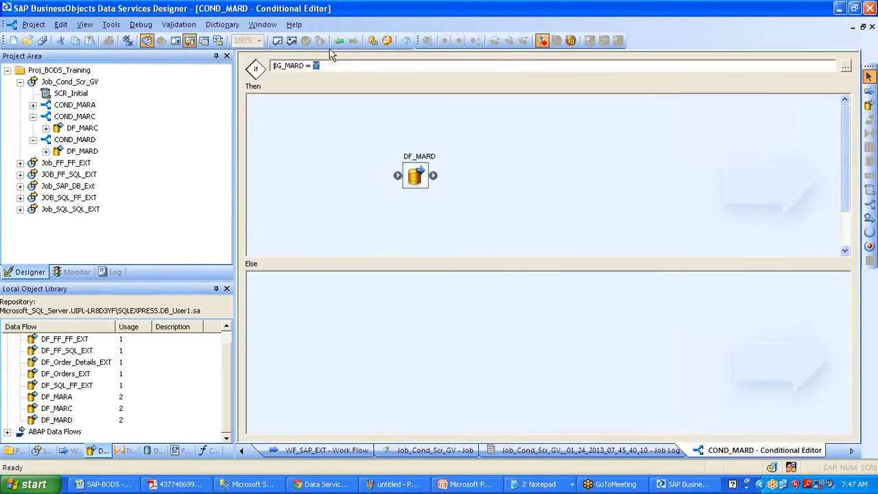
{"action": "left_click", "coordinate": [340, 41]}
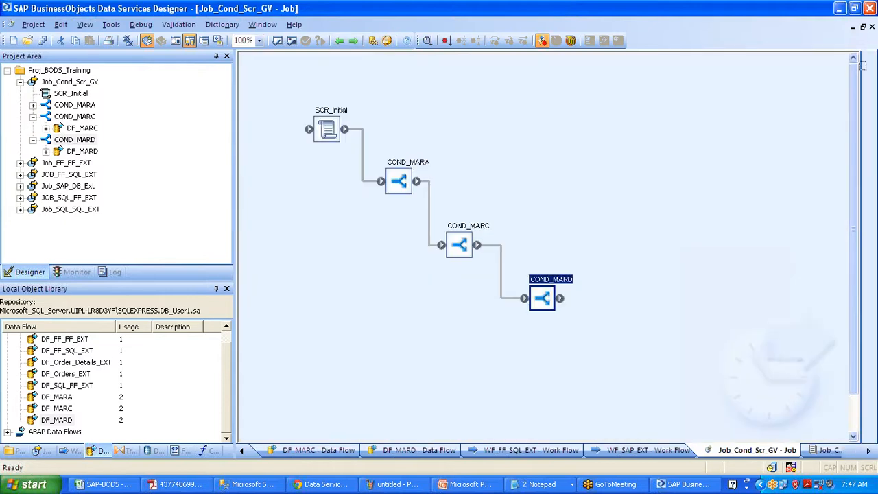
{"action": "left_click", "coordinate": [339, 40]}
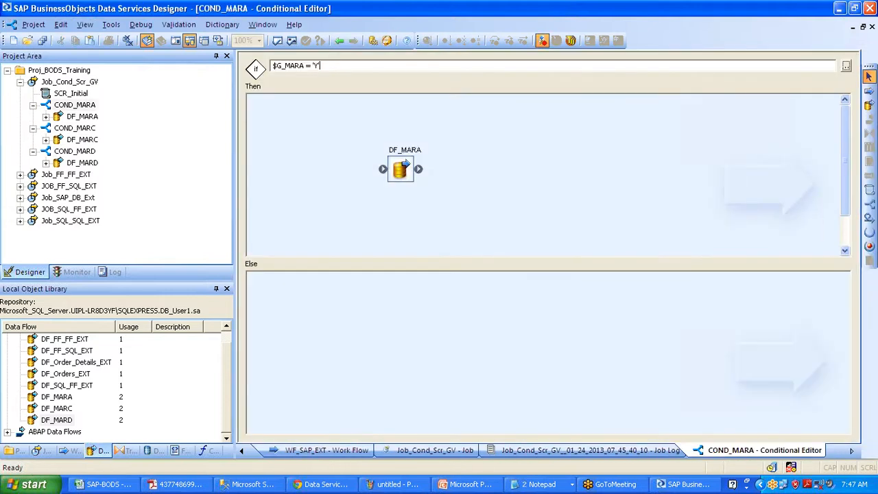
{"action": "left_click", "coordinate": [338, 41]}
{"action": "left_click", "coordinate": [339, 40]}
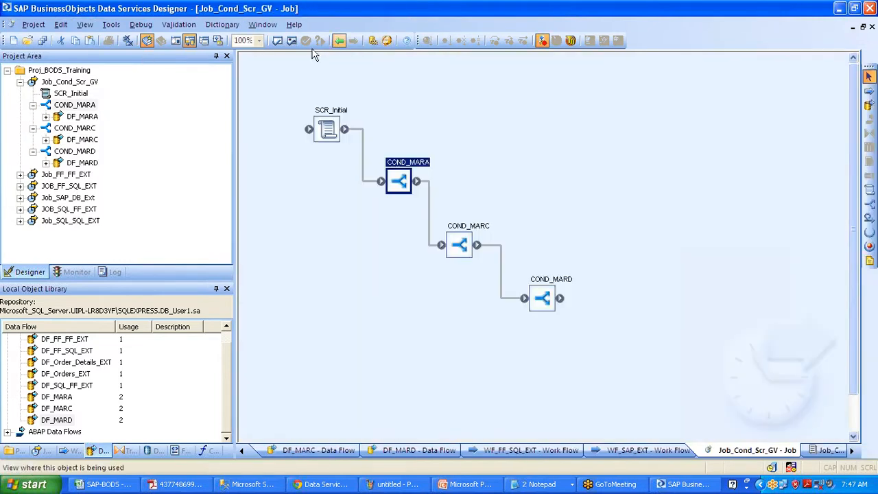
Save all changes and execute Job_Cond_Scr_GV with the default execution settings
{"action": "right_click", "coordinate": [83, 81]}
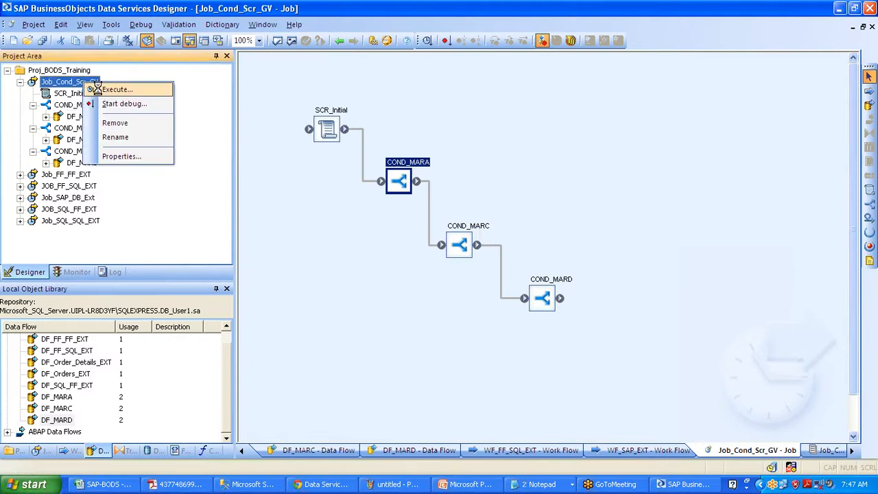
{"action": "left_click", "coordinate": [98, 88]}
{"action": "left_click", "coordinate": [348, 312]}
{"action": "left_click", "coordinate": [493, 392]}
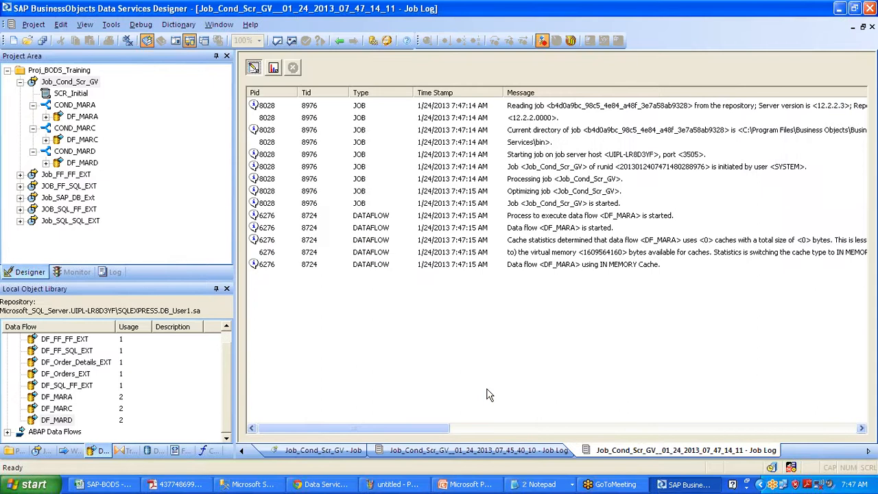
Confirm in the logs that only DF_MARA loaded 16580 rows and the job succeeded, then reopen SCR_Initial
{"action": "left_click", "coordinate": [567, 267]}
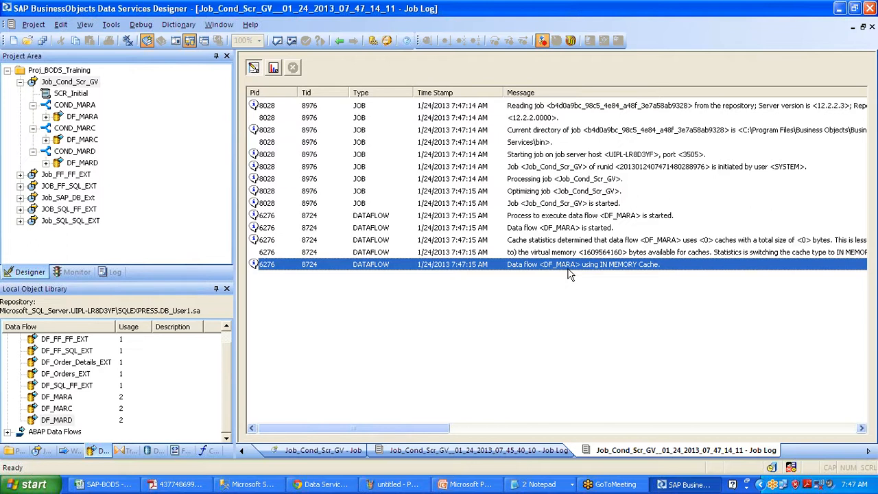
{"action": "left_click", "coordinate": [274, 68]}
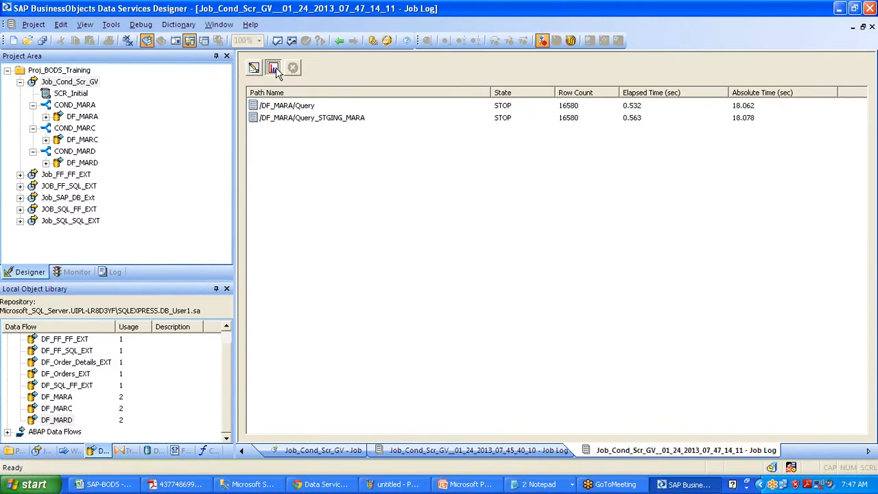
{"action": "left_click", "coordinate": [254, 67]}
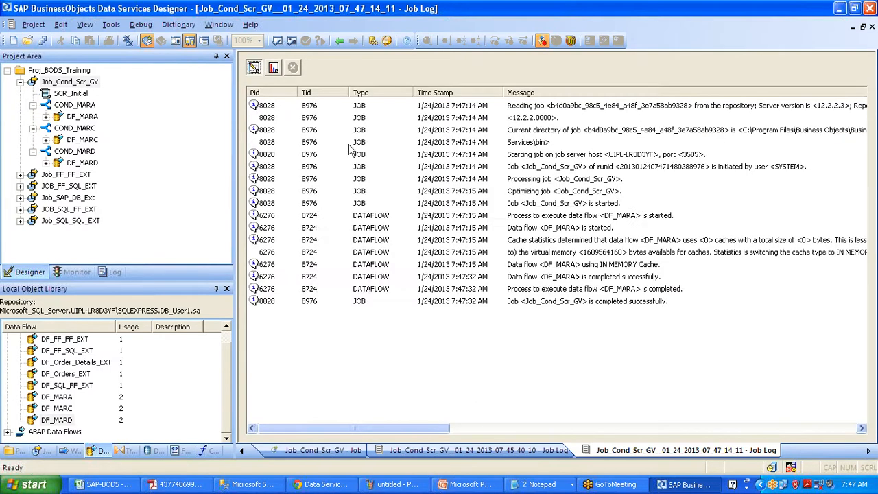
{"action": "left_click", "coordinate": [580, 302]}
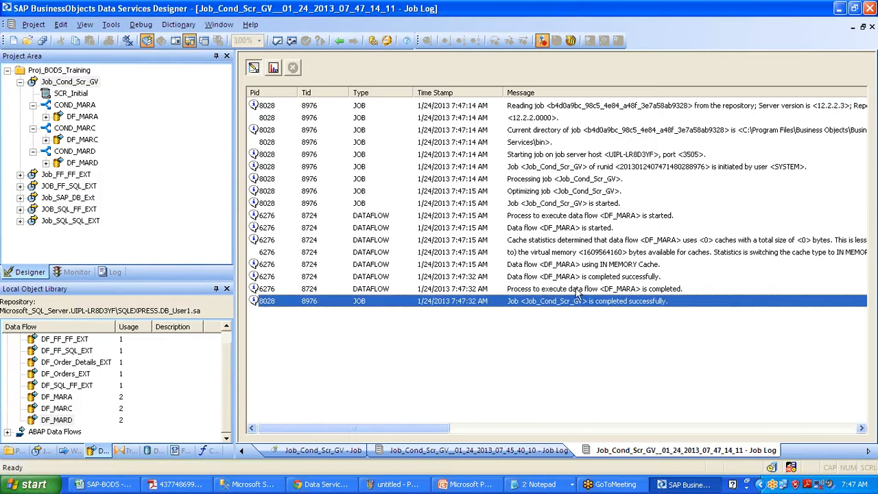
{"action": "left_click", "coordinate": [576, 277]}
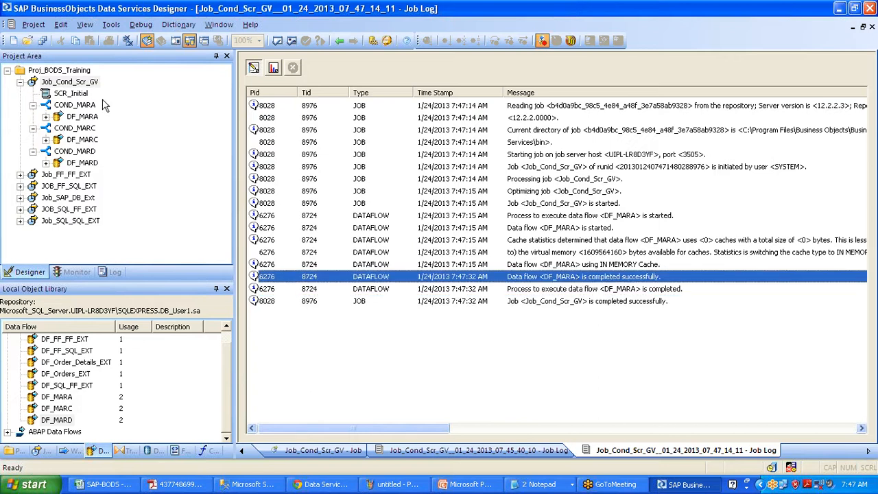
{"action": "left_click", "coordinate": [78, 96]}
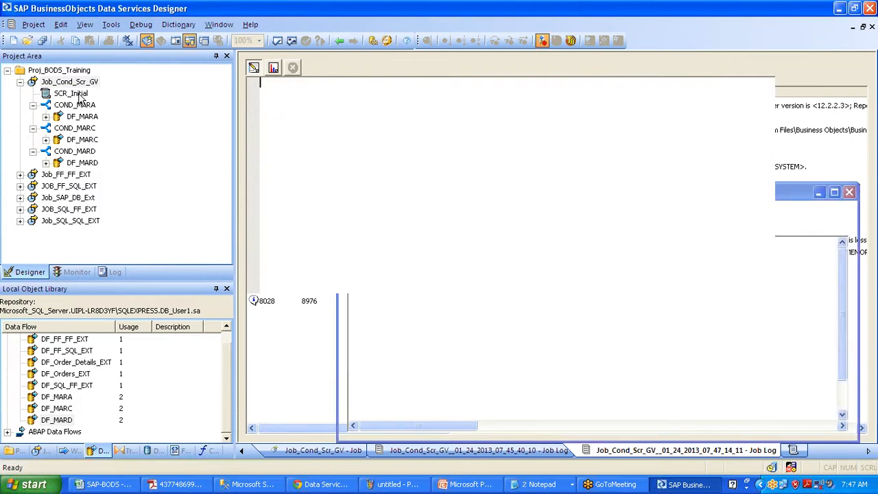
{"action": "left_click_drag", "start_coordinate": [260, 134], "coordinate": [341, 150]}
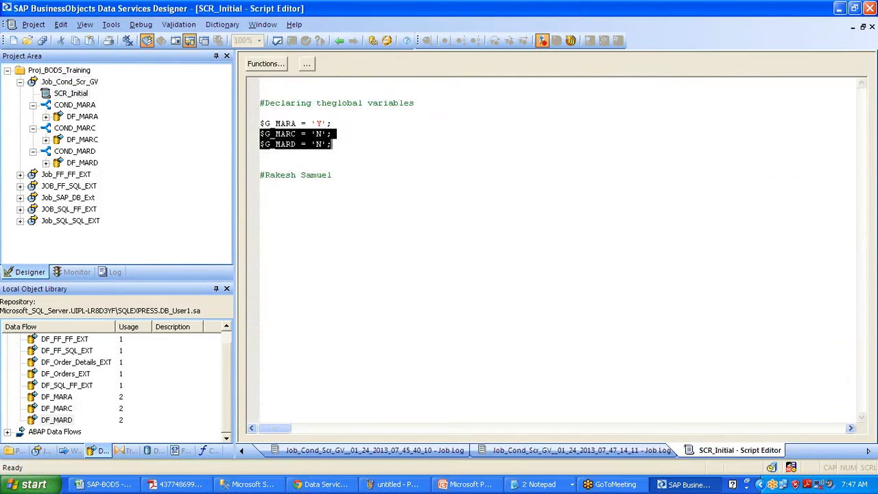
In SCR_Initial set $G_MARA to 'N' and $G_MARC to 'Y', then save all
{"action": "left_click", "coordinate": [325, 124]}
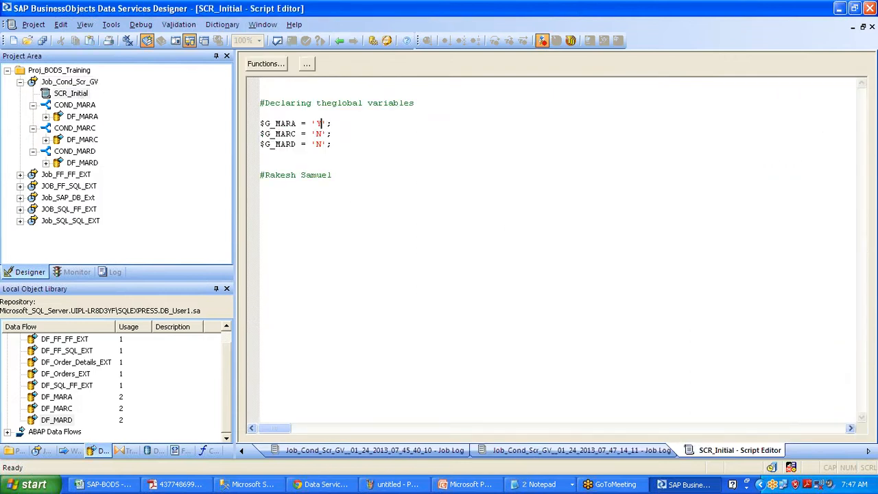
{"action": "key", "text": "BackSpace"}
{"action": "type", "text": "N"}
{"action": "key", "text": "Down"}
{"action": "key", "text": "Down"}
{"action": "key", "text": "Up"}
{"action": "key", "text": "BackSpace"}
{"action": "type", "text": "Y"}
{"action": "left_click", "coordinate": [40, 39]}
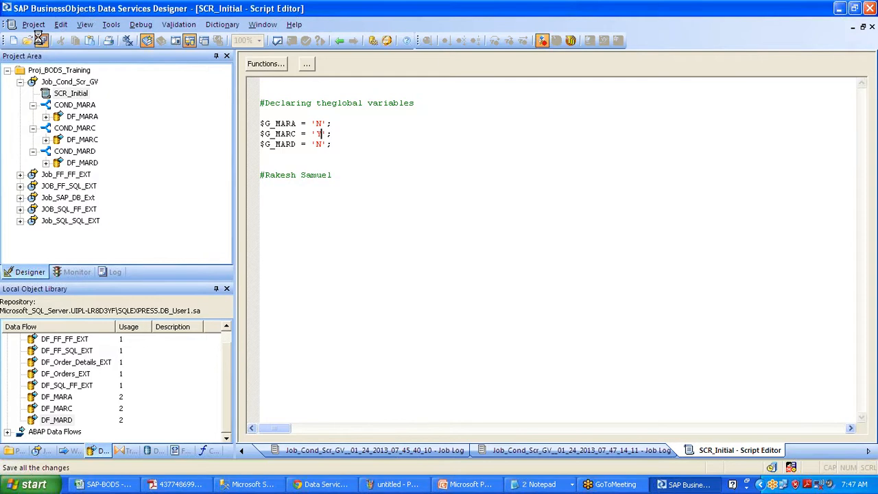
Execute Job_Cond_Scr_GV with the default execution settings
{"action": "left_click", "coordinate": [79, 82]}
{"action": "right_click", "coordinate": [78, 82]}
{"action": "left_click", "coordinate": [107, 88]}
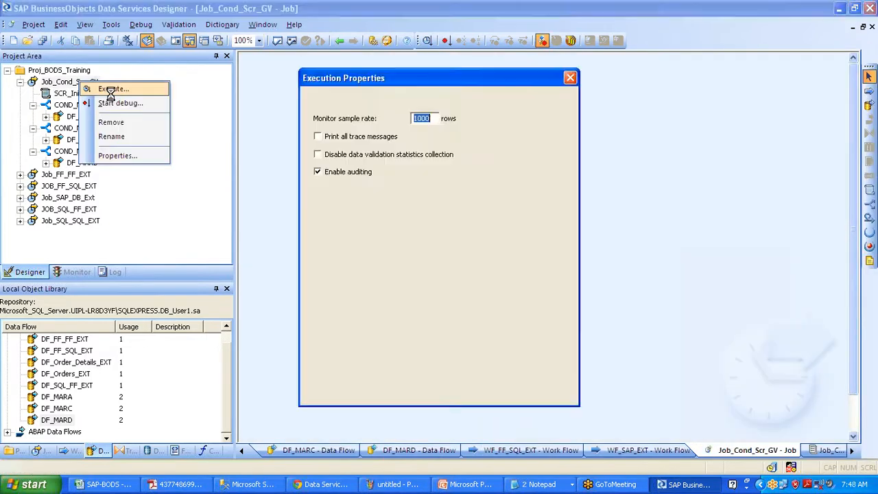
{"action": "left_click", "coordinate": [495, 395]}
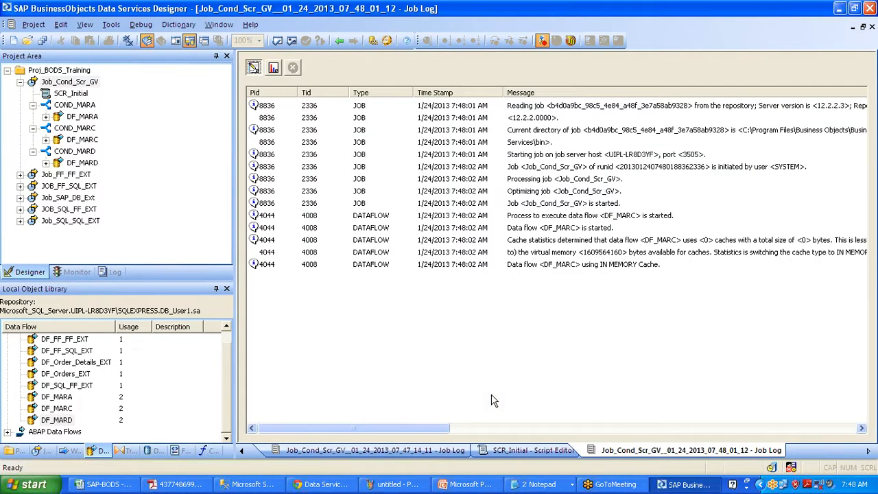
Step through the job log messages confirming DF_MARC started and completed and the job succeeded
{"action": "left_click", "coordinate": [563, 266]}
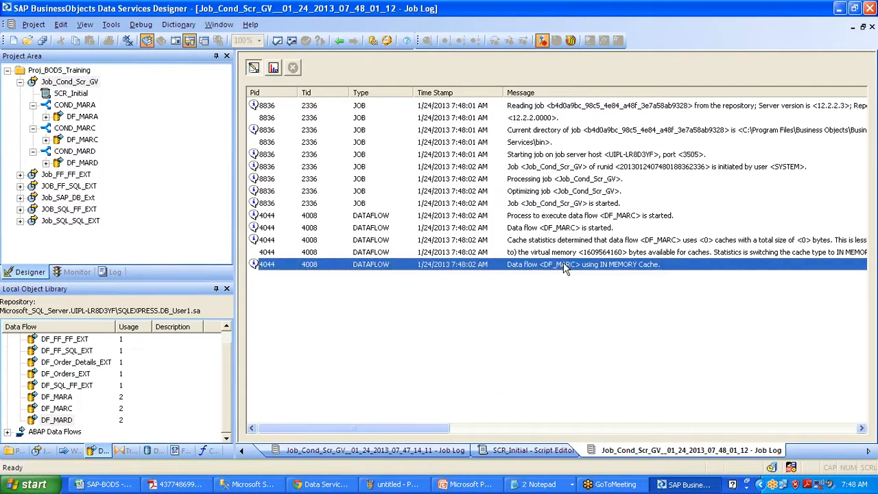
{"action": "left_click", "coordinate": [631, 217]}
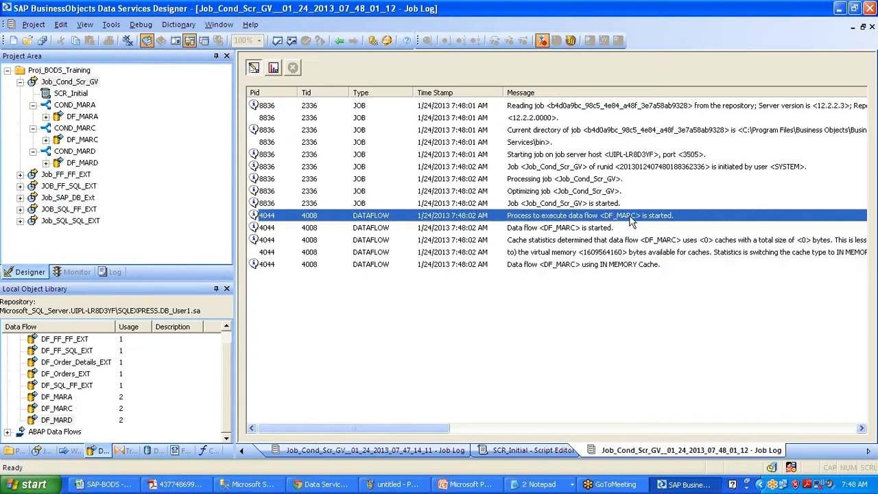
{"action": "left_click", "coordinate": [567, 267]}
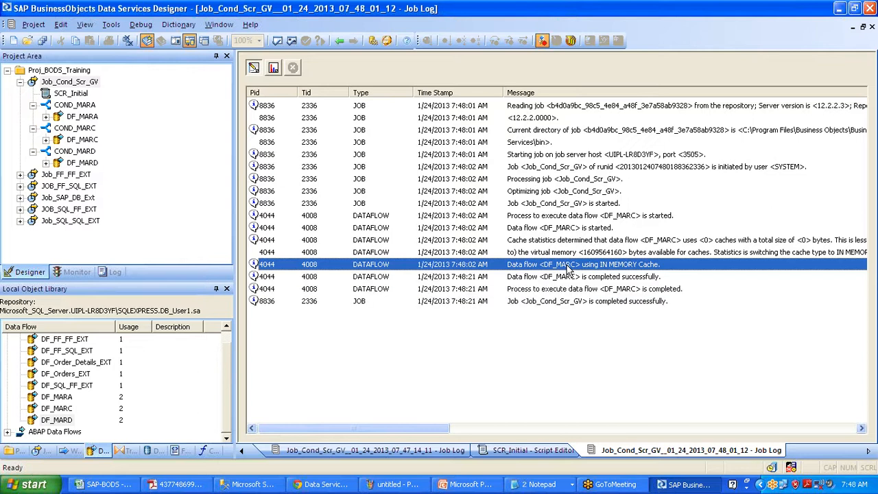
{"action": "left_click", "coordinate": [573, 304]}
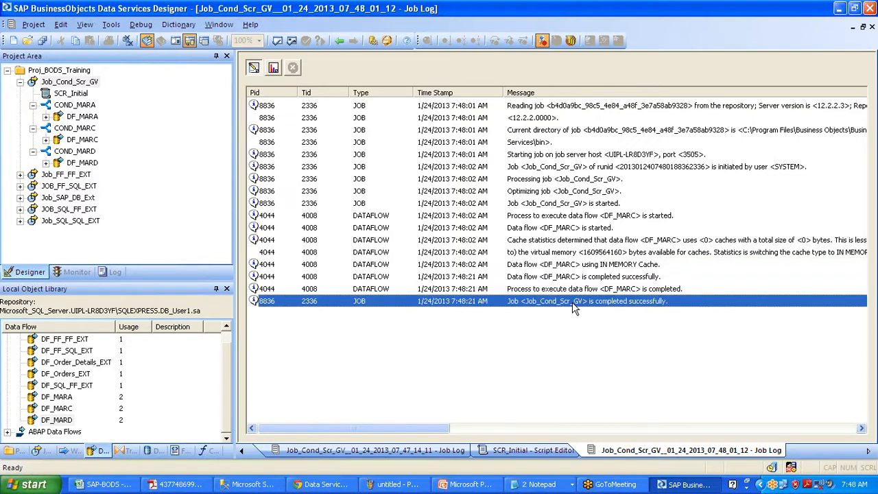
Edit SCR_Initial so $G_MARD is 'Y' and $G_MARC is 'N'
{"action": "double_click", "coordinate": [72, 93]}
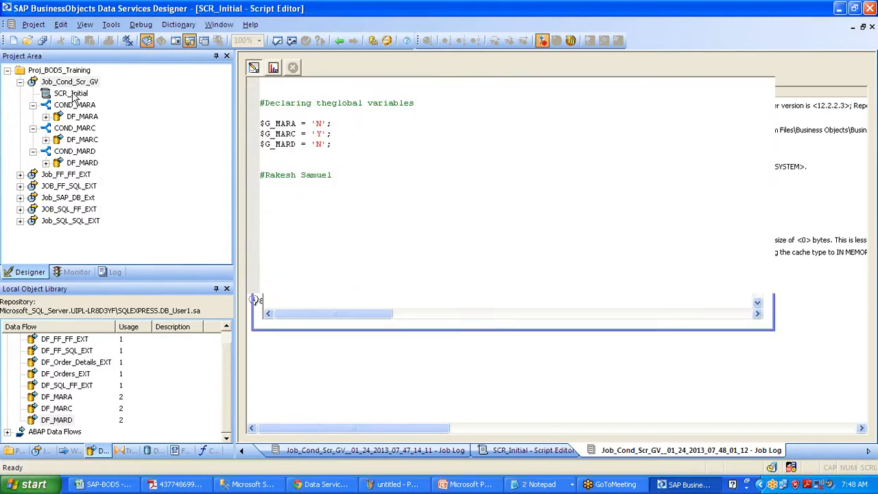
{"action": "left_click", "coordinate": [322, 144]}
{"action": "key", "text": "BackSpace"}
{"action": "type", "text": "Y"}
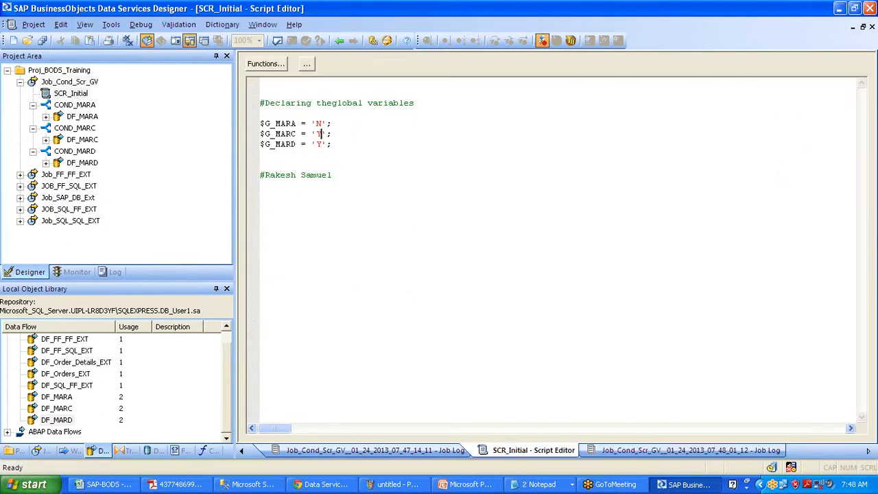
{"action": "left_click", "coordinate": [322, 133]}
{"action": "key", "text": "BackSpace"}
{"action": "type", "text": "N"}
Save and run Job_Cond_Scr_GV with F8, accepting the execution settings
{"action": "left_click", "coordinate": [79, 83]}
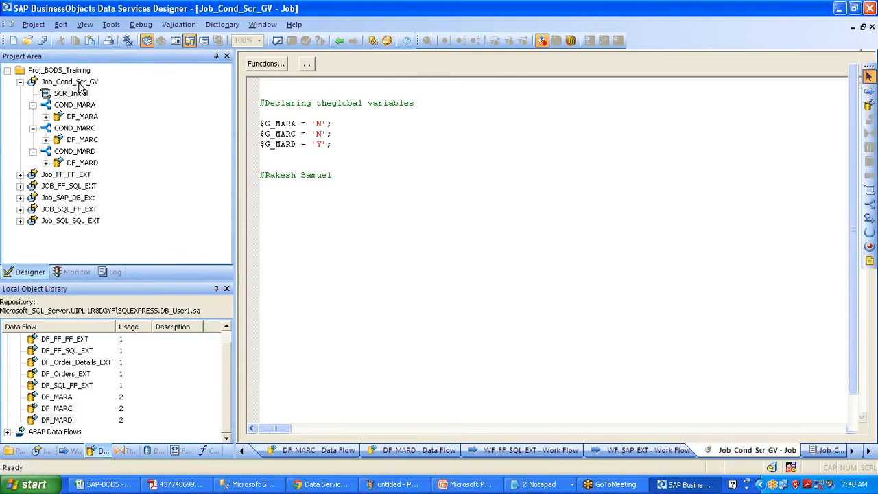
{"action": "key", "text": "F8"}
{"action": "left_click", "coordinate": [353, 313]}
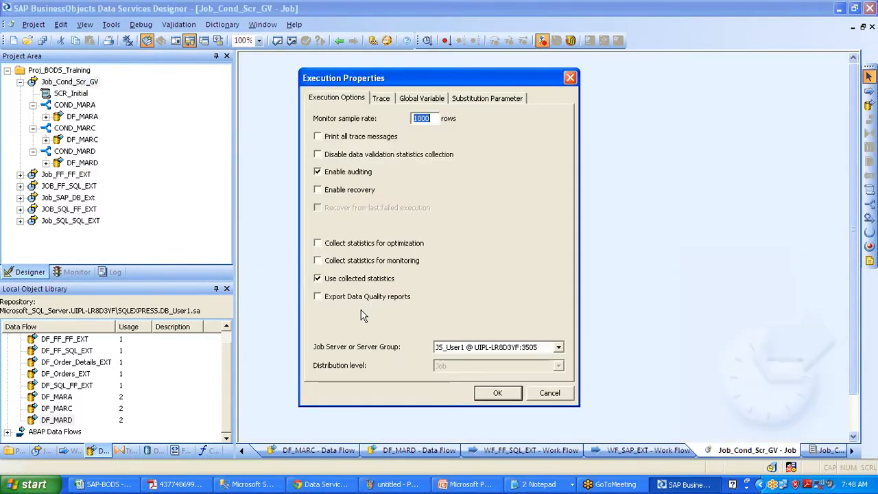
{"action": "left_click", "coordinate": [499, 395]}
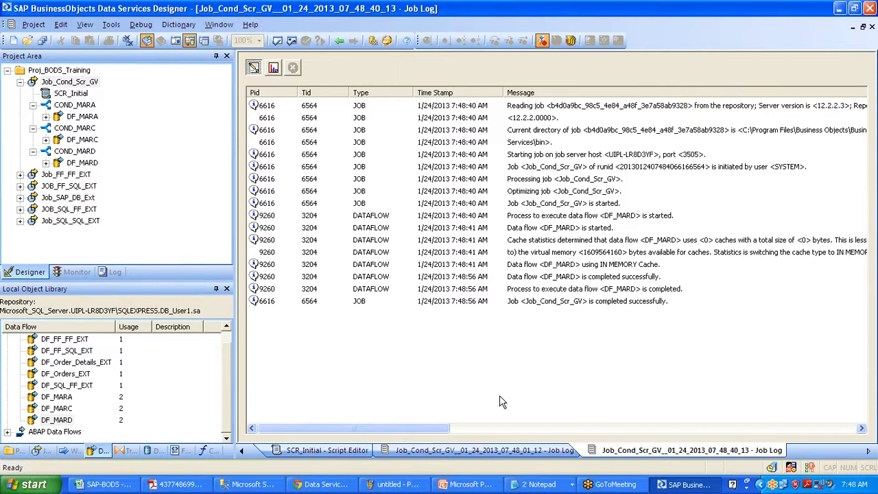
{"action": "left_click", "coordinate": [609, 301]}
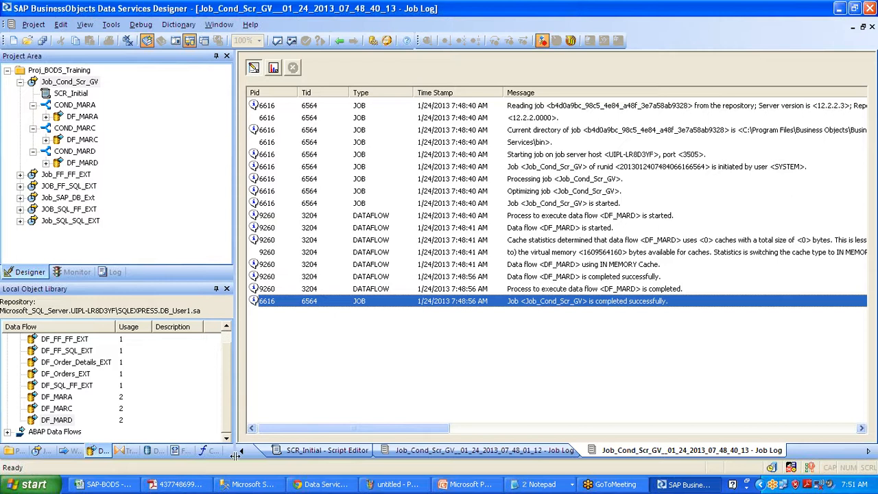
{"action": "left_click", "coordinate": [108, 484]}
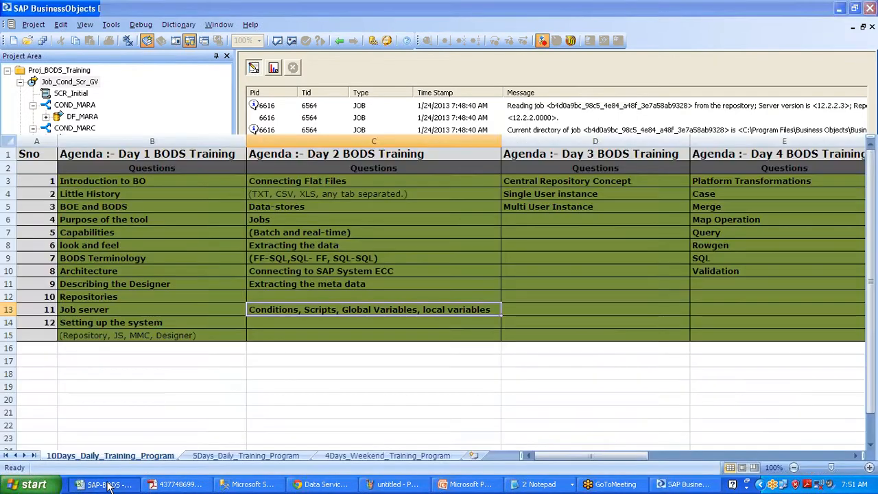
{"action": "left_click", "coordinate": [317, 311]}
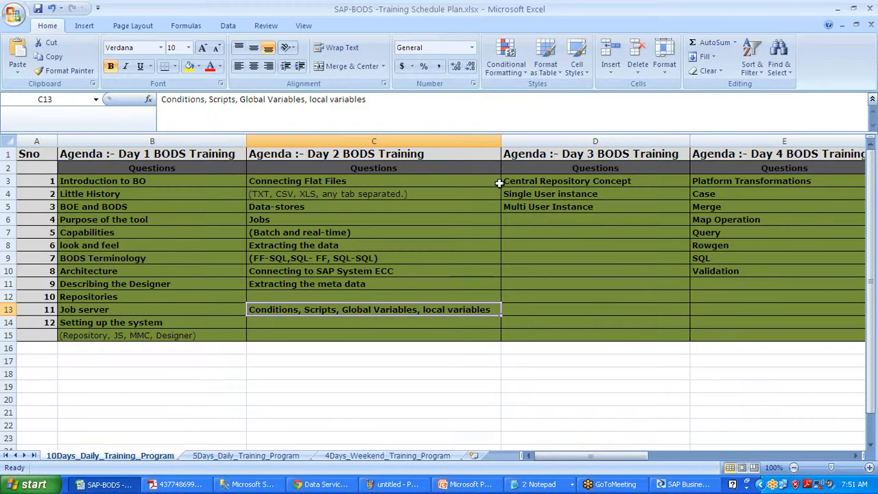
{"action": "left_click_drag", "start_coordinate": [521, 179], "coordinate": [522, 254]}
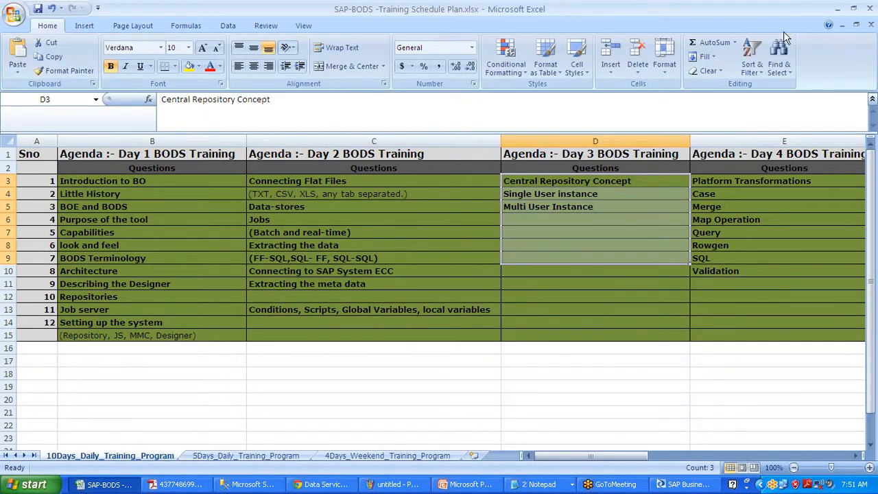
{"action": "left_click", "coordinate": [836, 9]}
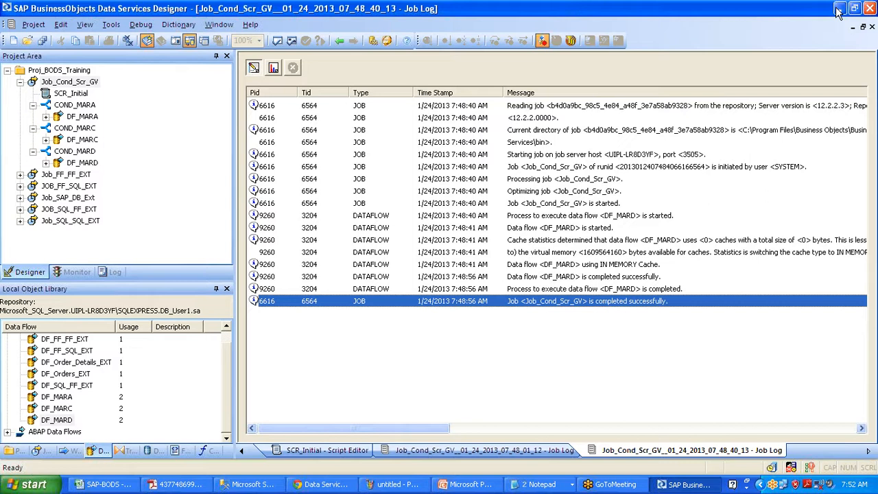
{"action": "left_click", "coordinate": [838, 12]}
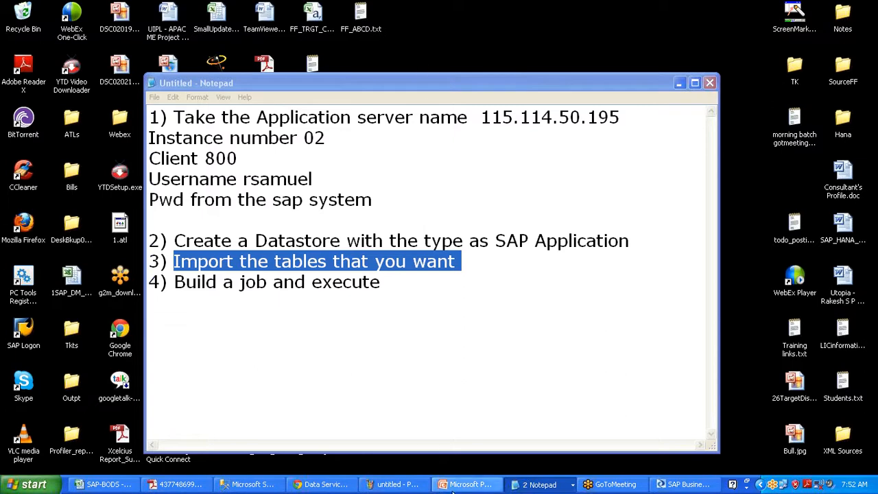
{"action": "left_click", "coordinate": [676, 484]}
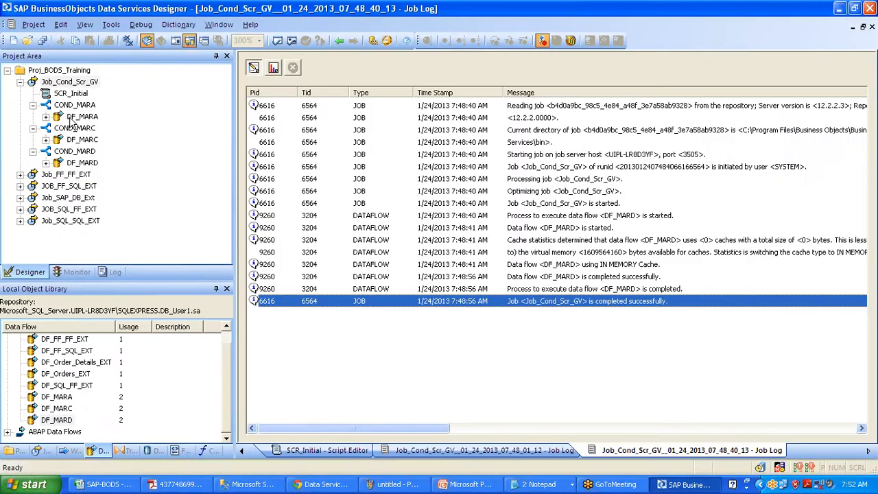
View the loaded data in STGING_MARA, STAGING_MARC and STAGING_MARD, then close all workspace windows
{"action": "double_click", "coordinate": [75, 116]}
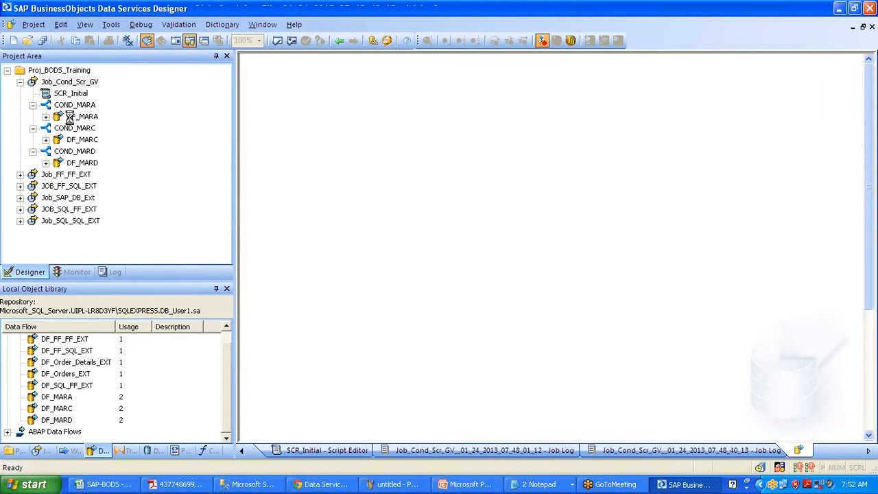
{"action": "left_click", "coordinate": [596, 248]}
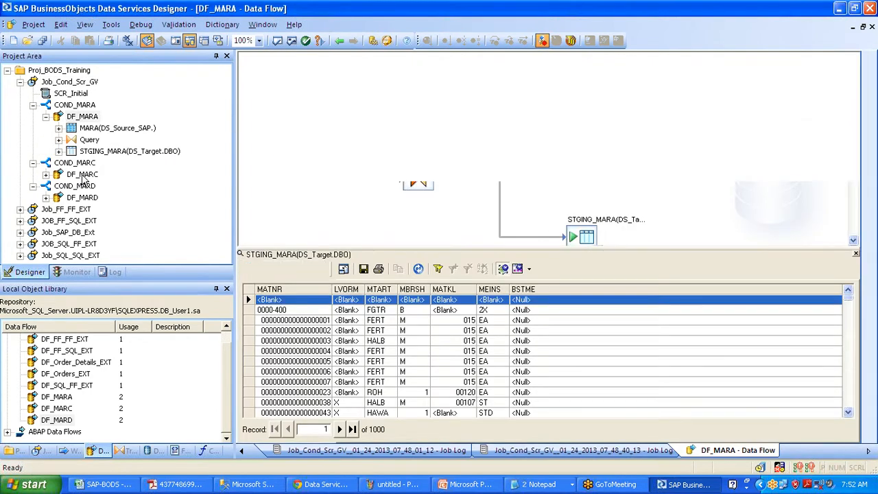
{"action": "left_click", "coordinate": [82, 175]}
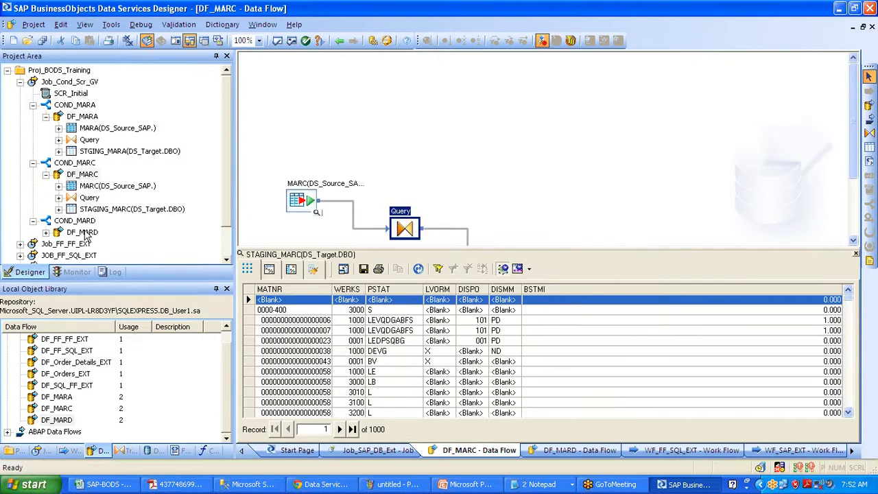
{"action": "left_click", "coordinate": [82, 232]}
{"action": "left_click", "coordinate": [578, 251]}
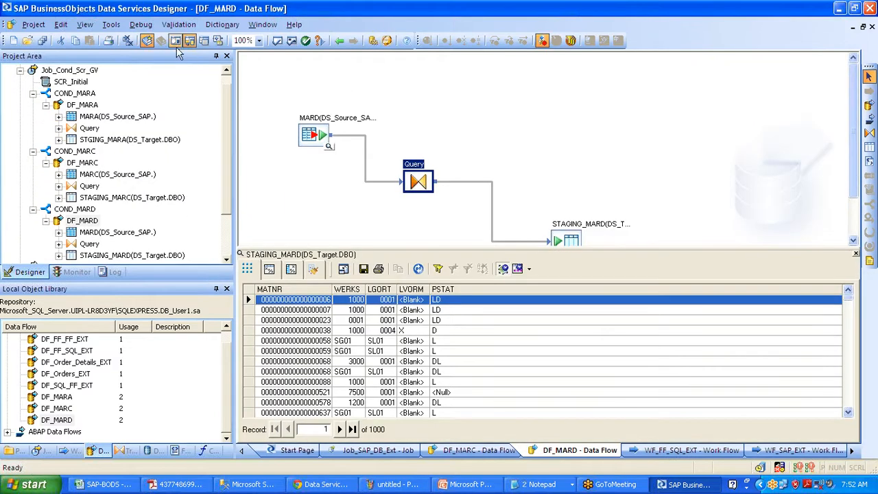
{"action": "left_click", "coordinate": [128, 42]}
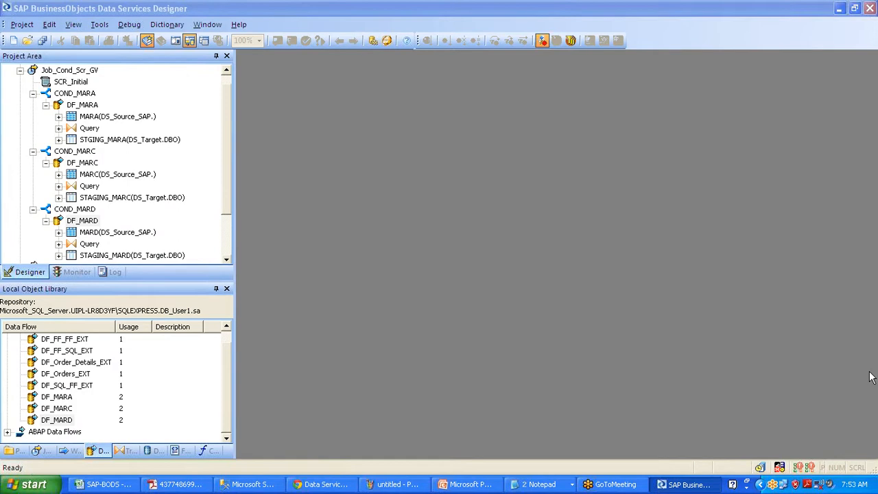
{"action": "left_click", "coordinate": [91, 74]}
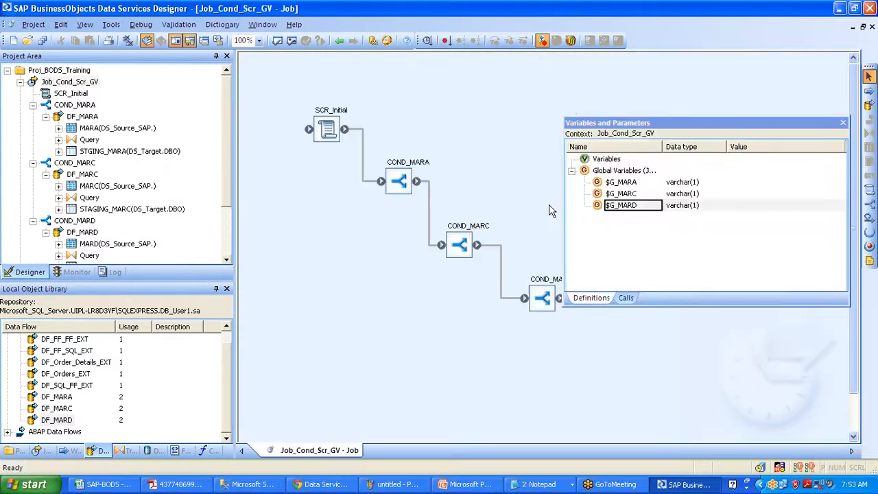
Review the $G_MARD global variable properties, then close them without changes
{"action": "double_click", "coordinate": [612, 204]}
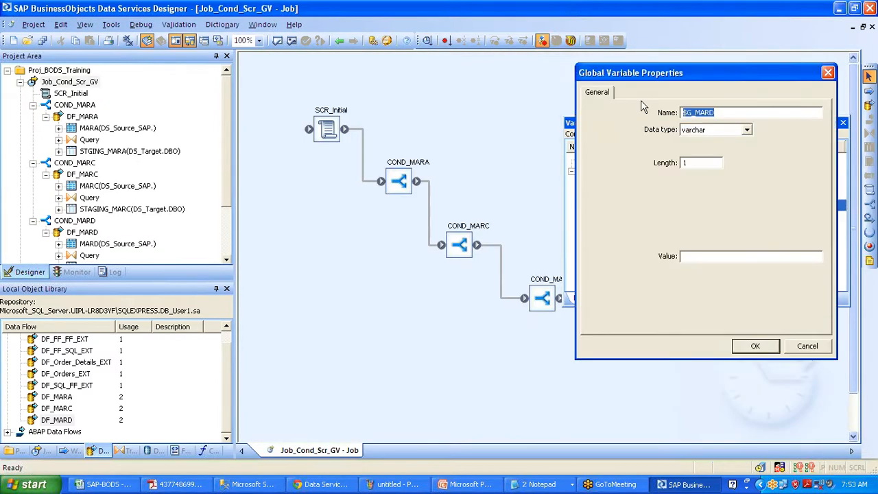
{"action": "left_click_drag", "start_coordinate": [624, 77], "coordinate": [380, 120]}
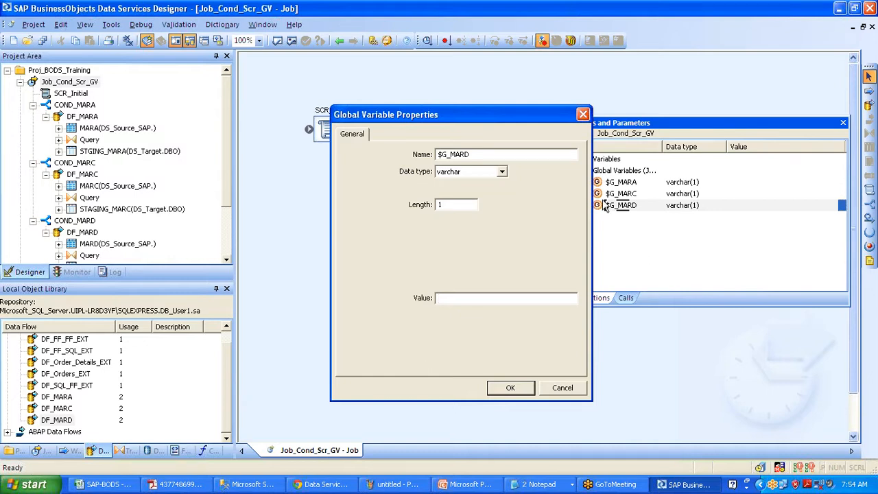
{"action": "left_click", "coordinate": [583, 114]}
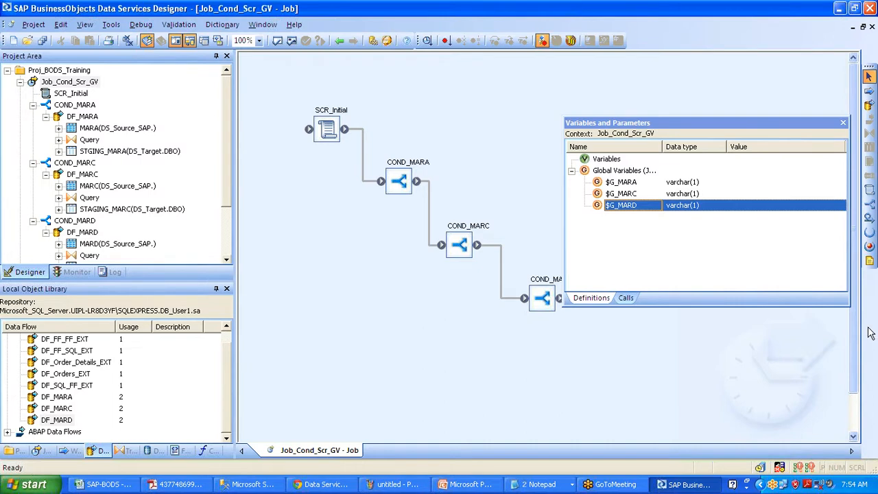
Move the Variables and Parameters list off the Job_Cond_Scr_GV diagram and close it
{"action": "left_click", "coordinate": [646, 132]}
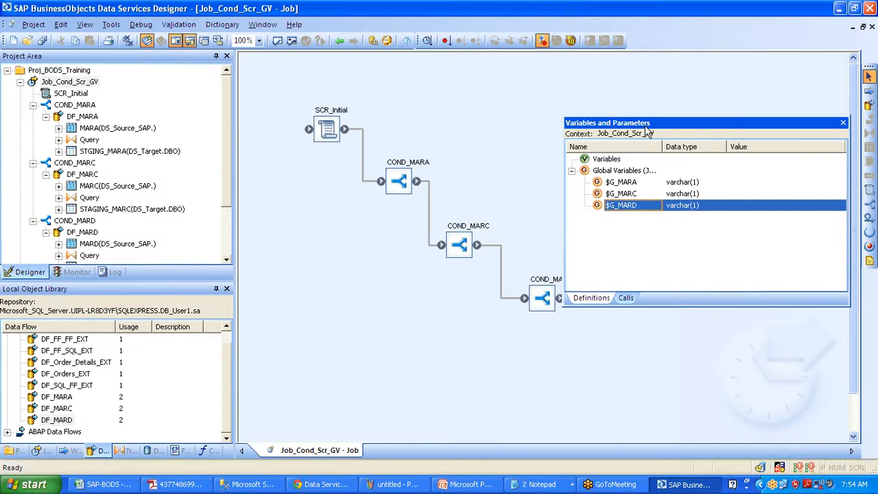
{"action": "left_click_drag", "start_coordinate": [647, 132], "coordinate": [397, 131]}
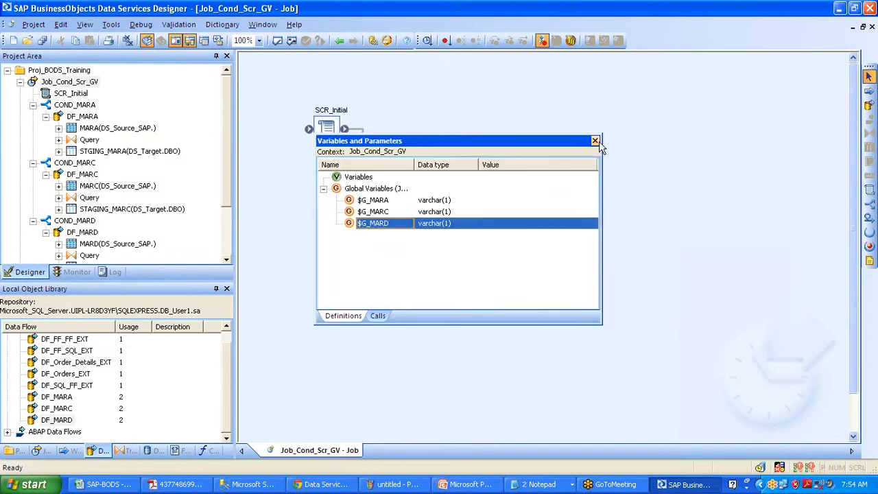
{"action": "left_click", "coordinate": [595, 137]}
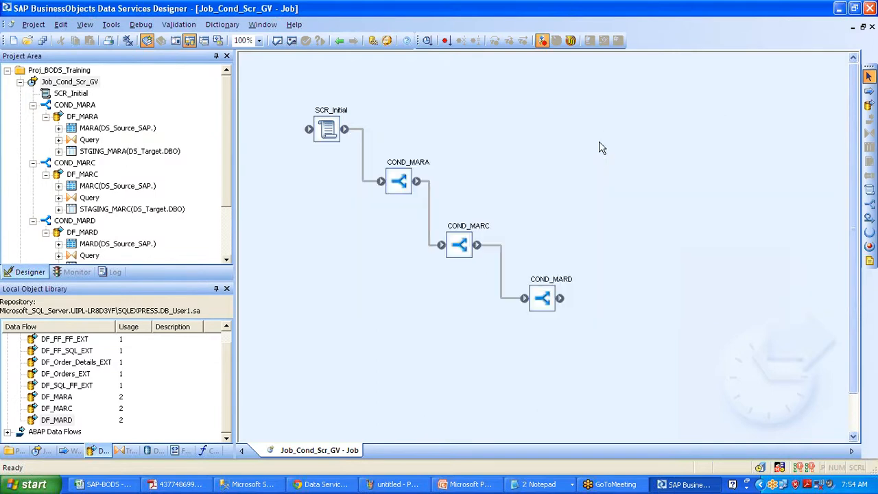